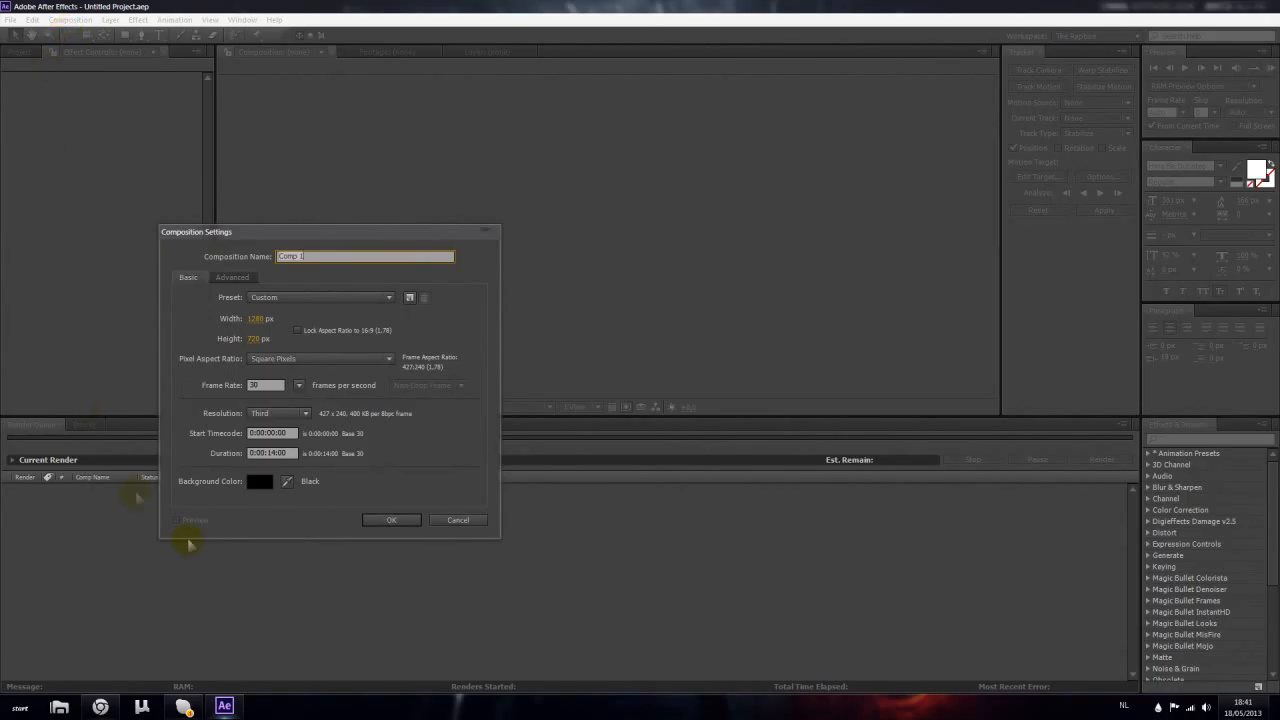
Create a 1280 × 720 px composition at 30 fps with a duration of 0:00:15:00 and name it "3D Animation"
{"action": "type", "text": "1500"}
{"action": "key", "text": "Tab"}
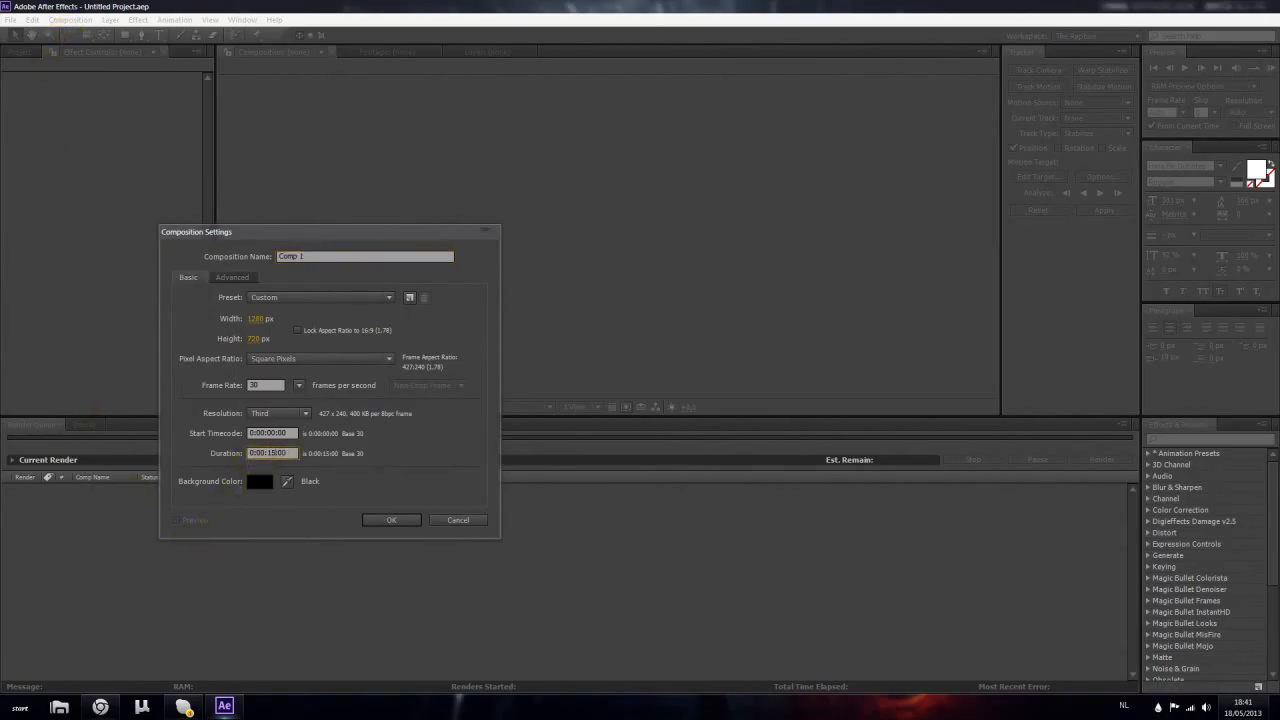
{"action": "key", "text": "Return"}
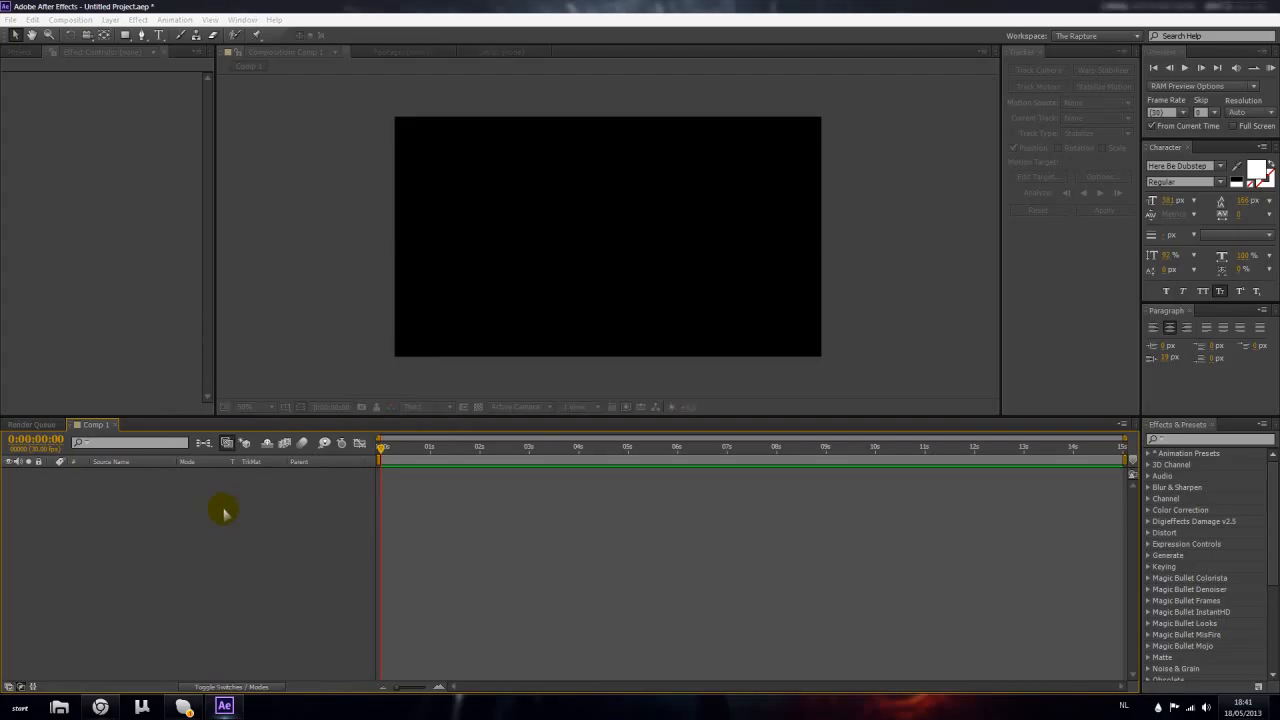
{"action": "key", "text": "ctrl+k"}
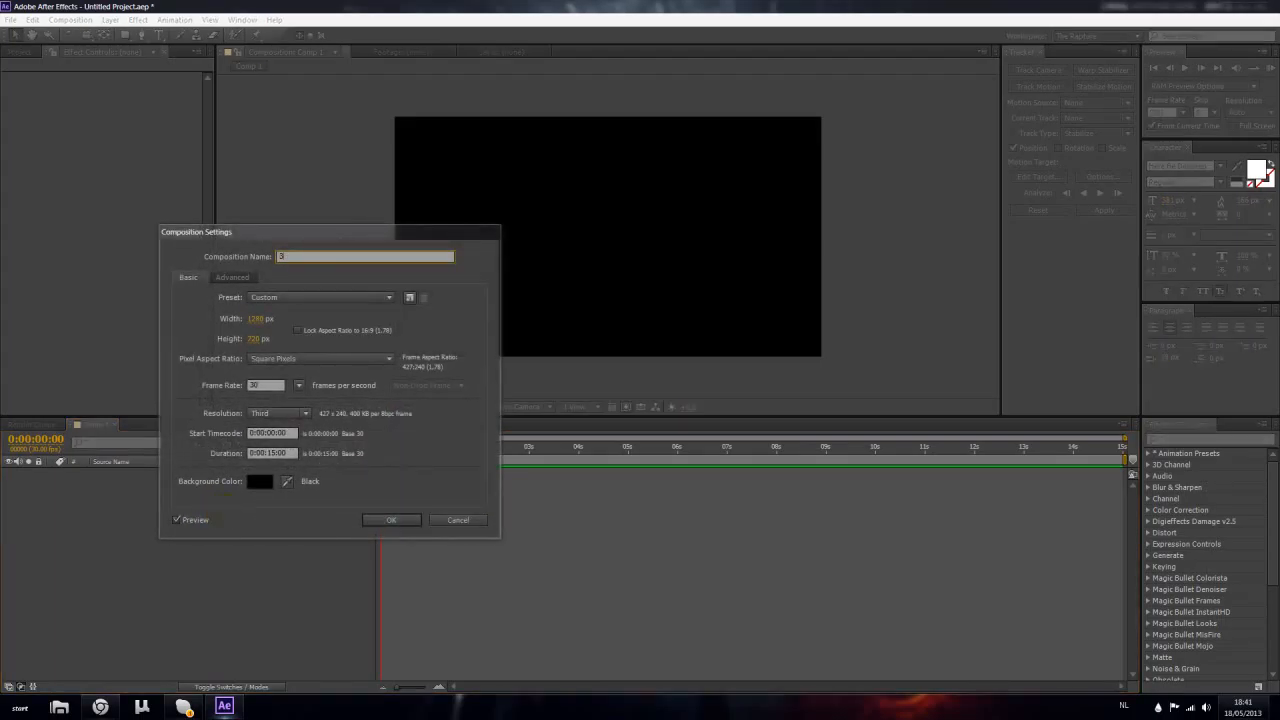
{"action": "type", "text": "3D Animation"}
{"action": "key", "text": "Return"}
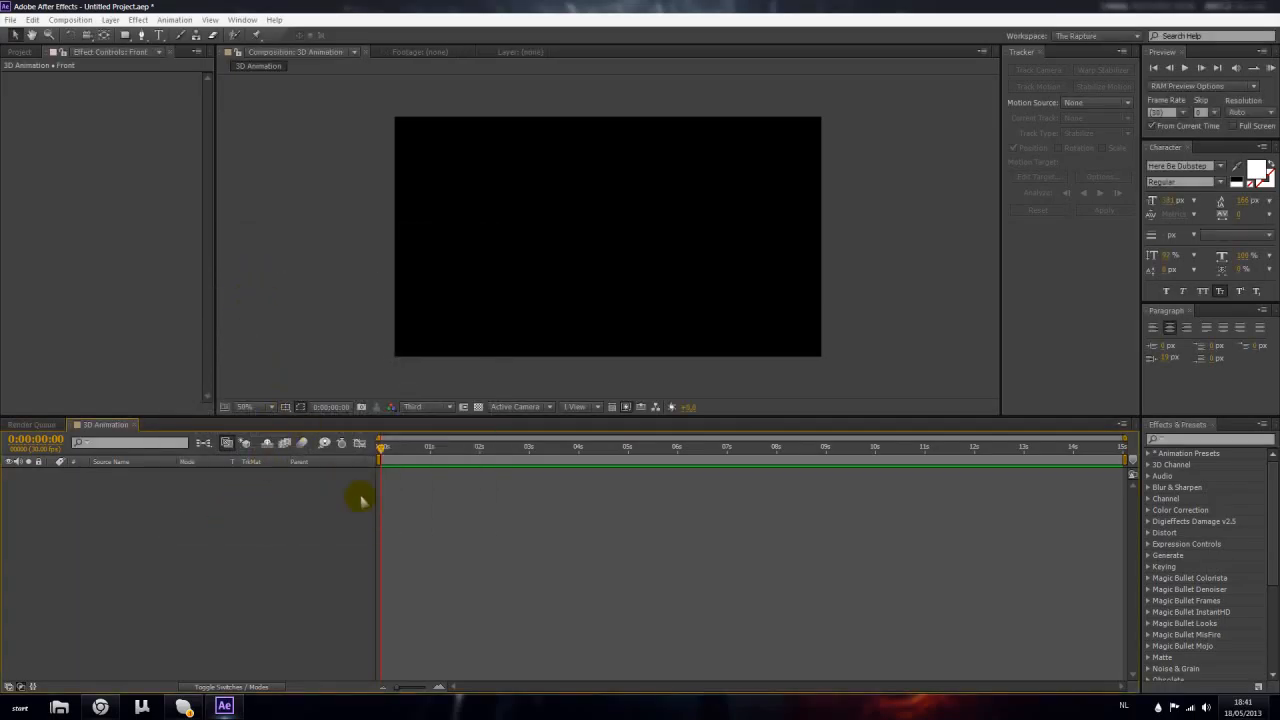
Add a text box across the middle of the frame reading "3D Animation" in a smaller font size, and set the preview resolution to Full
{"action": "left_click", "coordinate": [159, 35]}
{"action": "left_click_drag", "start_coordinate": [460, 180], "coordinate": [753, 272]}
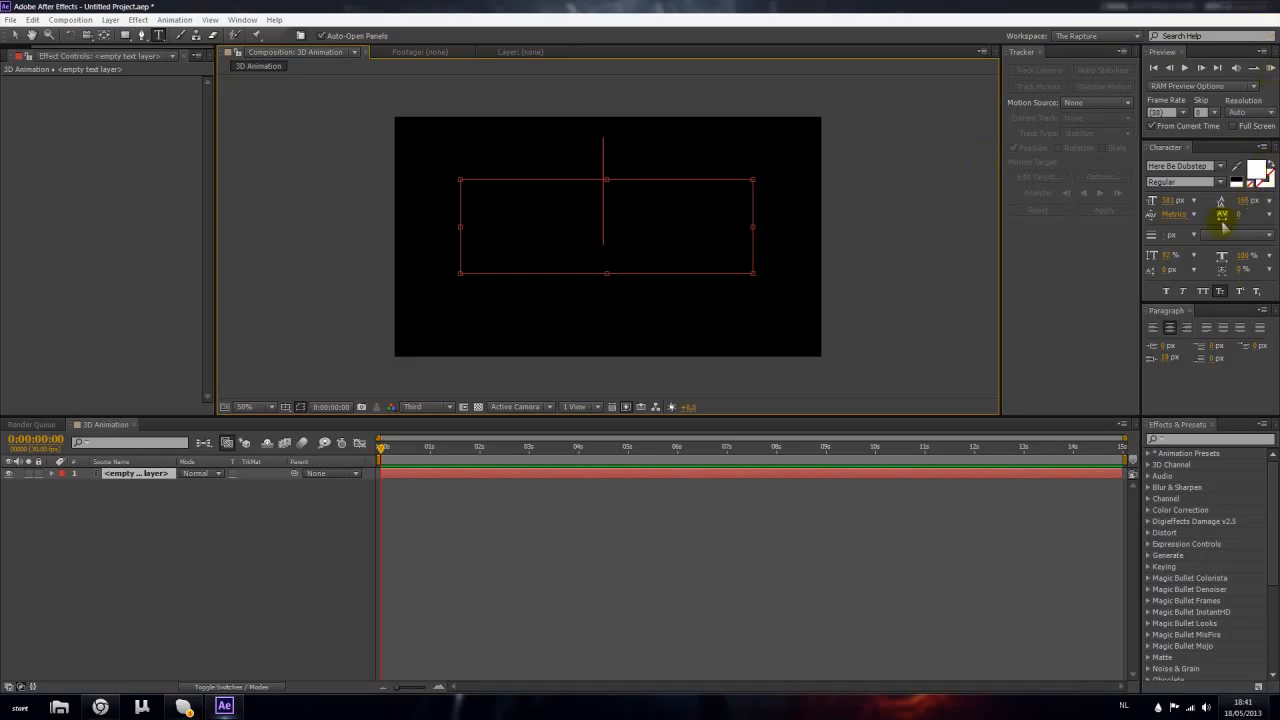
{"action": "left_click_drag", "start_coordinate": [1170, 202], "coordinate": [987, 219]}
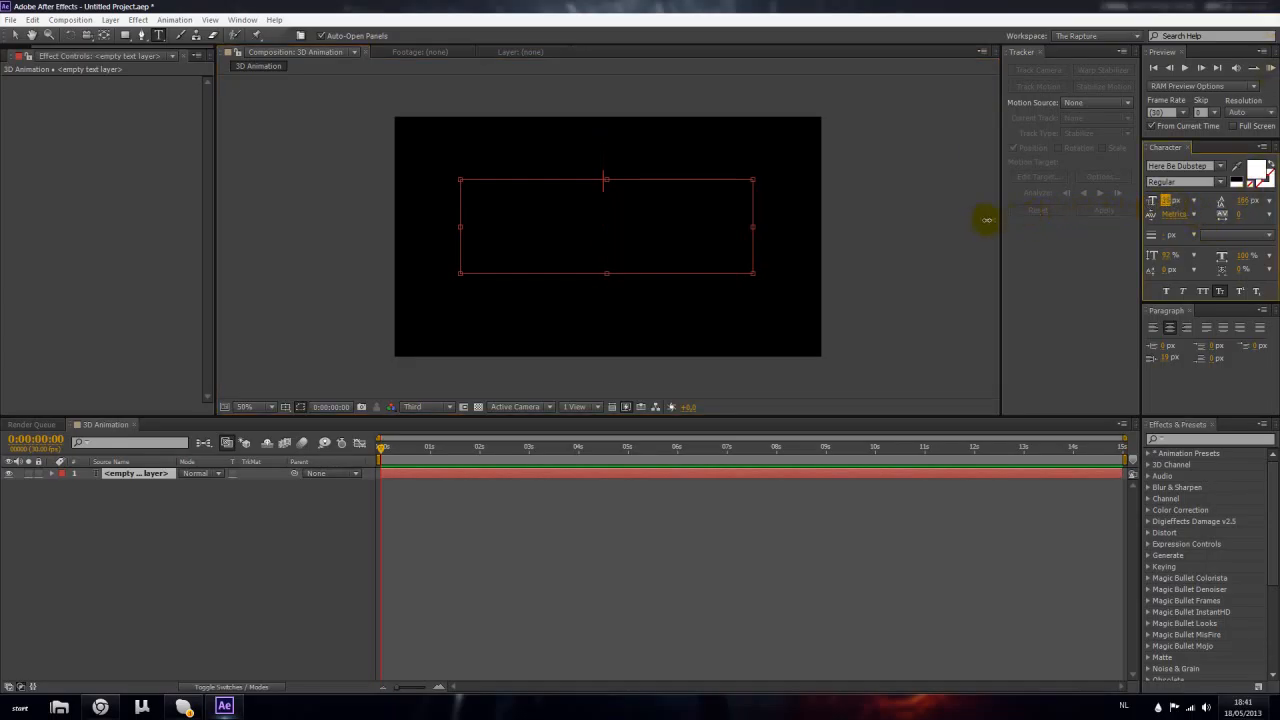
{"action": "left_click", "coordinate": [616, 195]}
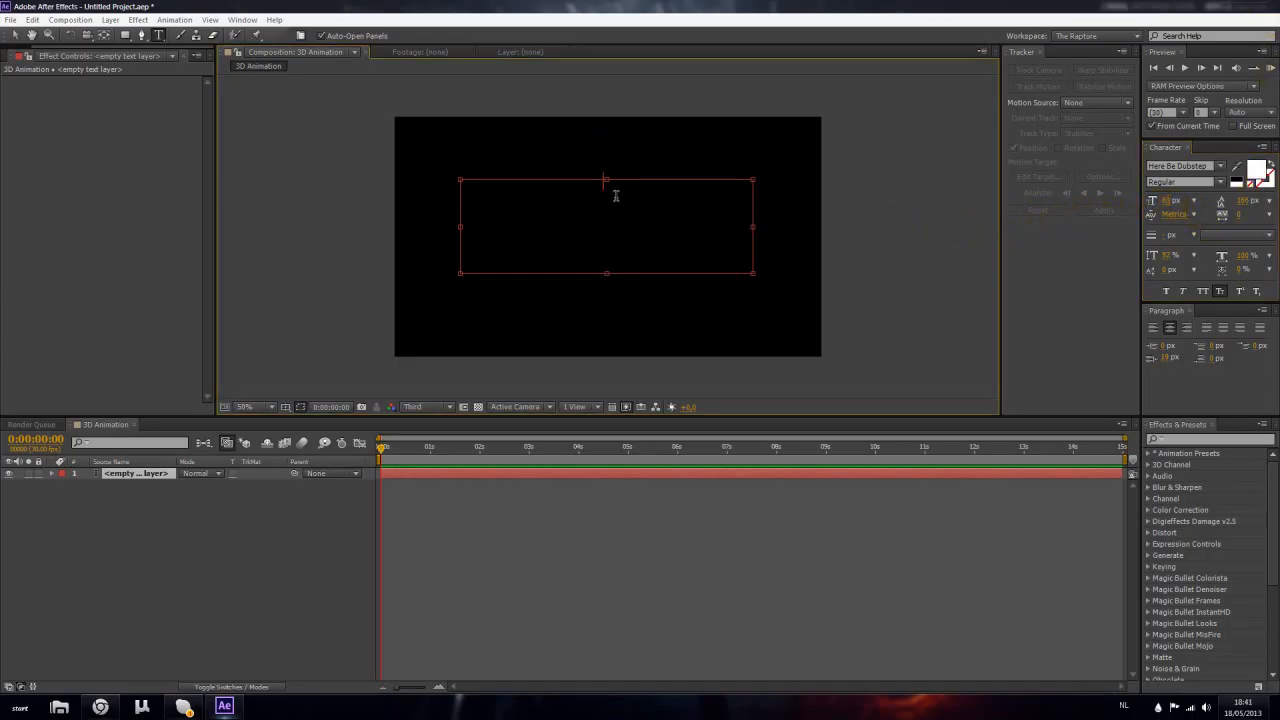
{"action": "type", "text": "3D Animation"}
{"action": "left_click", "coordinate": [427, 406]}
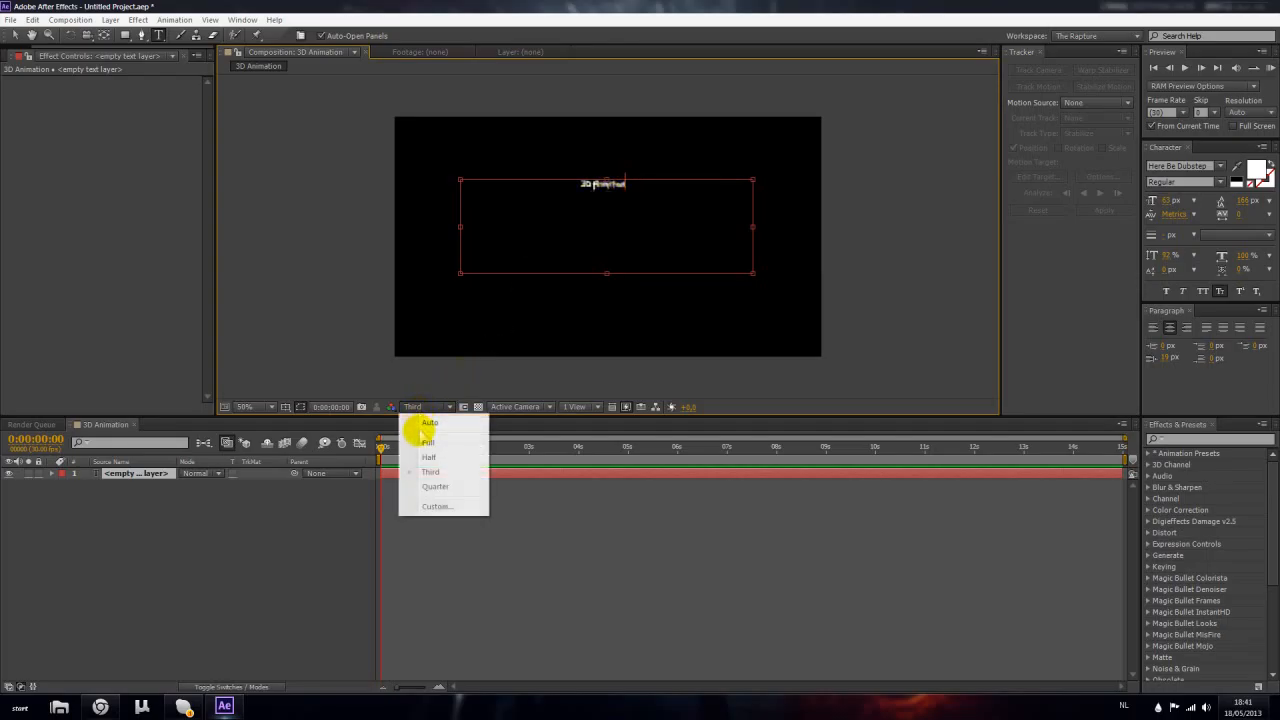
{"action": "left_click", "coordinate": [422, 428]}
Set the whole title text to the Transformers font and enlarge it to about 142 px
{"action": "left_click", "coordinate": [608, 185]}
{"action": "key", "text": "ctrl+a"}
{"action": "left_click_drag", "start_coordinate": [1166, 201], "coordinate": [1185, 175]}
{"action": "left_click", "coordinate": [1184, 167]}
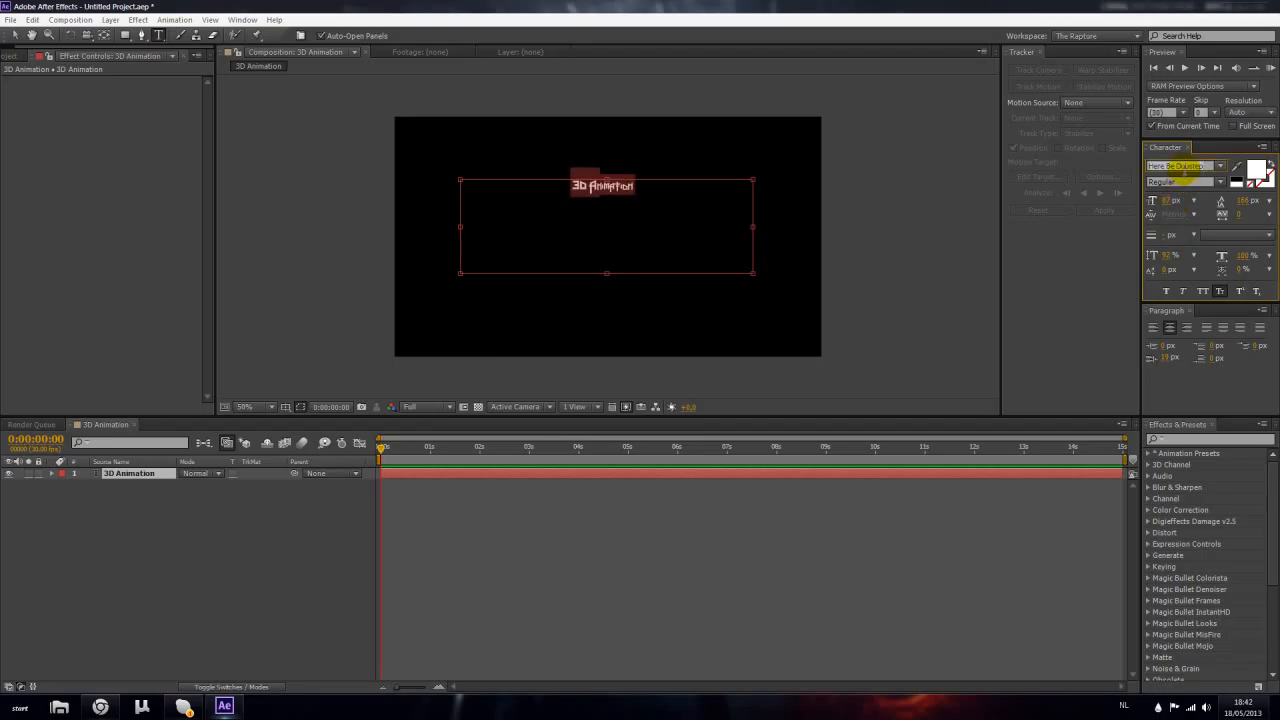
{"action": "type", "text": "Neou"}
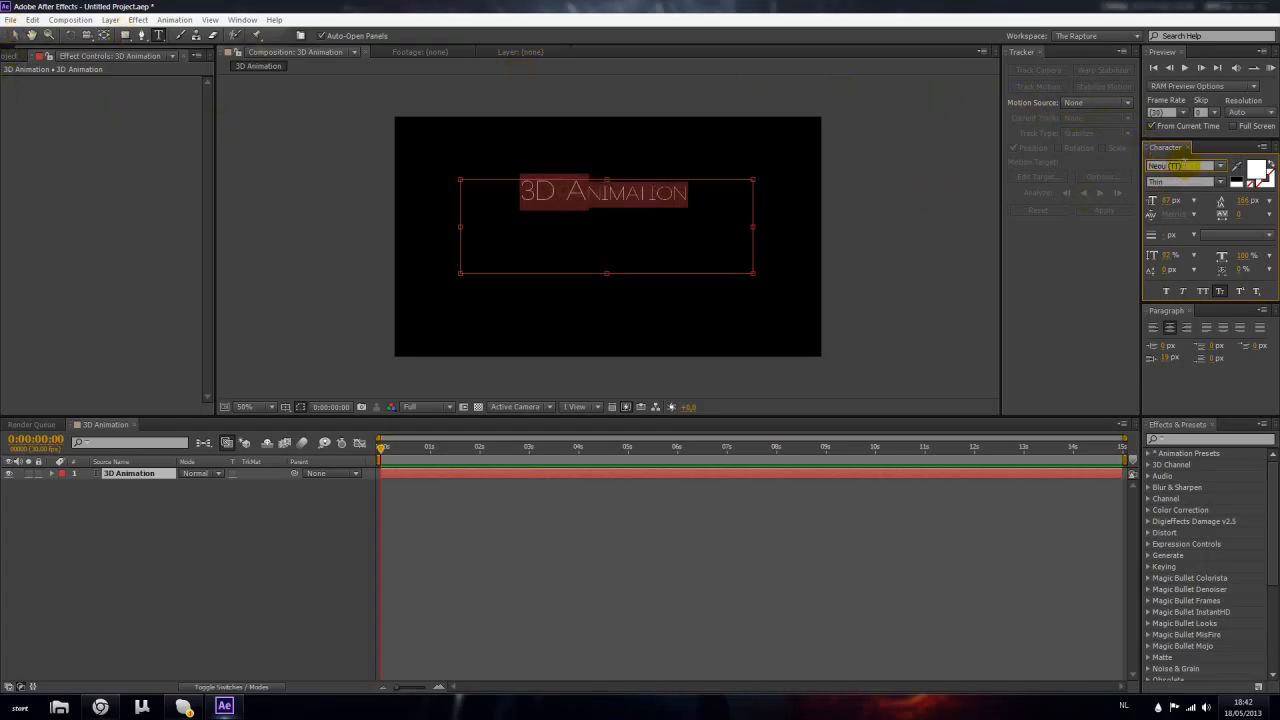
{"action": "type", "text": "Transformers"}
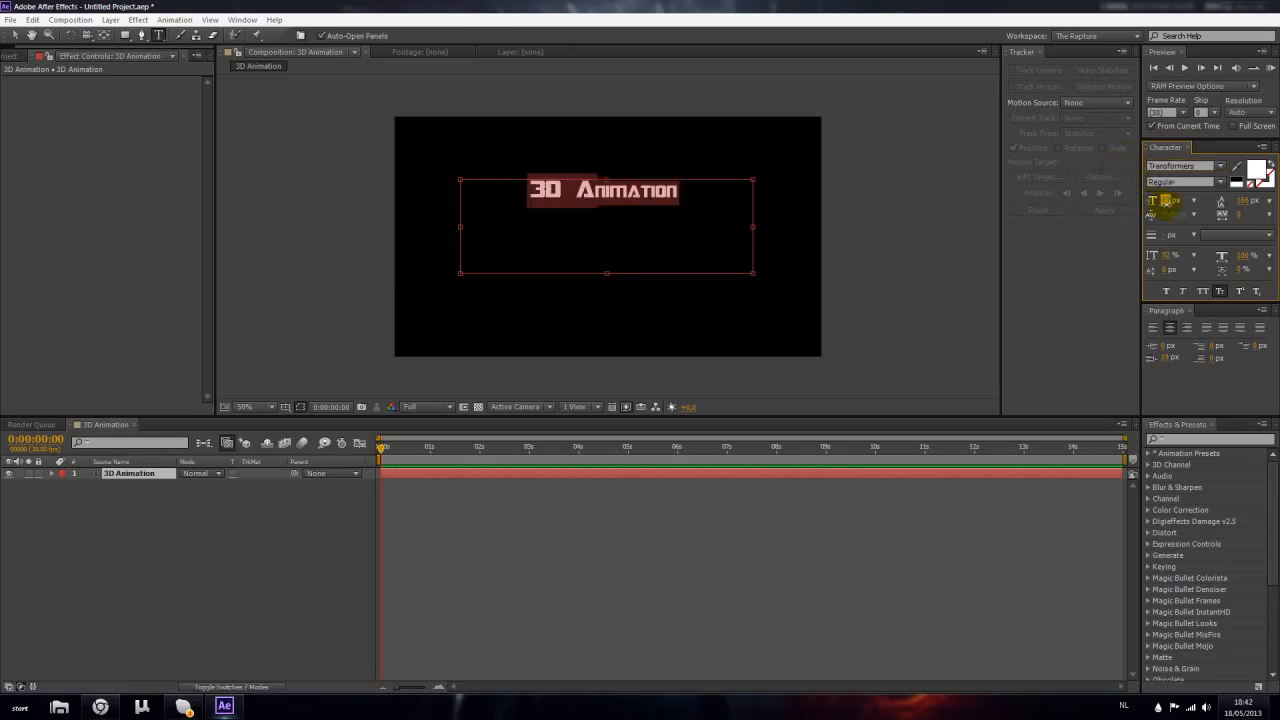
{"action": "left_click_drag", "start_coordinate": [1165, 200], "coordinate": [1205, 202]}
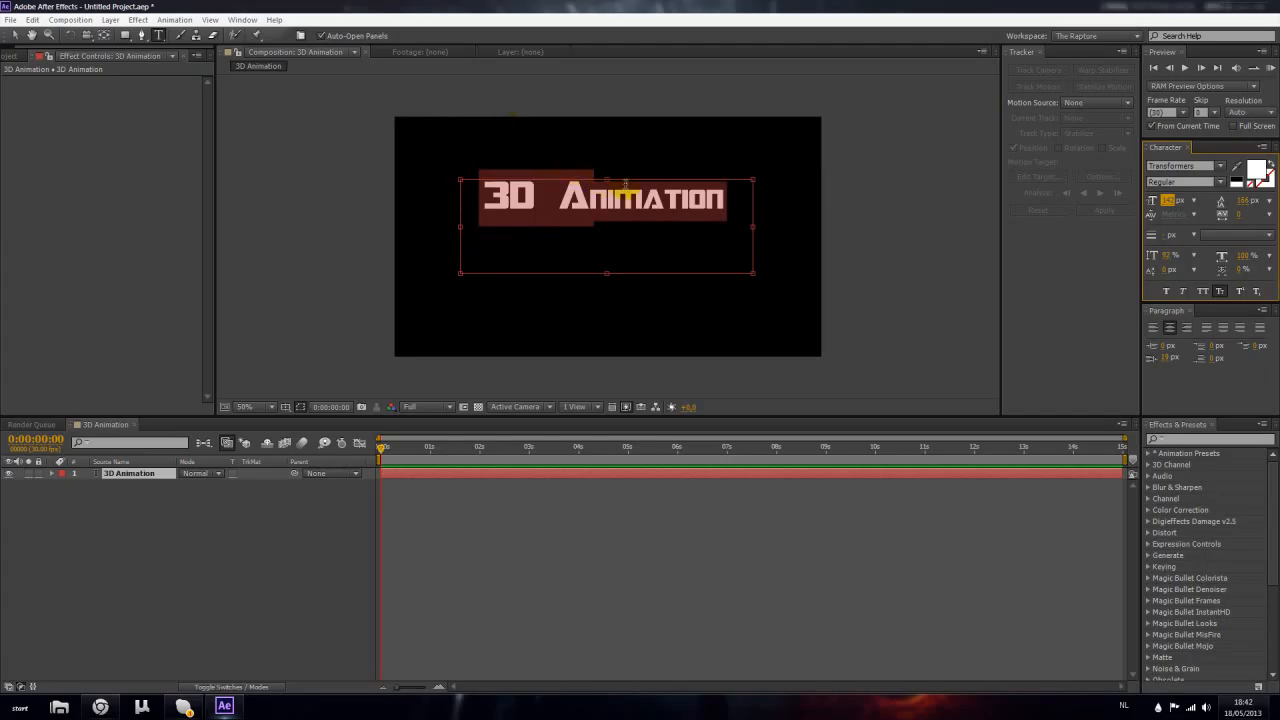
Show the title/action safe guides and adjust the text box's upper and left edges to centre the title in the frame
{"action": "left_click_drag", "start_coordinate": [607, 181], "coordinate": [608, 214]}
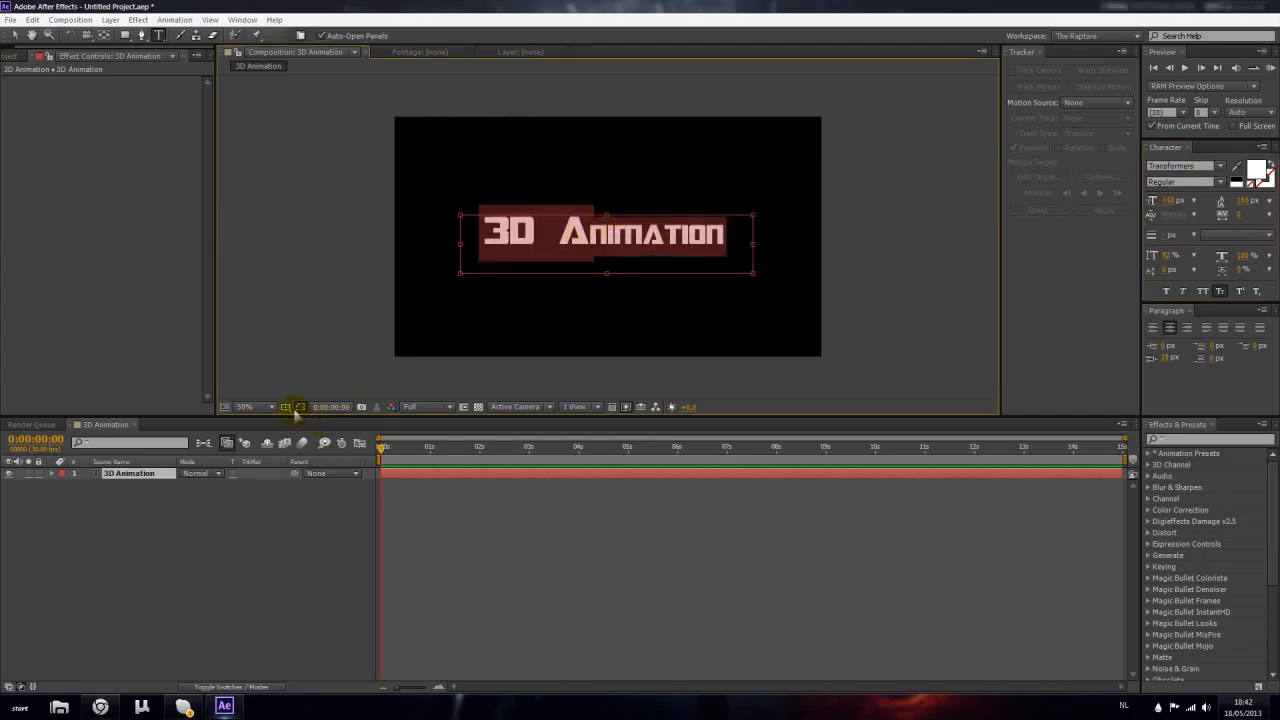
{"action": "left_click", "coordinate": [299, 407]}
{"action": "left_click", "coordinate": [318, 422]}
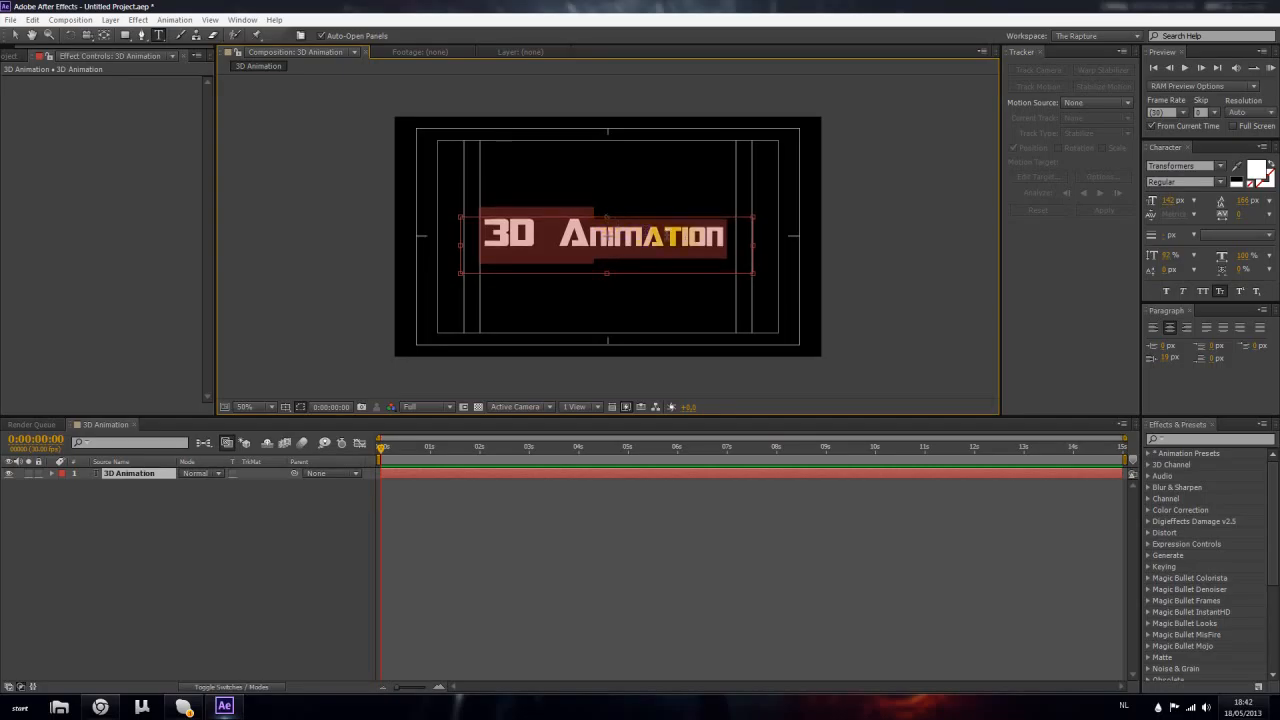
{"action": "left_click_drag", "start_coordinate": [461, 245], "coordinate": [465, 245]}
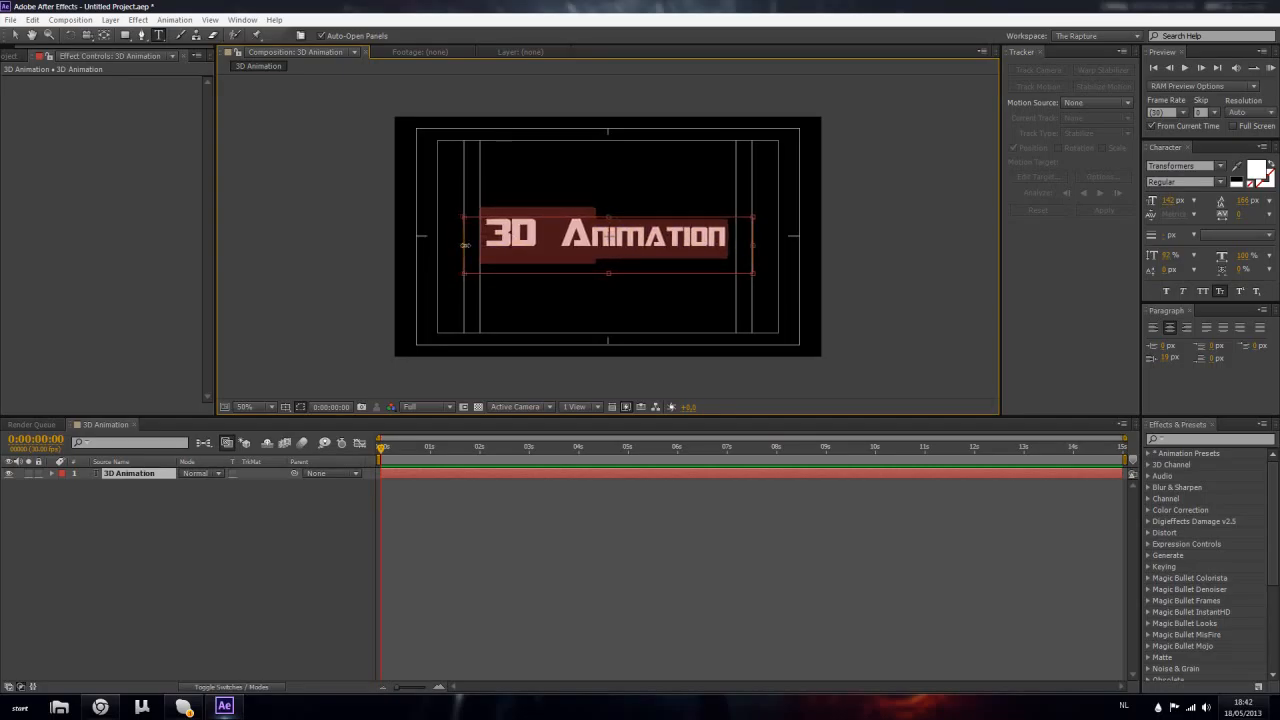
{"action": "left_click", "coordinate": [14, 35]}
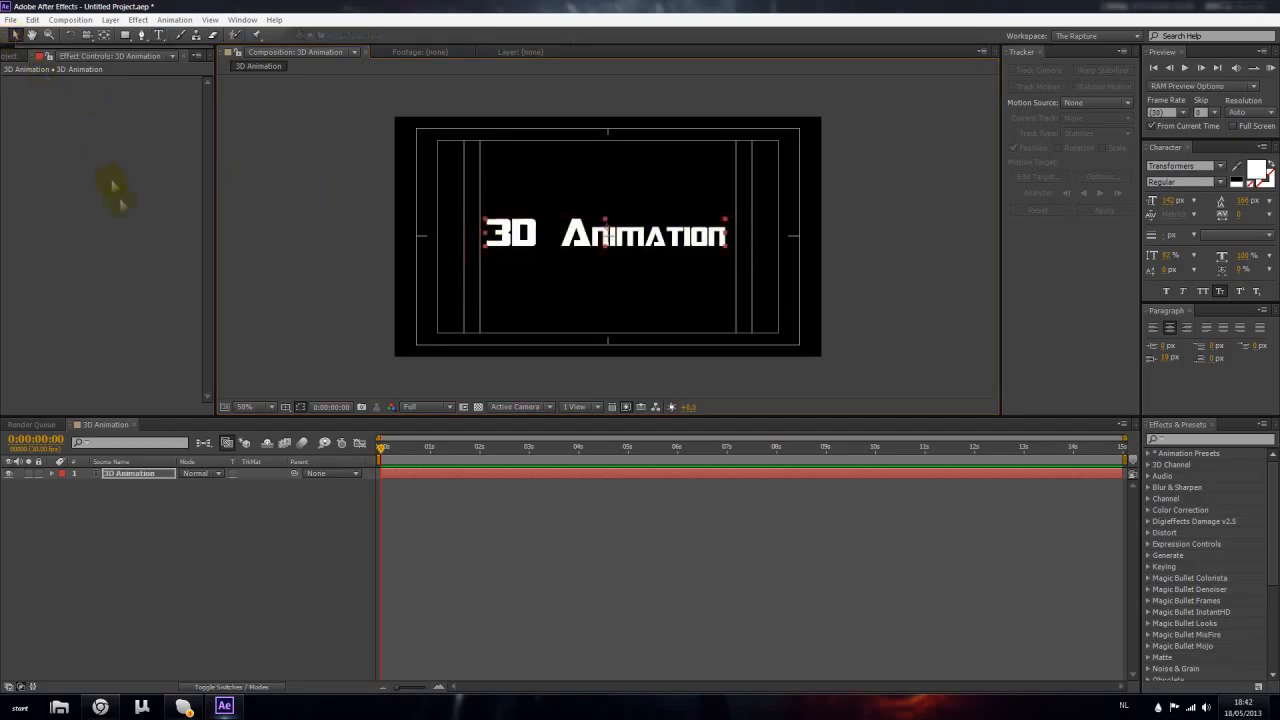
{"action": "left_click", "coordinate": [286, 575]}
{"action": "key", "text": "period"}
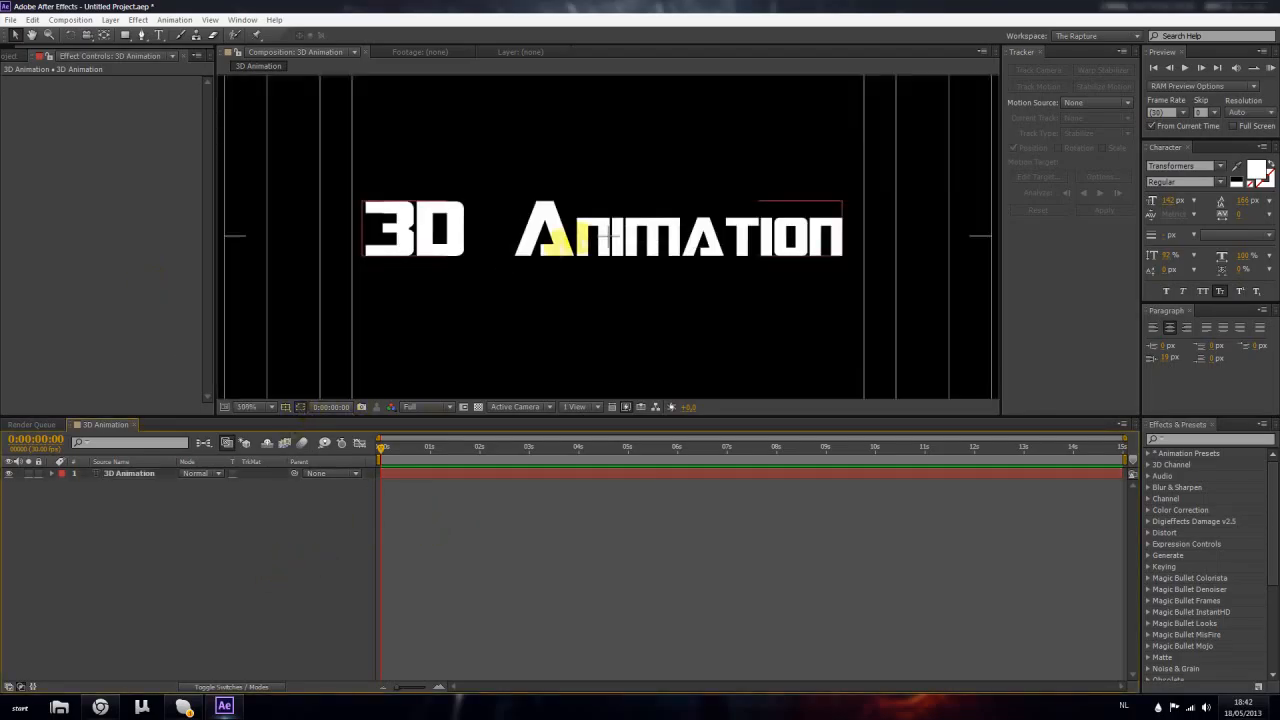
{"action": "key", "text": "comma"}
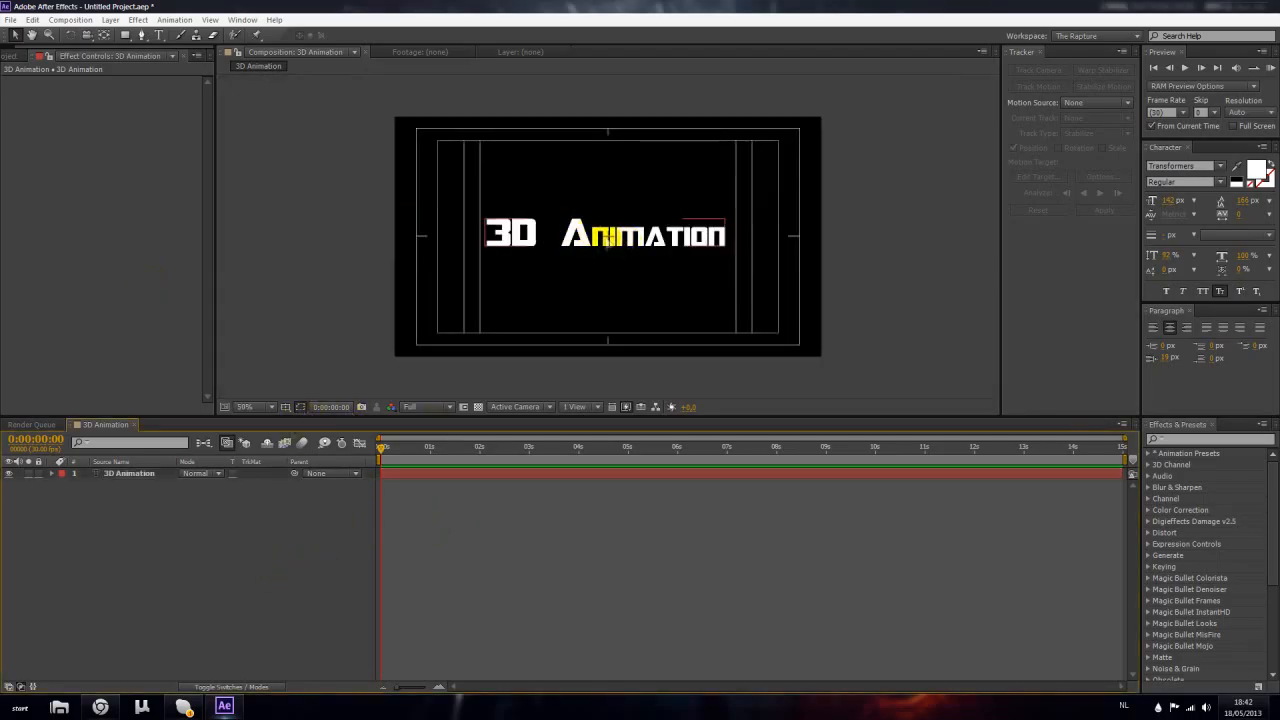
{"action": "left_click", "coordinate": [129, 473]}
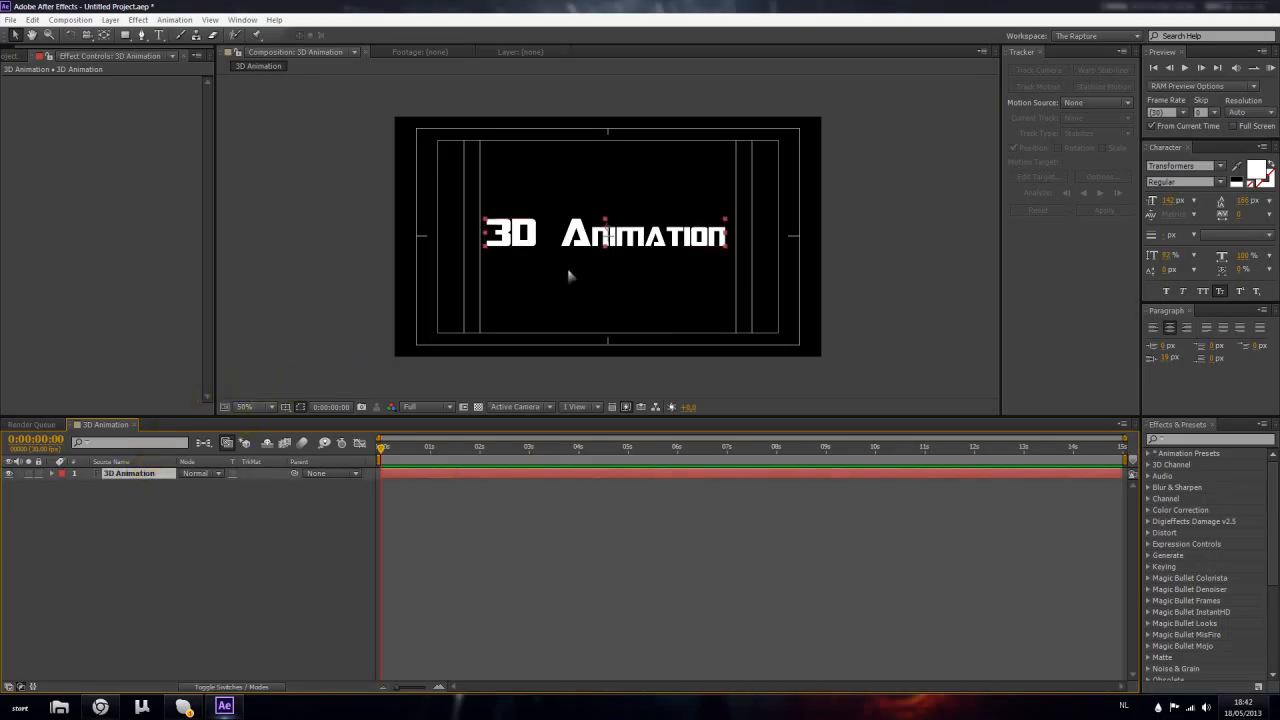
{"action": "left_click", "coordinate": [148, 518]}
{"action": "left_click", "coordinate": [150, 475]}
{"action": "left_click", "coordinate": [183, 510]}
{"action": "left_click", "coordinate": [142, 477]}
{"action": "left_click", "coordinate": [146, 492]}
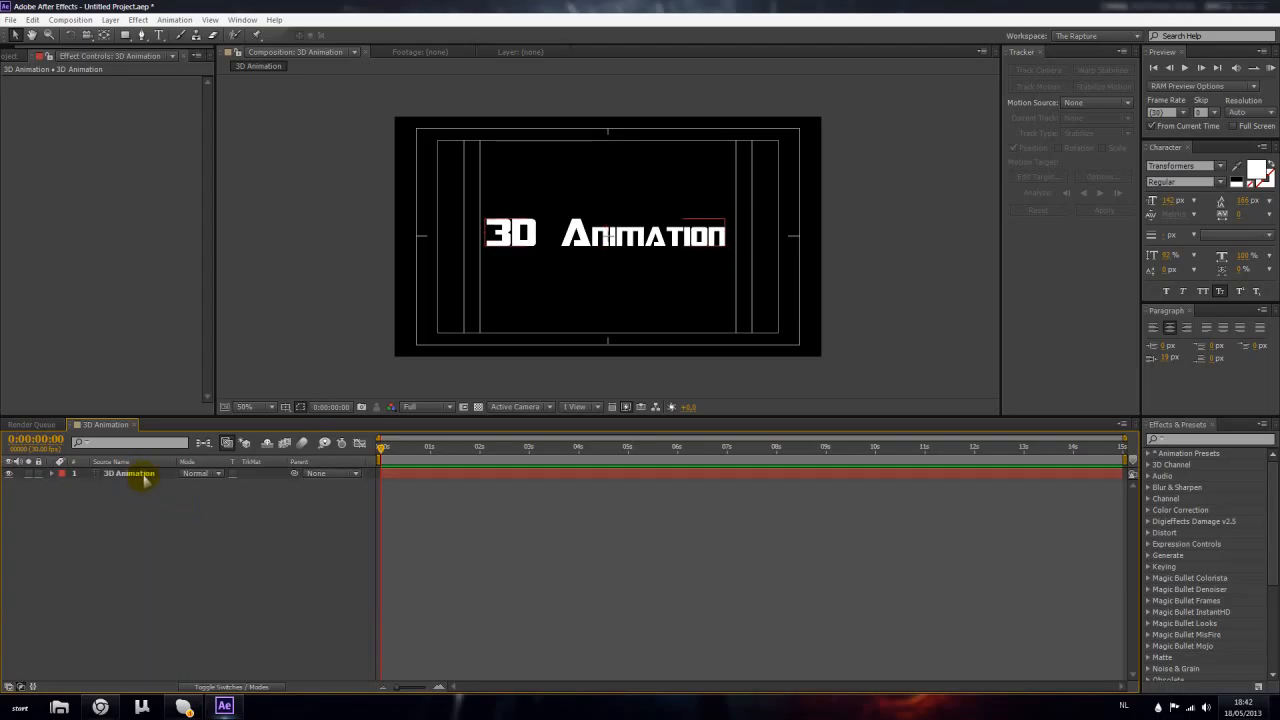
{"action": "left_click", "coordinate": [166, 500]}
Add a two-node camera named Camera 1 with the 50mm preset and depth of field enabled
{"action": "left_click", "coordinate": [111, 20]}
{"action": "mouse_move", "coordinate": [128, 35]}
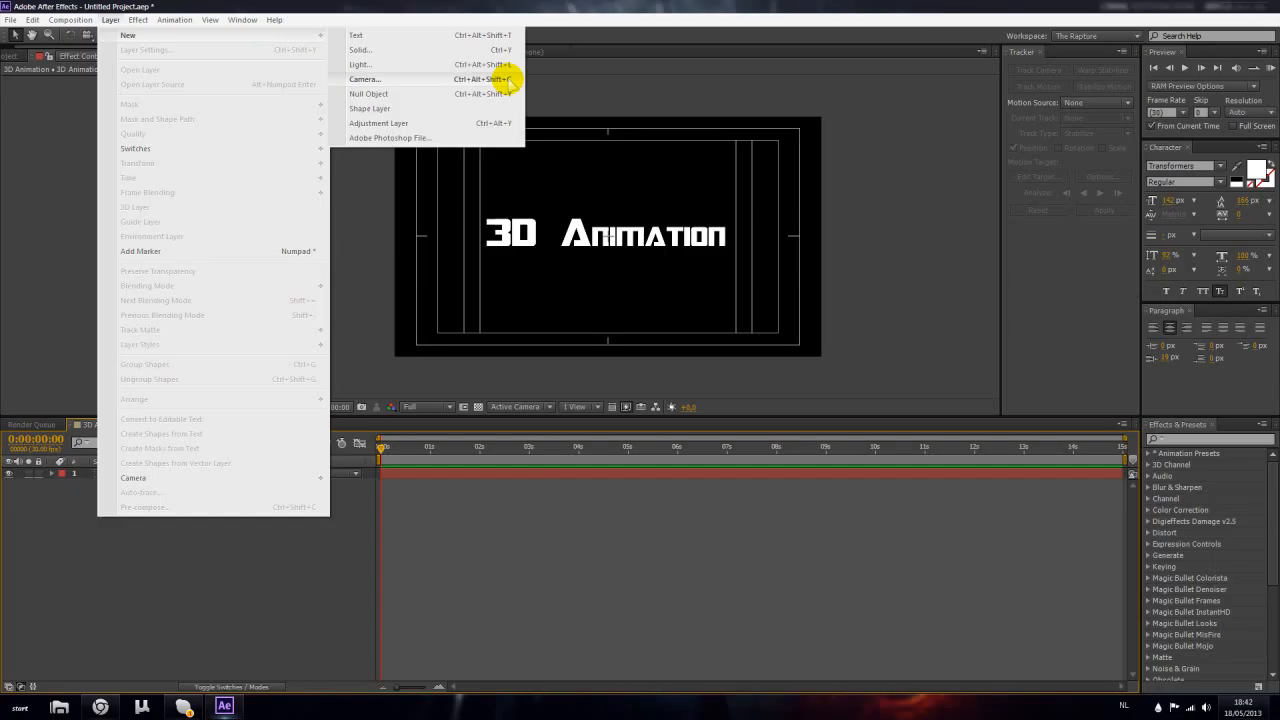
{"action": "left_click", "coordinate": [508, 79]}
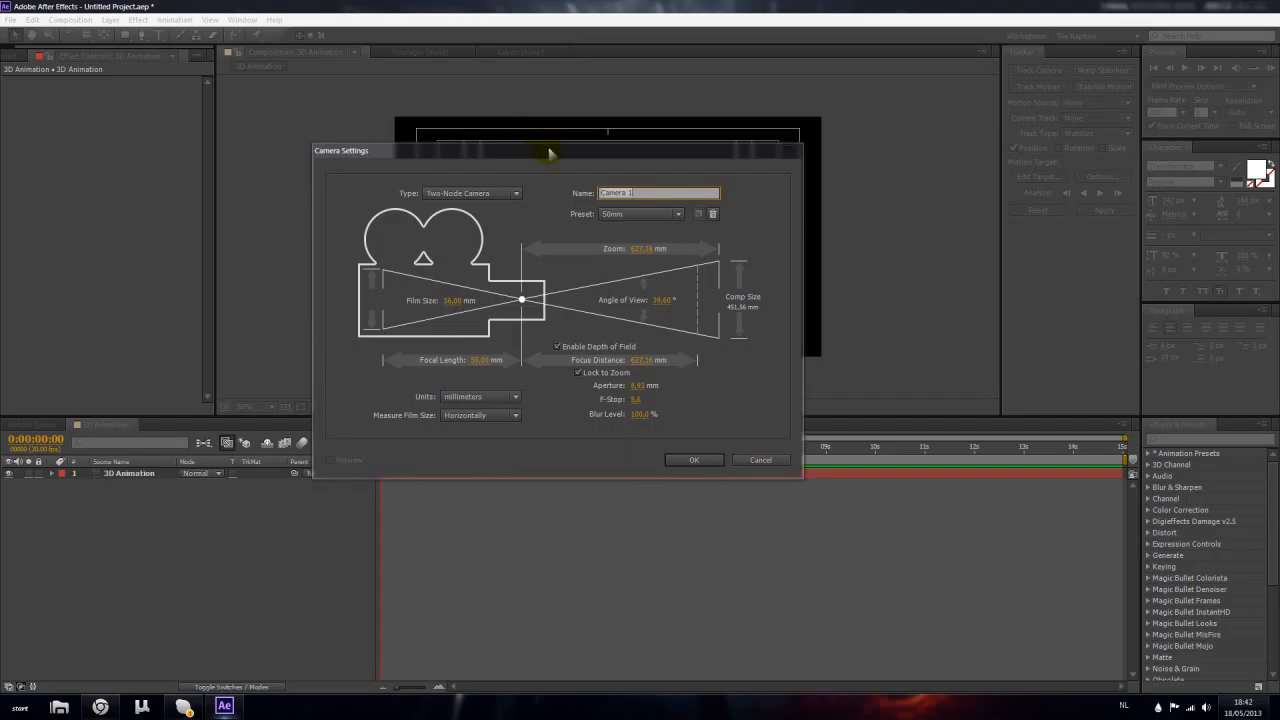
{"action": "left_click_drag", "start_coordinate": [548, 152], "coordinate": [580, 127]}
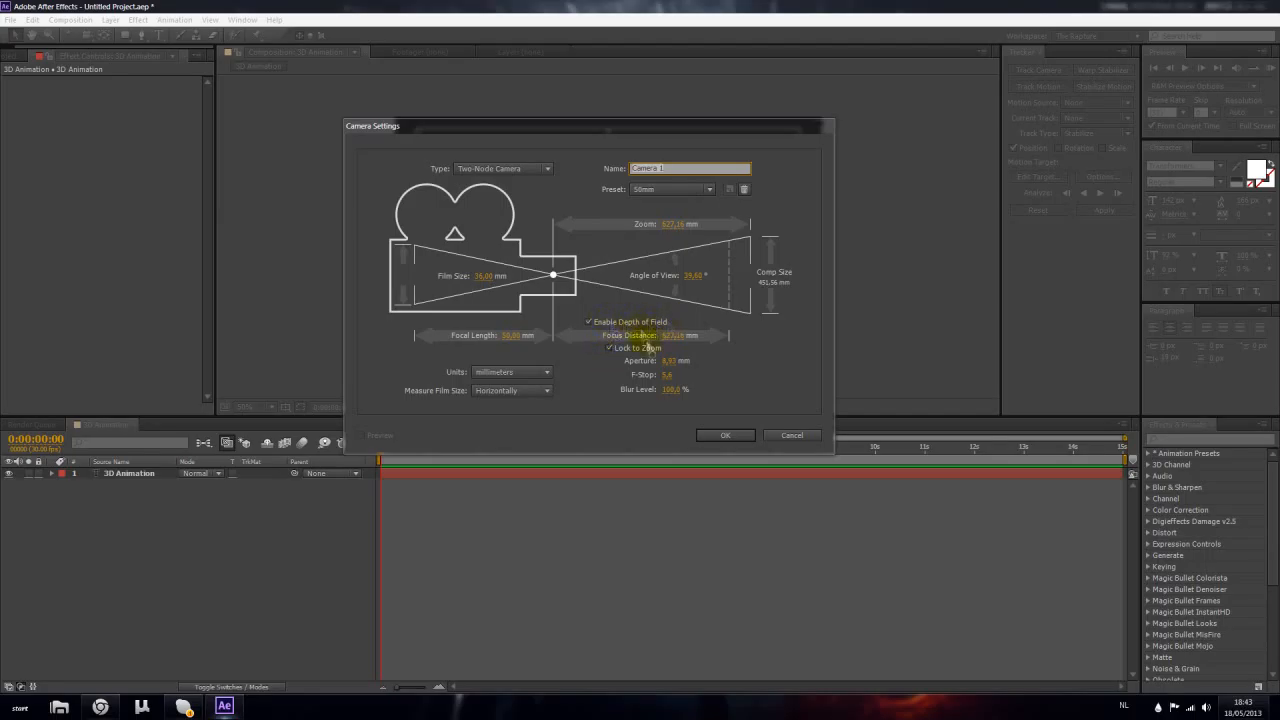
{"action": "left_click", "coordinate": [716, 437]}
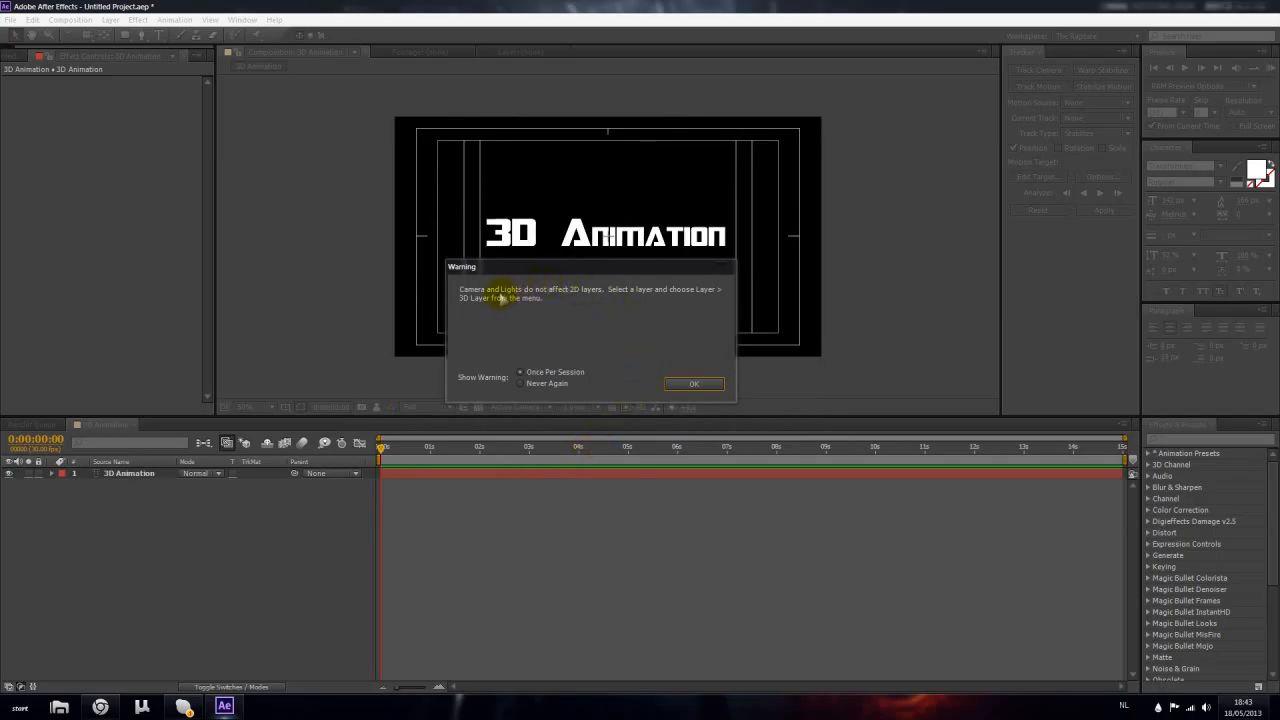
{"action": "left_click_drag", "start_coordinate": [476, 270], "coordinate": [488, 236]}
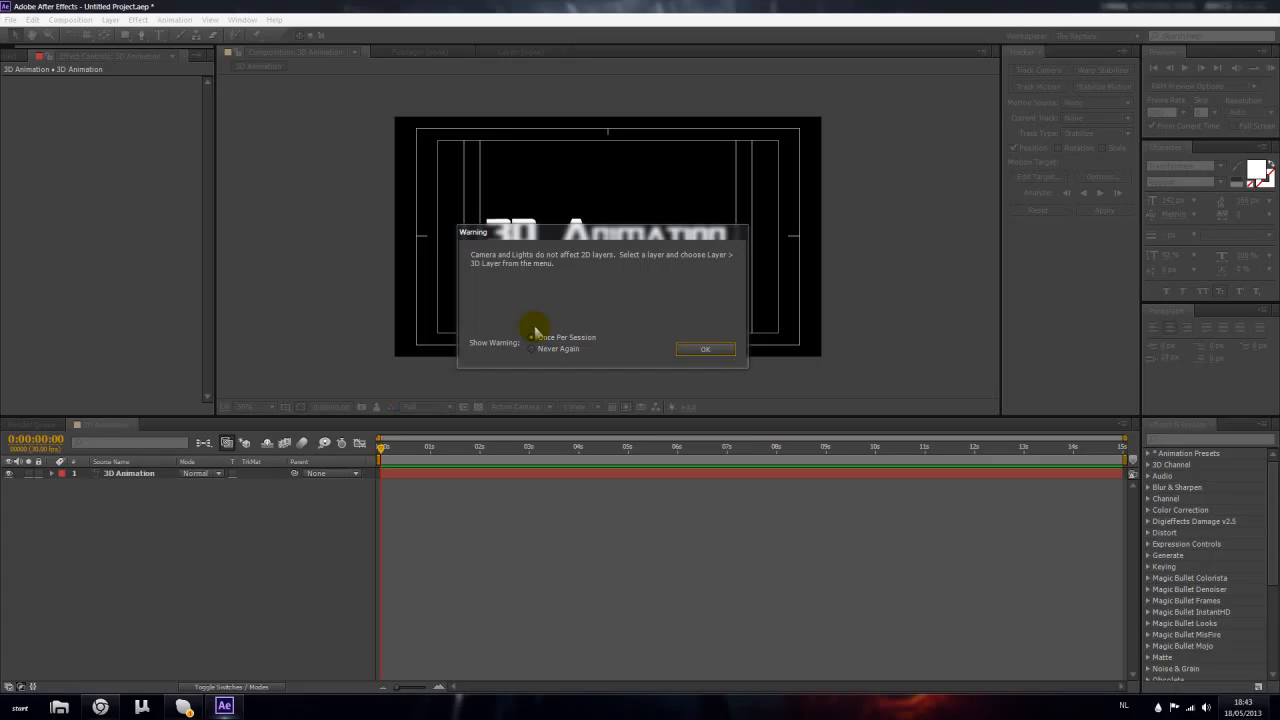
{"action": "left_click", "coordinate": [703, 351]}
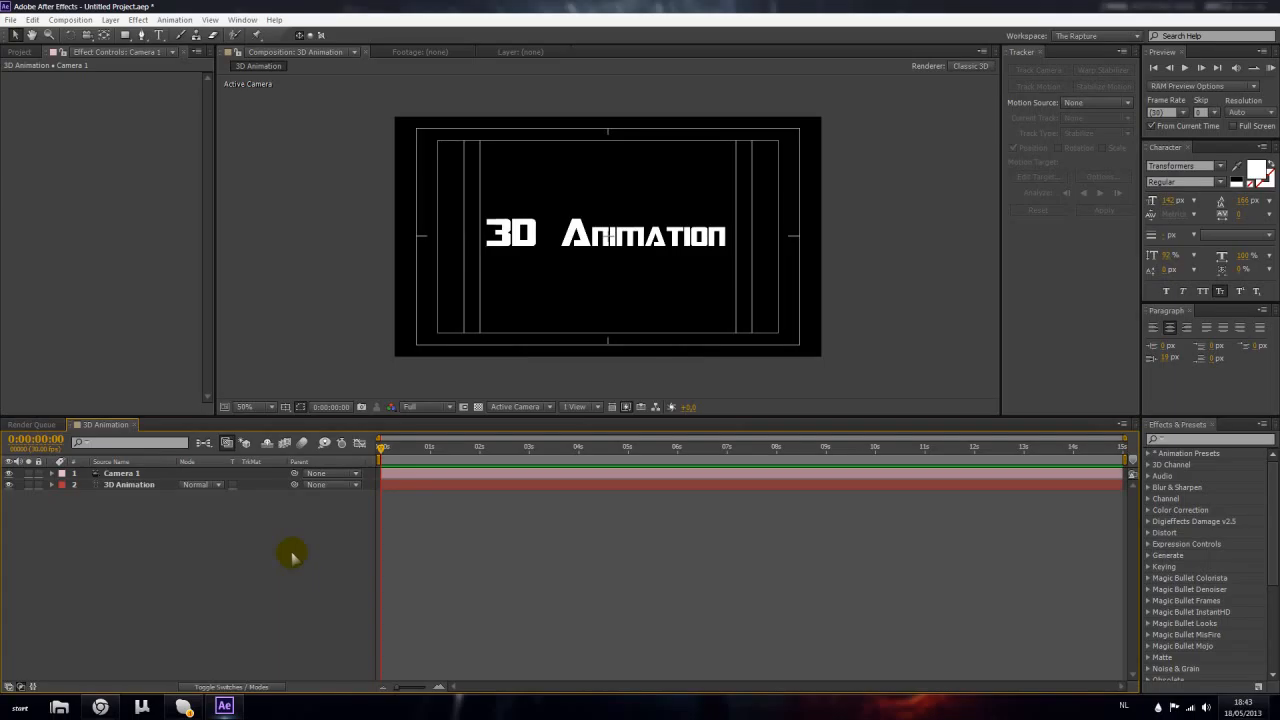
Show the layer switches and turn the 3D Animation text layer into a 3D layer
{"action": "left_click", "coordinate": [230, 618]}
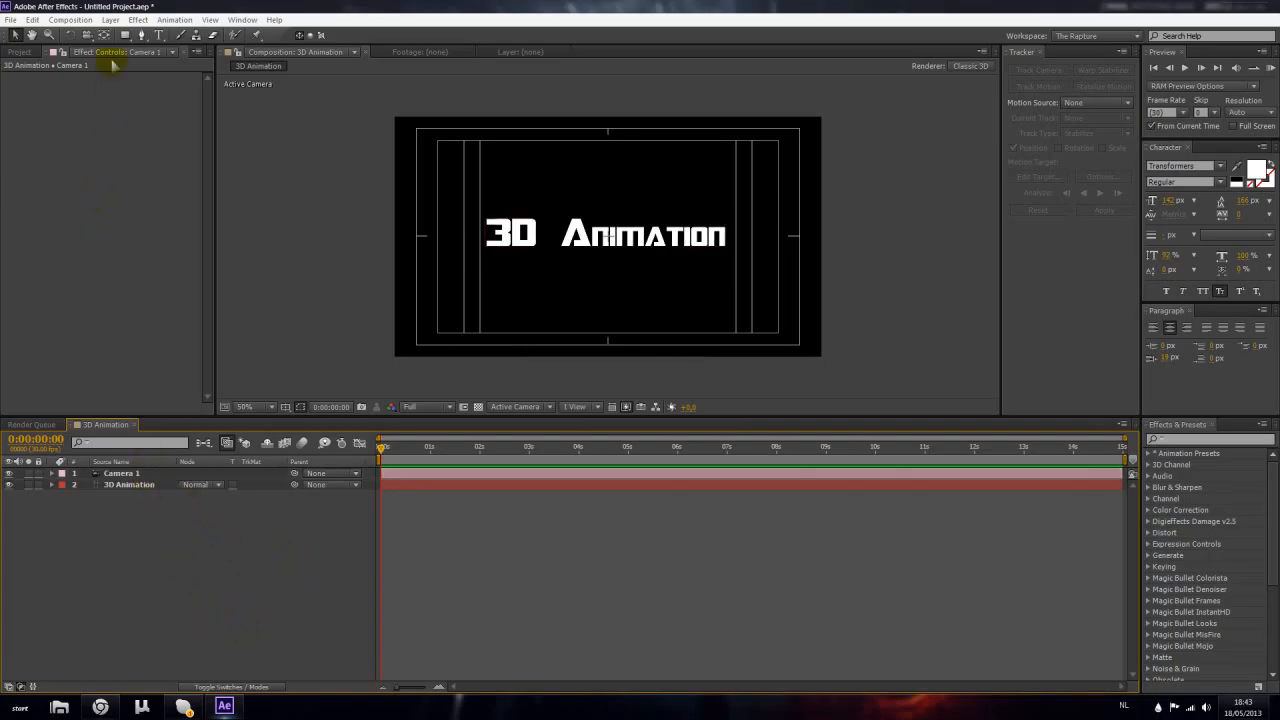
{"action": "left_click", "coordinate": [128, 486]}
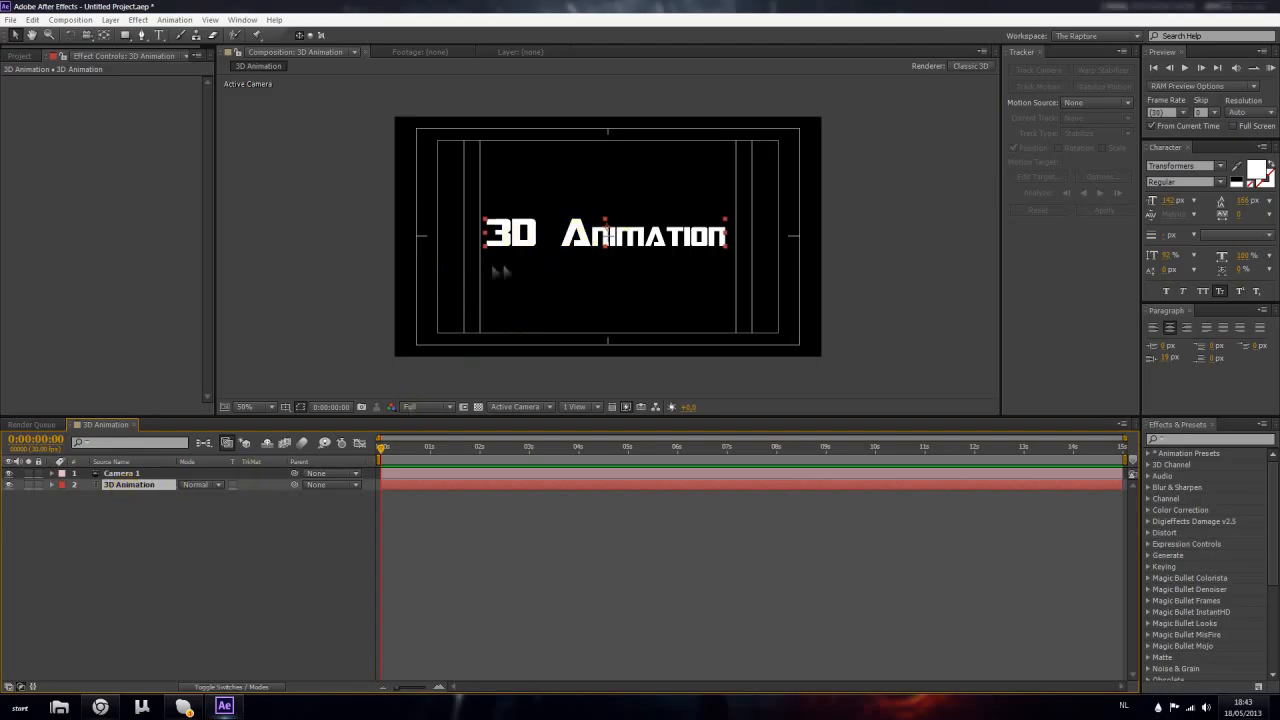
{"action": "left_click", "coordinate": [226, 687]}
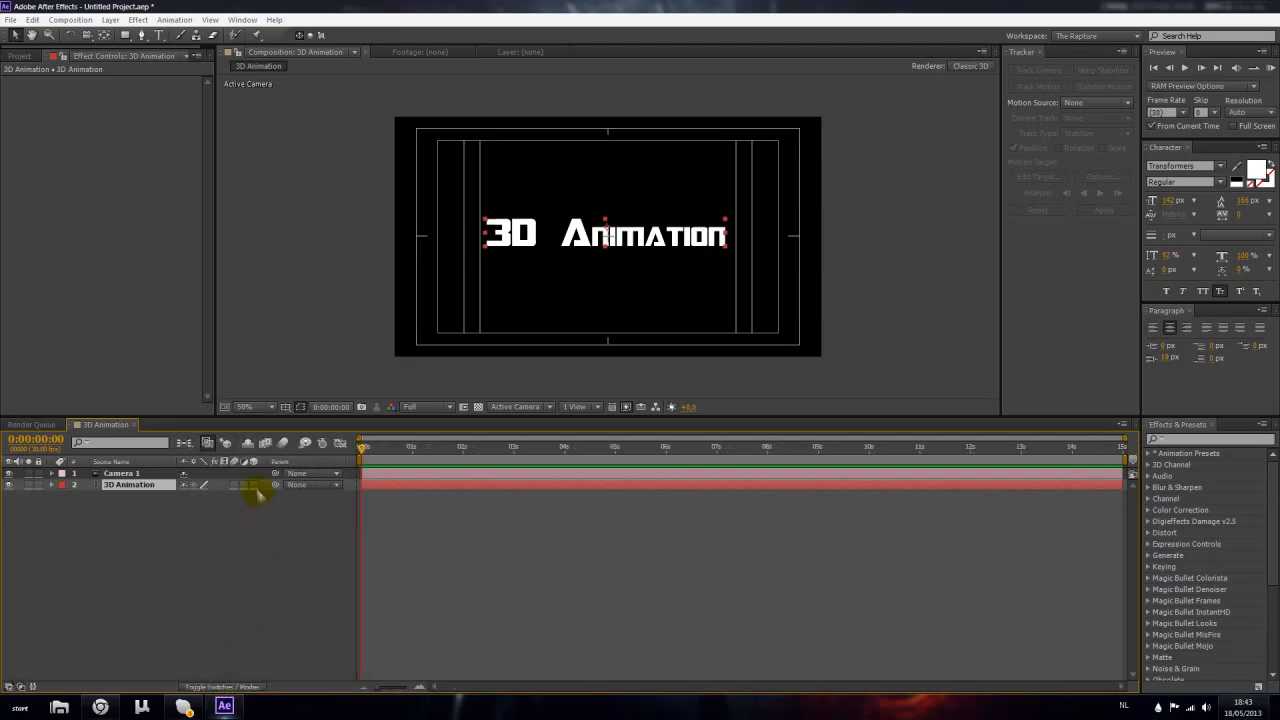
{"action": "left_click", "coordinate": [253, 485]}
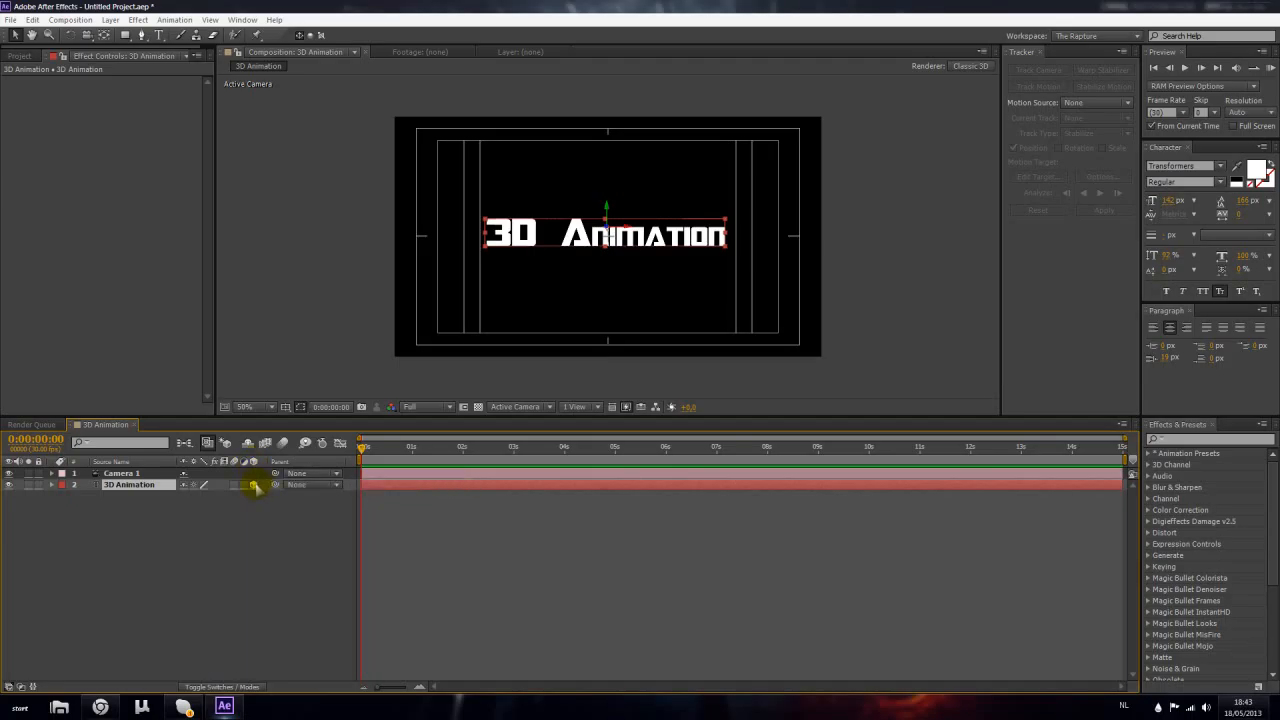
{"action": "left_click", "coordinate": [253, 510]}
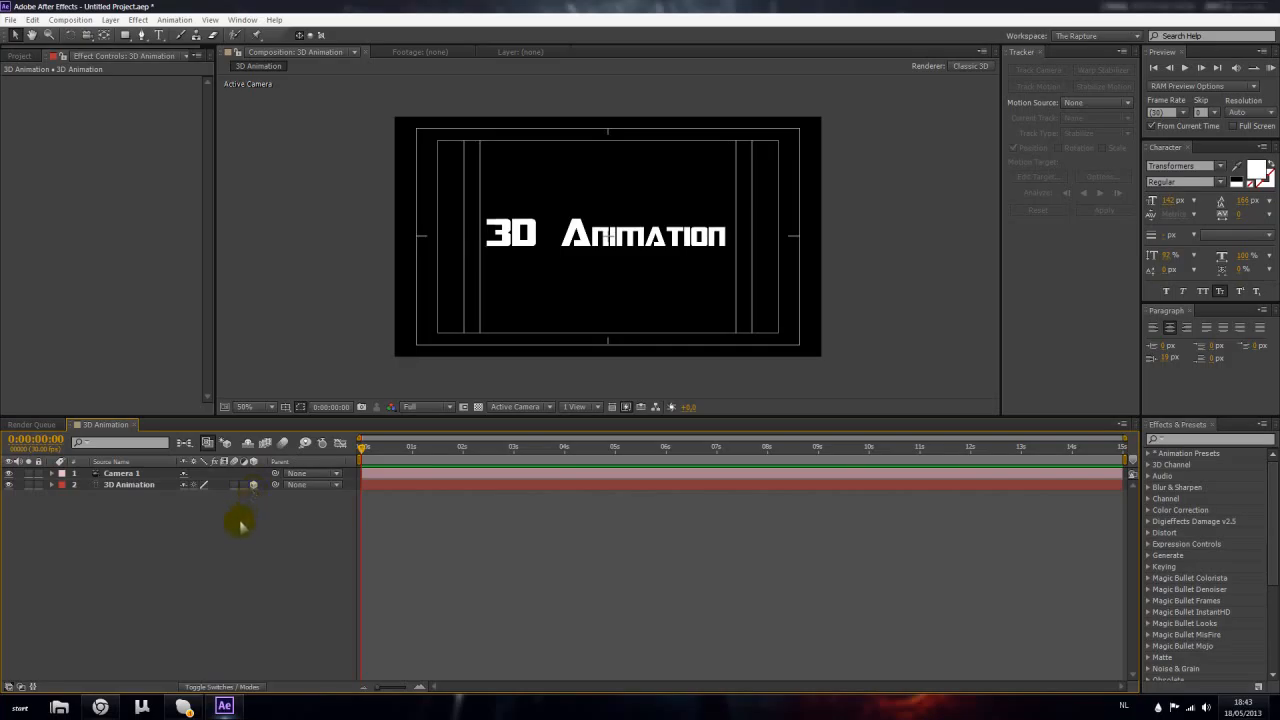
Try the camera tool on the title, undo that camera move, and orbit Camera 1 slightly around the text
{"action": "key", "text": "c"}
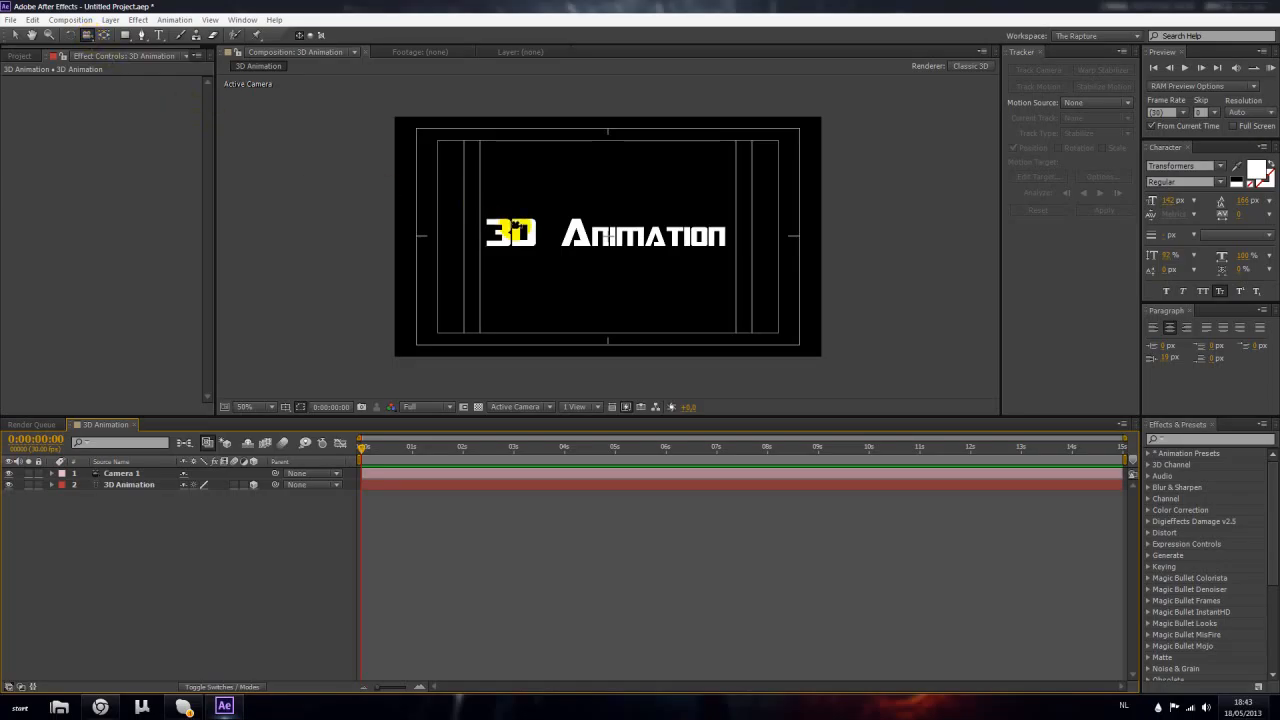
{"action": "left_click_drag", "start_coordinate": [503, 240], "coordinate": [547, 227]}
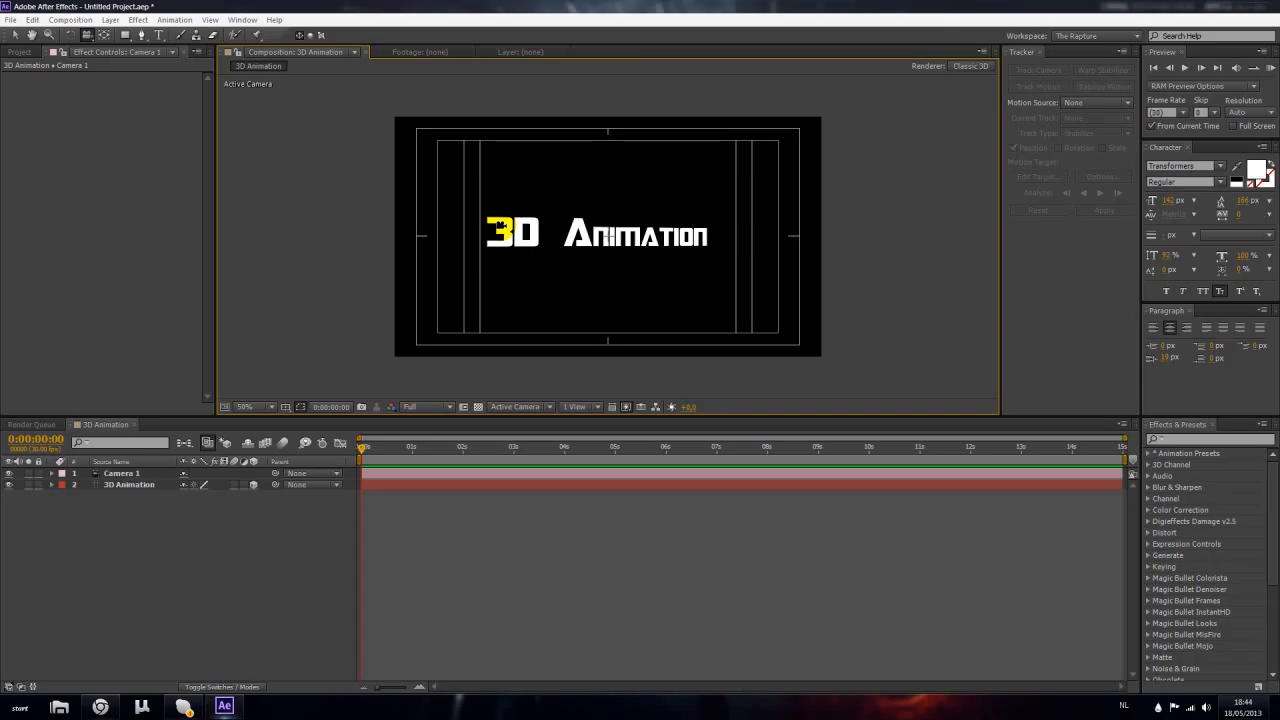
{"action": "key", "text": "ctrl+z"}
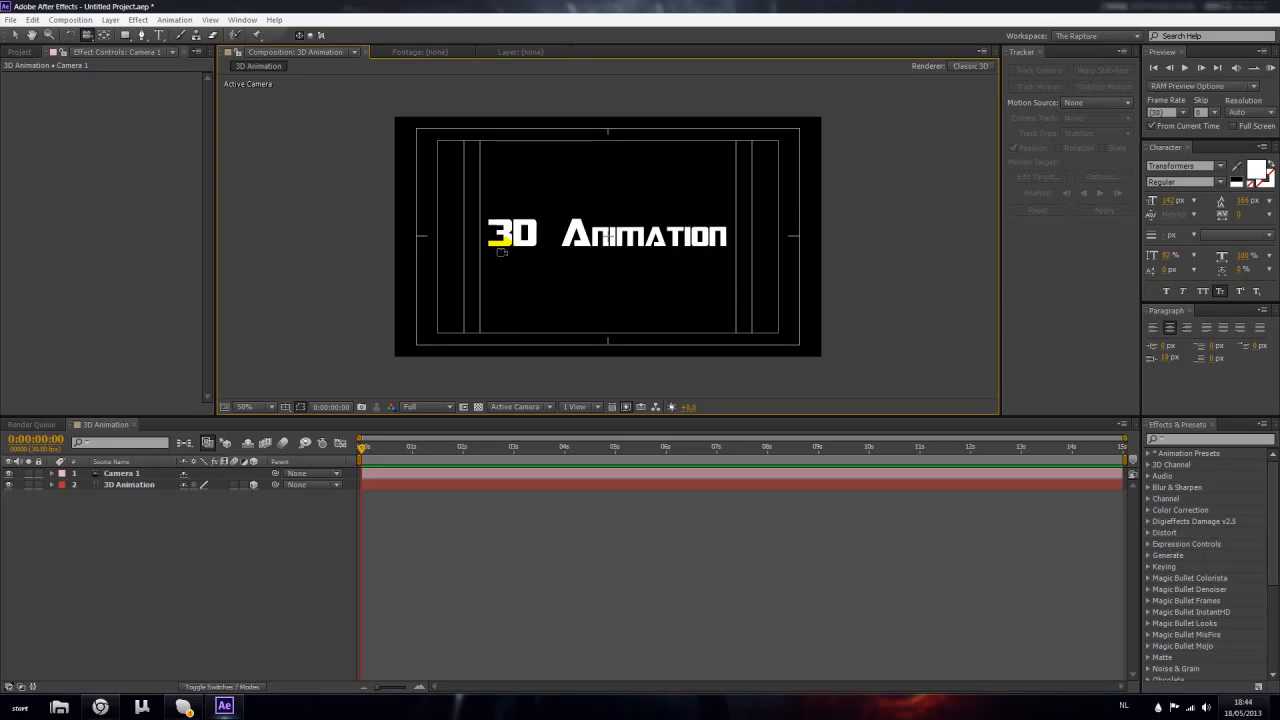
{"action": "left_click_drag", "start_coordinate": [501, 252], "coordinate": [974, 259]}
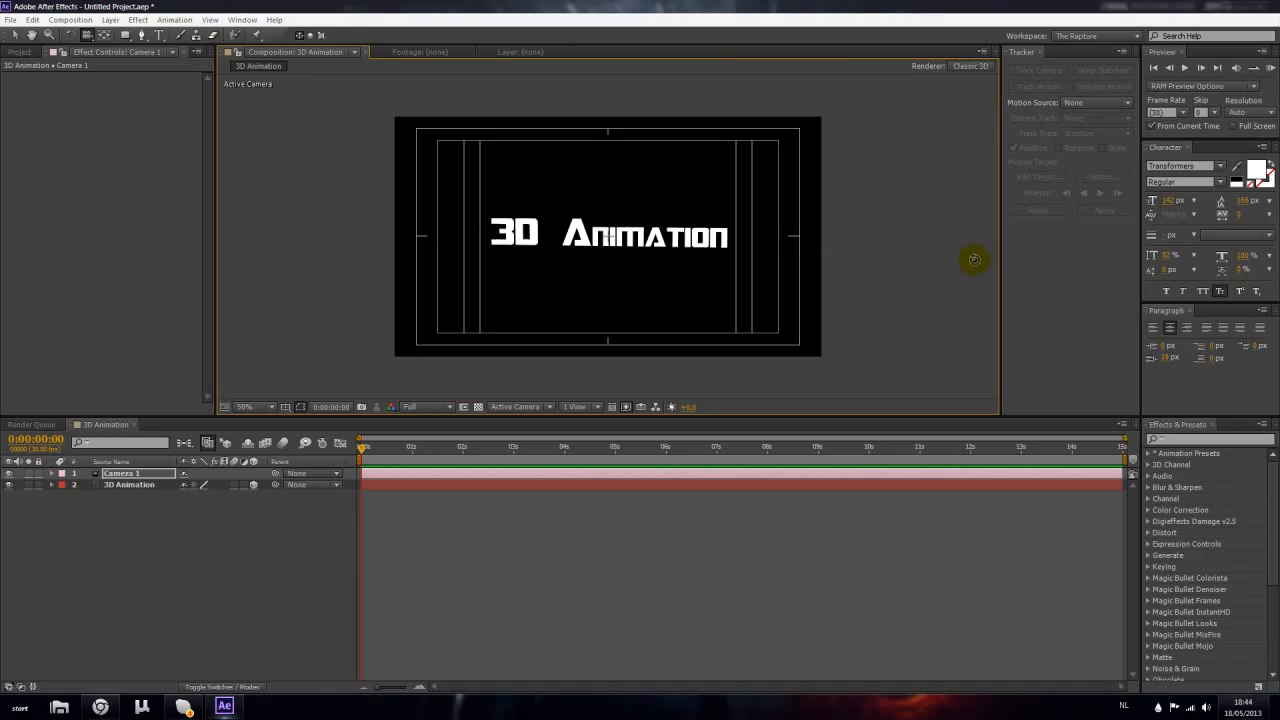
Import the firesmoke01a and flame clips from the Fire & Sparkles folder into the project
{"action": "left_click", "coordinate": [254, 577]}
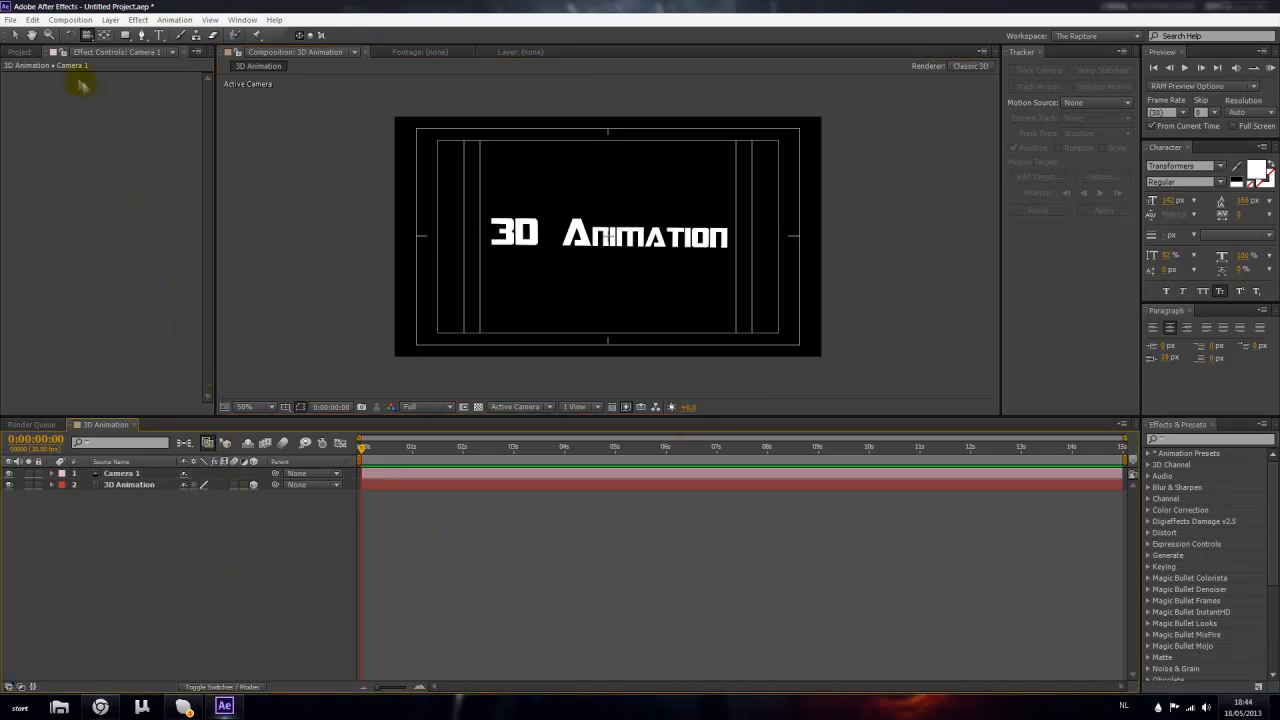
{"action": "left_click", "coordinate": [24, 52]}
{"action": "double_click", "coordinate": [46, 218]}
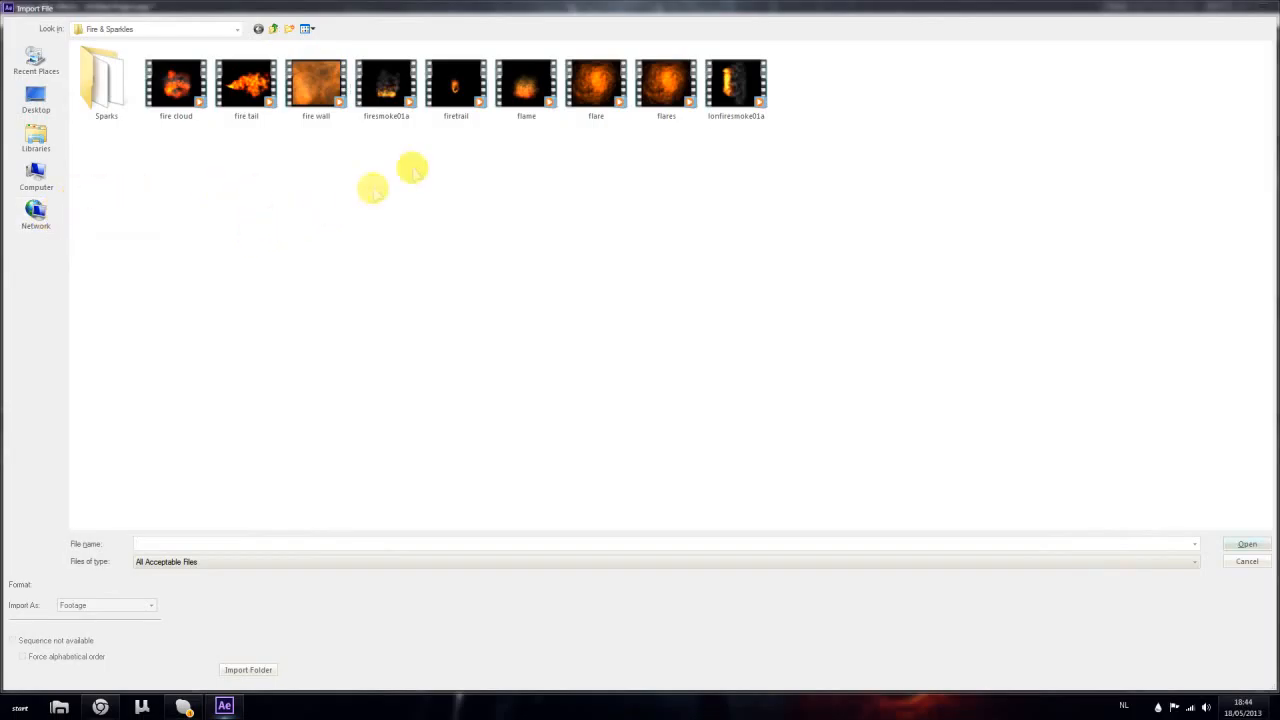
{"action": "left_click", "coordinate": [390, 95]}
{"action": "left_click", "coordinate": [524, 105], "text": "ctrl"}
{"action": "key", "text": "Return"}
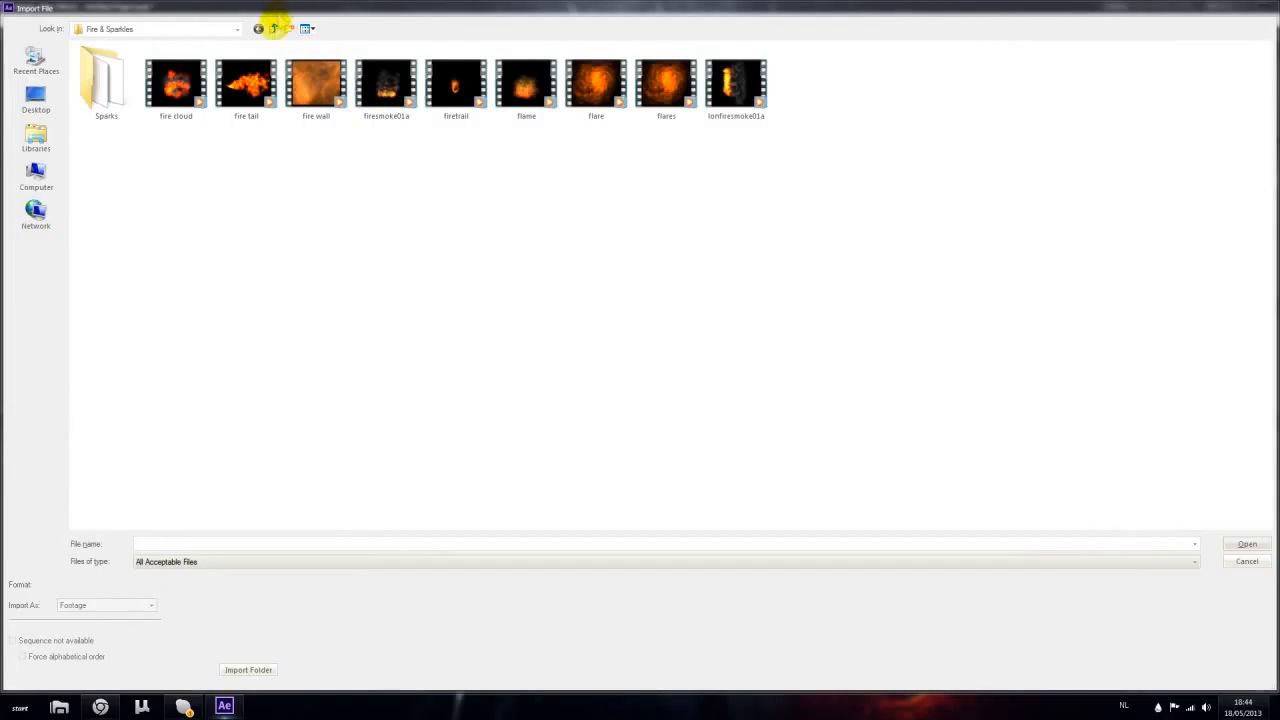
Import the Black Background Fabric 2560x1600 image from the Matte folder inside Textures
{"action": "left_click", "coordinate": [274, 28]}
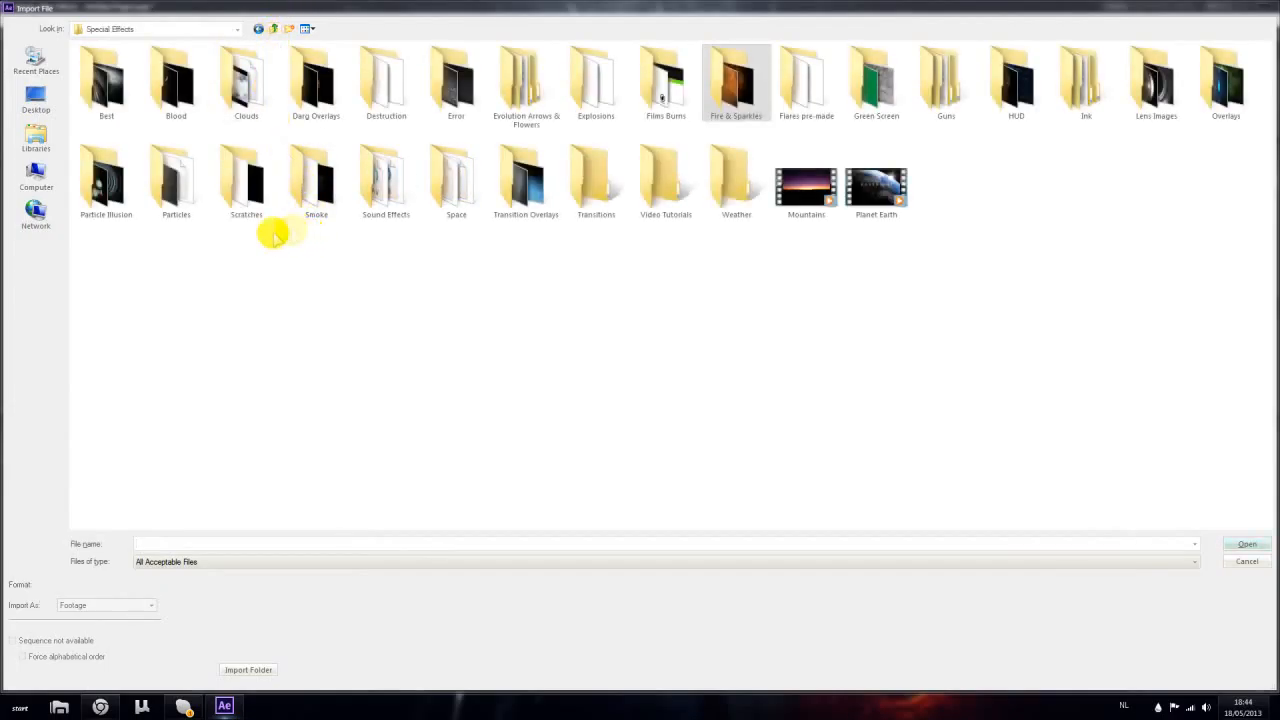
{"action": "double_click", "coordinate": [510, 195]}
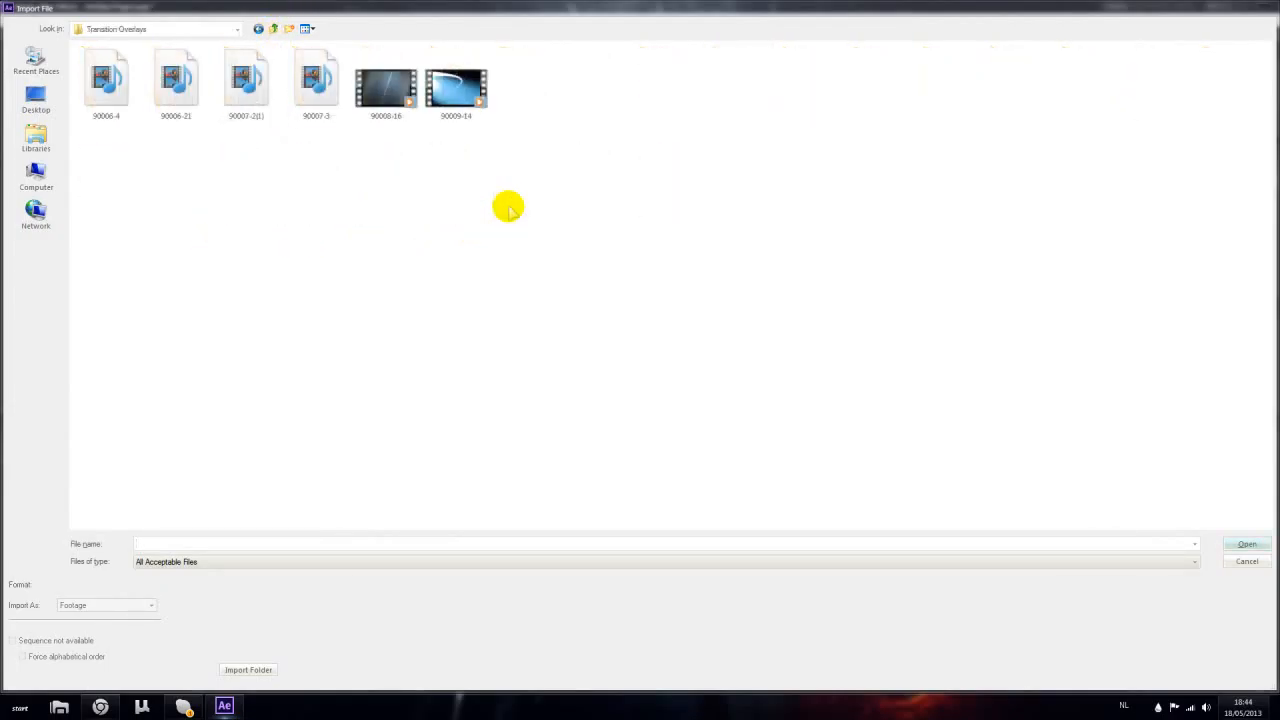
{"action": "left_click", "coordinate": [274, 28]}
{"action": "left_click", "coordinate": [274, 28]}
{"action": "left_click", "coordinate": [274, 28]}
{"action": "double_click", "coordinate": [1228, 95]}
{"action": "double_click", "coordinate": [917, 112]}
{"action": "double_click", "coordinate": [511, 195]}
{"action": "double_click", "coordinate": [111, 85]}
{"action": "left_click", "coordinate": [260, 28]}
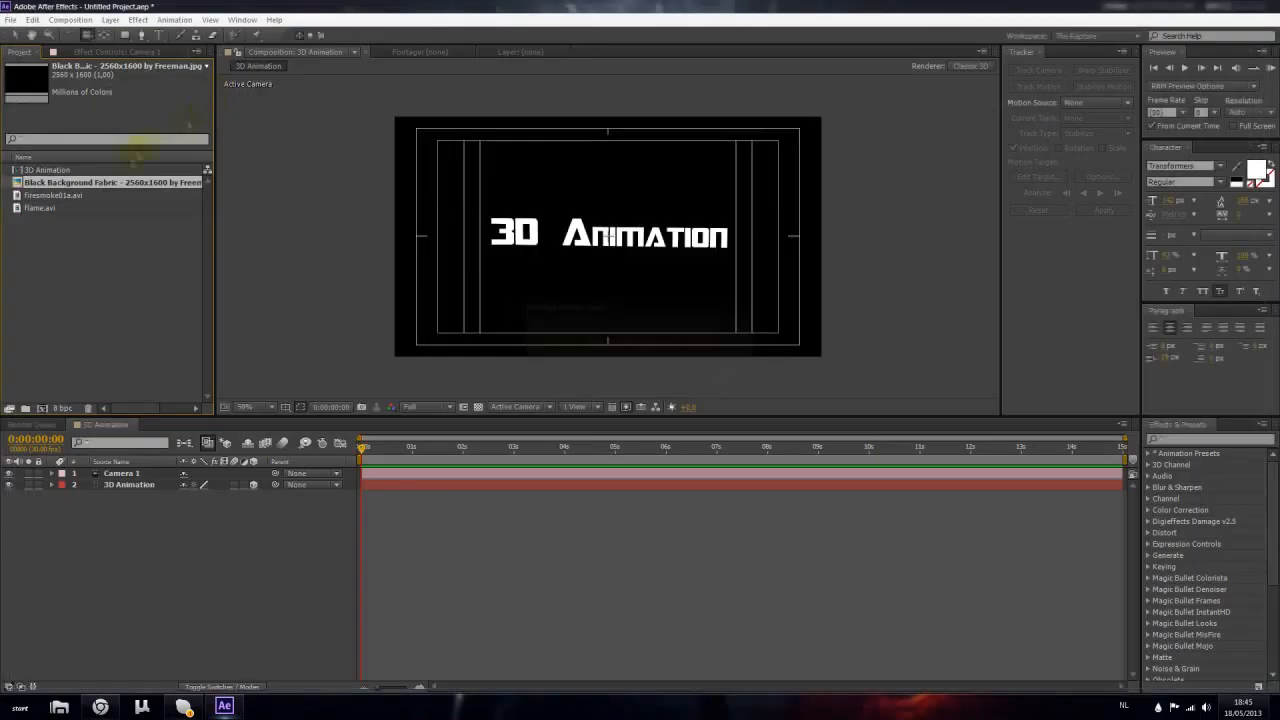
Import the trs.png image into the project
{"action": "double_click", "coordinate": [100, 182]}
{"action": "double_click", "coordinate": [170, 240]}
{"action": "left_click", "coordinate": [274, 28]}
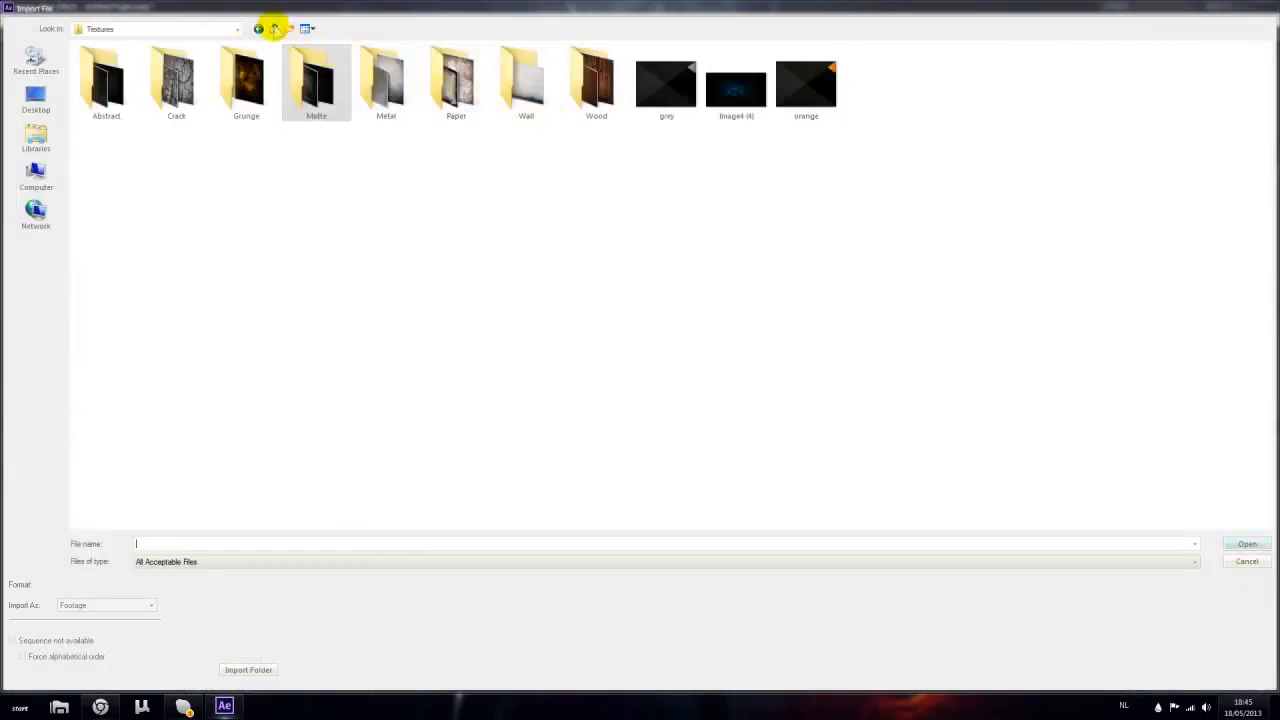
{"action": "left_click", "coordinate": [274, 28]}
{"action": "double_click", "coordinate": [526, 85]}
{"action": "double_click", "coordinate": [666, 88]}
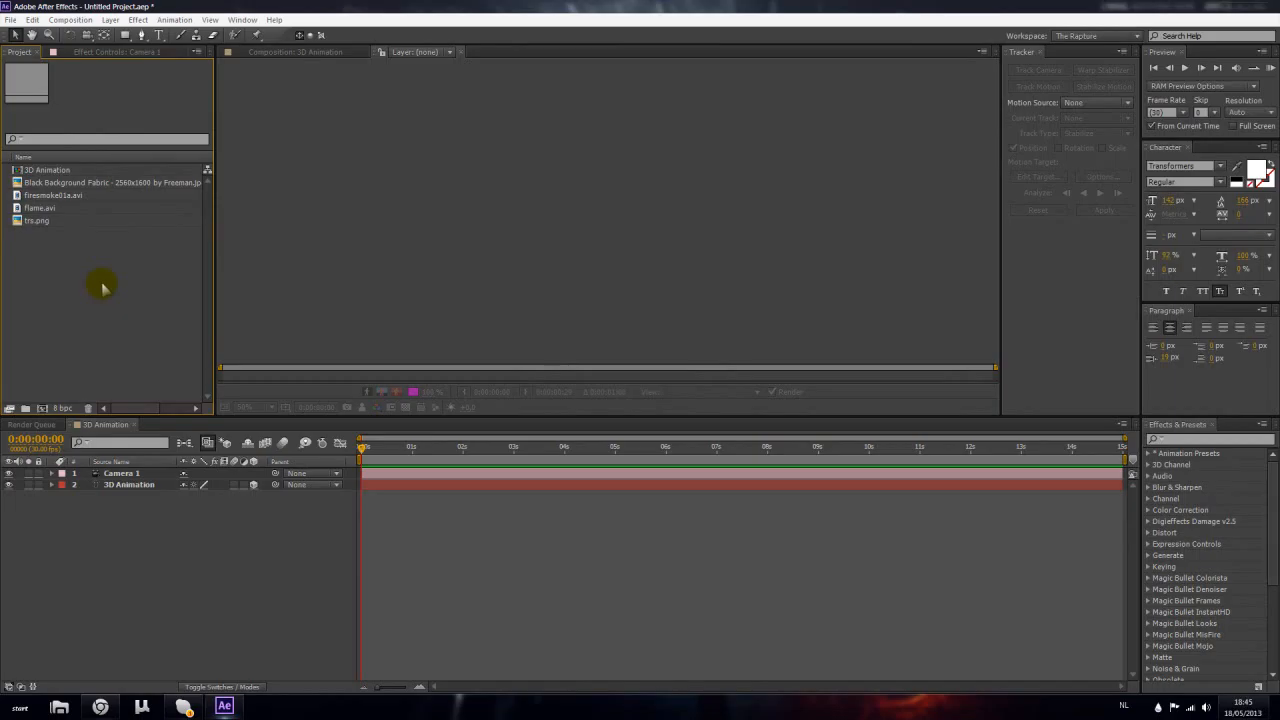
{"action": "left_click_drag", "start_coordinate": [99, 262], "coordinate": [84, 189]}
{"action": "left_click_drag", "start_coordinate": [82, 243], "coordinate": [32, 188]}
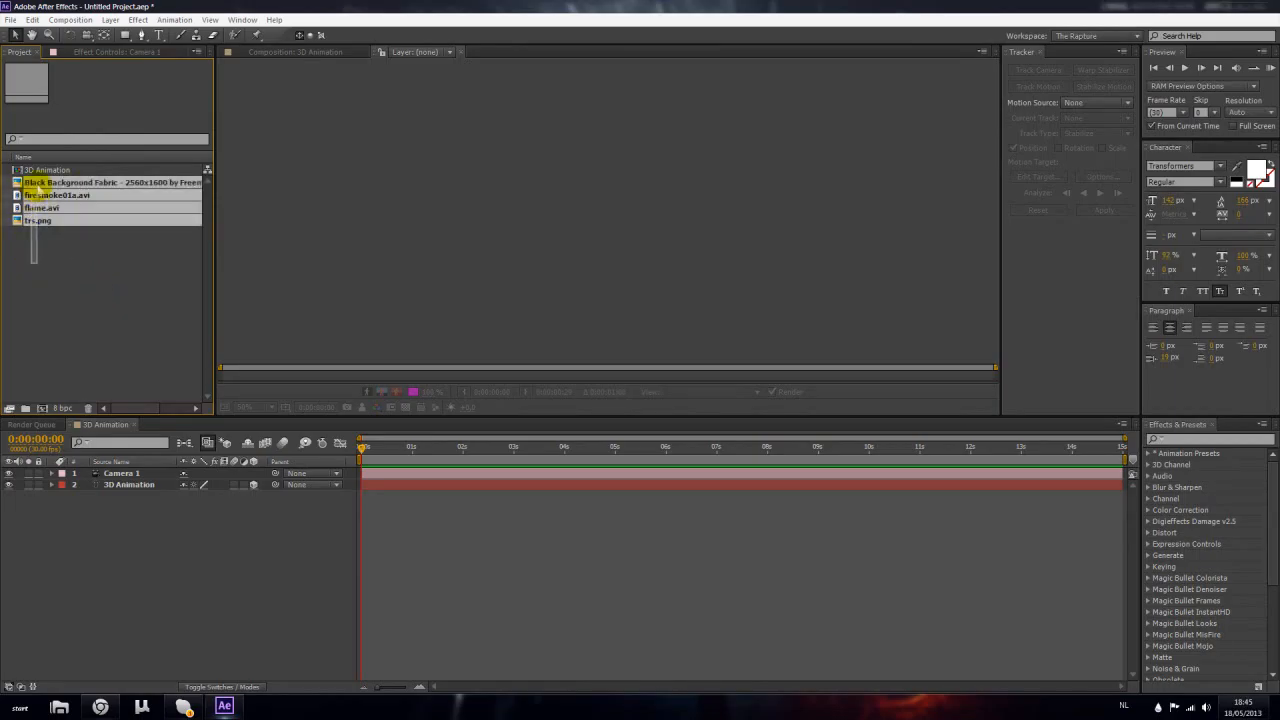
{"action": "left_click", "coordinate": [33, 260]}
{"action": "left_click_drag", "start_coordinate": [40, 222], "coordinate": [33, 182]}
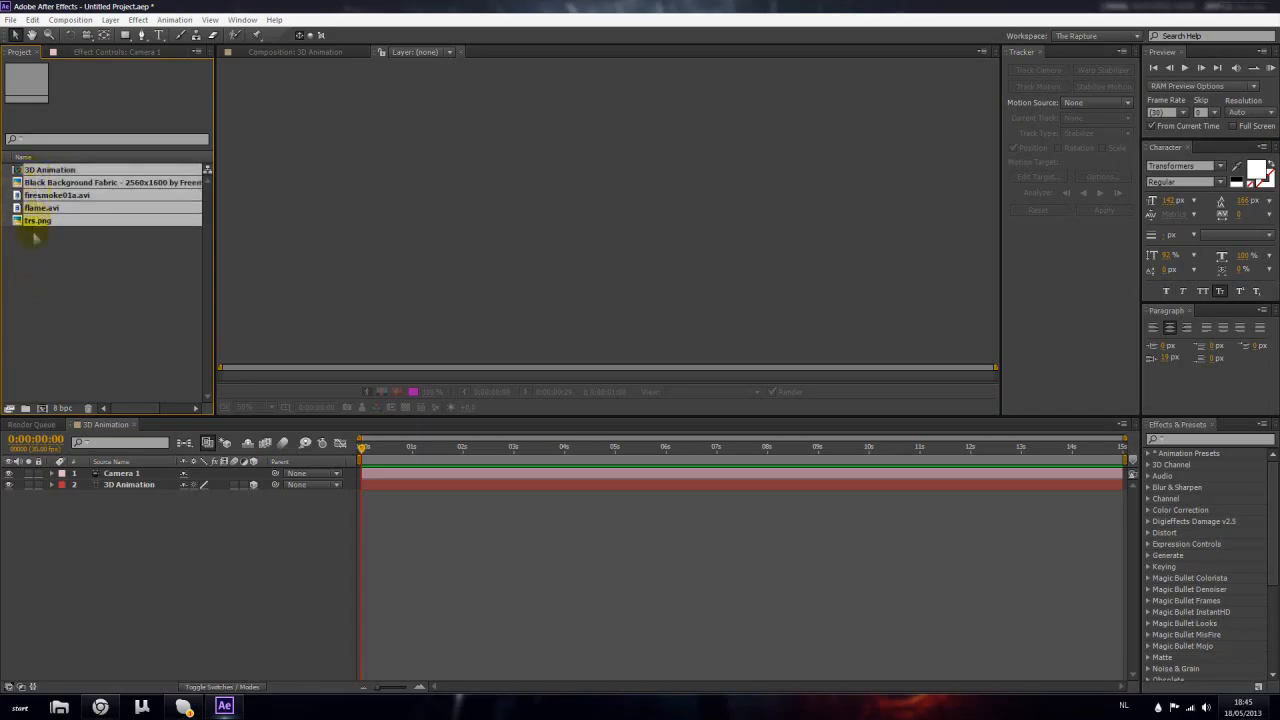
{"action": "left_click_drag", "start_coordinate": [34, 236], "coordinate": [33, 245]}
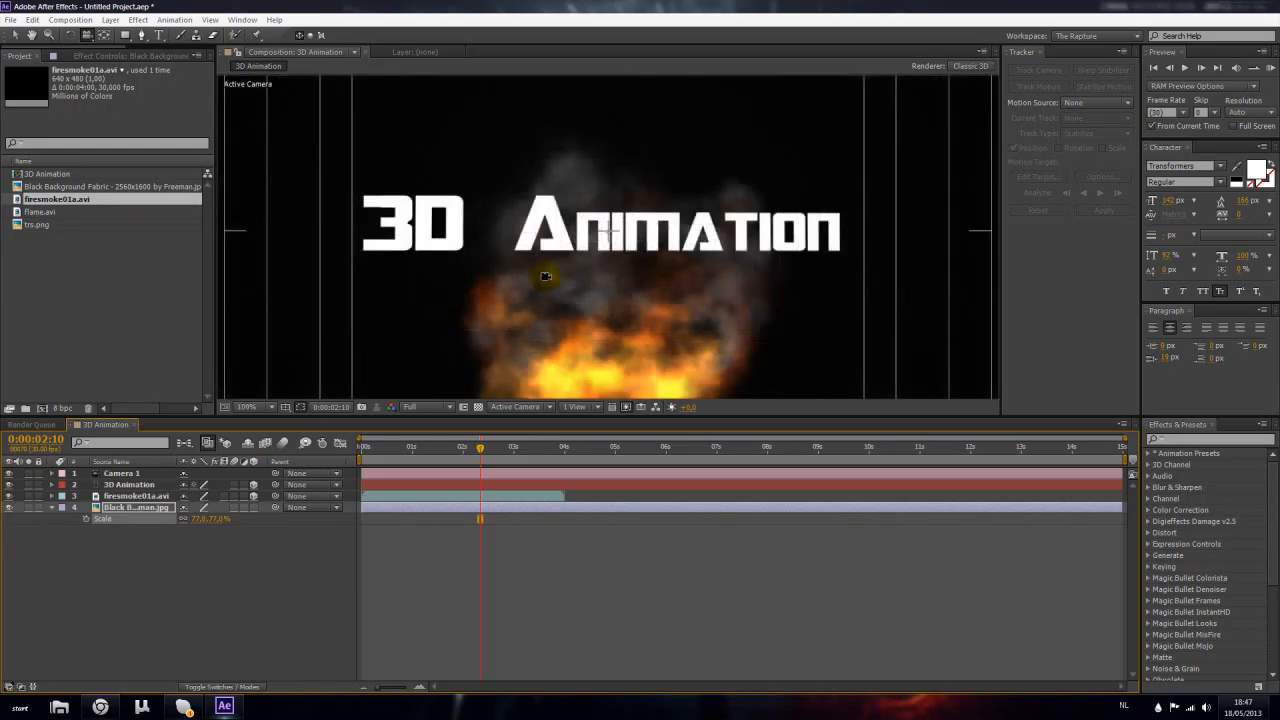
Scale down the firesmoke01a.avi layer slightly and move it to the lower-left corner of the frame
{"action": "key", "text": "comma"}
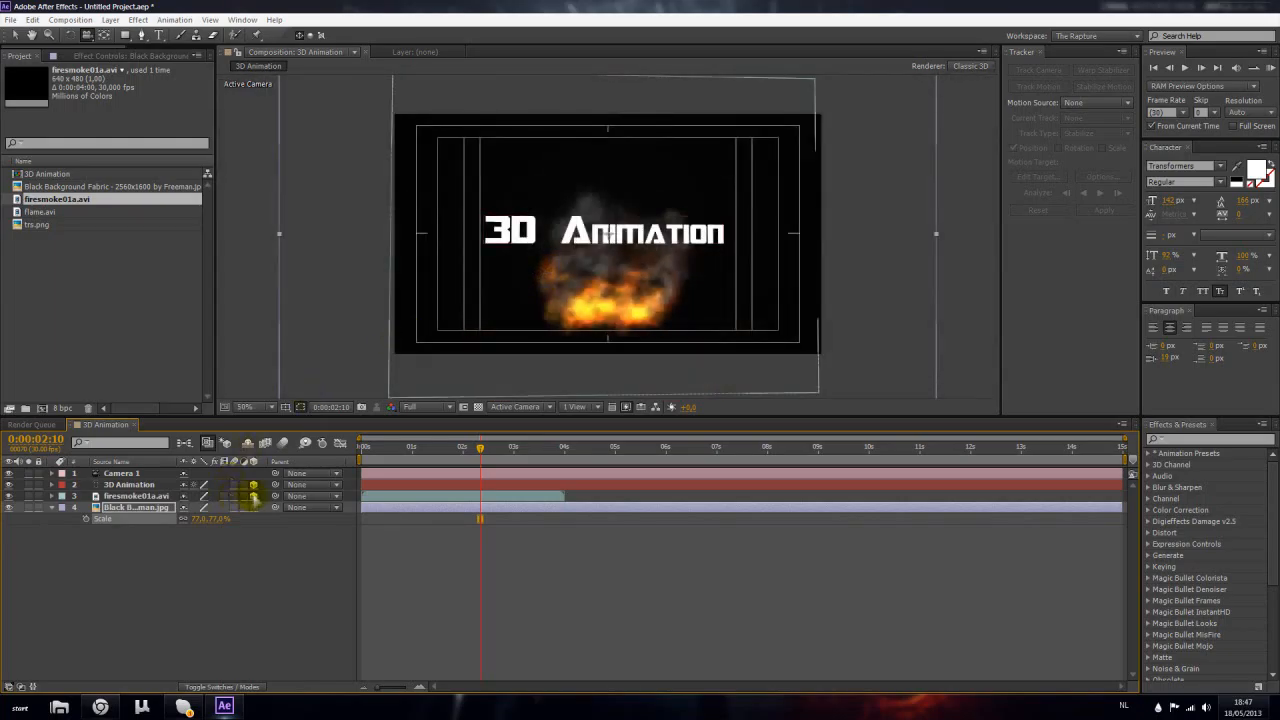
{"action": "left_click", "coordinate": [137, 543]}
{"action": "left_click", "coordinate": [136, 497]}
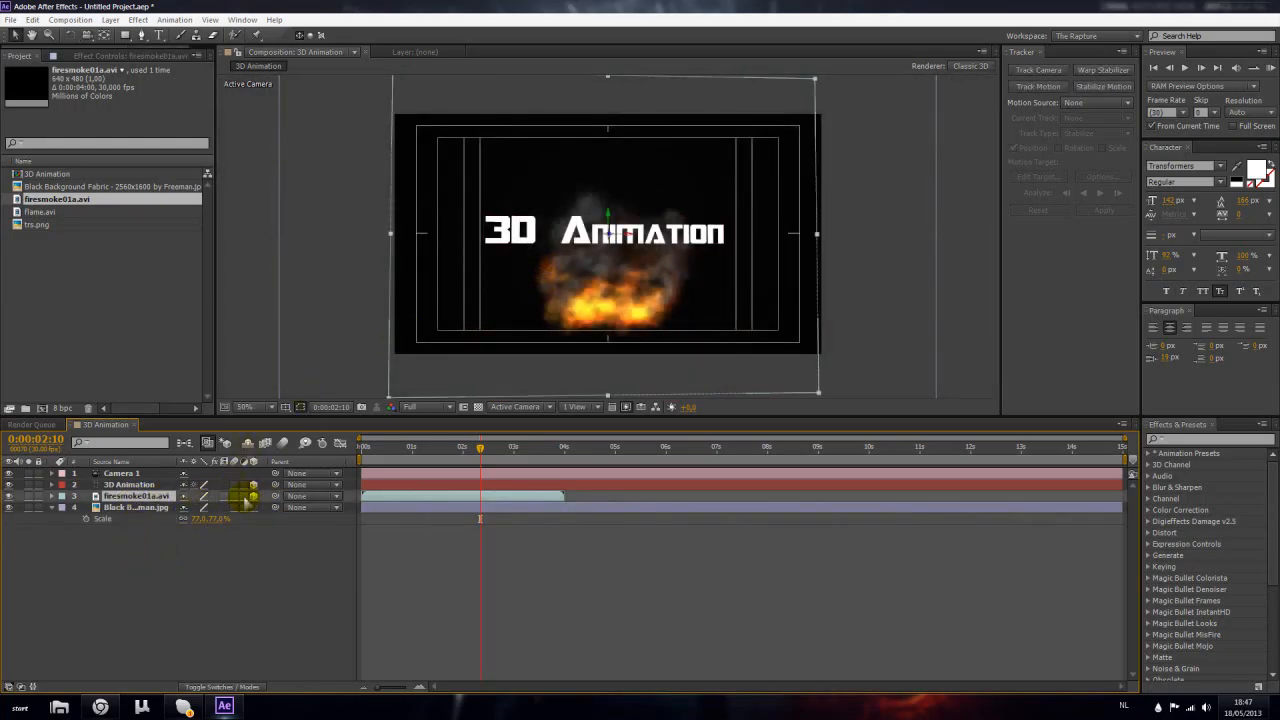
{"action": "left_click_drag", "start_coordinate": [817, 80], "coordinate": [783, 88]}
{"action": "left_click_drag", "start_coordinate": [650, 198], "coordinate": [567, 206]}
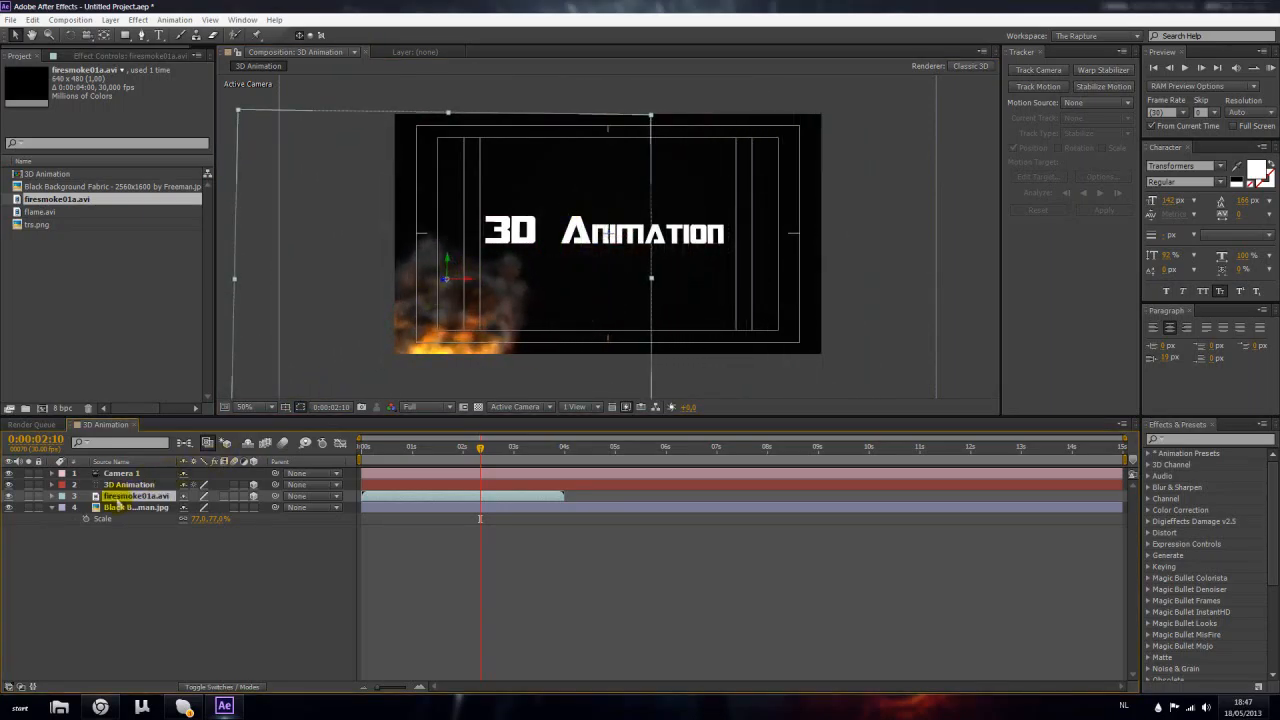
Duplicate the firesmoke01a.avi layer until there are five and spread them along the frame's lower edge
{"action": "key", "text": "ctrl+d"}
{"action": "left_click_drag", "start_coordinate": [465, 299], "coordinate": [645, 298]}
{"action": "key", "text": "ctrl+d"}
{"action": "key", "text": "ctrl+d"}
{"action": "left_click_drag", "start_coordinate": [540, 330], "coordinate": [691, 335]}
{"action": "key", "text": "ctrl+d"}
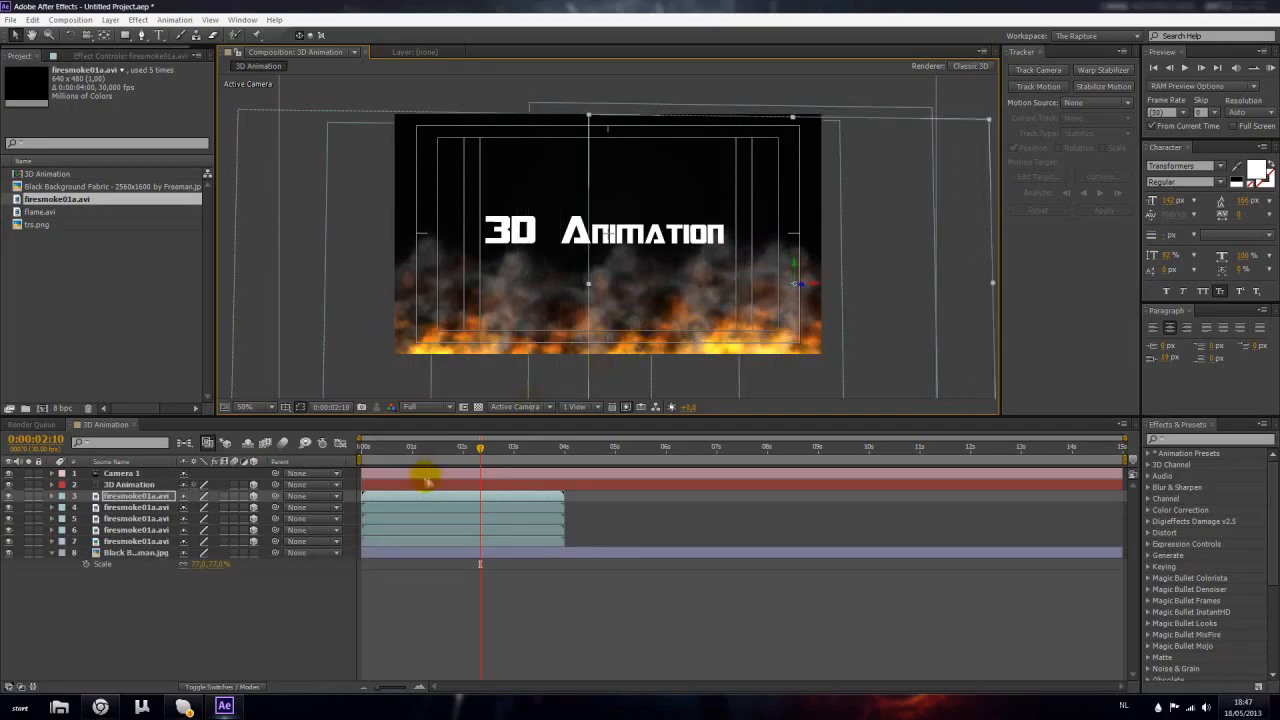
Stagger the start times of the firesmoke01a.avi layers within about the first second and preview the flames
{"action": "left_click_drag", "start_coordinate": [428, 463], "coordinate": [394, 449]}
{"action": "left_click_drag", "start_coordinate": [423, 506], "coordinate": [452, 540]}
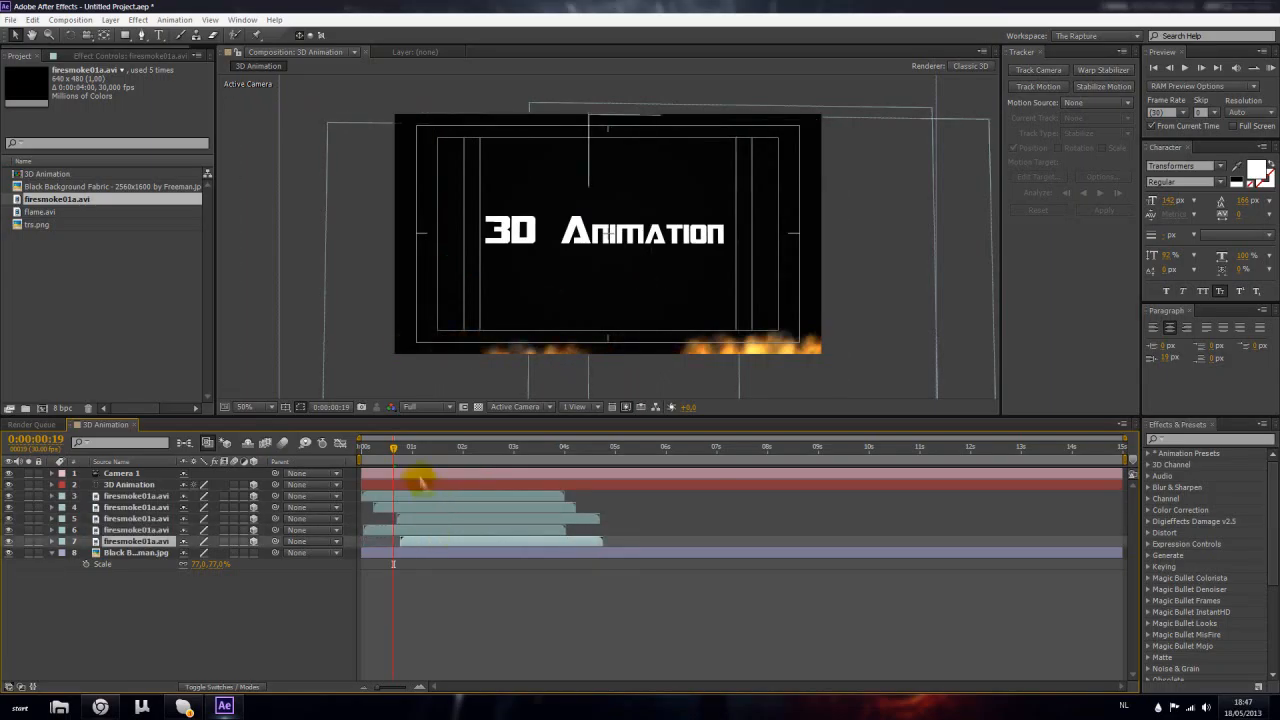
{"action": "left_click_drag", "start_coordinate": [375, 458], "coordinate": [560, 467]}
End the work area at about four seconds and trim the composition to the work area
{"action": "left_click_drag", "start_coordinate": [1130, 463], "coordinate": [565, 457]}
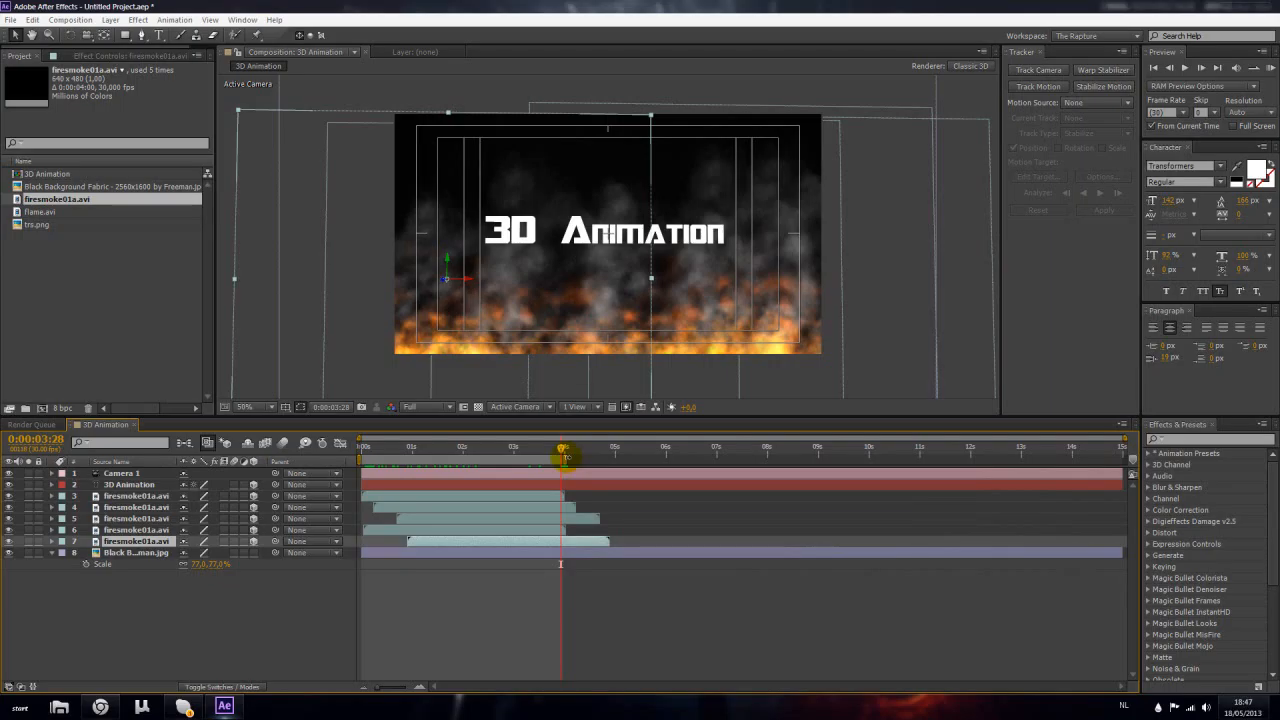
{"action": "right_click", "coordinate": [556, 461]}
{"action": "left_click", "coordinate": [545, 460]}
{"action": "left_click_drag", "start_coordinate": [566, 462], "coordinate": [569, 462]}
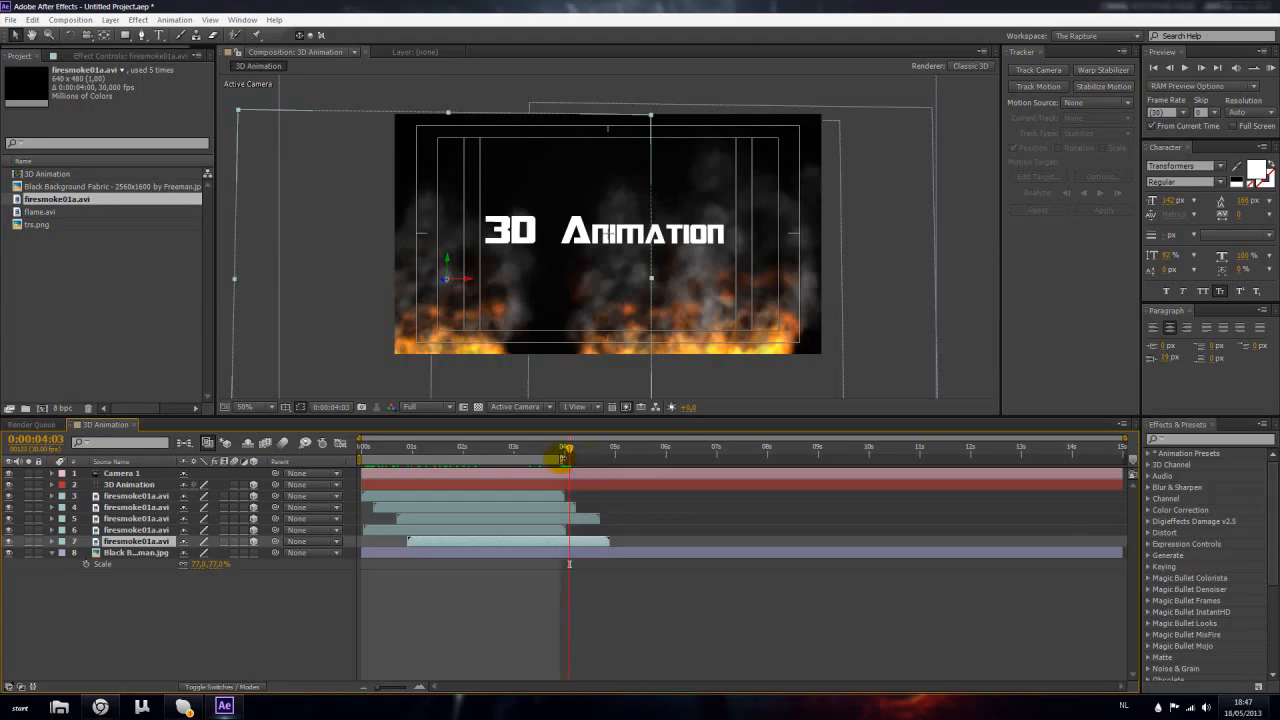
{"action": "right_click", "coordinate": [555, 461]}
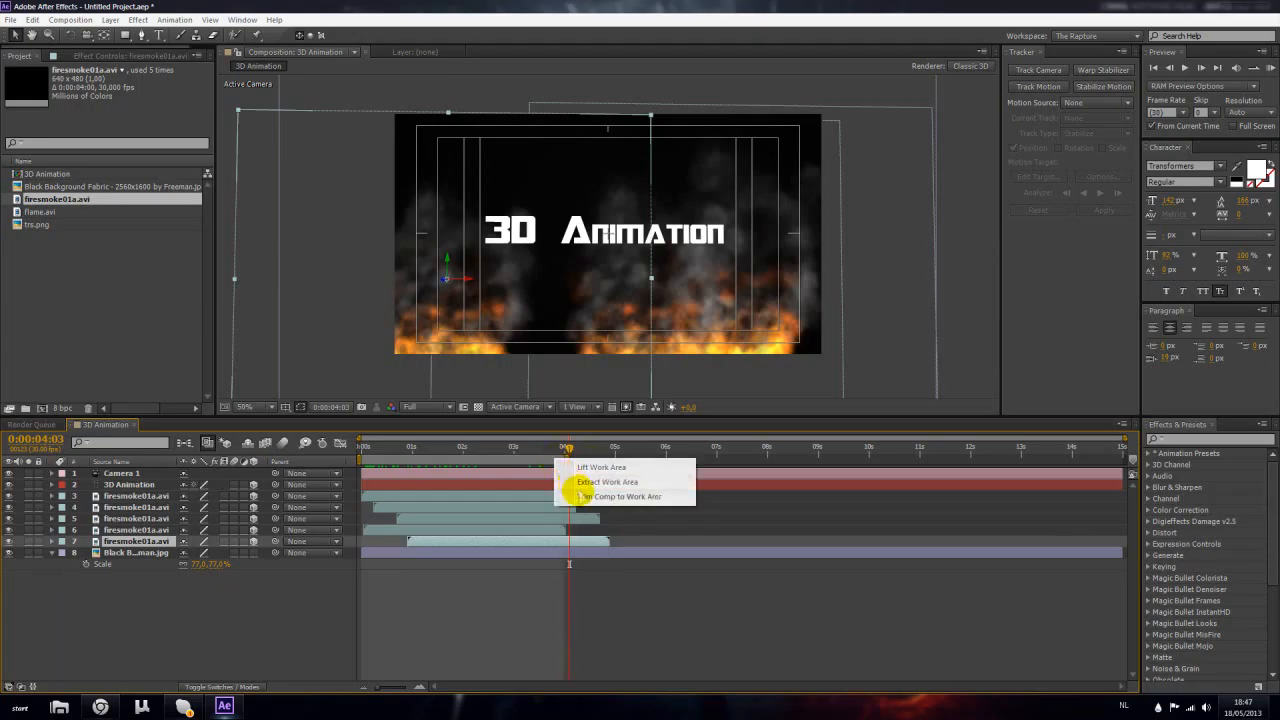
{"action": "left_click", "coordinate": [582, 496]}
{"action": "left_click_drag", "start_coordinate": [1121, 451], "coordinate": [1047, 471]}
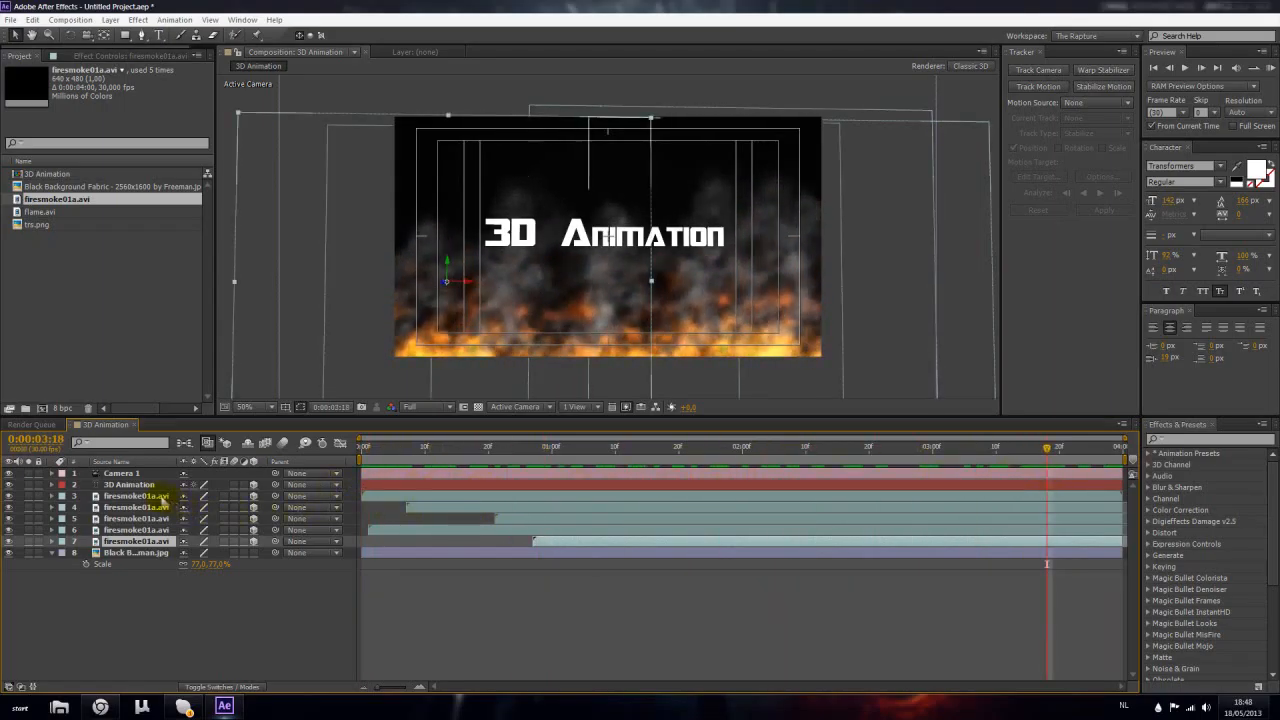
Duplicate the five firesmoke01a.avi layers, keeping the copies grouped above the originals, and turn the copies into 2D layers
{"action": "left_click", "coordinate": [162, 497], "text": "shift"}
{"action": "key", "text": "ctrl+d"}
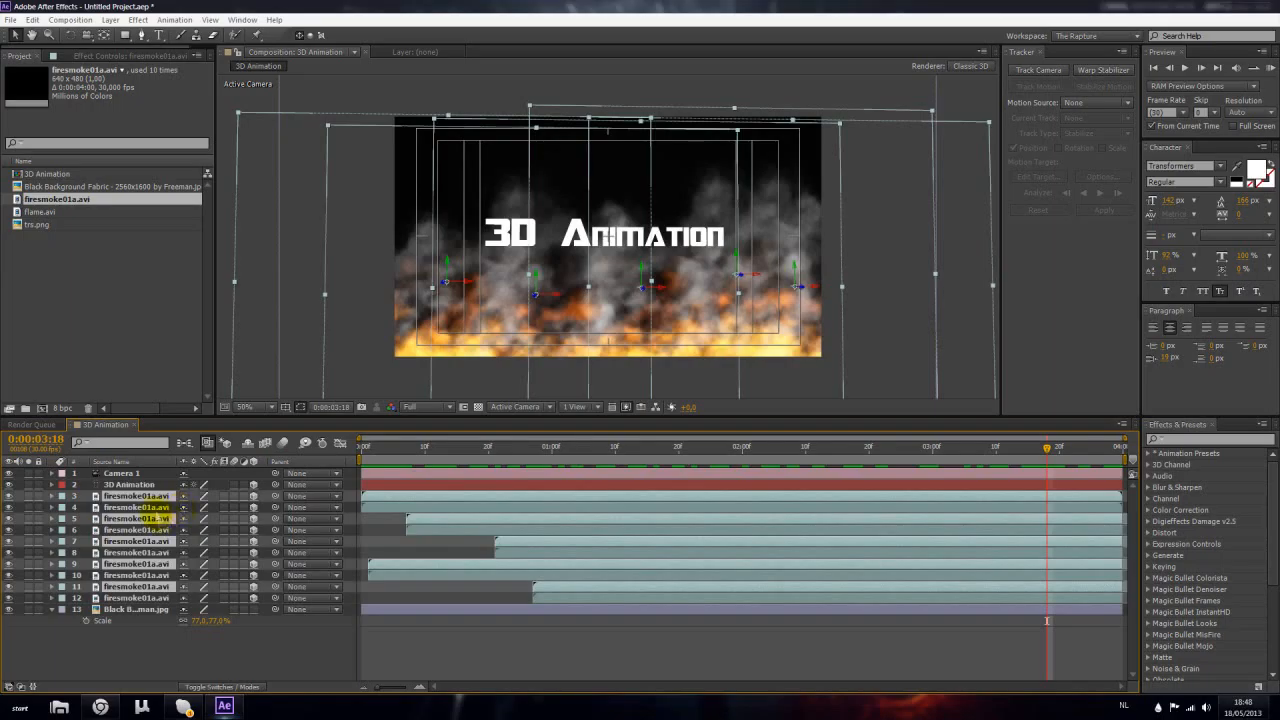
{"action": "left_click_drag", "start_coordinate": [155, 507], "coordinate": [154, 504]}
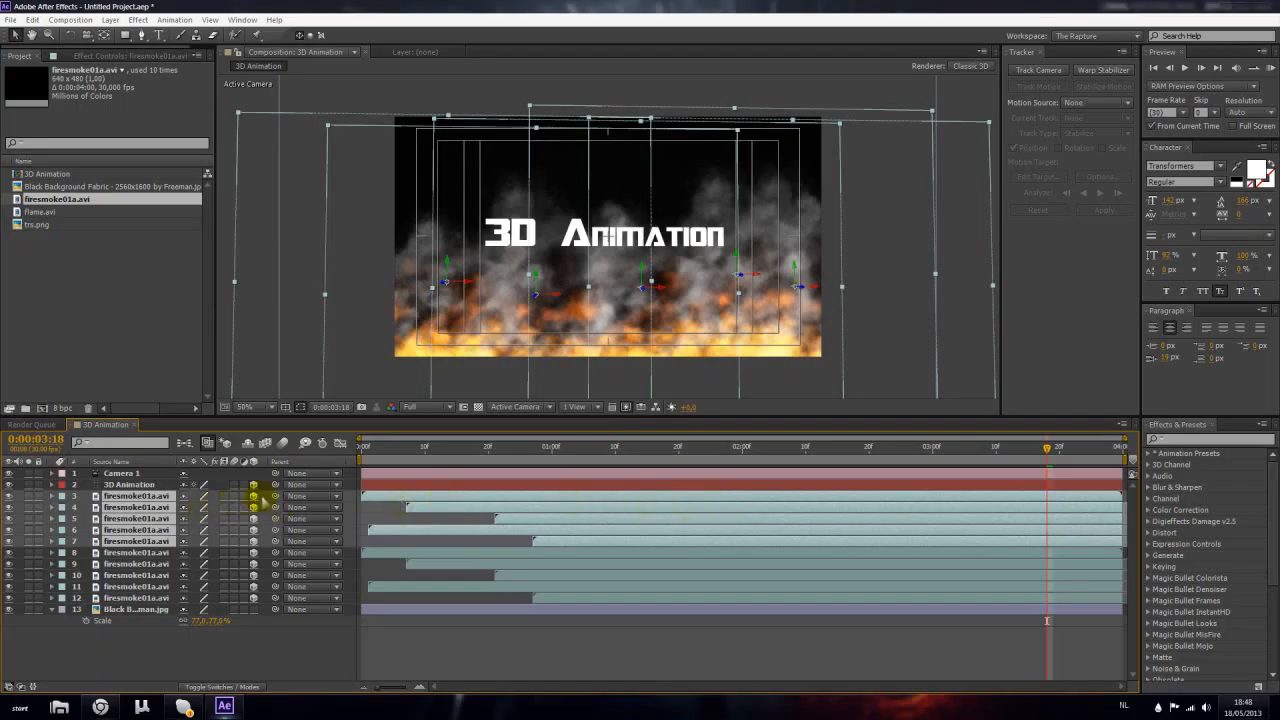
{"action": "left_click_drag", "start_coordinate": [252, 540], "coordinate": [257, 566]}
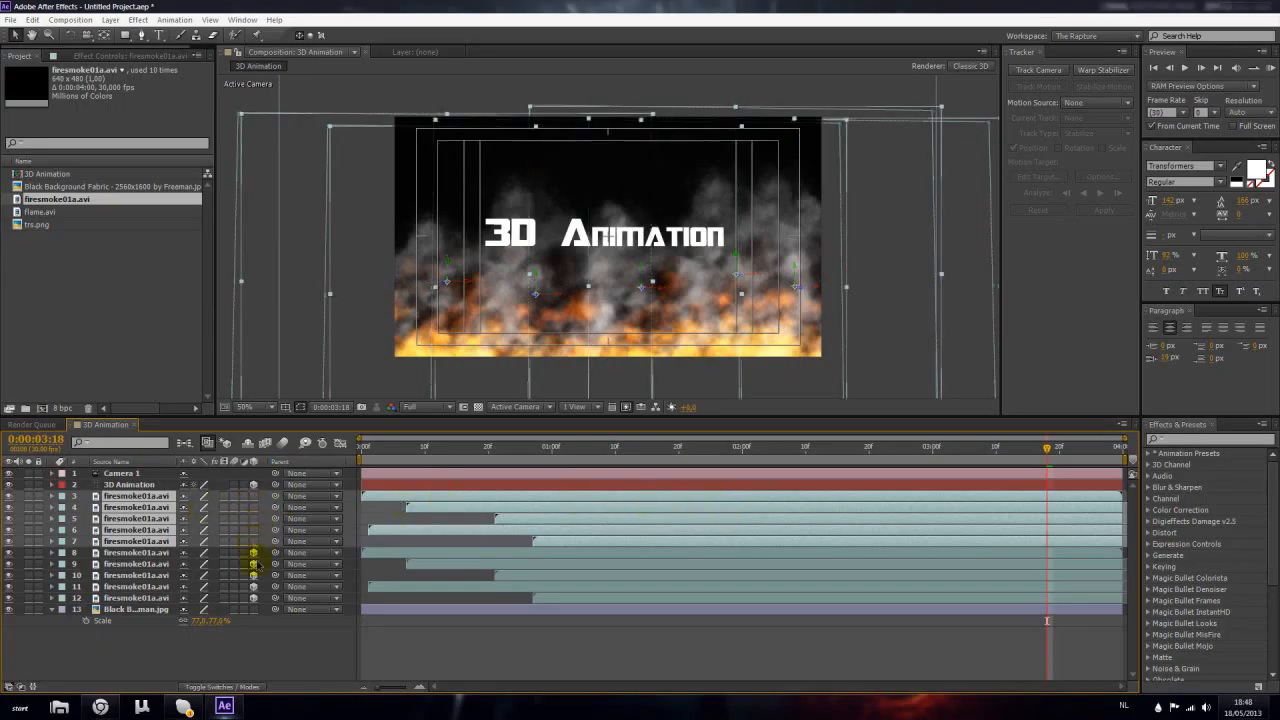
{"action": "left_click", "coordinate": [253, 637]}
Raise the five 3D firesmoke01a.avi layers behind the front row of flames and adjust their scale
{"action": "left_click", "coordinate": [160, 553]}
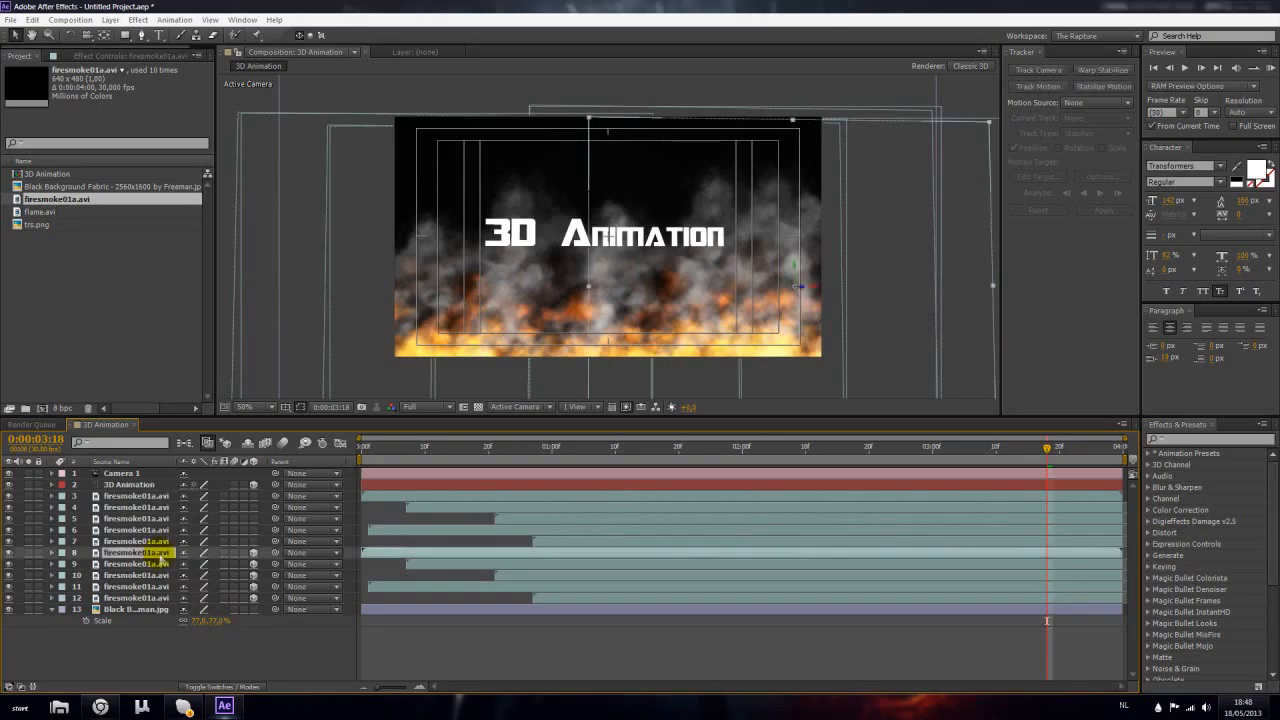
{"action": "left_click", "coordinate": [160, 597], "text": "shift"}
{"action": "left_click_drag", "start_coordinate": [520, 377], "coordinate": [521, 348]}
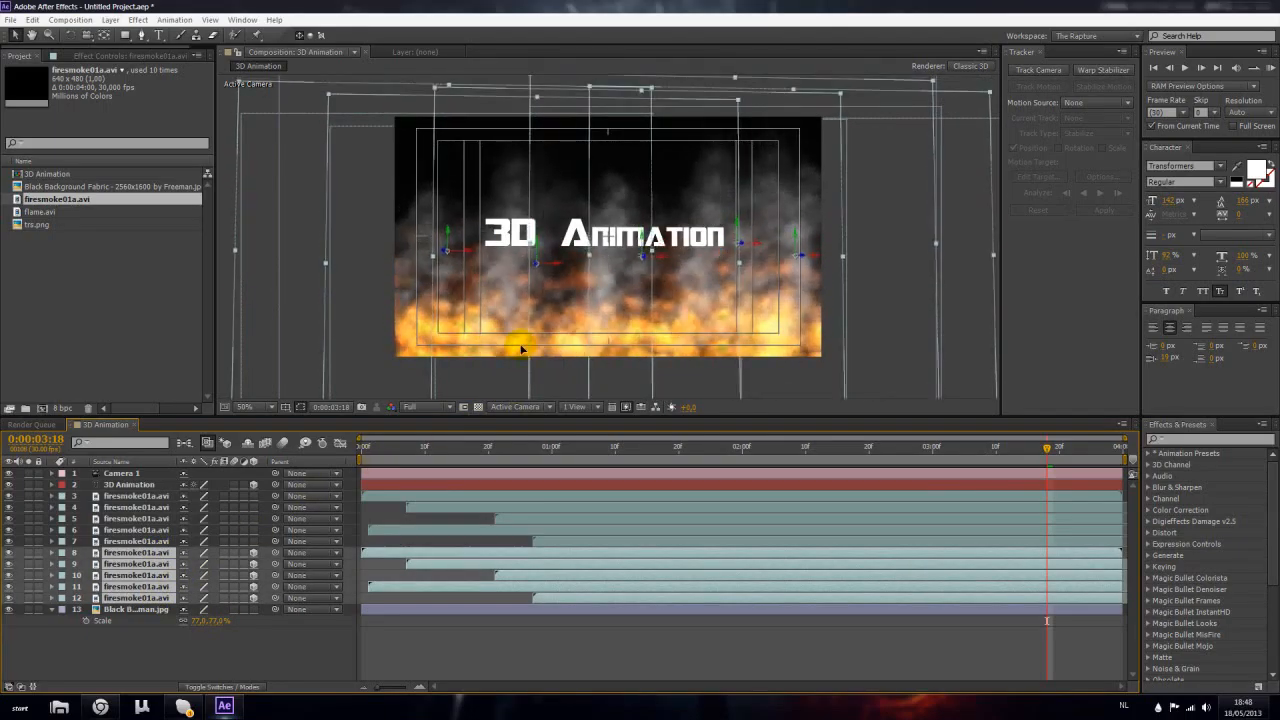
{"action": "key", "text": "s"}
{"action": "left_click_drag", "start_coordinate": [200, 564], "coordinate": [243, 563]}
{"action": "key", "text": "ctrl+z"}
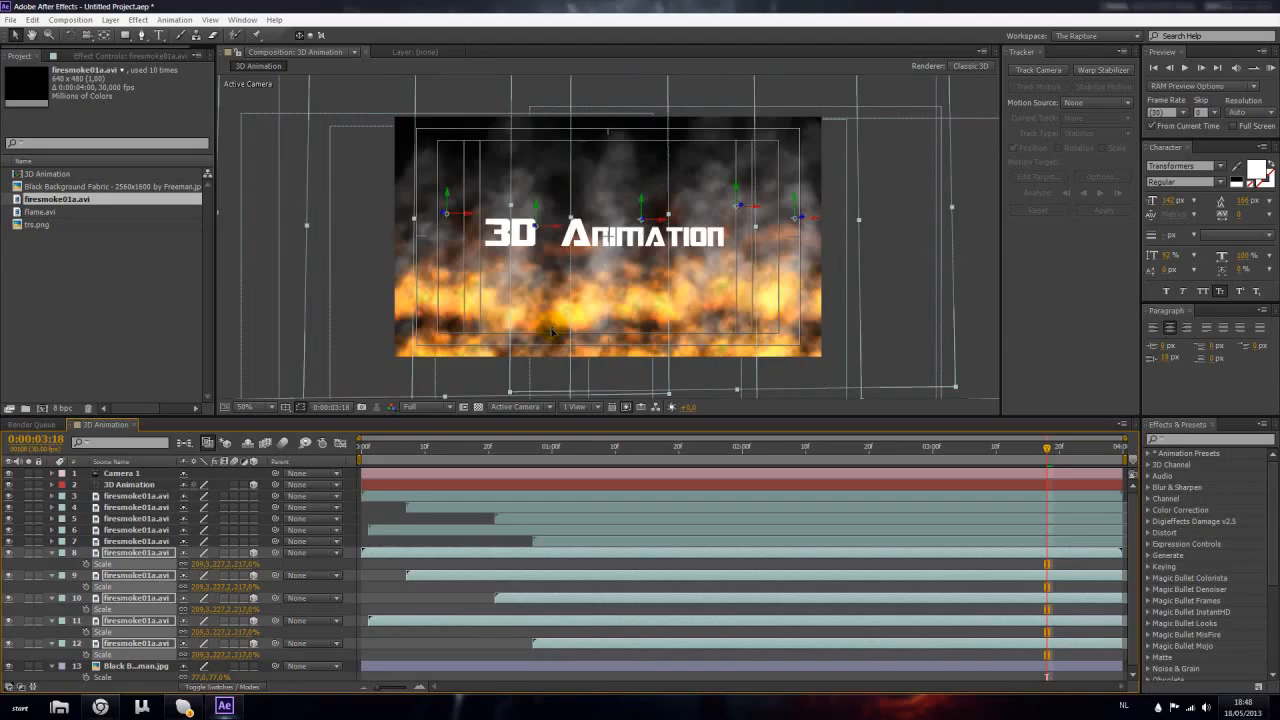
Set the opacity of the five 3D firesmoke01a.avi layers to 50% and collapse their properties
{"action": "key", "text": "t"}
{"action": "left_click", "coordinate": [188, 564]}
{"action": "type", "text": "50"}
{"action": "key", "text": "Return"}
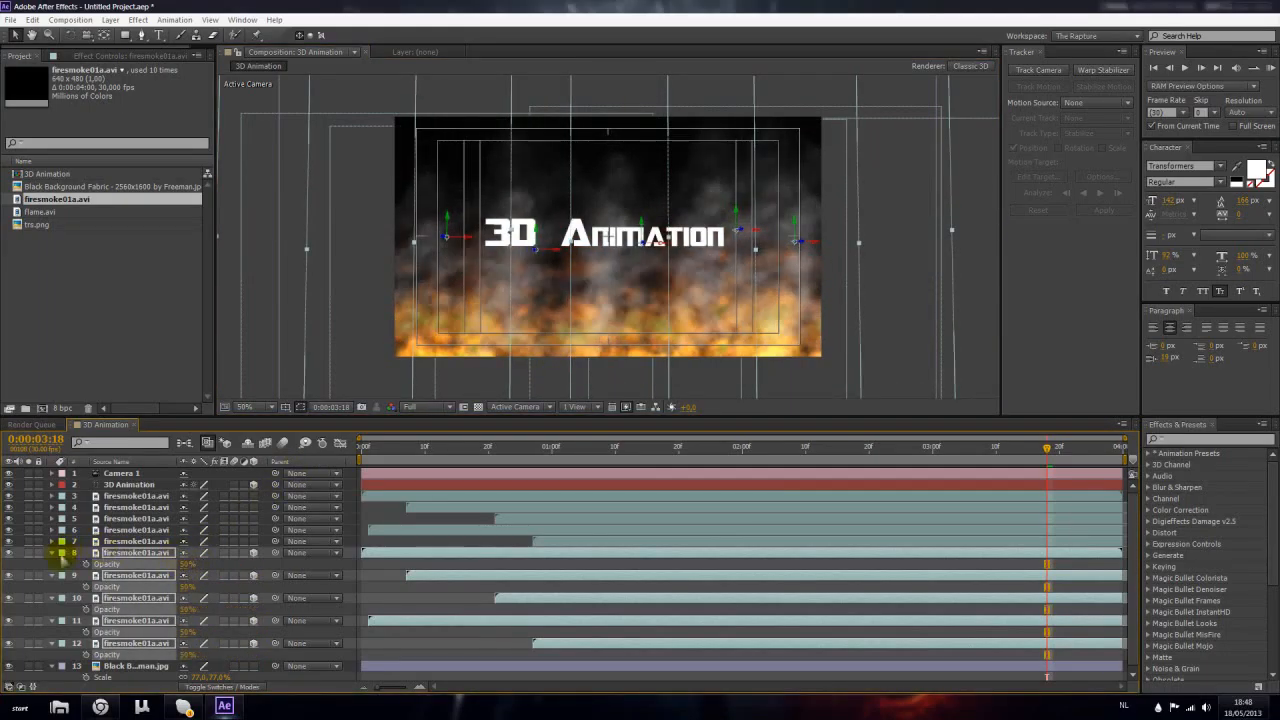
{"action": "left_click", "coordinate": [50, 553]}
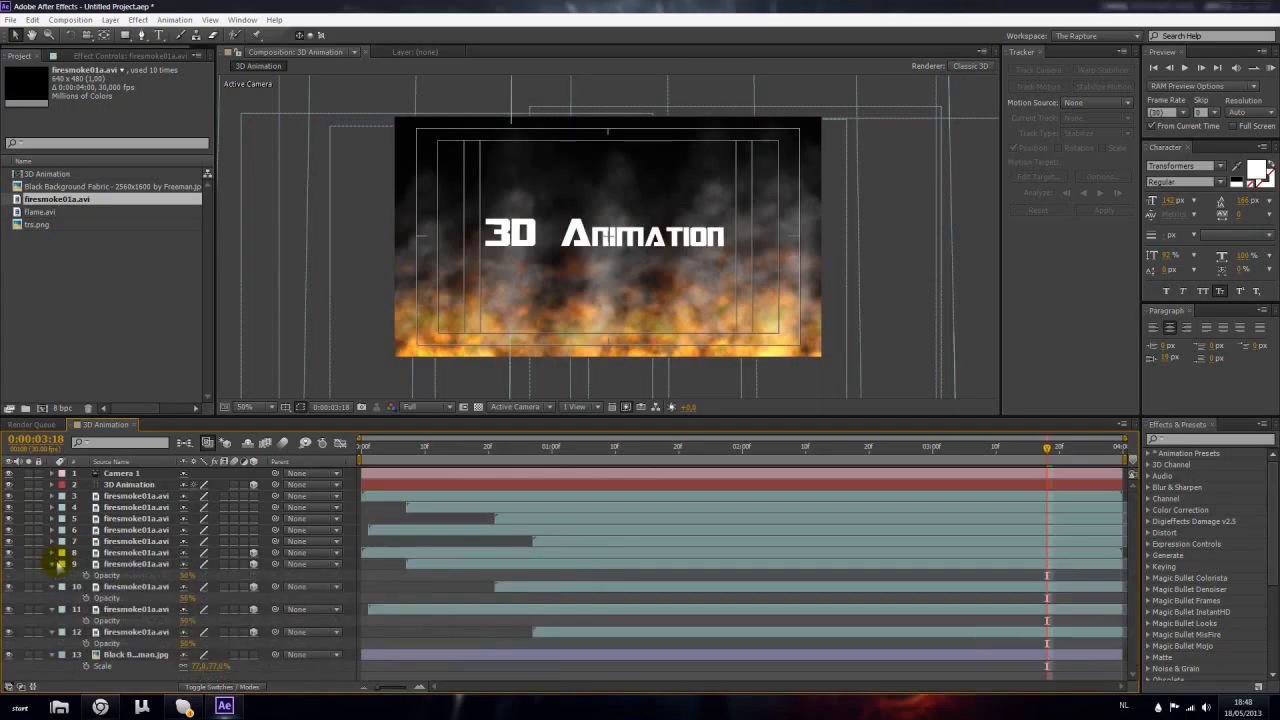
{"action": "left_click", "coordinate": [52, 564]}
{"action": "left_click", "coordinate": [52, 575]}
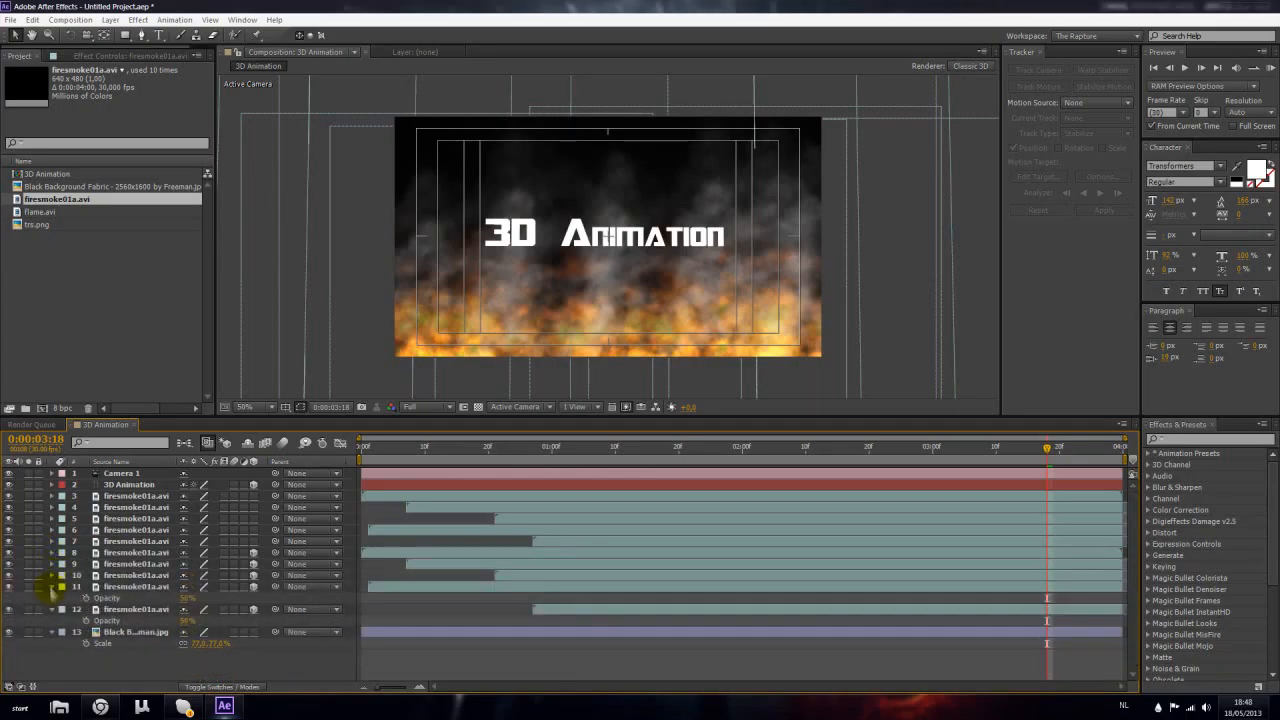
{"action": "left_click", "coordinate": [52, 587]}
{"action": "left_click", "coordinate": [52, 598]}
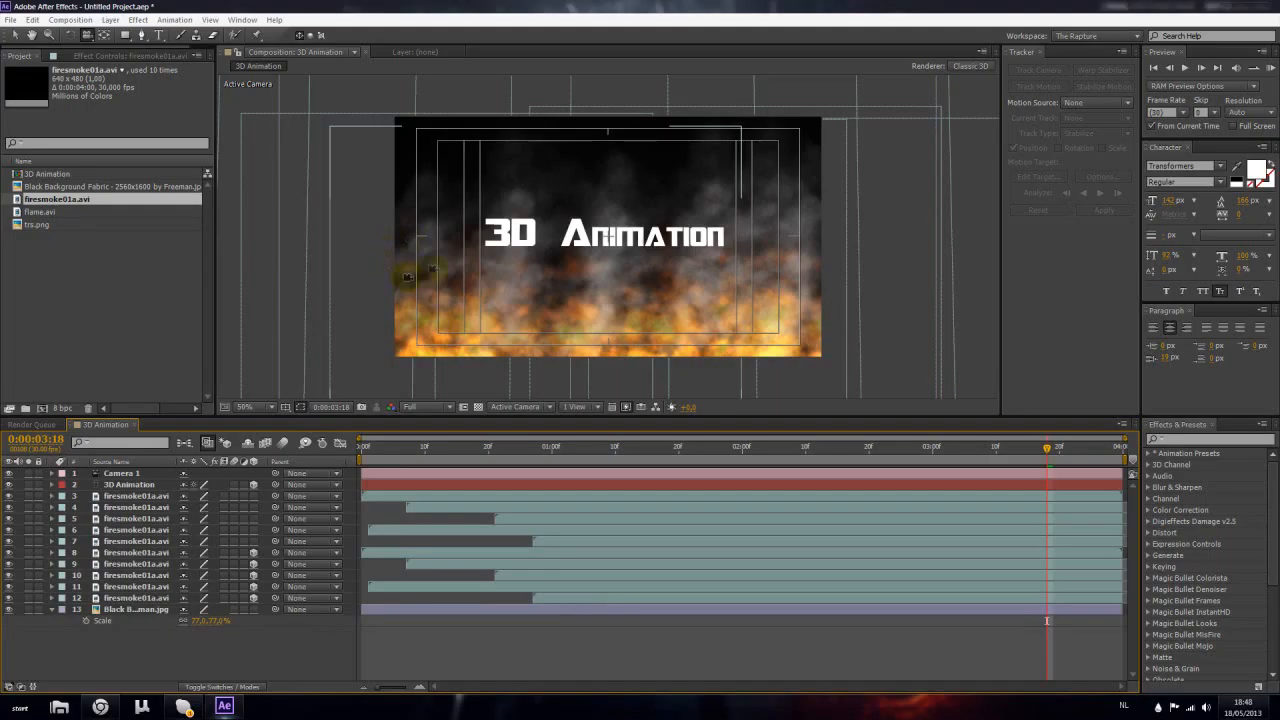
Orbit Camera 1 around the title and flames, and scrub the timeline to about 0:00:03:15
{"action": "mouse_move", "coordinate": [493, 264]}
{"action": "left_mouse_down"}
{"action": "mouse_move", "coordinate": [600, 270]}
{"action": "mouse_move", "coordinate": [486, 266]}
{"action": "mouse_move", "coordinate": [507, 270]}
{"action": "mouse_move", "coordinate": [497, 245]}
{"action": "mouse_move", "coordinate": [480, 256]}
{"action": "mouse_move", "coordinate": [510, 236]}
{"action": "mouse_move", "coordinate": [497, 252]}
{"action": "mouse_move", "coordinate": [535, 251]}
{"action": "mouse_move", "coordinate": [491, 251]}
{"action": "left_mouse_up"}
{"action": "left_click_drag", "start_coordinate": [546, 291], "coordinate": [584, 310]}
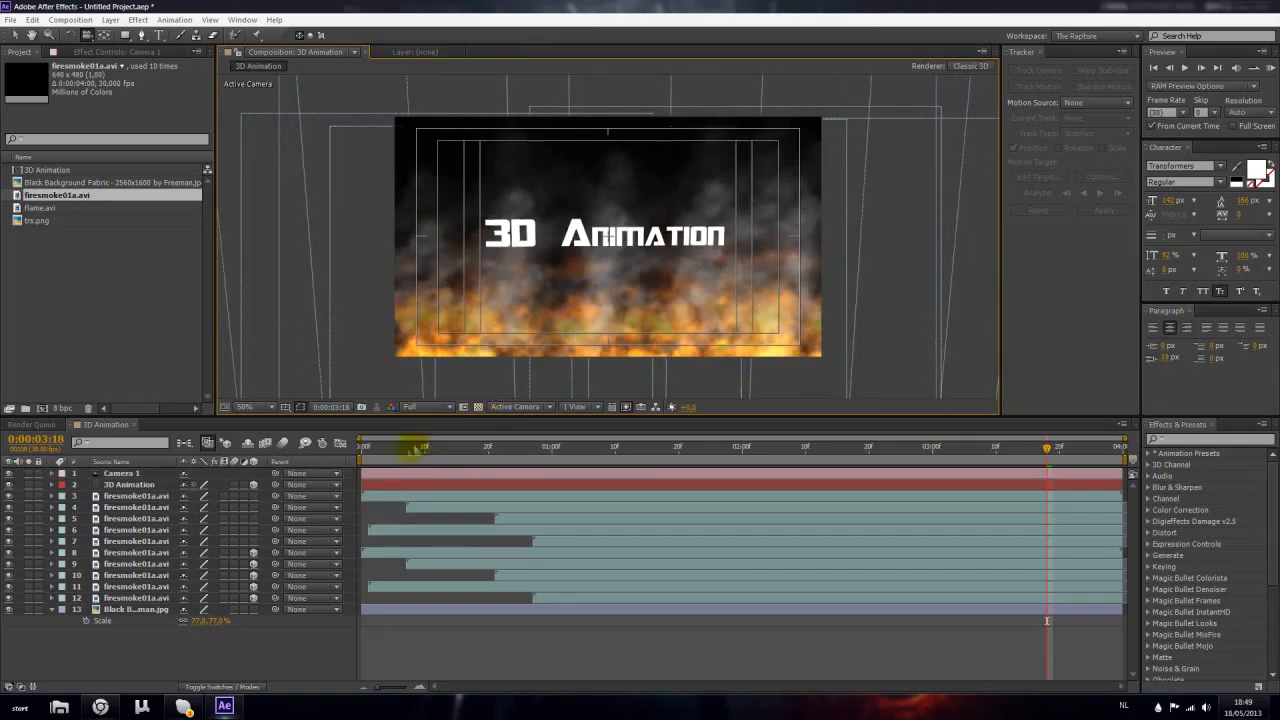
{"action": "mouse_move", "coordinate": [447, 450]}
{"action": "left_mouse_down"}
{"action": "mouse_move", "coordinate": [612, 455]}
{"action": "mouse_move", "coordinate": [457, 462]}
{"action": "left_mouse_up"}
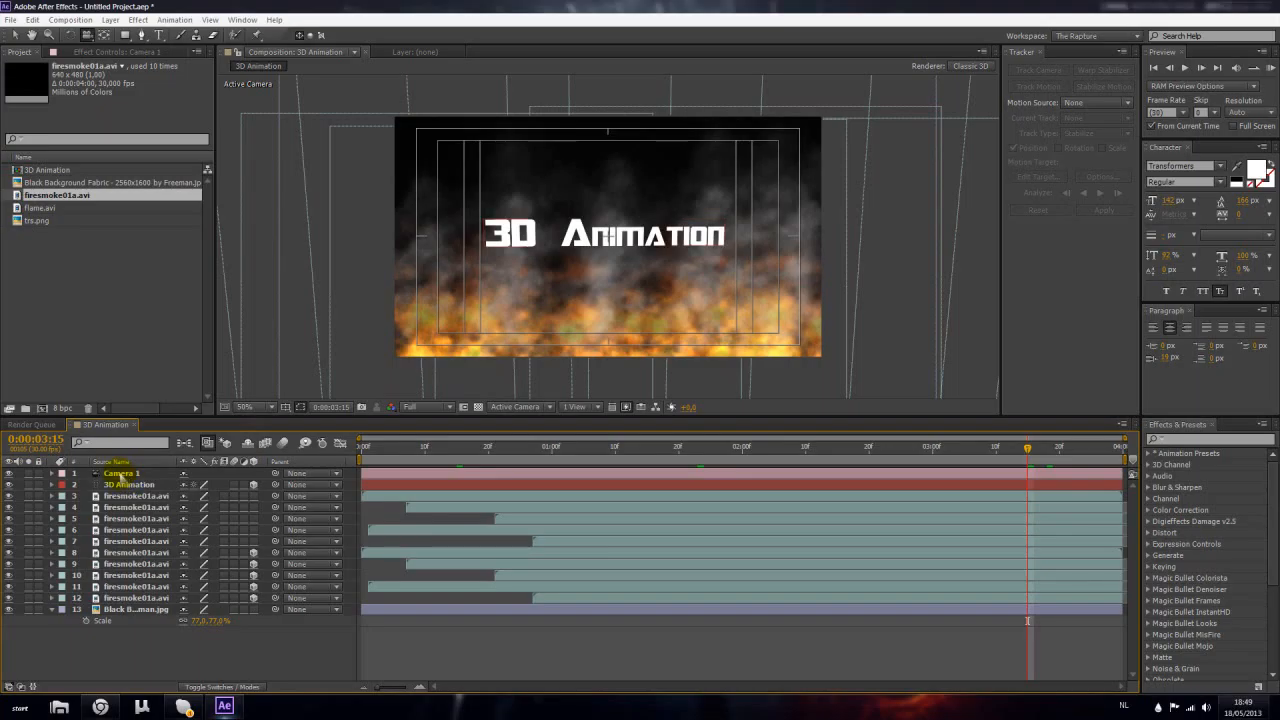
Keyframe Camera 1's position at 0:00:00:00 and orbit the camera to a tilted view of the title
{"action": "left_click", "coordinate": [115, 475]}
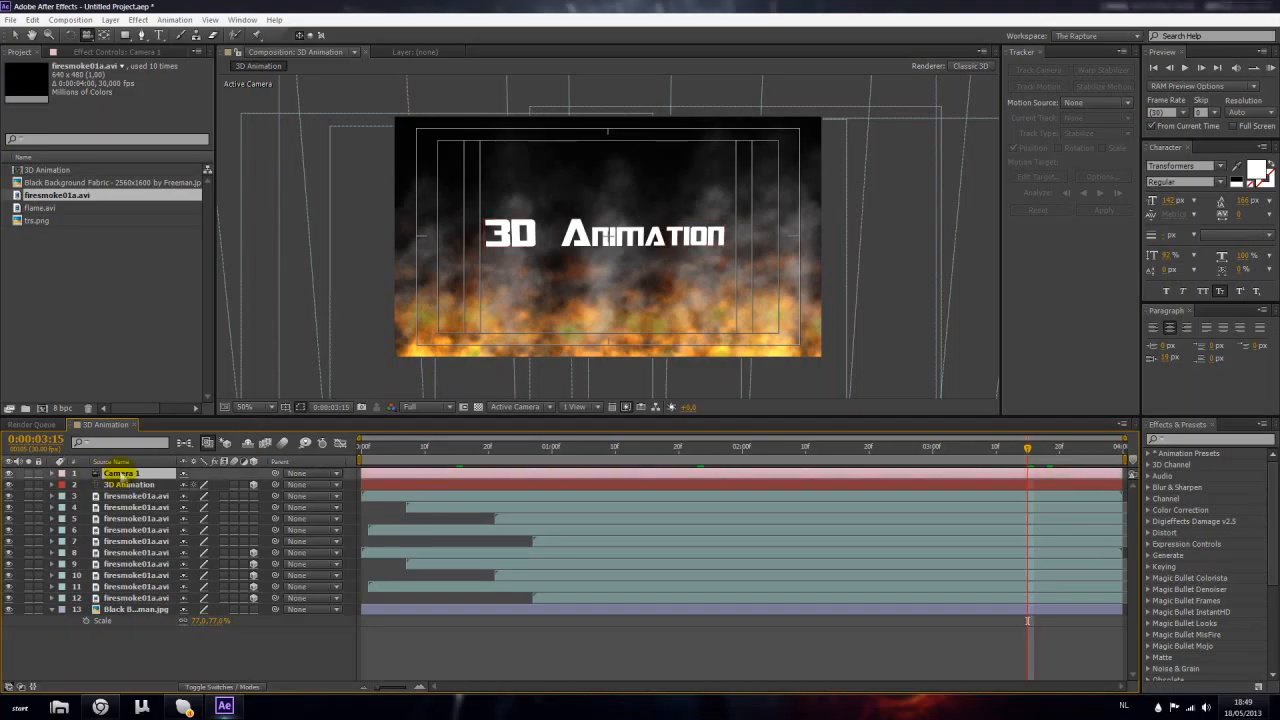
{"action": "key", "text": "p"}
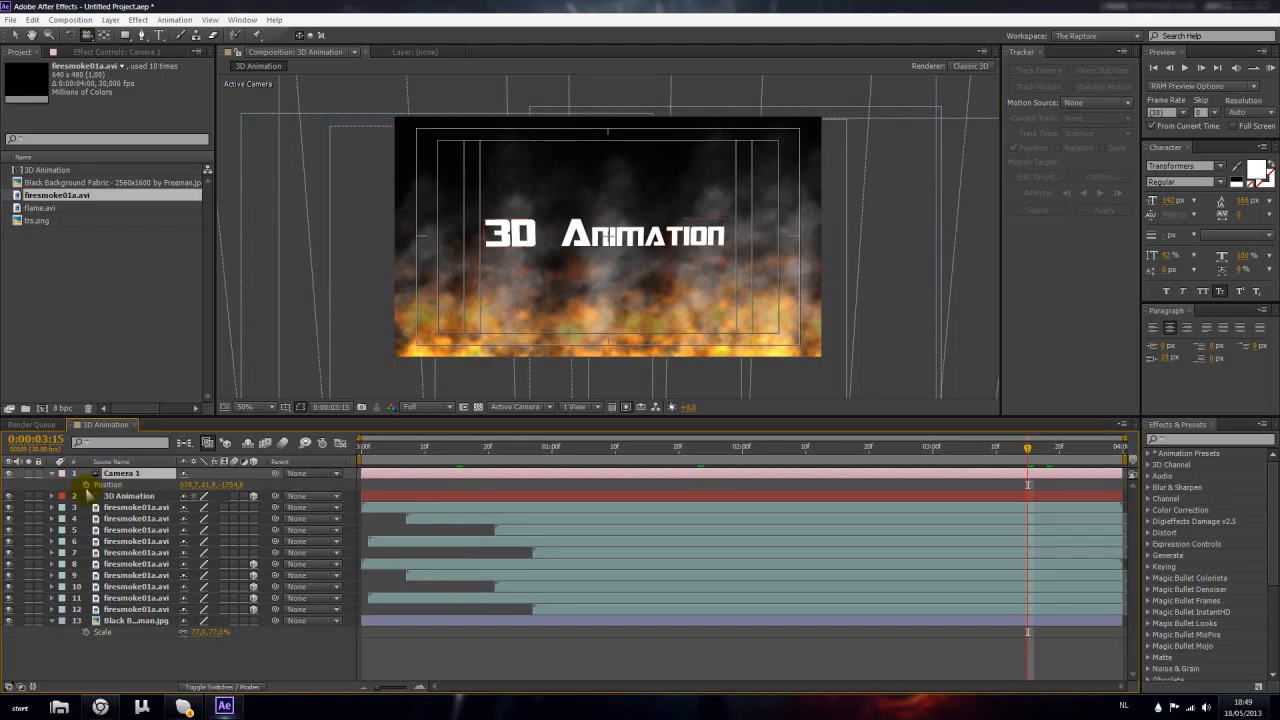
{"action": "left_click", "coordinate": [76, 487]}
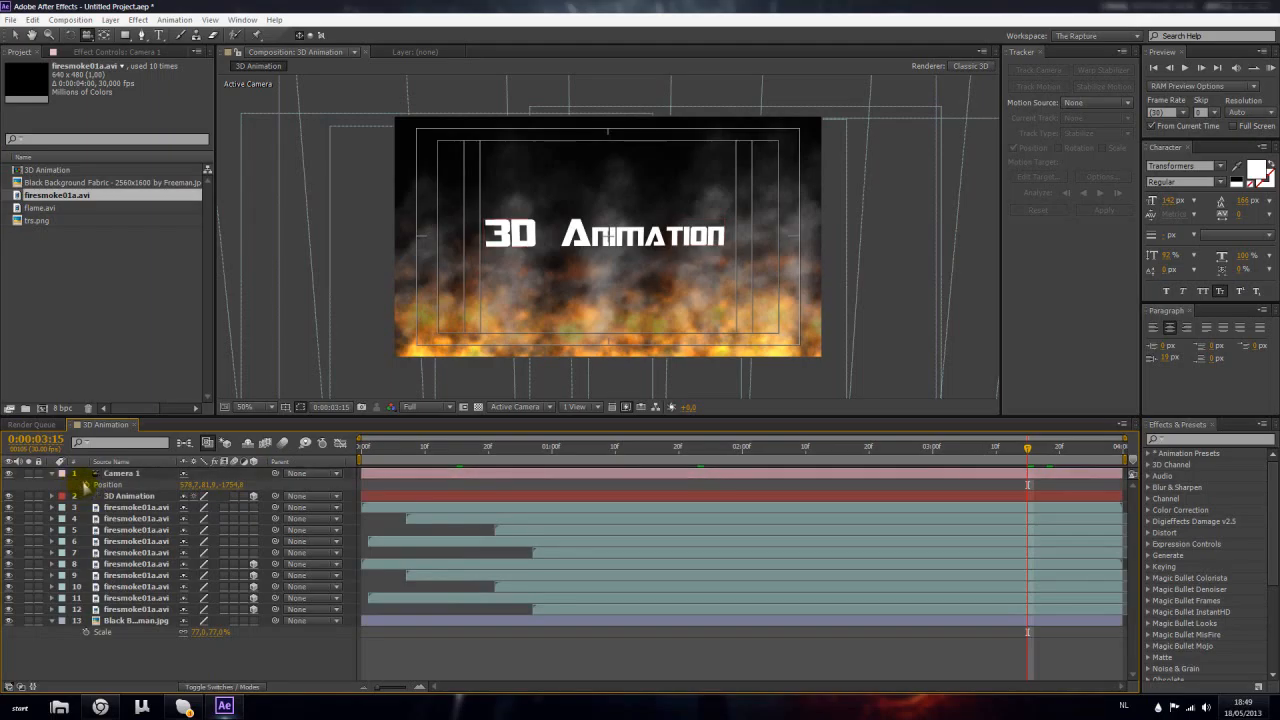
{"action": "left_click", "coordinate": [87, 484]}
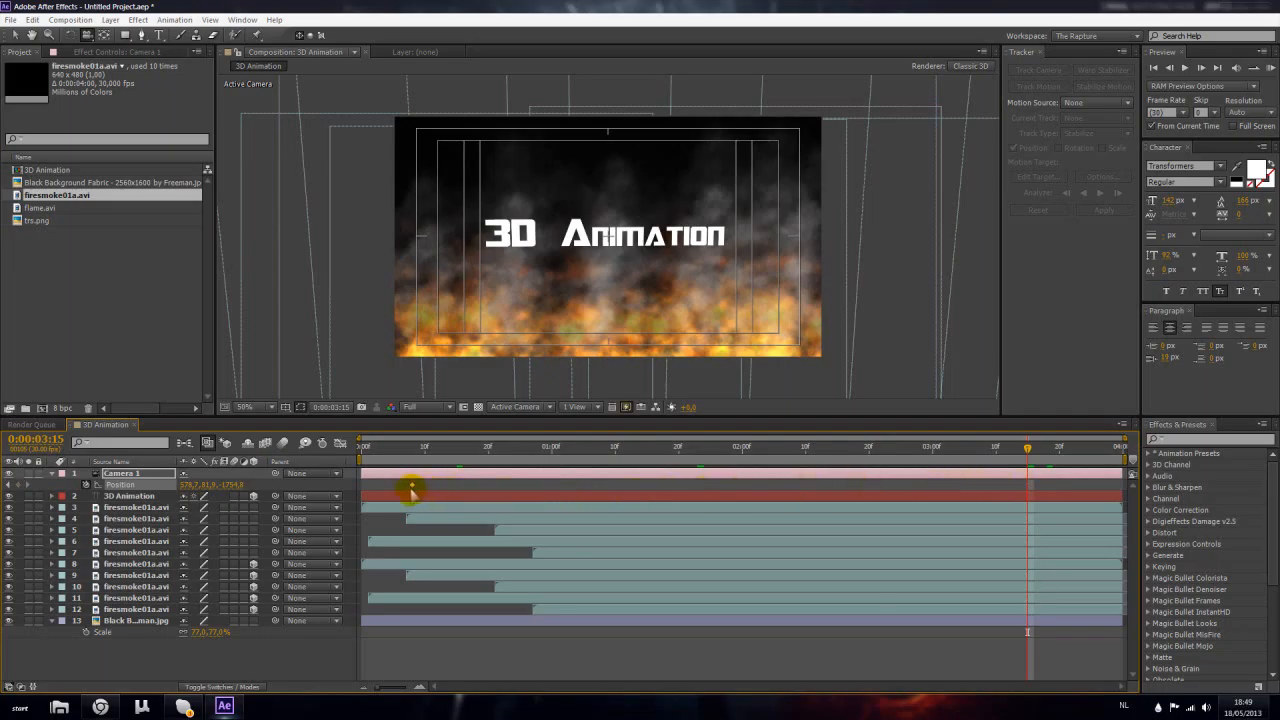
{"action": "left_click_drag", "start_coordinate": [369, 450], "coordinate": [352, 446]}
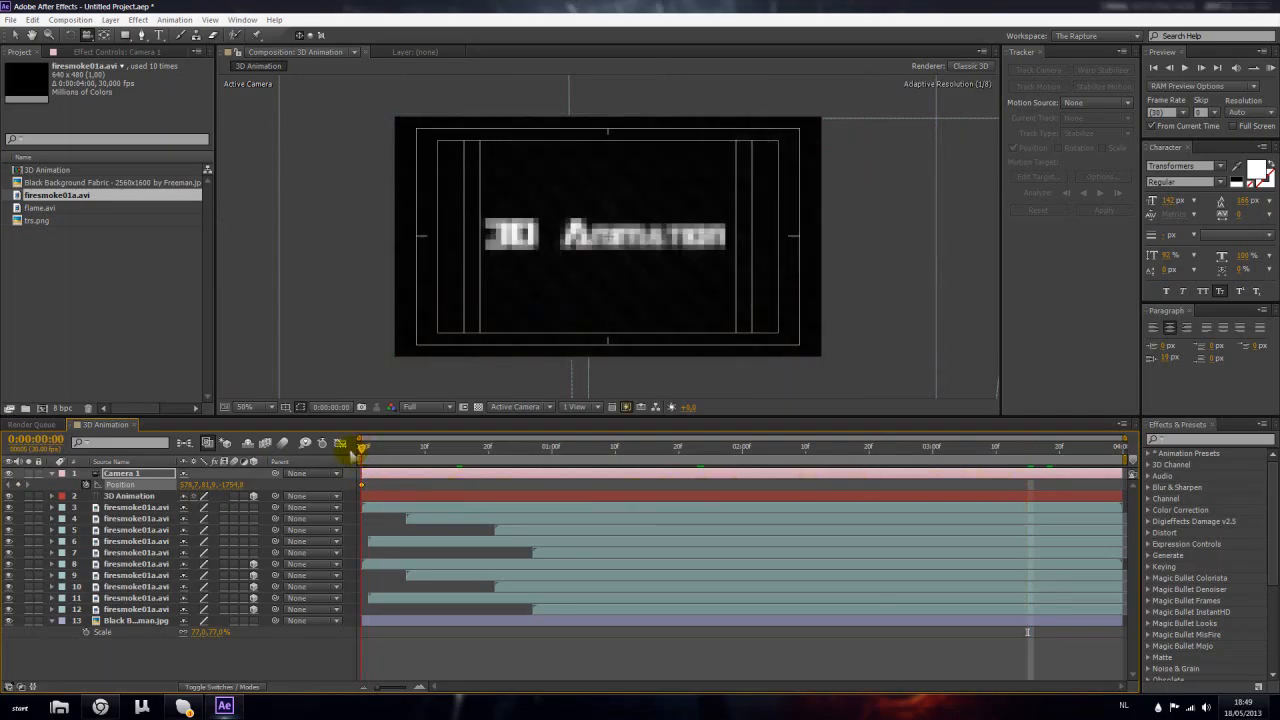
{"action": "left_click_drag", "start_coordinate": [578, 277], "coordinate": [597, 233]}
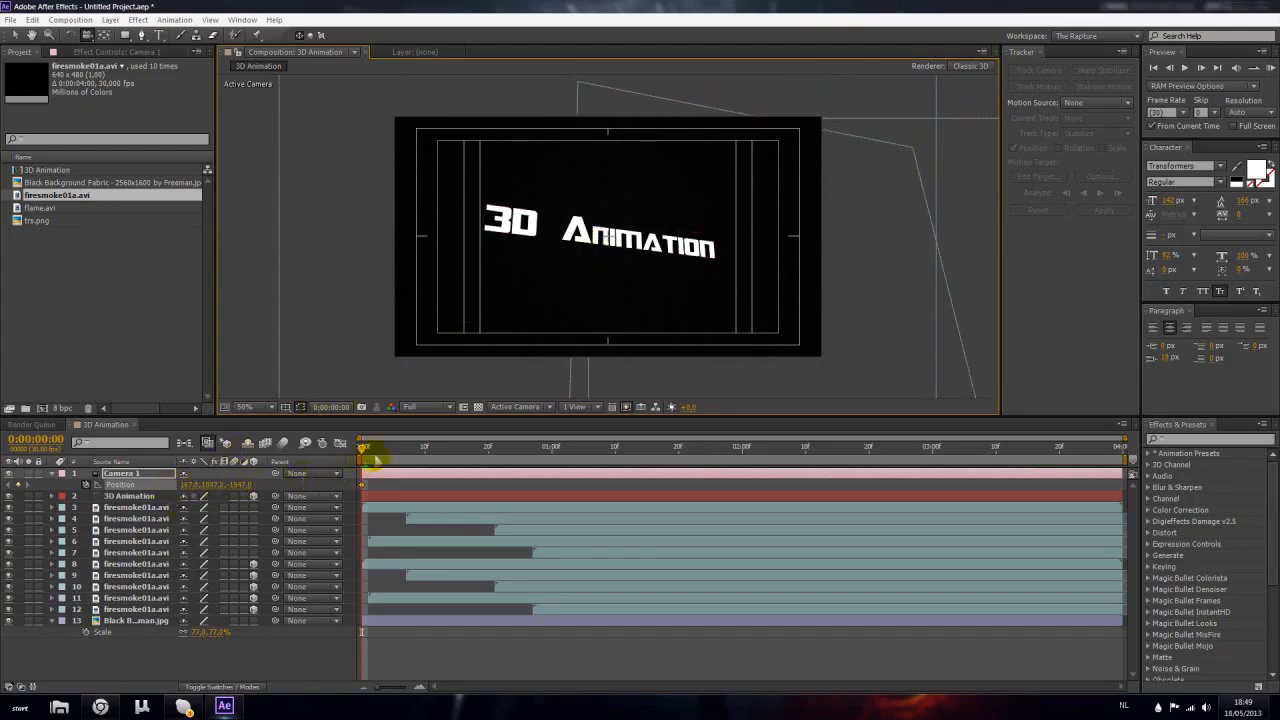
Add a Camera 1 position keyframe at 0:00:03:29 by orbiting to a near-frontal view of the title, and scrub back to the start
{"action": "left_click_drag", "start_coordinate": [397, 449], "coordinate": [1122, 447]}
{"action": "left_click_drag", "start_coordinate": [698, 296], "coordinate": [677, 333]}
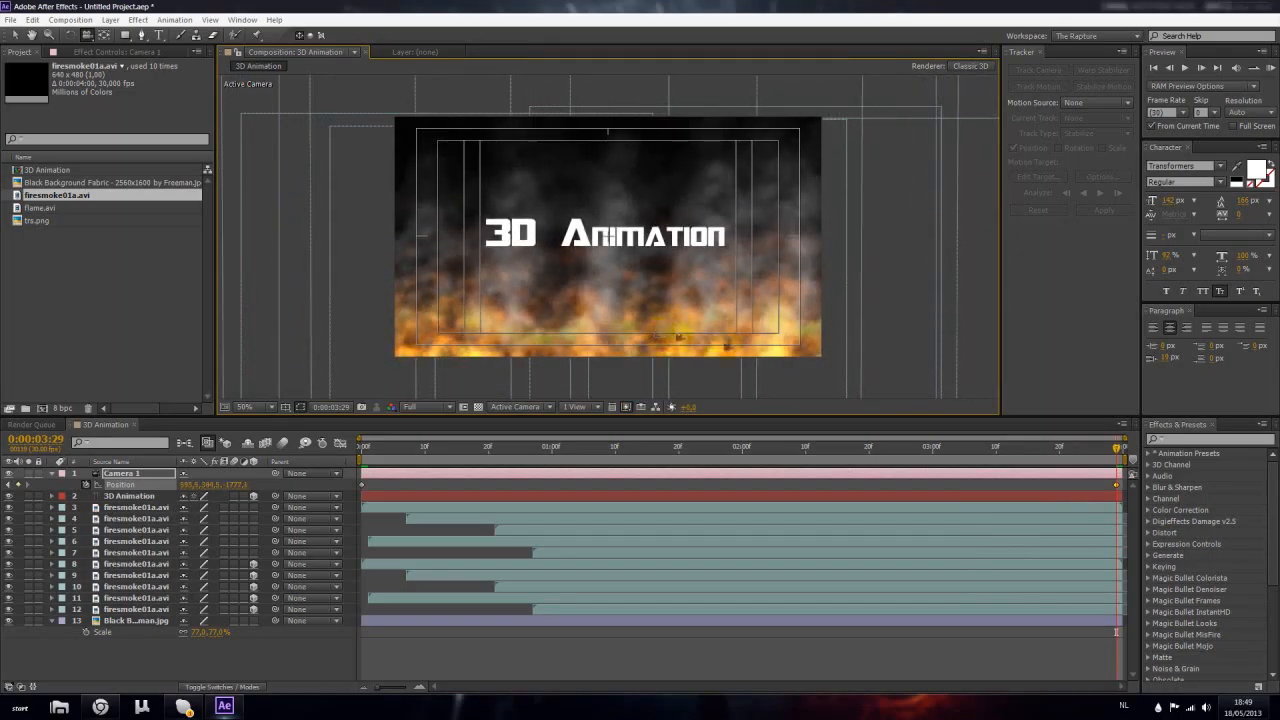
{"action": "left_click_drag", "start_coordinate": [995, 452], "coordinate": [1131, 464]}
{"action": "mouse_move", "coordinate": [816, 312]}
{"action": "left_mouse_down"}
{"action": "mouse_move", "coordinate": [811, 333]}
{"action": "mouse_move", "coordinate": [862, 353]}
{"action": "mouse_move", "coordinate": [810, 315]}
{"action": "left_mouse_up"}
{"action": "left_click_drag", "start_coordinate": [1100, 452], "coordinate": [340, 470]}
{"action": "left_click_drag", "start_coordinate": [420, 460], "coordinate": [220, 457]}
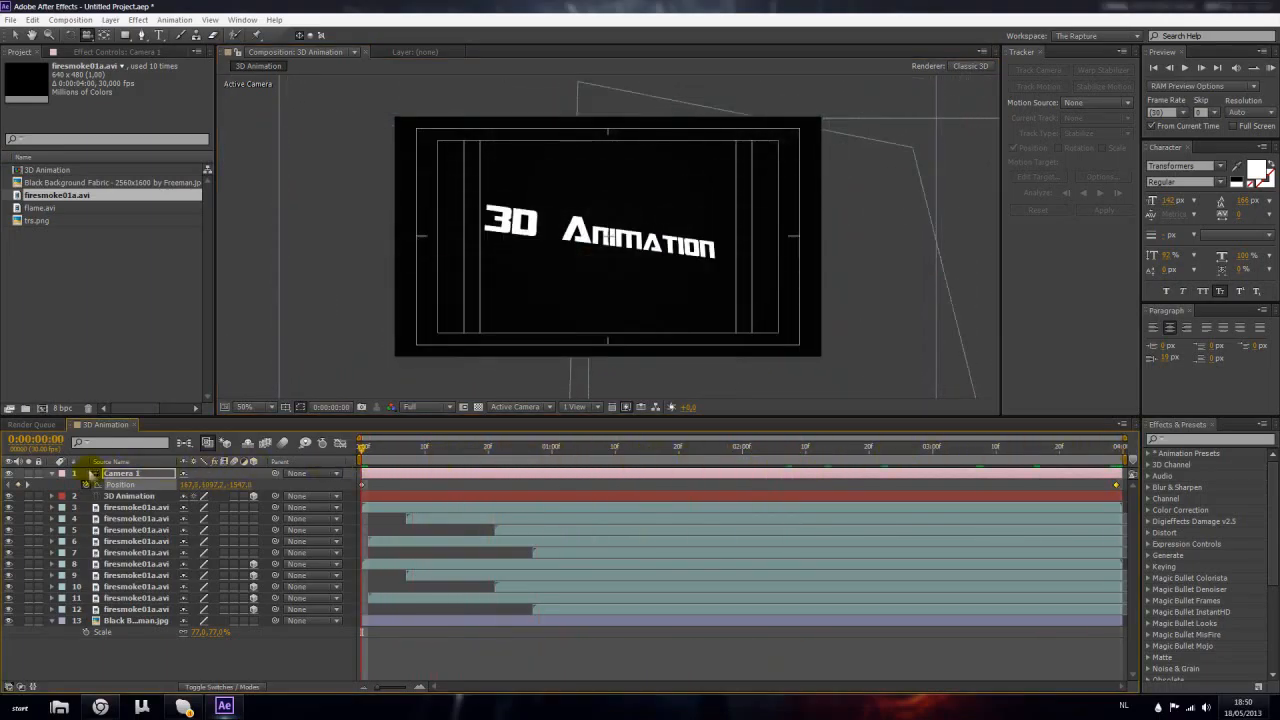
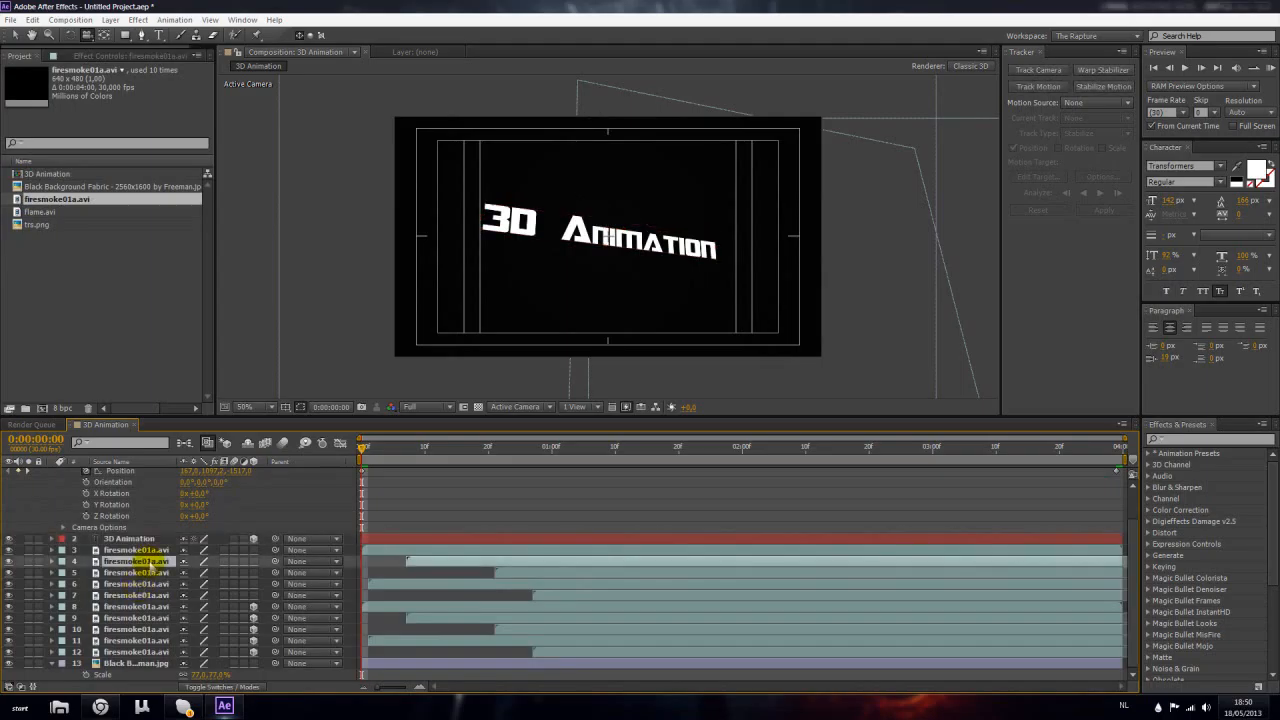
Move Camera 1 closer to the title at 0:00:00:00, with a Z position of about -1435
{"action": "key", "text": "p"}
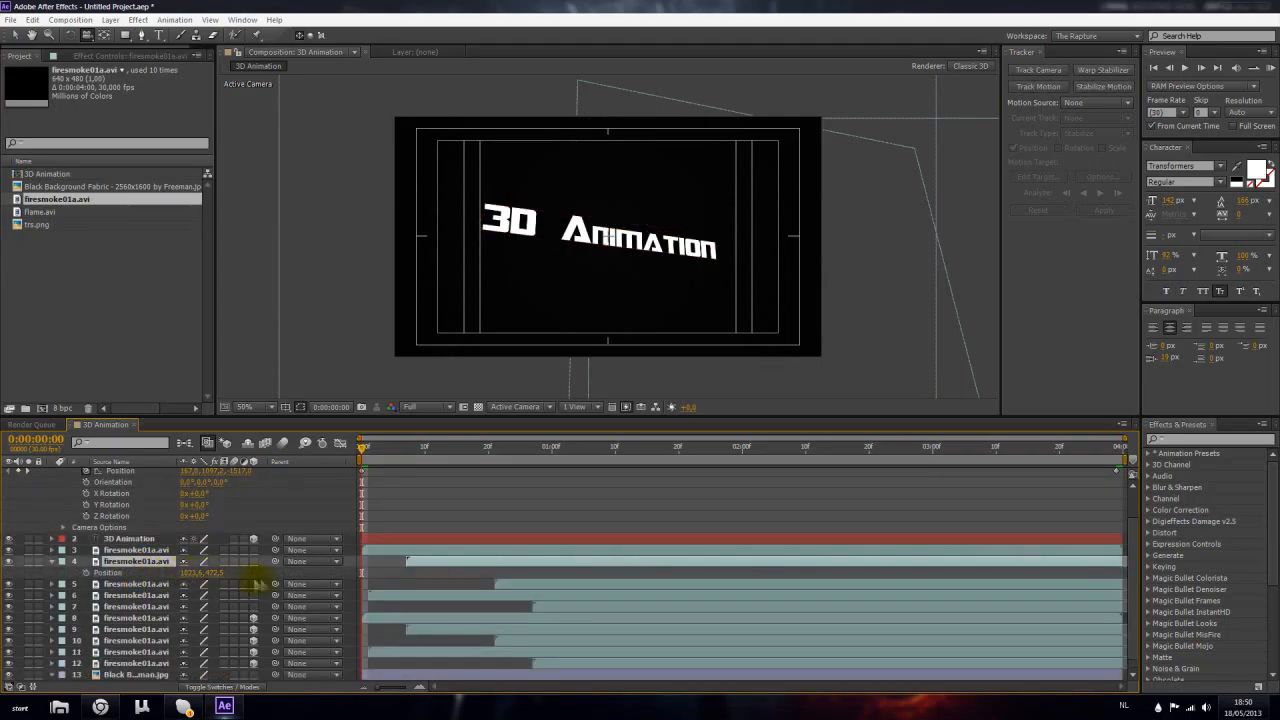
{"action": "scroll", "coordinate": [241, 521], "scroll_direction": "up", "scroll_amount": 2}
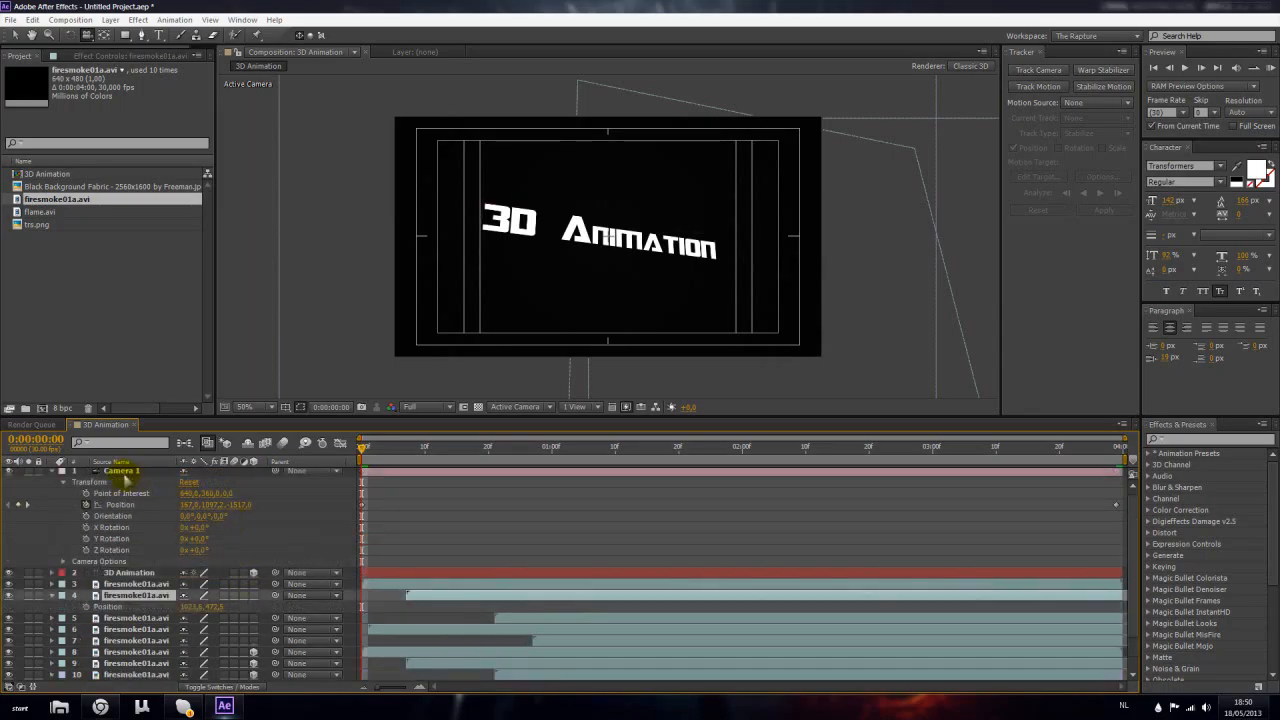
{"action": "left_click_drag", "start_coordinate": [246, 505], "coordinate": [310, 518]}
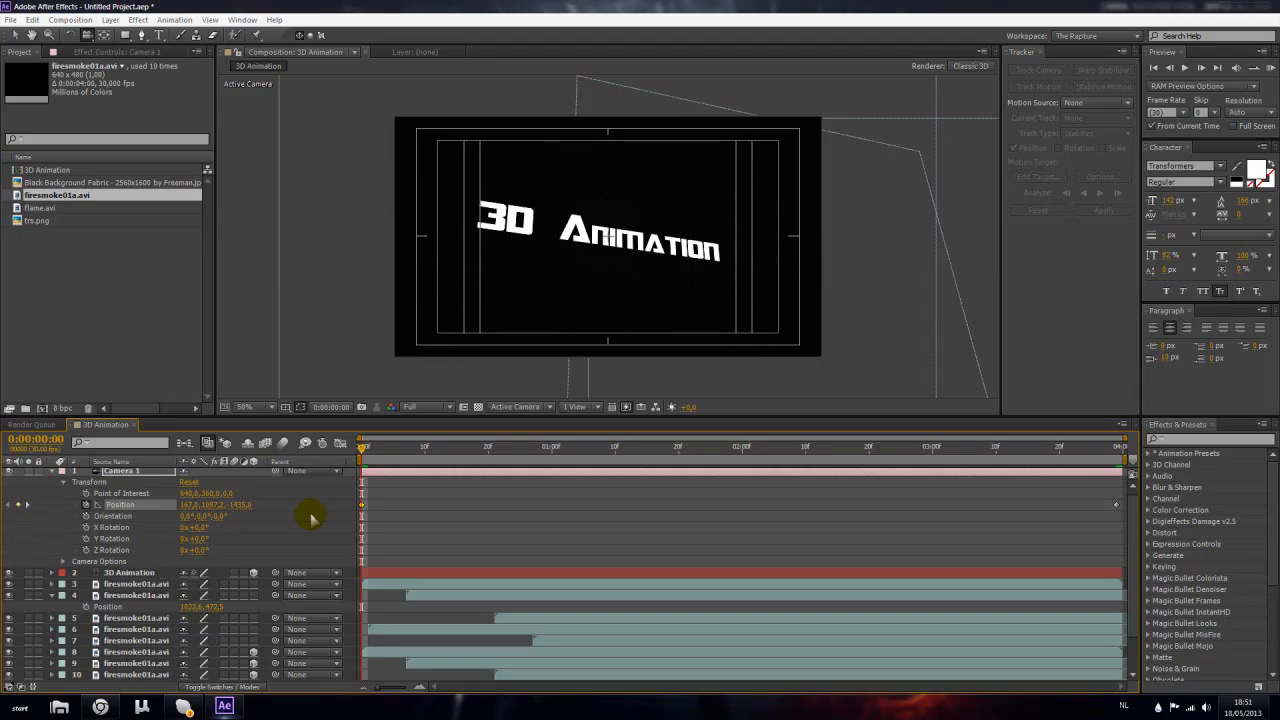
Duplicate the 3D Animation text layer, push the copy back in depth, and scrub to about 0:00:02:25
{"action": "left_click", "coordinate": [148, 574]}
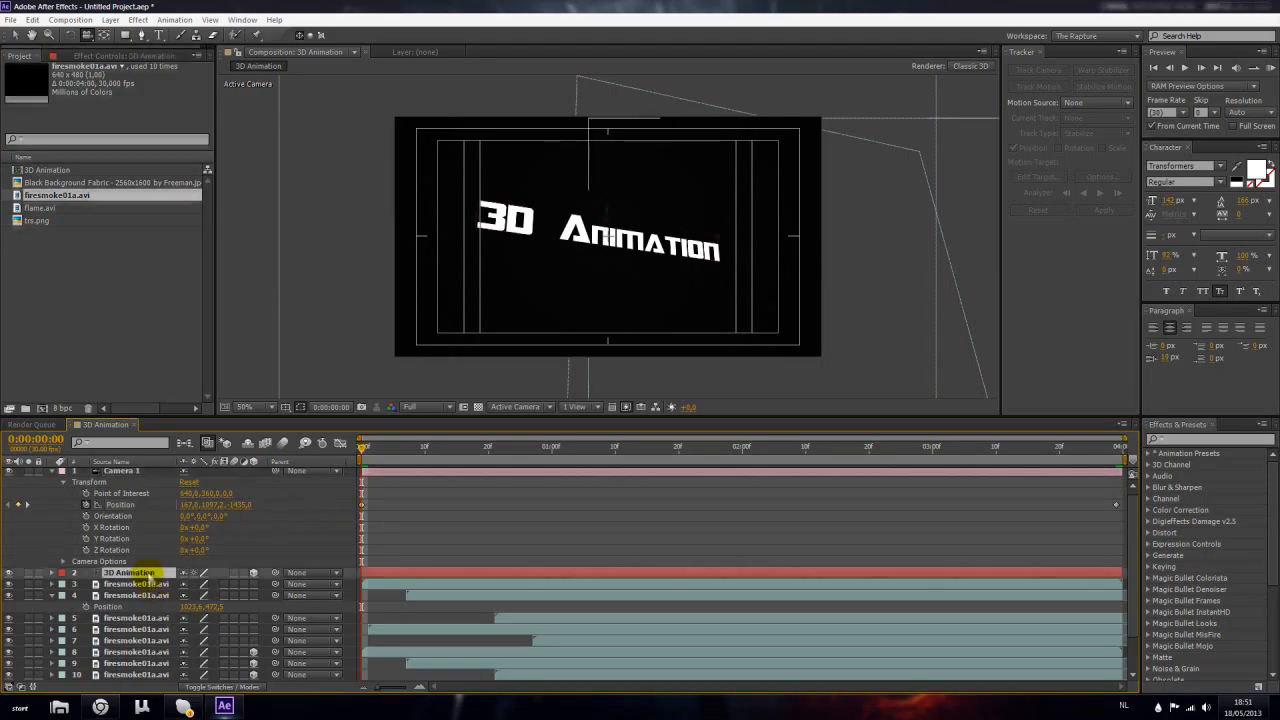
{"action": "key", "text": "ctrl+d"}
{"action": "key", "text": "p"}
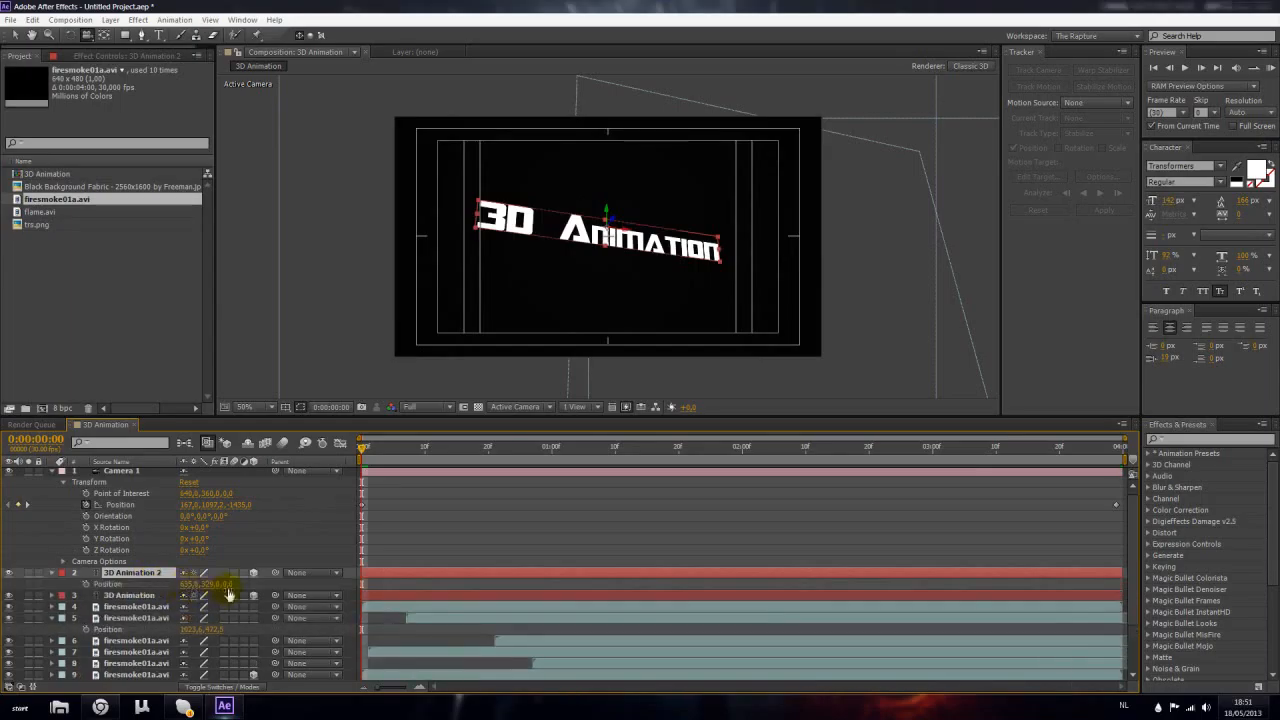
{"action": "mouse_move", "coordinate": [229, 584]}
{"action": "left_mouse_down"}
{"action": "mouse_move", "coordinate": [42, 581]}
{"action": "mouse_move", "coordinate": [226, 579]}
{"action": "left_mouse_up"}
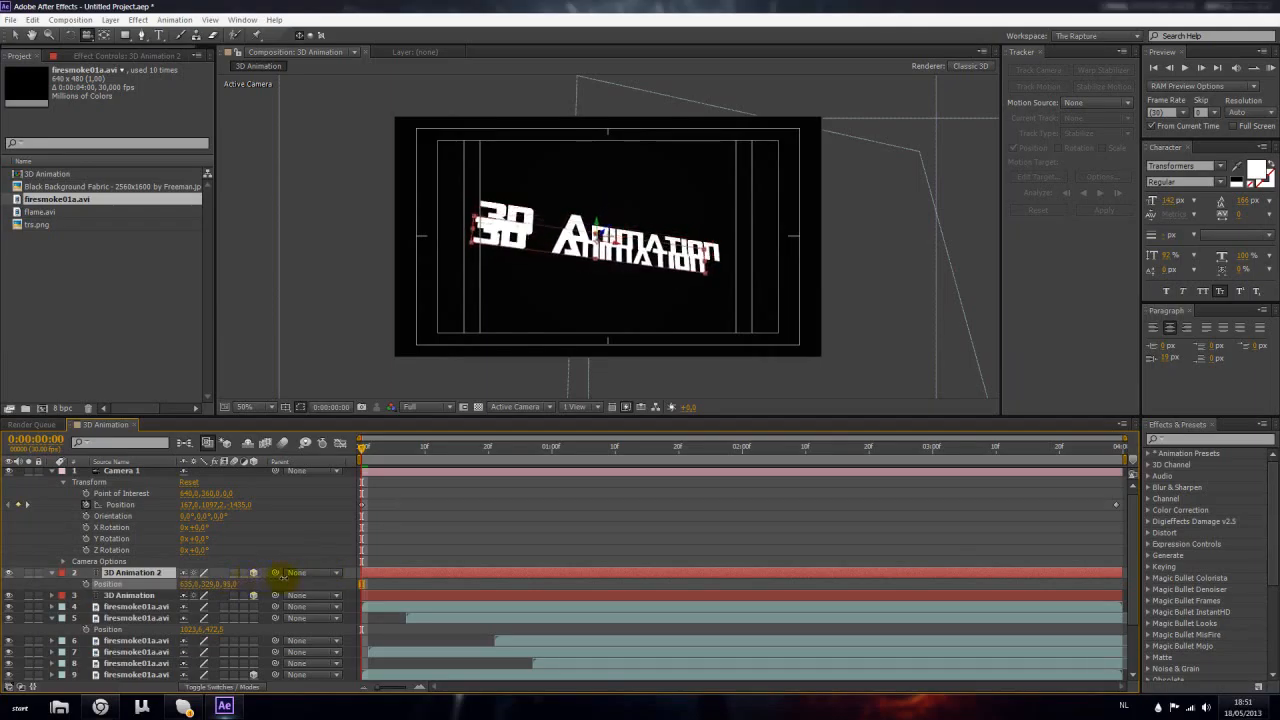
{"action": "left_click_drag", "start_coordinate": [283, 578], "coordinate": [394, 585]}
{"action": "left_click_drag", "start_coordinate": [366, 452], "coordinate": [900, 525]}
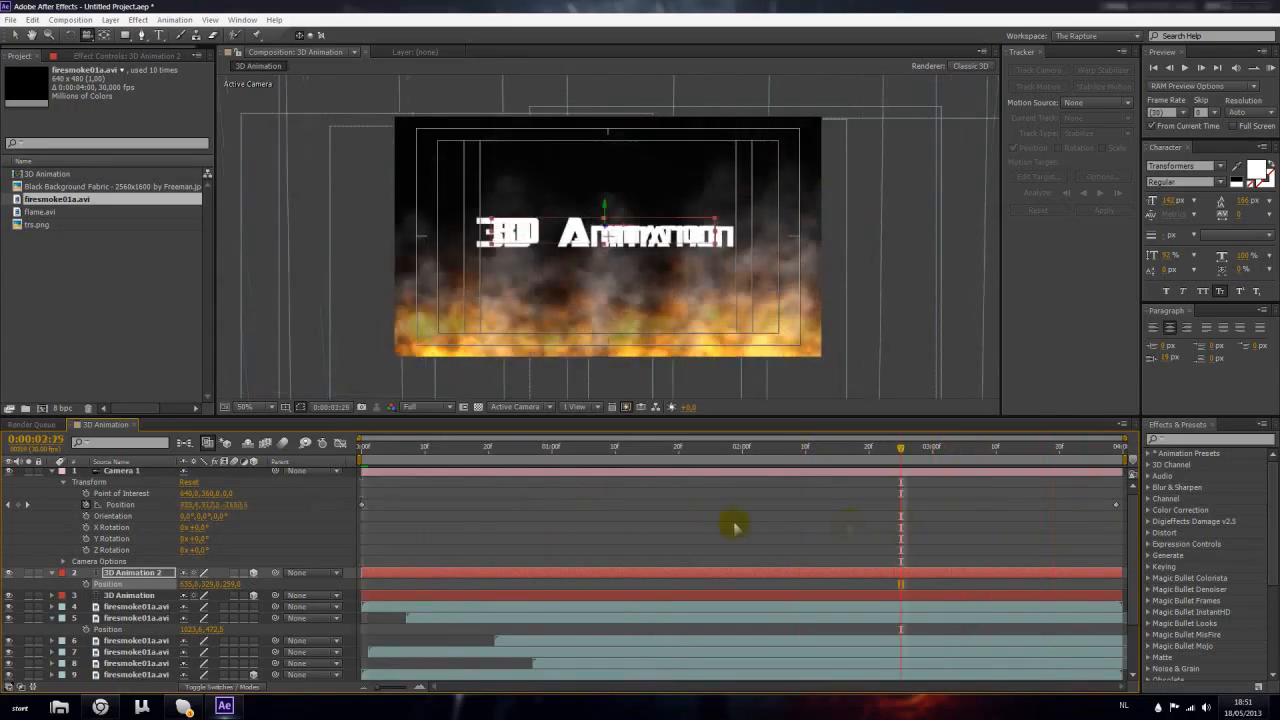
Place the duplicate text layer below the original, change its text to "by techrodd" and set the font size to 111 px
{"action": "left_click_drag", "start_coordinate": [155, 597], "coordinate": [157, 588]}
{"action": "double_click", "coordinate": [152, 586]}
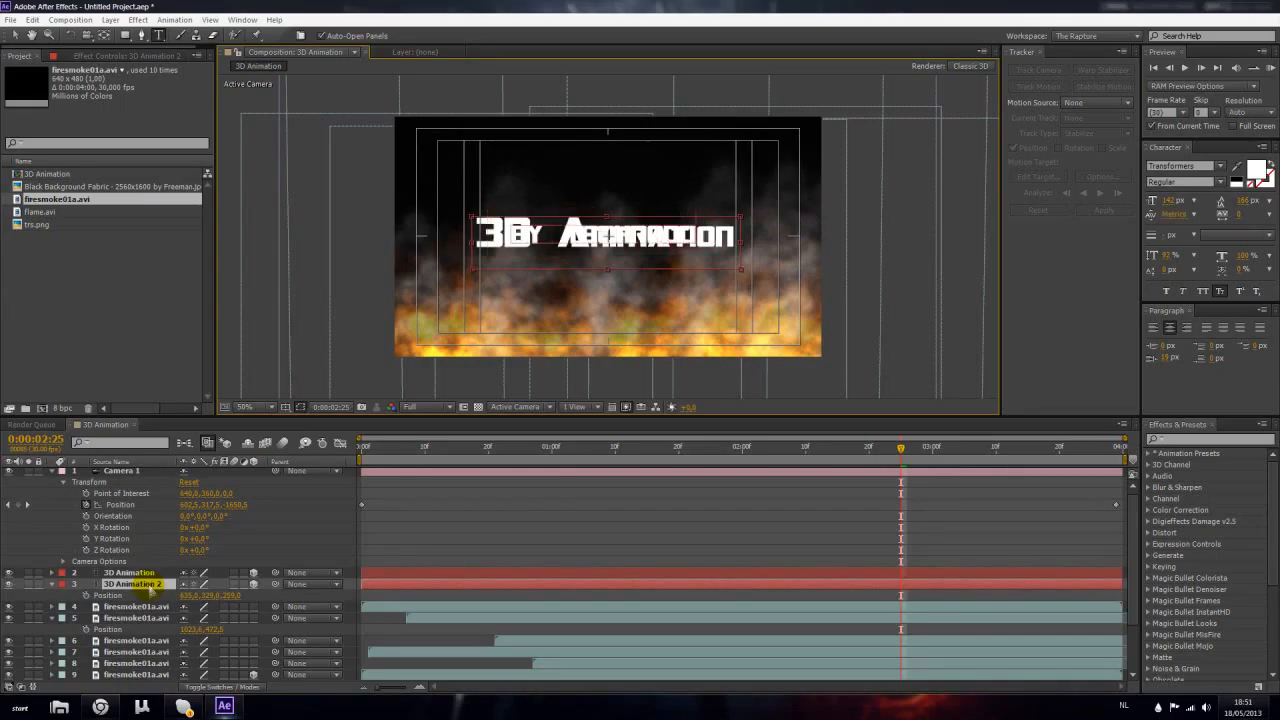
{"action": "double_click", "coordinate": [150, 590]}
{"action": "left_click", "coordinate": [1179, 204]}
{"action": "type", "text": "111"}
{"action": "key", "text": "Return"}
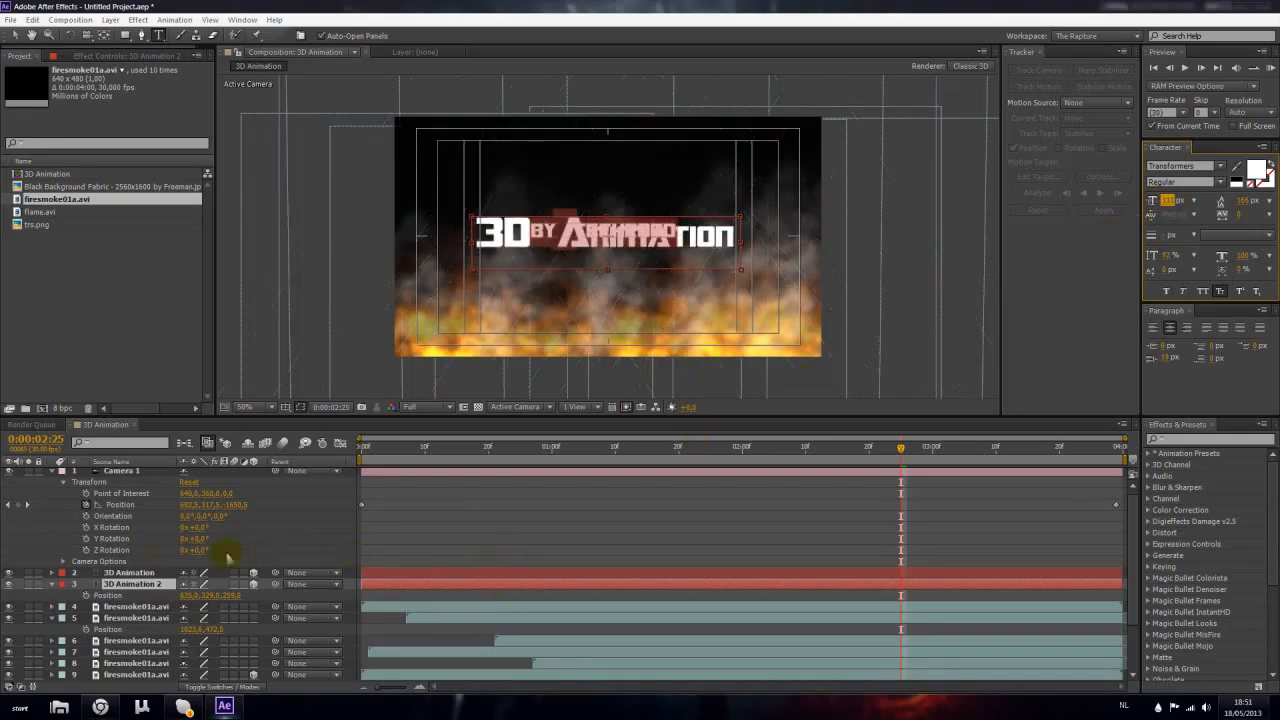
Shift the by techrodd layer's anchor point to about -90 in Y so the text sits beneath the title
{"action": "left_click", "coordinate": [150, 588]}
{"action": "key", "text": "a"}
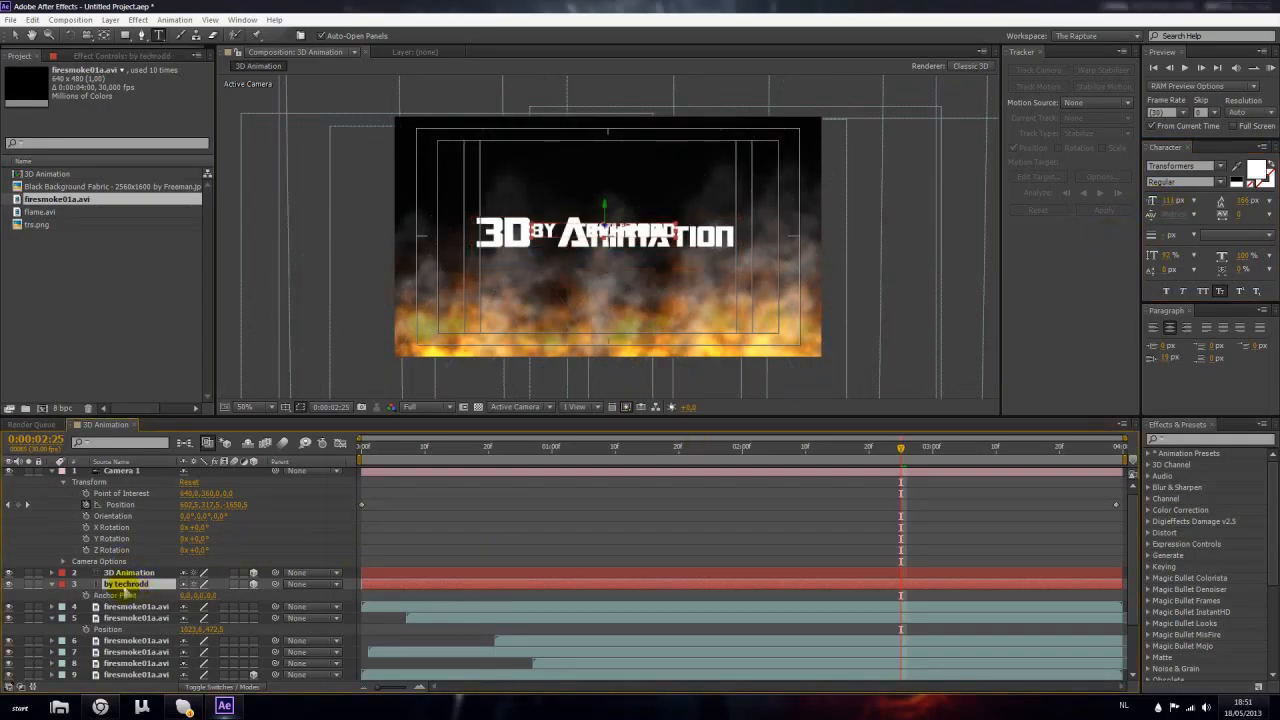
{"action": "left_click_drag", "start_coordinate": [202, 601], "coordinate": [446, 595]}
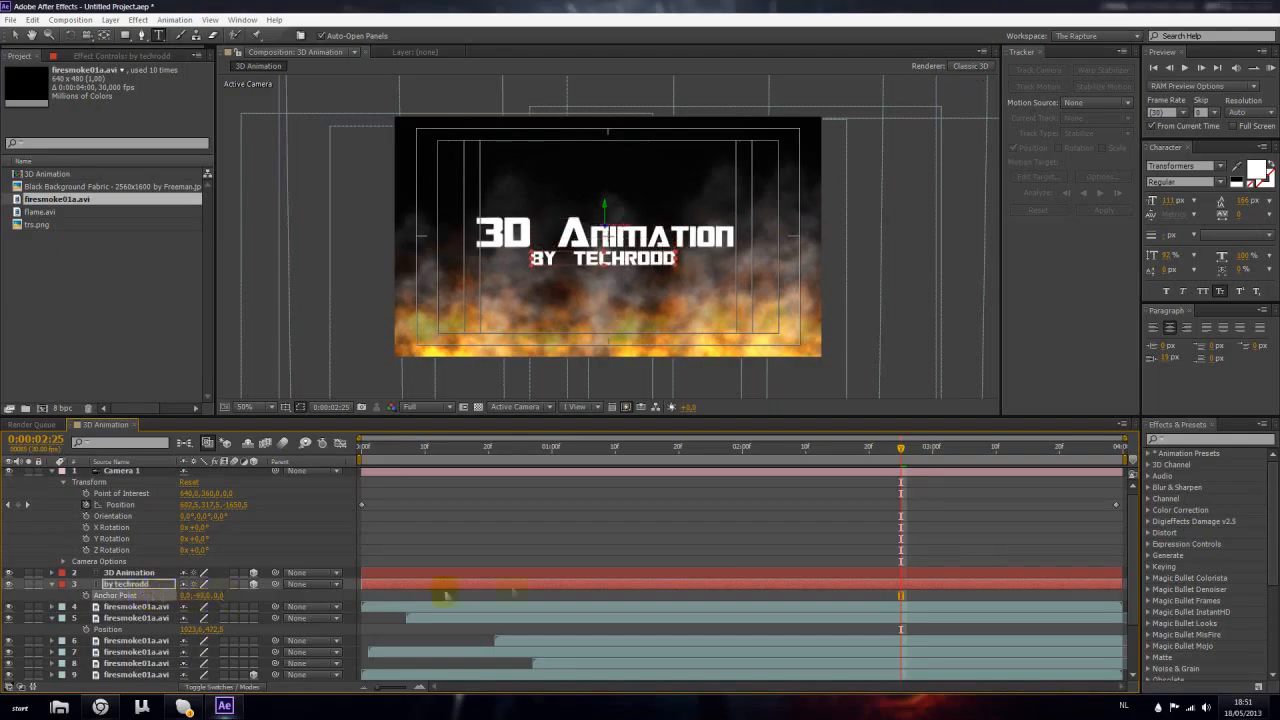
At 0:00:03:29, push the by techrodd layer farther back in depth and lower it beneath the 3D Animation title
{"action": "left_click_drag", "start_coordinate": [905, 448], "coordinate": [1127, 472]}
{"action": "key", "text": "period"}
{"action": "key", "text": "v"}
{"action": "key", "text": "comma"}
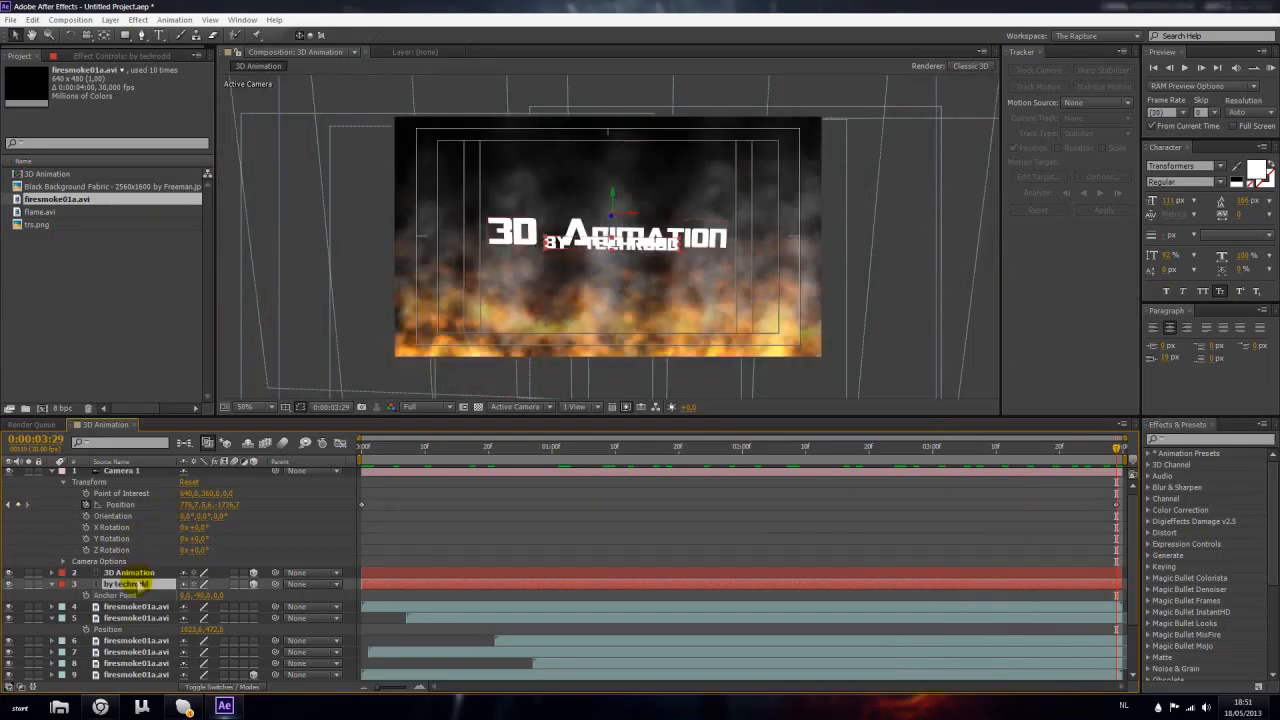
{"action": "key", "text": "period"}
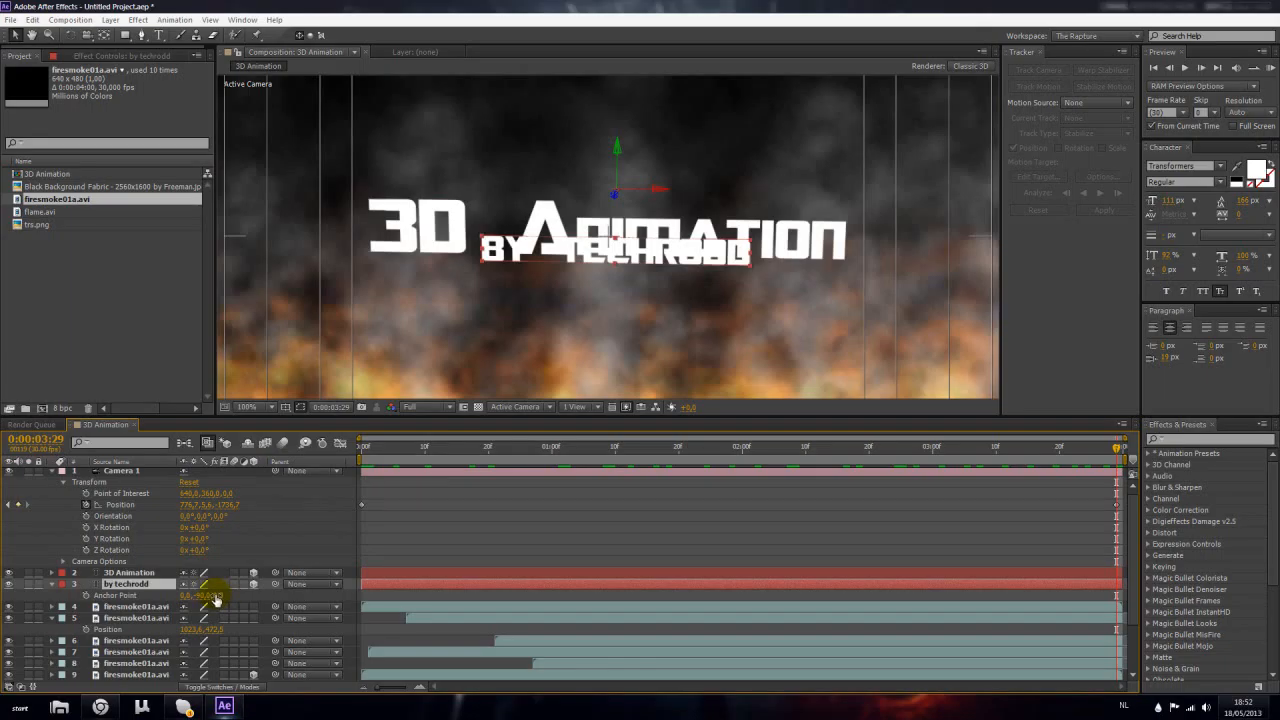
{"action": "key", "text": "p"}
{"action": "left_click_drag", "start_coordinate": [214, 597], "coordinate": [337, 571]}
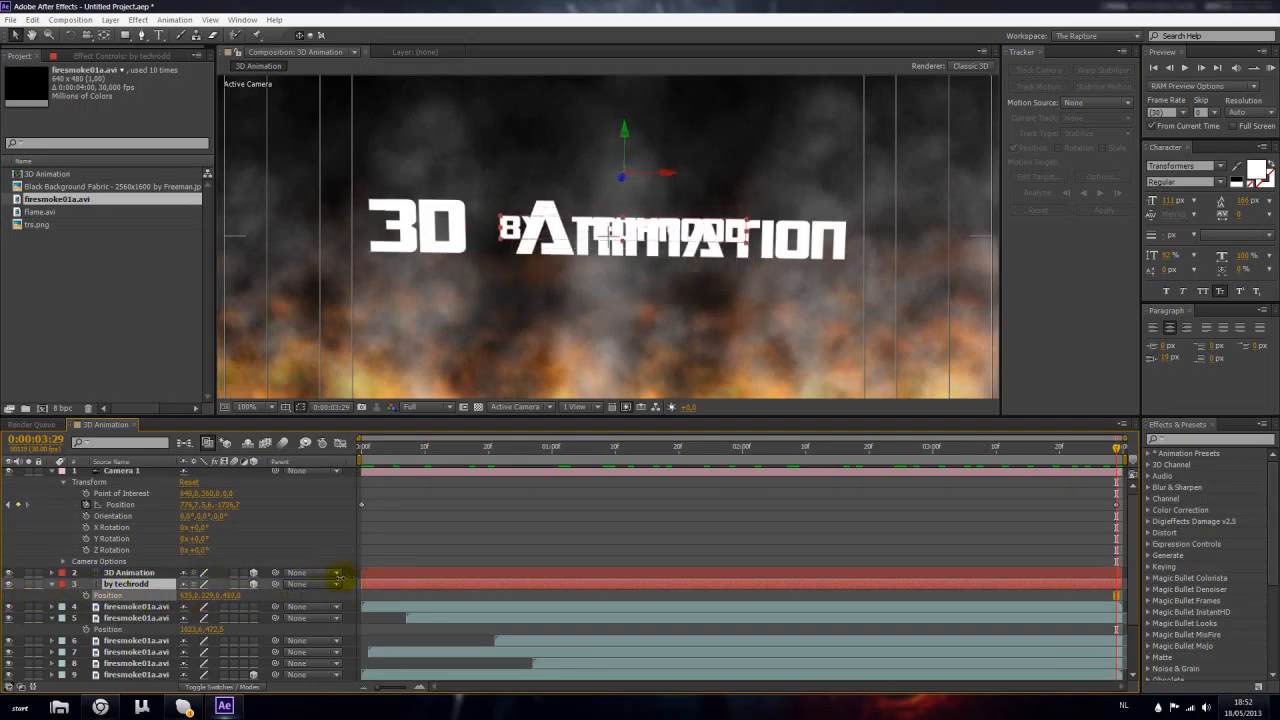
{"action": "left_click_drag", "start_coordinate": [615, 163], "coordinate": [606, 195]}
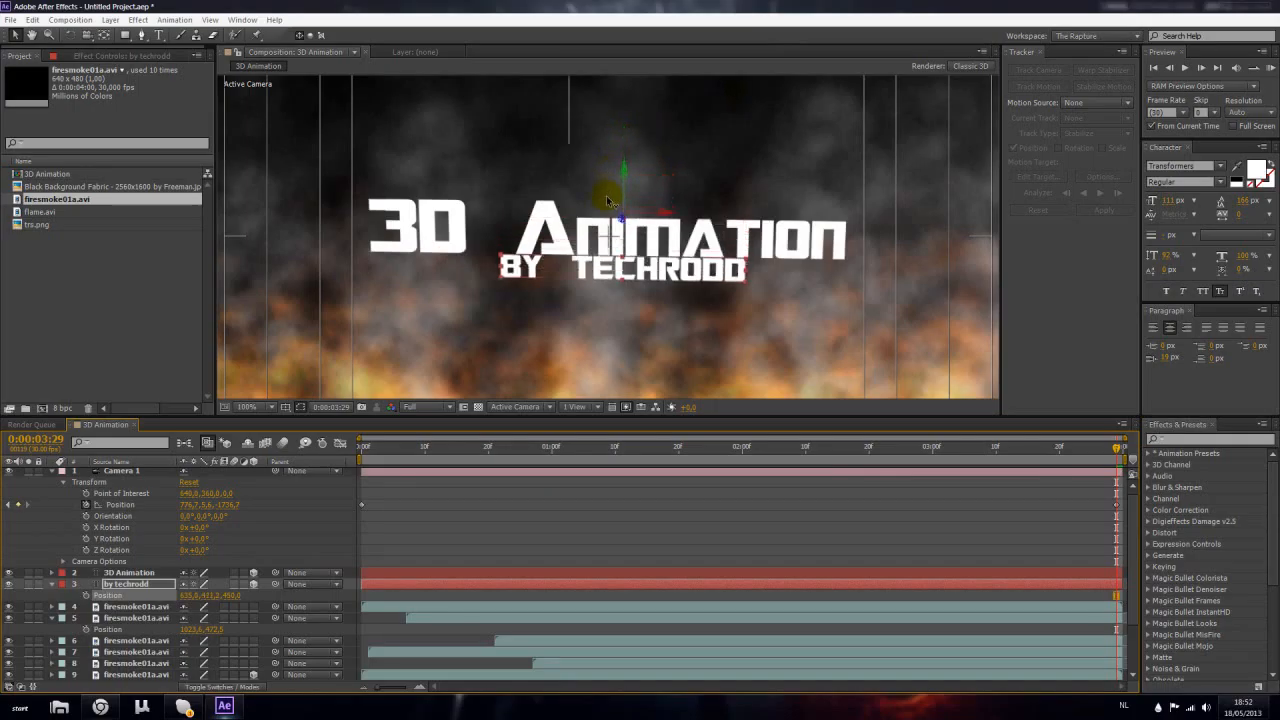
Inspect the by techrodd layer's axis handles up close and fine-tune its position so it sits centred under the title
{"action": "key", "text": "comma"}
{"action": "key", "text": "period"}
{"action": "key", "text": "period"}
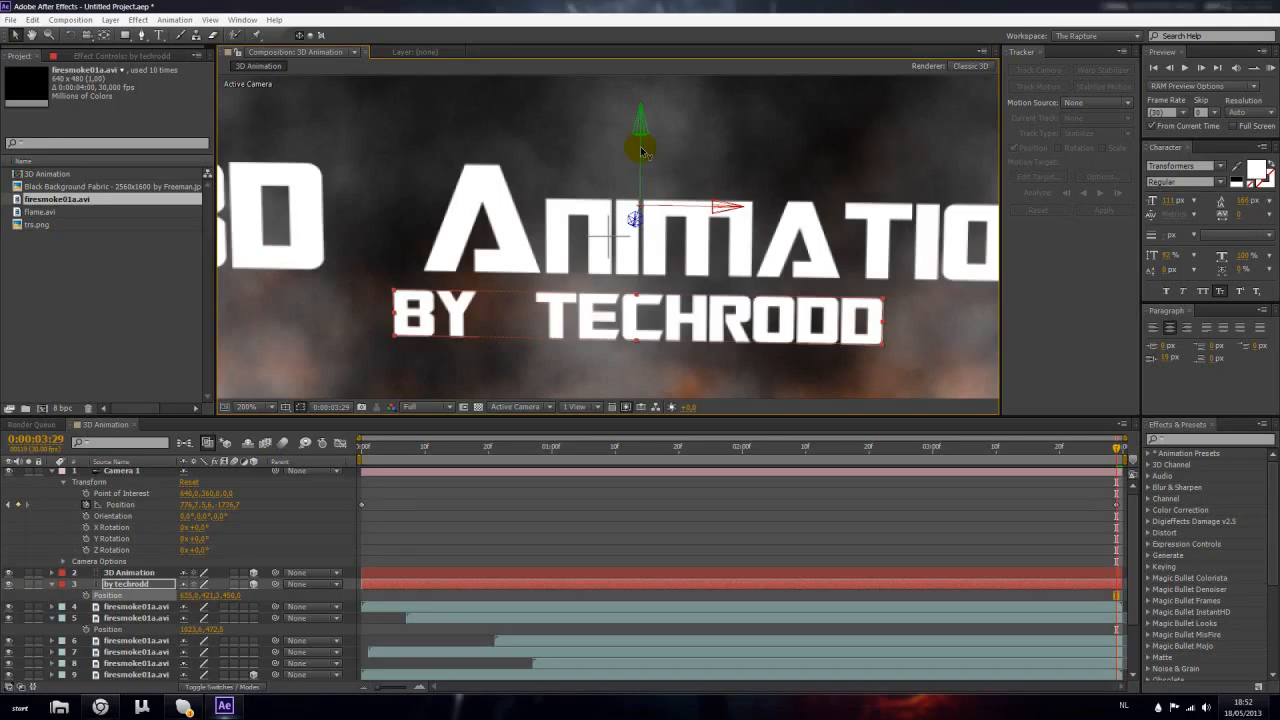
{"action": "scroll", "coordinate": [662, 200], "scroll_direction": "down", "scroll_amount": 1}
{"action": "scroll", "coordinate": [665, 195], "scroll_direction": "up", "scroll_amount": 2}
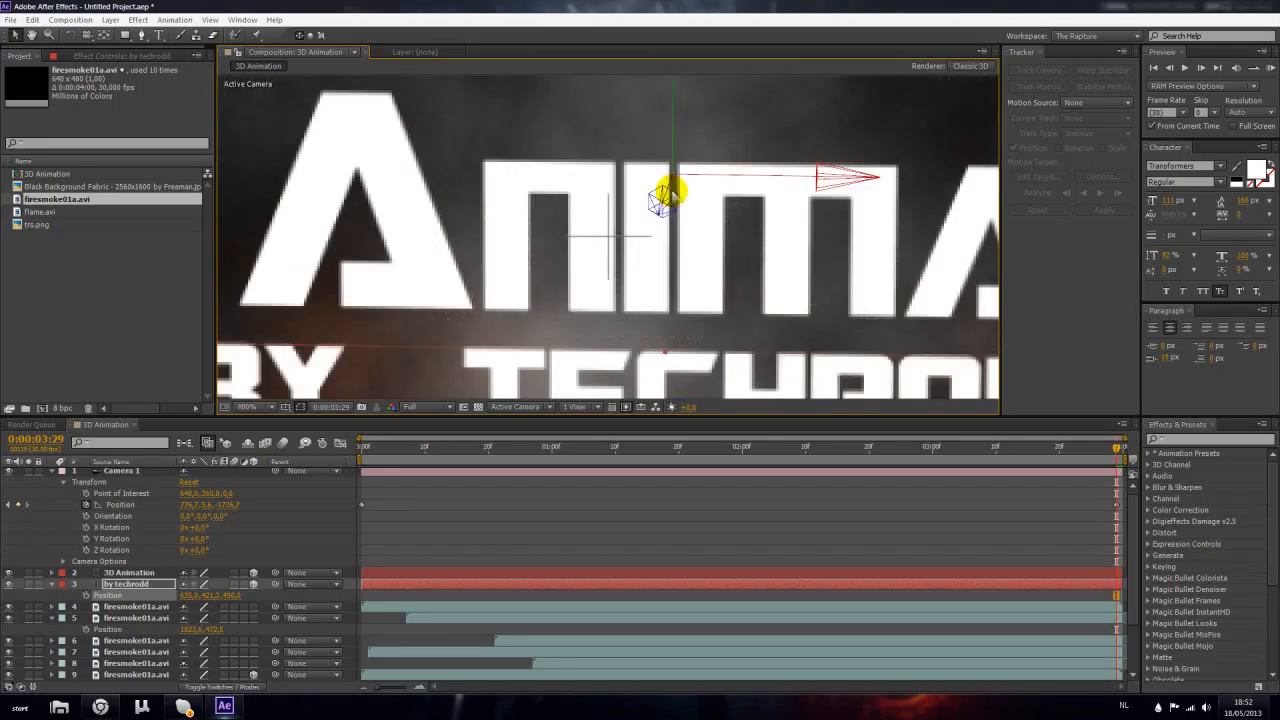
{"action": "scroll", "coordinate": [655, 205], "scroll_direction": "down", "scroll_amount": 2}
{"action": "scroll", "coordinate": [658, 200], "scroll_direction": "up", "scroll_amount": 2}
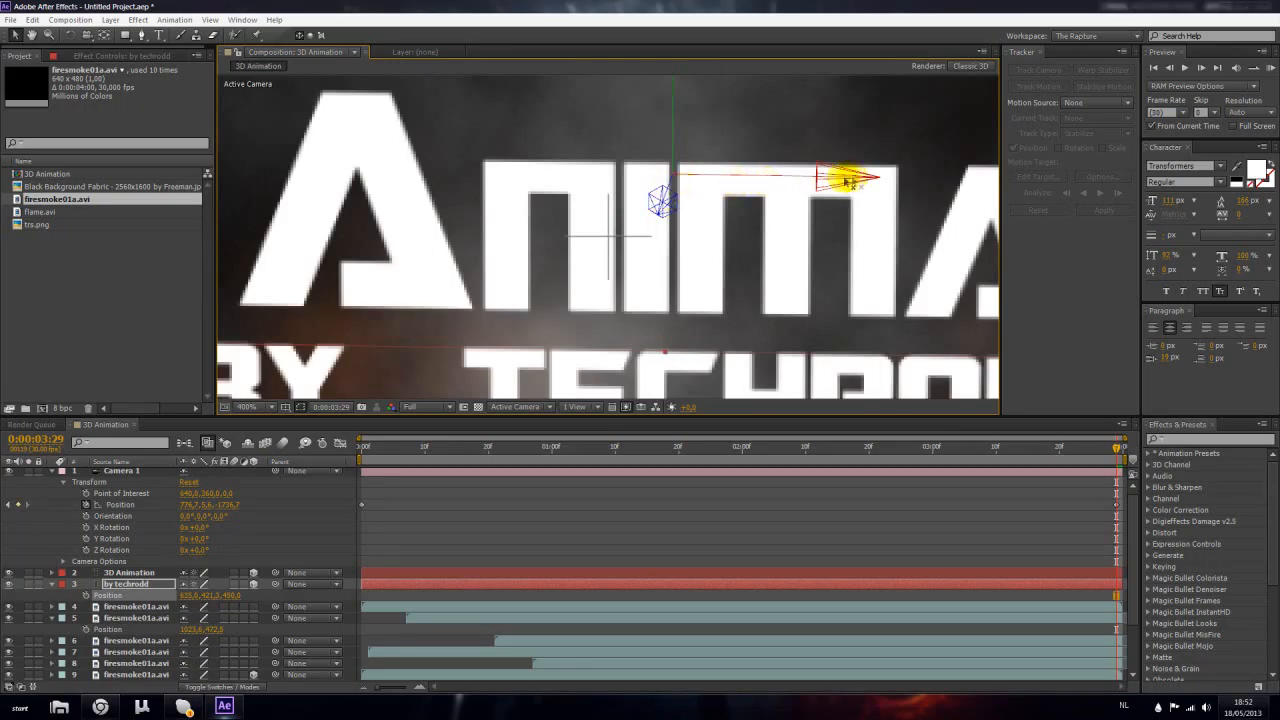
{"action": "key", "text": "comma"}
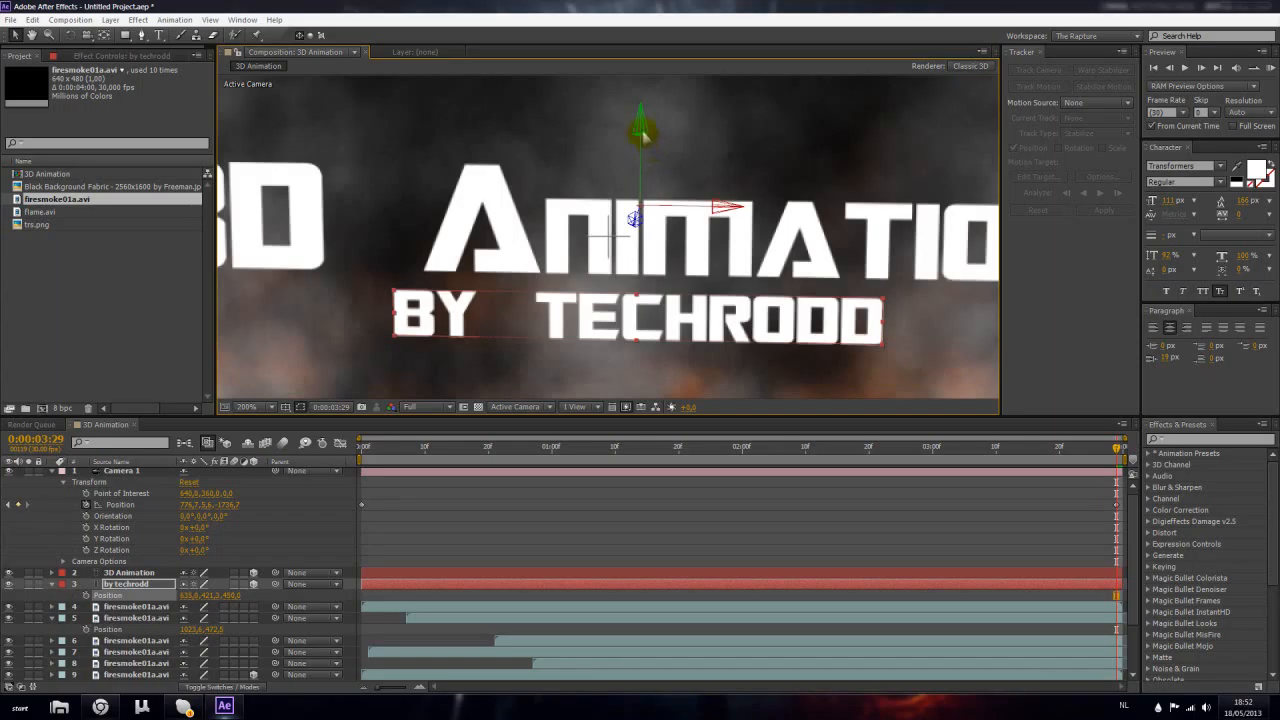
{"action": "scroll", "coordinate": [641, 130], "scroll_direction": "down", "scroll_amount": 1}
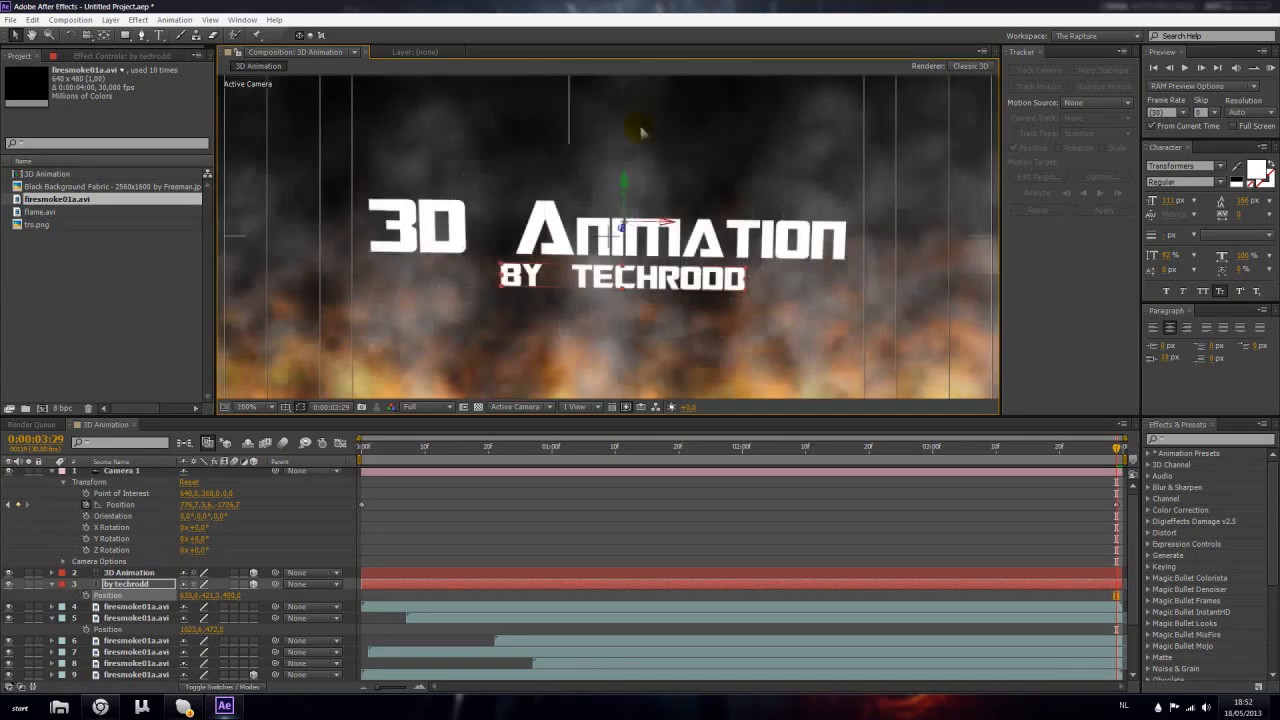
{"action": "left_click_drag", "start_coordinate": [625, 180], "coordinate": [614, 226]}
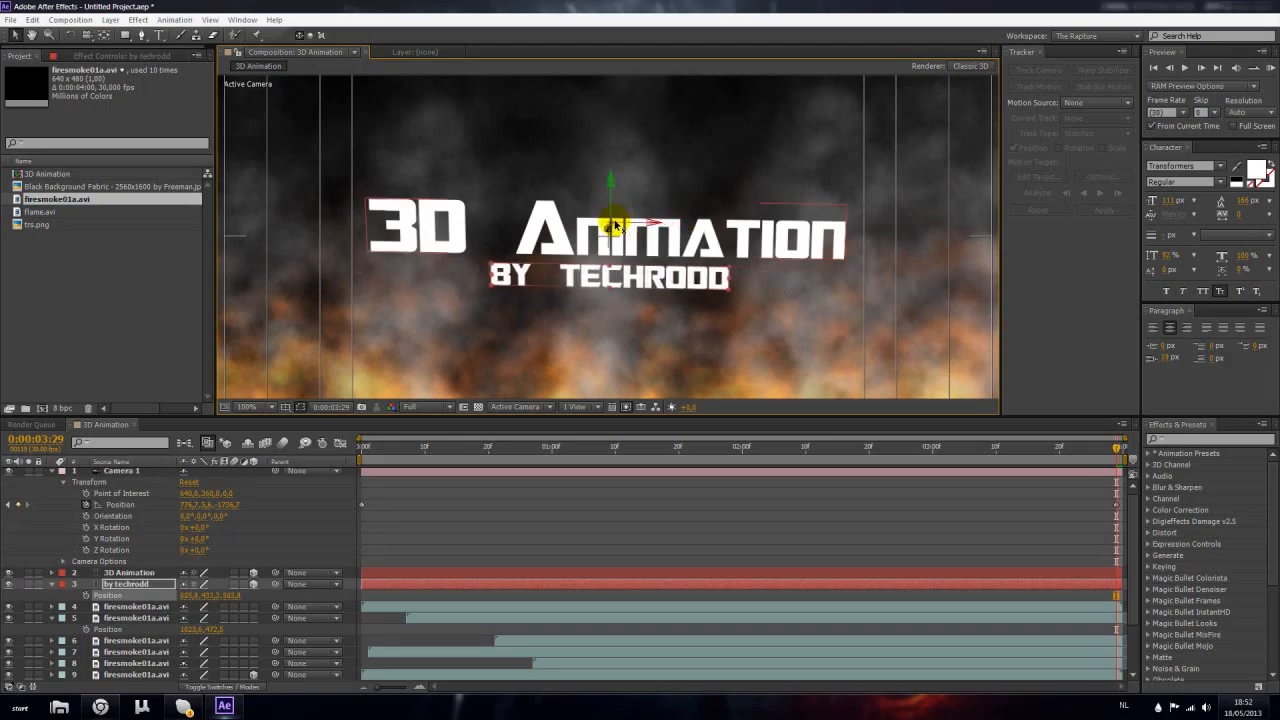
{"action": "scroll", "coordinate": [614, 226], "scroll_direction": "down", "scroll_amount": 2}
At 0:00:00:00, collapse the by techrodd layer and reveal the Camera Options of Camera 1
{"action": "left_click_drag", "start_coordinate": [1096, 447], "coordinate": [230, 462]}
{"action": "left_click", "coordinate": [53, 471]}
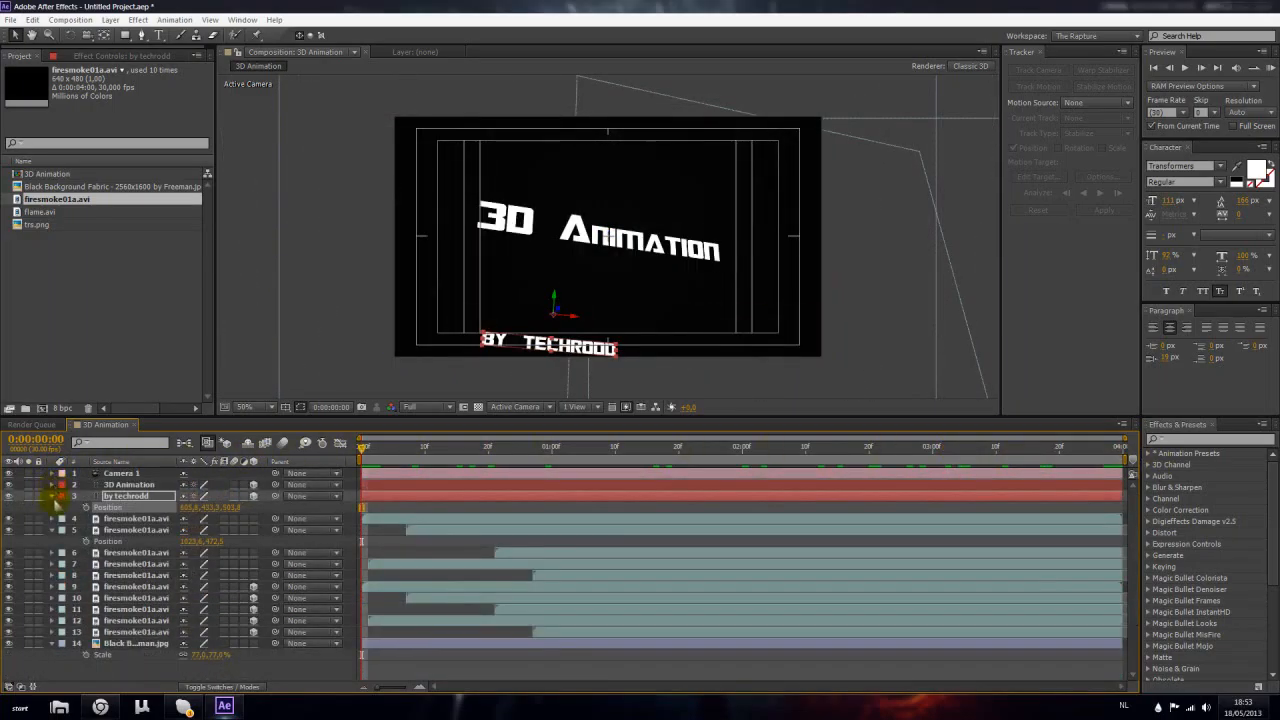
{"action": "left_click", "coordinate": [53, 473]}
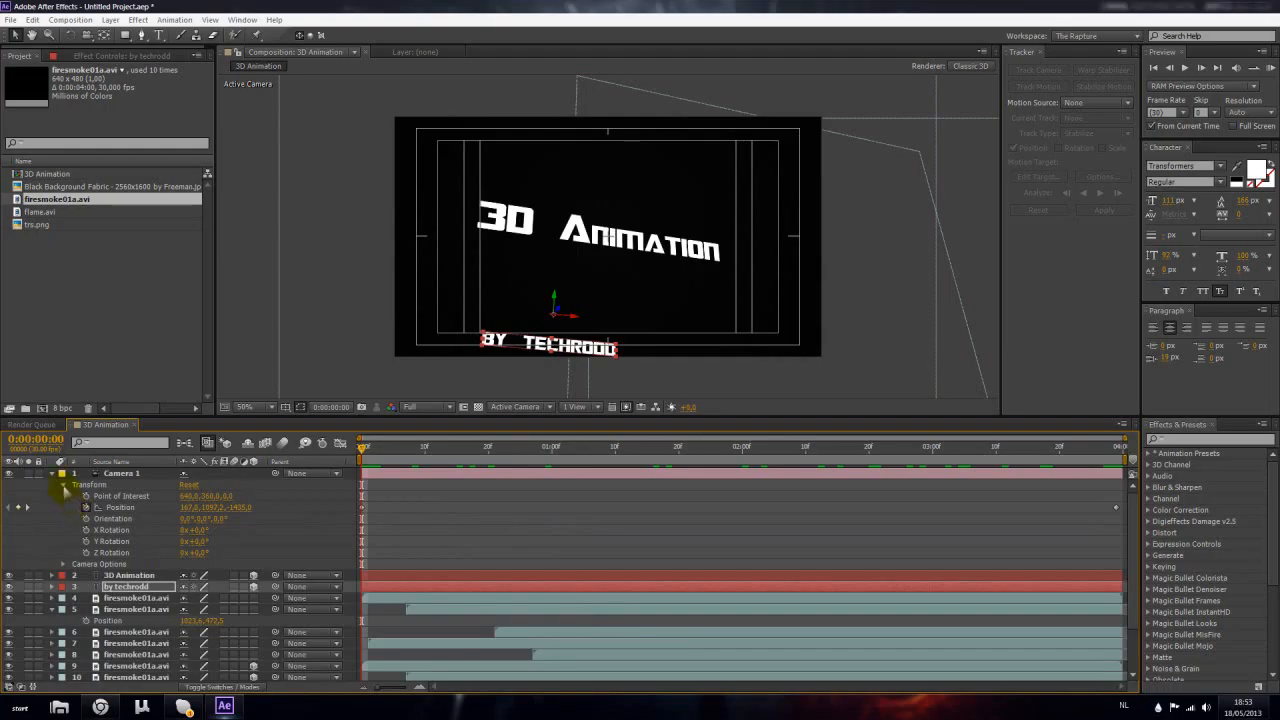
{"action": "left_click", "coordinate": [62, 484]}
{"action": "left_click", "coordinate": [63, 496]}
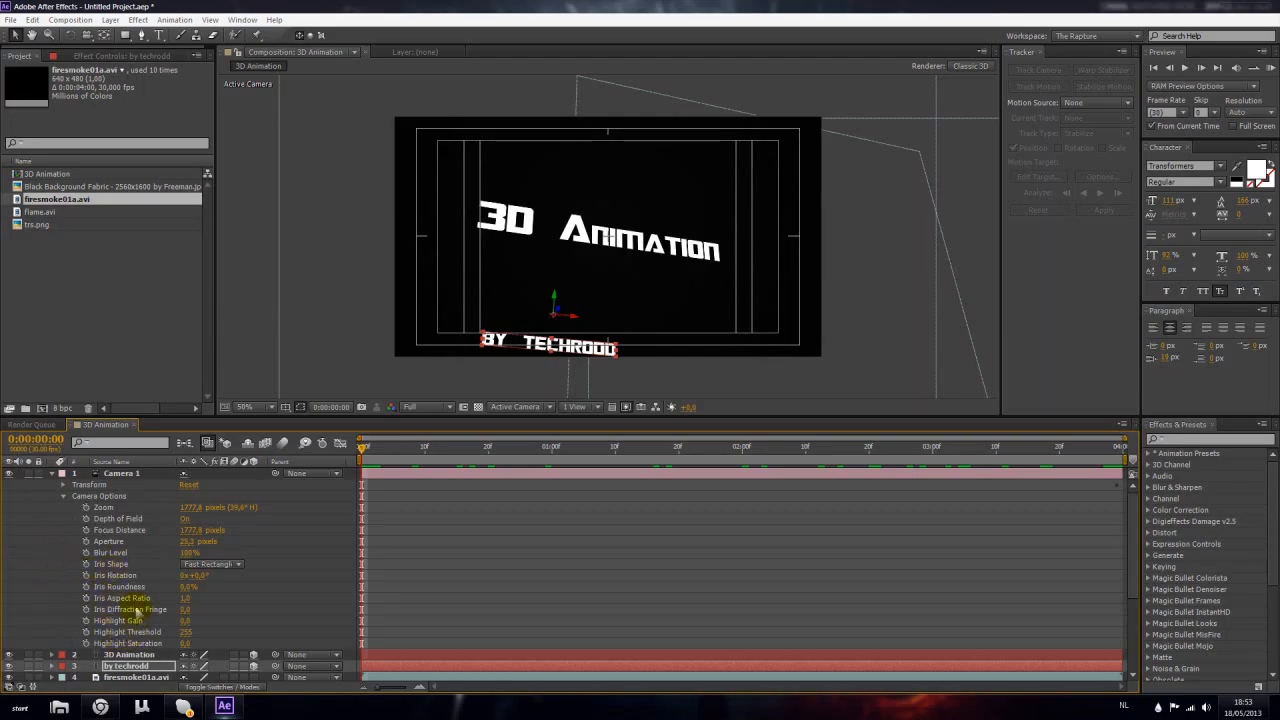
Try other Zoom values on Camera 1, restore Zoom to 1777,8 pixels, and switch Depth of Field off and on again
{"action": "mouse_move", "coordinate": [195, 507]}
{"action": "left_mouse_down"}
{"action": "mouse_move", "coordinate": [795, 506]}
{"action": "mouse_move", "coordinate": [210, 518]}
{"action": "left_mouse_up"}
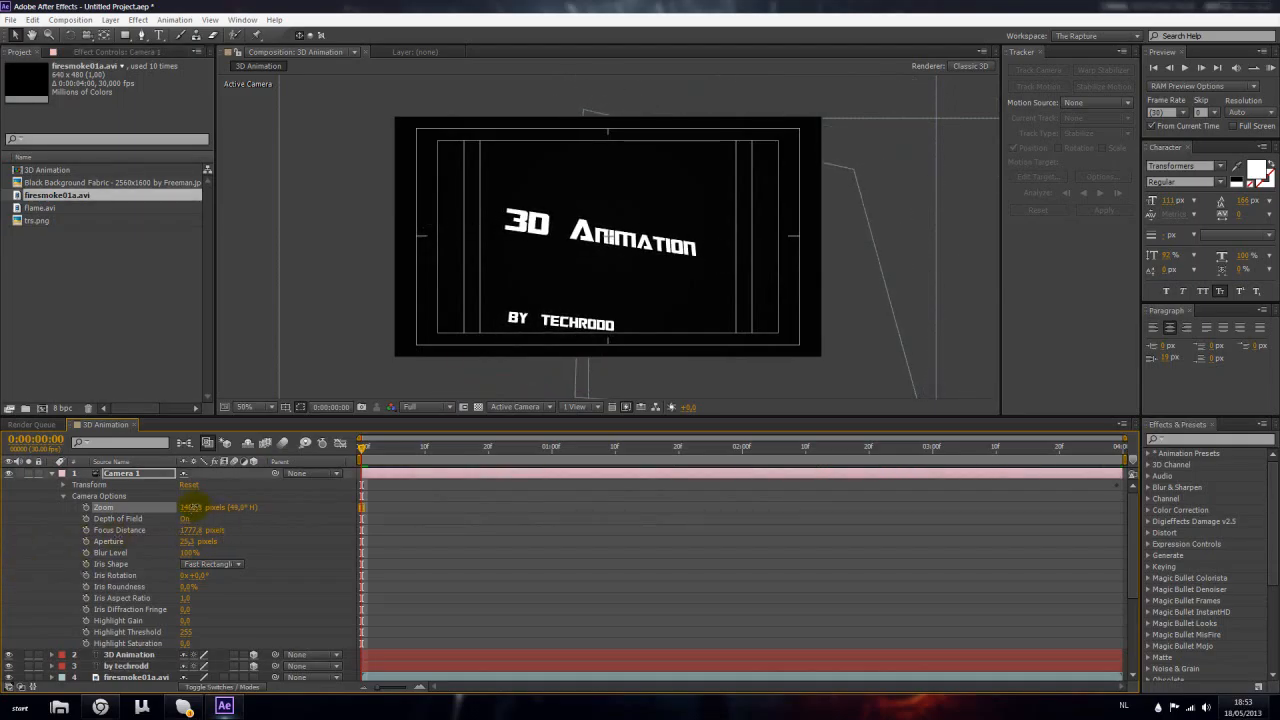
{"action": "left_click_drag", "start_coordinate": [65, 518], "coordinate": [500, 523]}
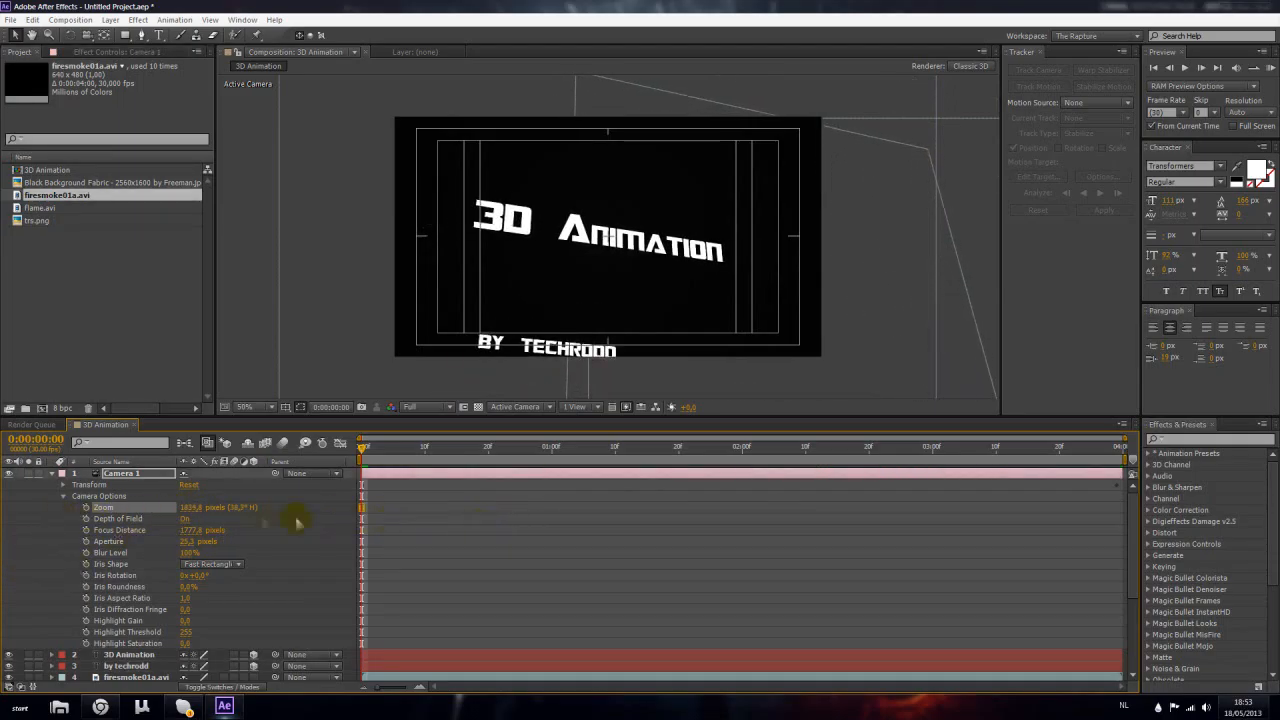
{"action": "left_click", "coordinate": [193, 507]}
{"action": "type", "text": "1777,8"}
{"action": "key", "text": "Return"}
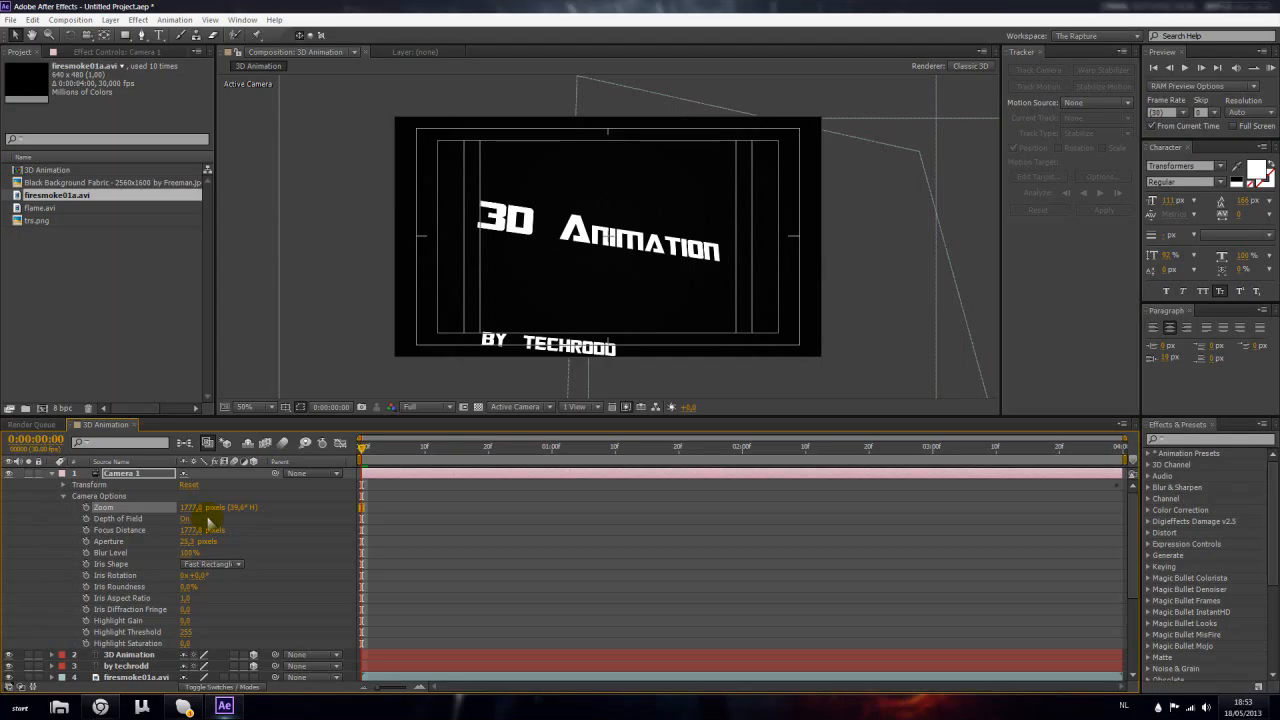
{"action": "left_click", "coordinate": [184, 520]}
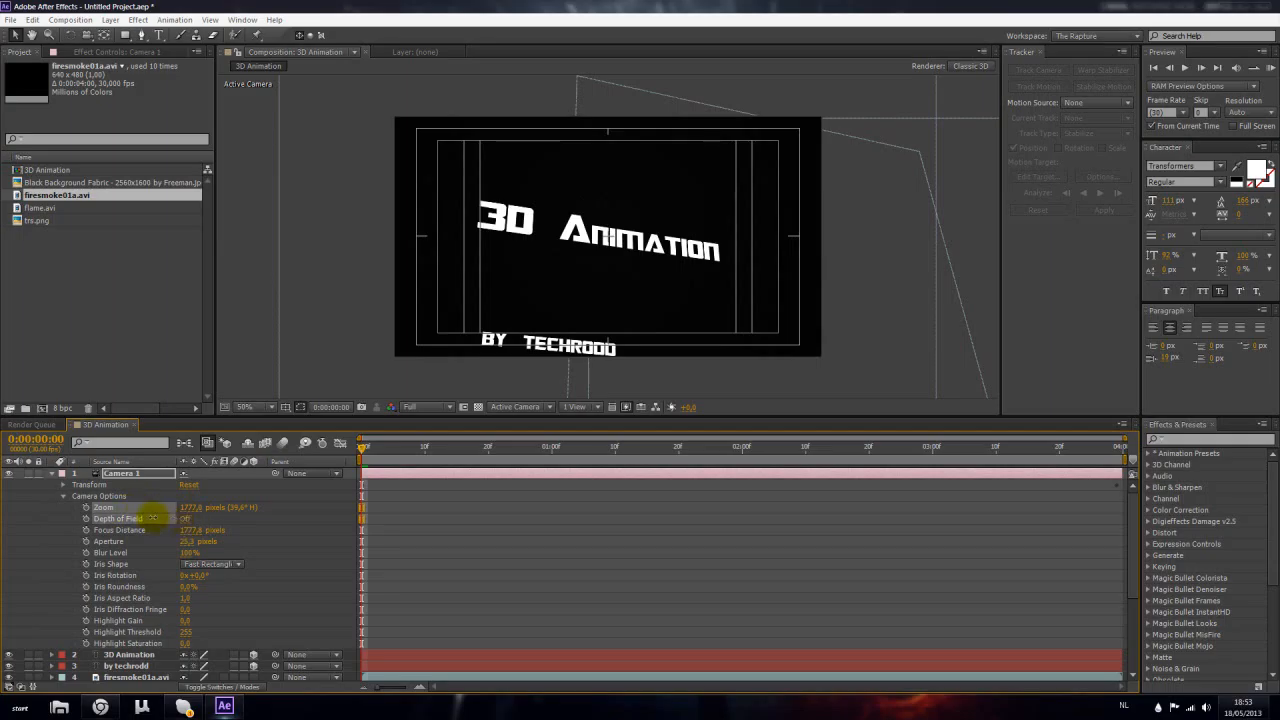
{"action": "left_click", "coordinate": [183, 519]}
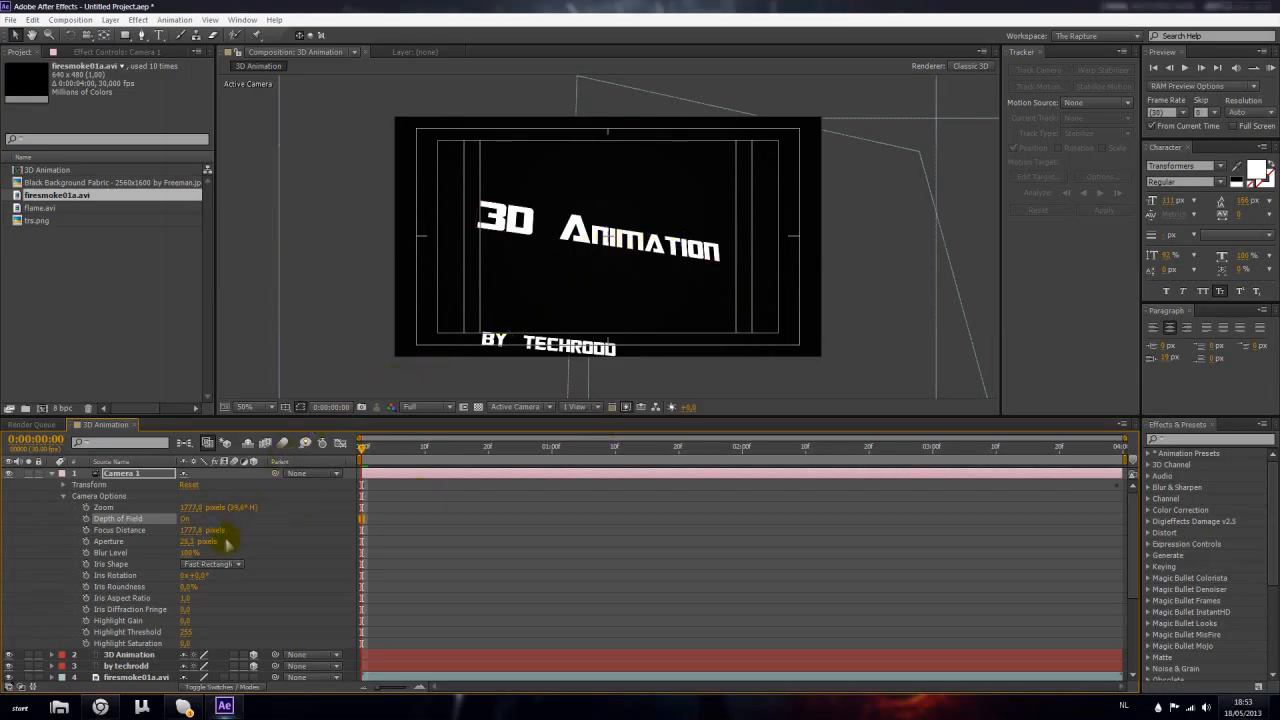
Raise Camera 1's Focus Distance to about 1820 pixels and collapse the expanded camera and smoke layer properties
{"action": "left_click_drag", "start_coordinate": [191, 530], "coordinate": [224, 529]}
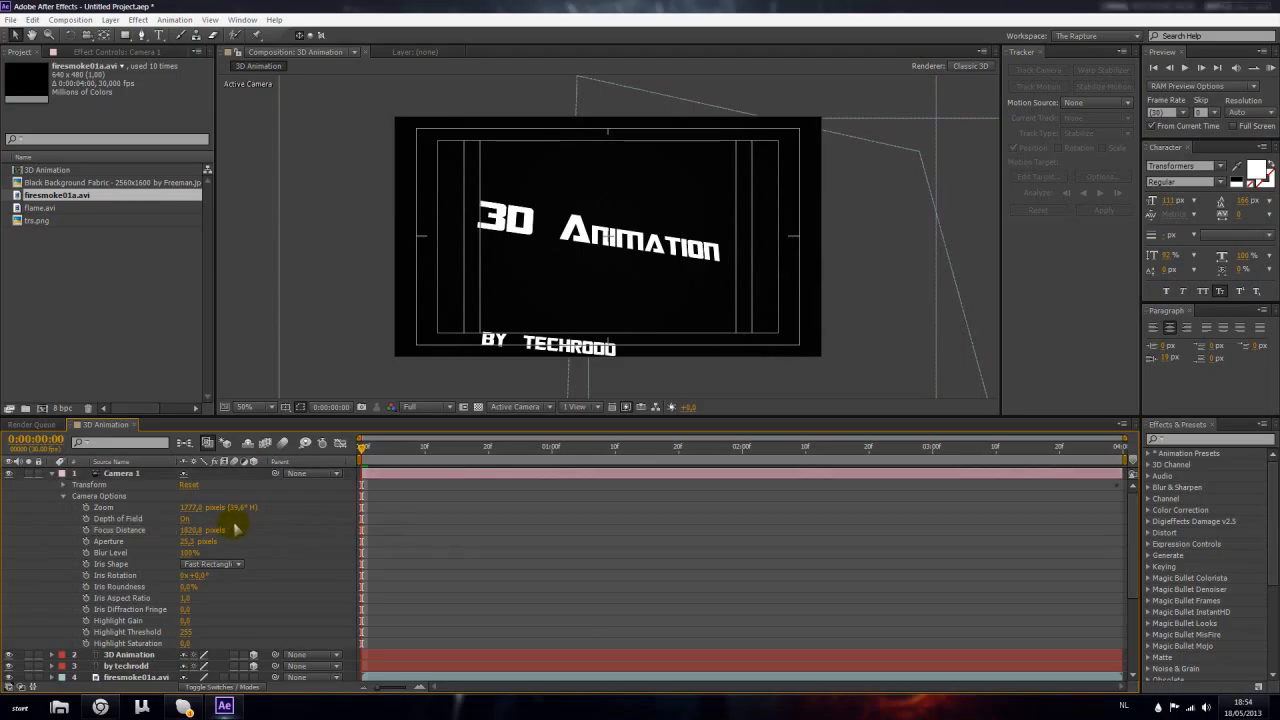
{"action": "left_click", "coordinate": [63, 496]}
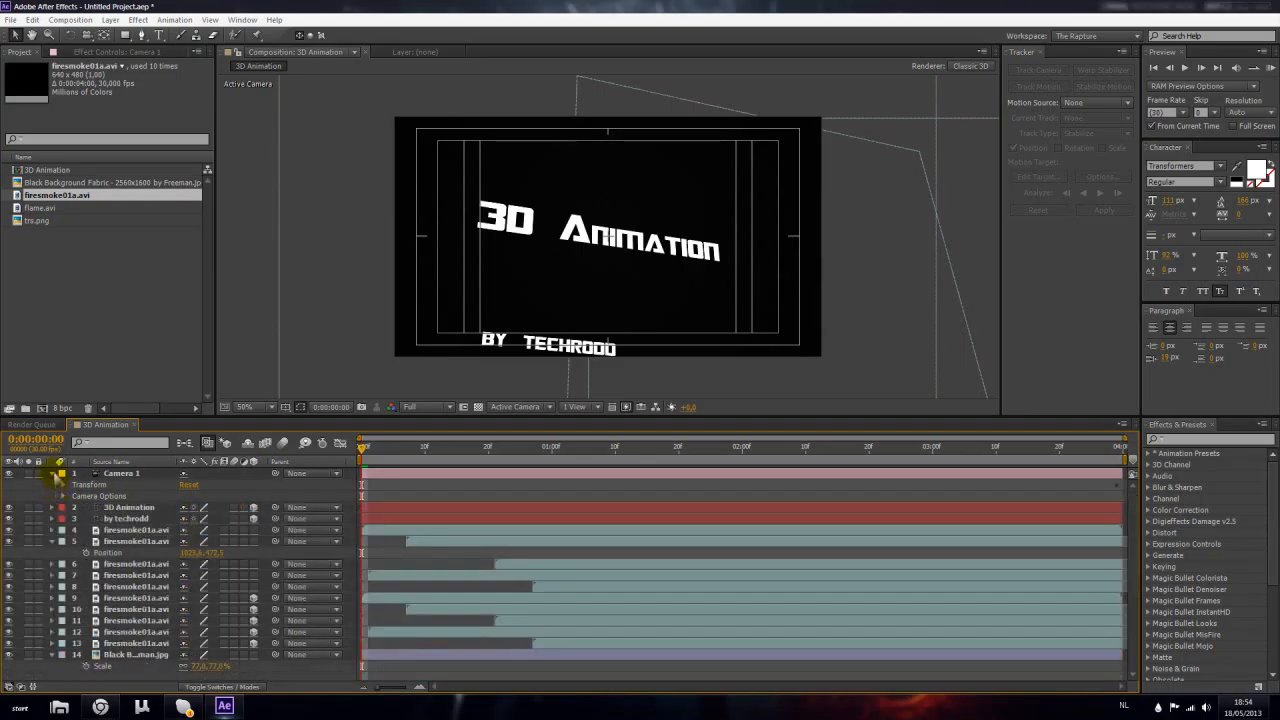
{"action": "left_click", "coordinate": [52, 473]}
{"action": "left_click", "coordinate": [51, 519]}
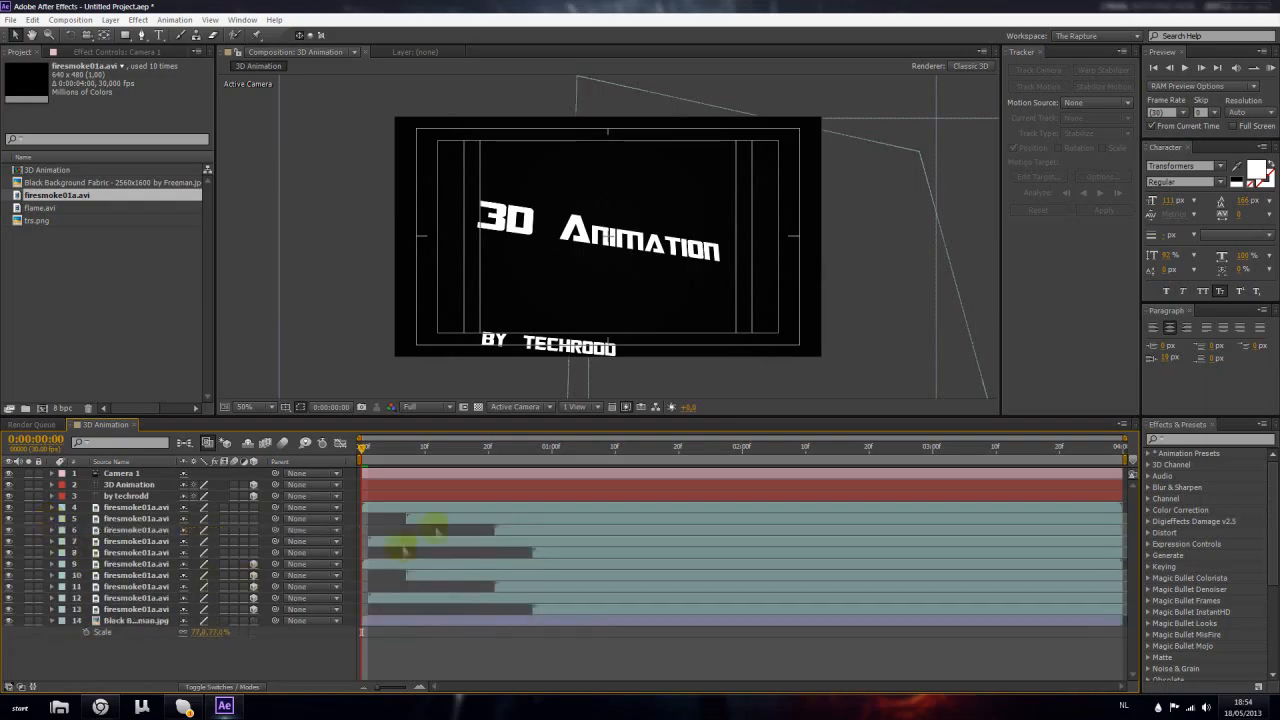
Try the Hard Mix, Linear Light, Classic Color Dodge and Color Burn blending modes on the 3D Animation layer
{"action": "left_click", "coordinate": [283, 443]}
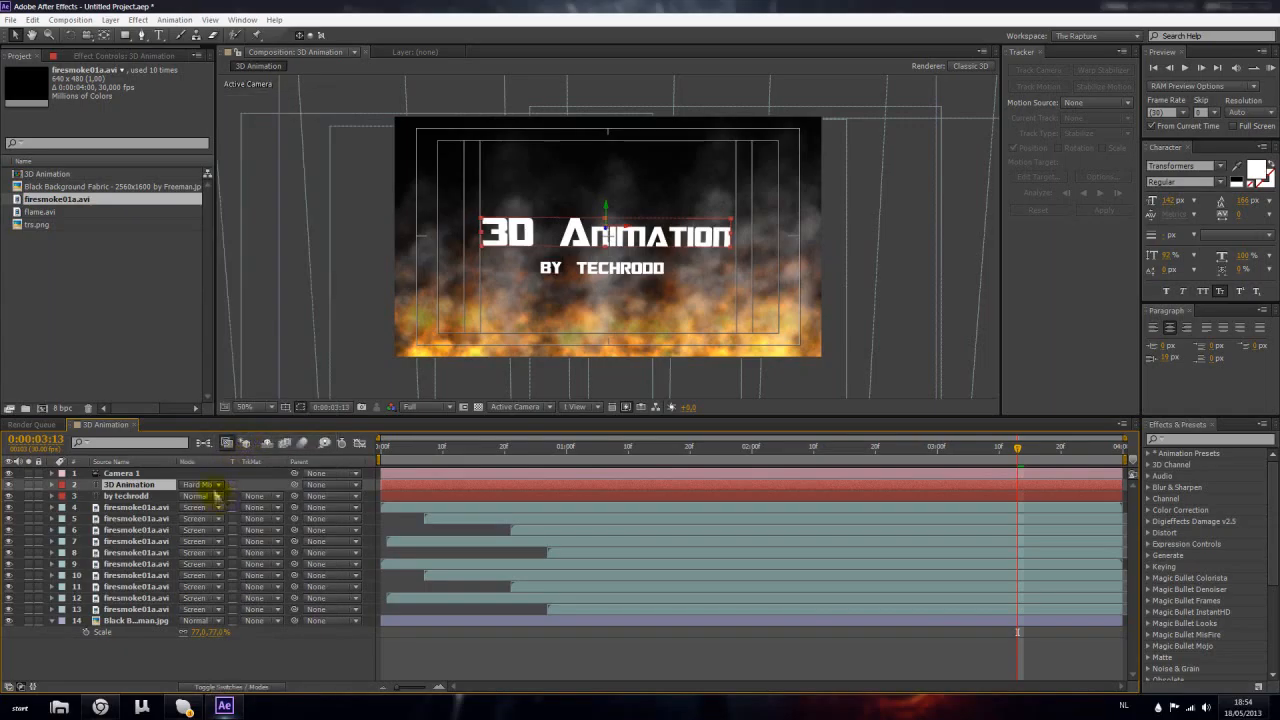
{"action": "left_click", "coordinate": [213, 487]}
{"action": "left_click", "coordinate": [252, 383]}
{"action": "left_click", "coordinate": [207, 485]}
{"action": "left_click", "coordinate": [252, 398]}
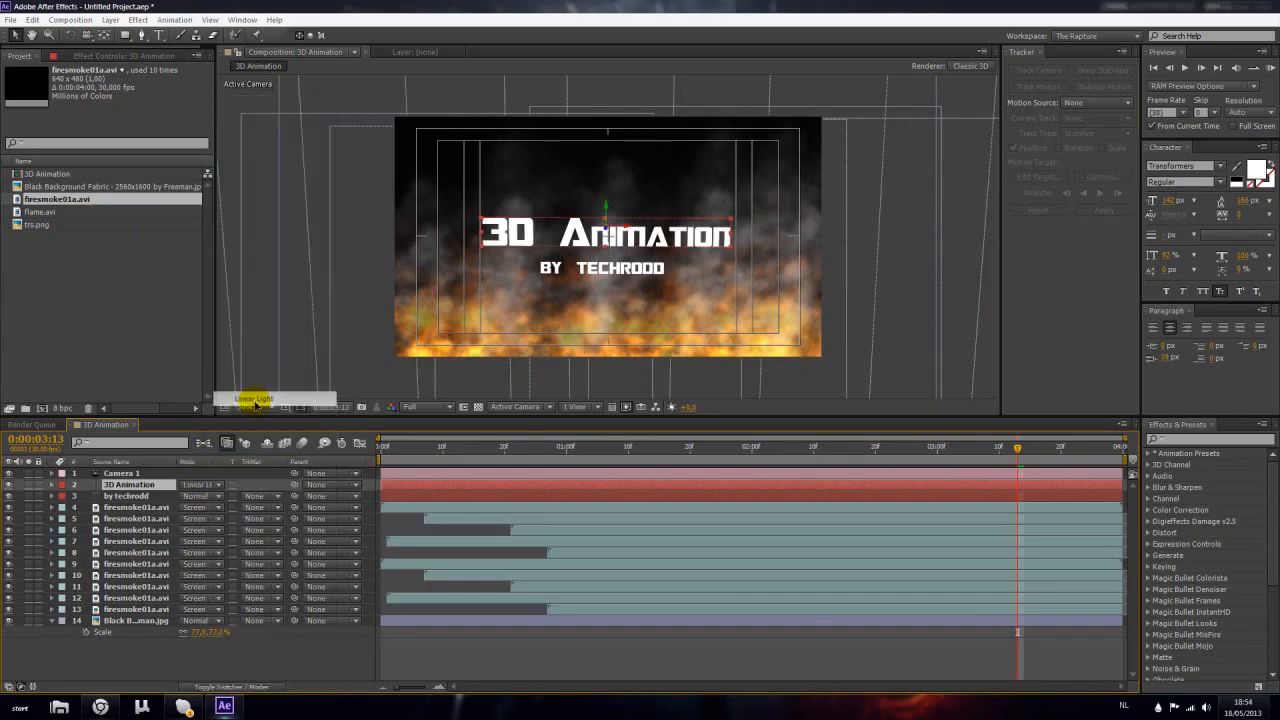
{"action": "left_click", "coordinate": [207, 485]}
{"action": "left_click", "coordinate": [268, 305]}
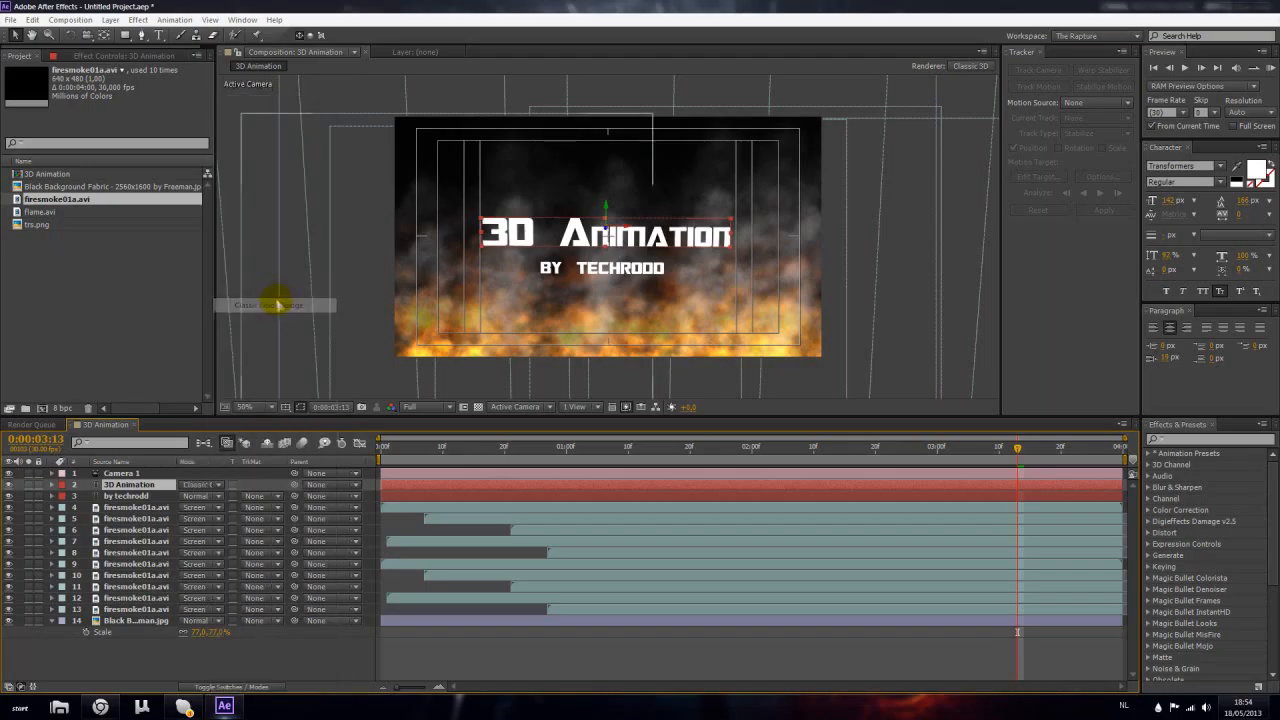
{"action": "left_click", "coordinate": [207, 485]}
{"action": "left_click", "coordinate": [253, 182]}
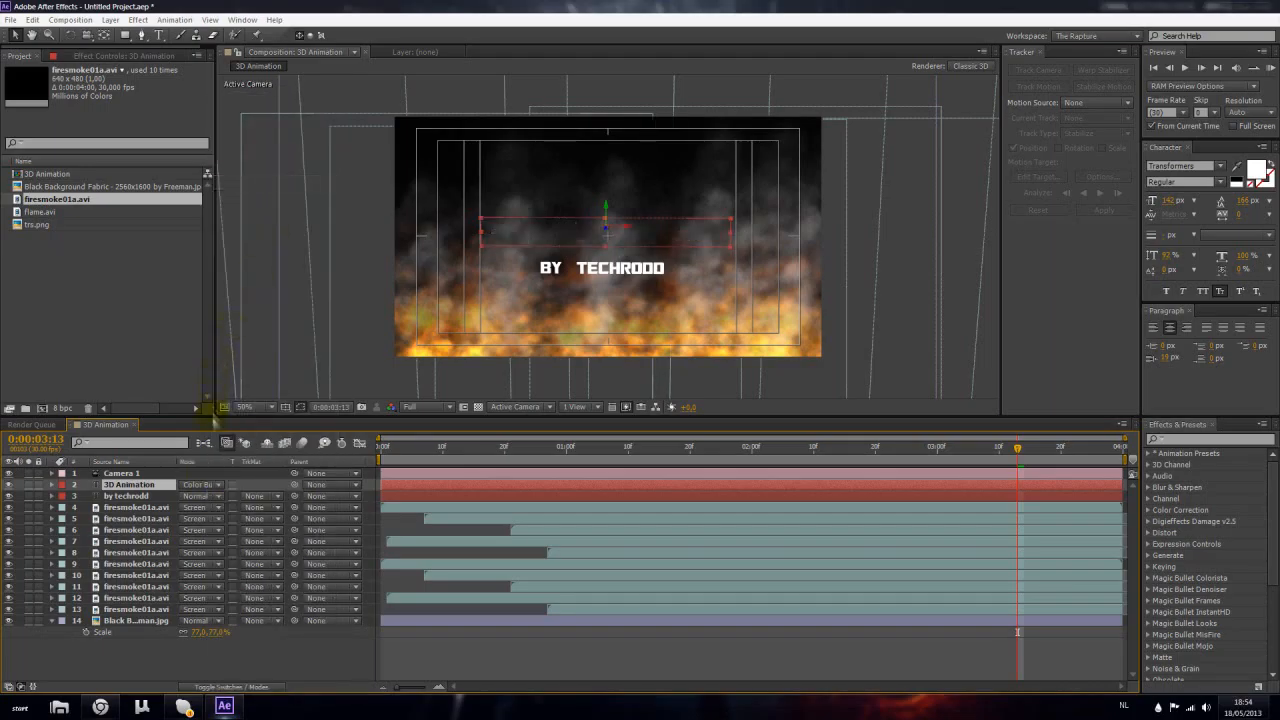
Set the 3D Animation layer's blending mode to Soft Light and the by techrodd layer's to Overlay
{"action": "left_click", "coordinate": [207, 485]}
{"action": "left_click", "coordinate": [257, 357]}
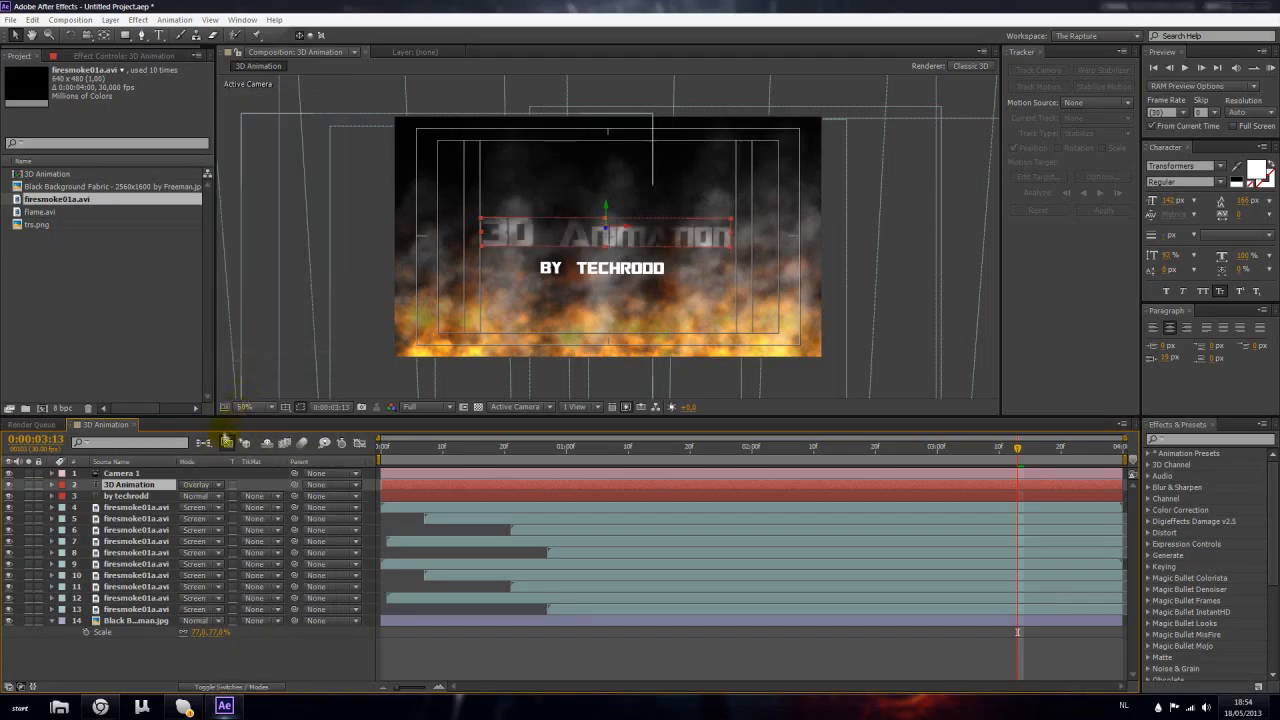
{"action": "left_click", "coordinate": [210, 501]}
{"action": "left_click", "coordinate": [257, 368]}
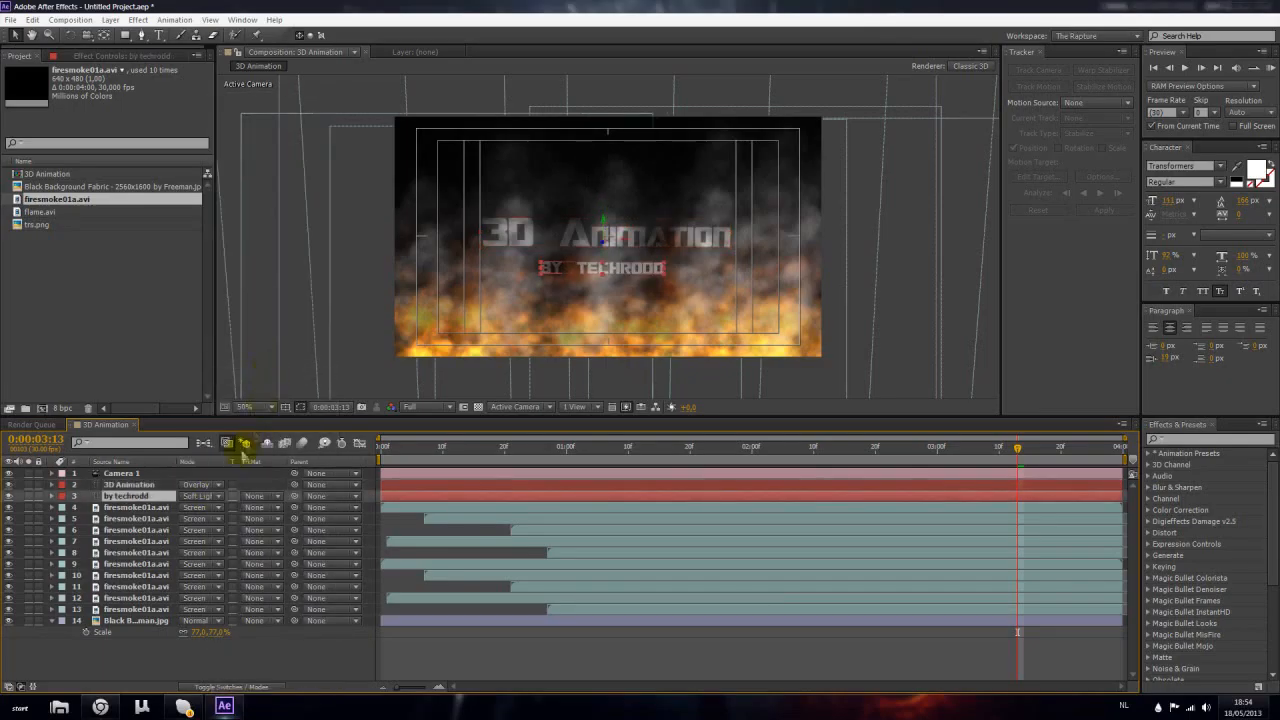
{"action": "left_click", "coordinate": [206, 486]}
{"action": "left_click", "coordinate": [257, 368]}
{"action": "left_click", "coordinate": [206, 486]}
{"action": "left_click", "coordinate": [250, 355]}
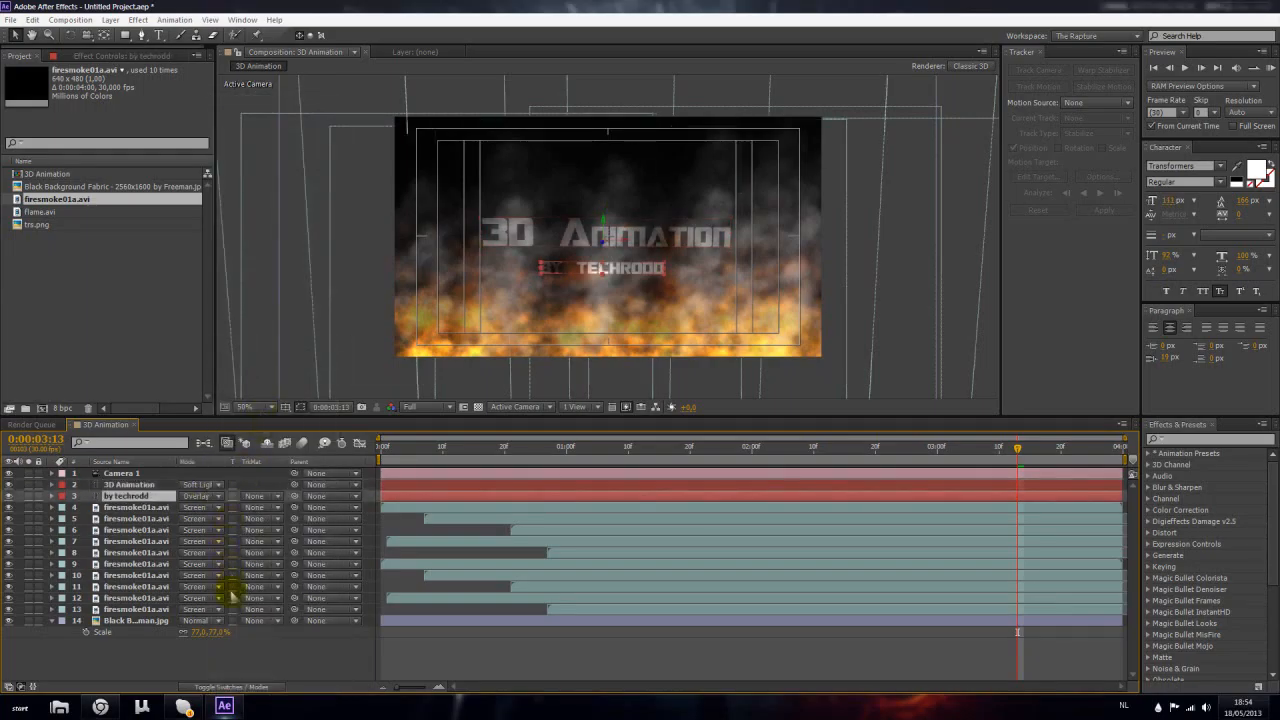
Scrub through the timeline to check how the blended titles look over the fire and smoke, ending at 0:00:03:15
{"action": "left_click_drag", "start_coordinate": [1018, 448], "coordinate": [937, 448]}
{"action": "left_click_drag", "start_coordinate": [847, 472], "coordinate": [385, 489]}
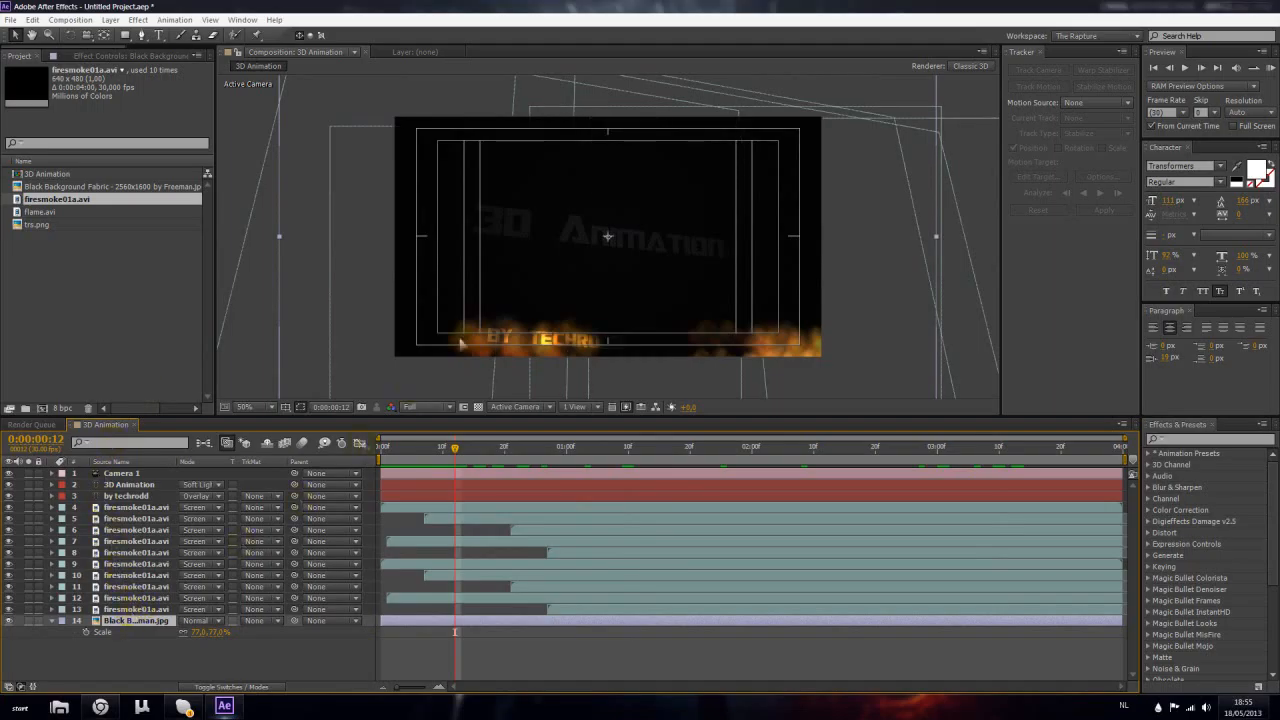
{"action": "key", "text": "period"}
{"action": "key", "text": "period"}
{"action": "scroll", "coordinate": [559, 241], "scroll_direction": "up", "scroll_amount": 1}
{"action": "scroll", "coordinate": [600, 222], "scroll_direction": "down", "scroll_amount": 4}
{"action": "scroll", "coordinate": [594, 223], "scroll_direction": "up", "scroll_amount": 1}
{"action": "left_click_drag", "start_coordinate": [463, 464], "coordinate": [1030, 466]}
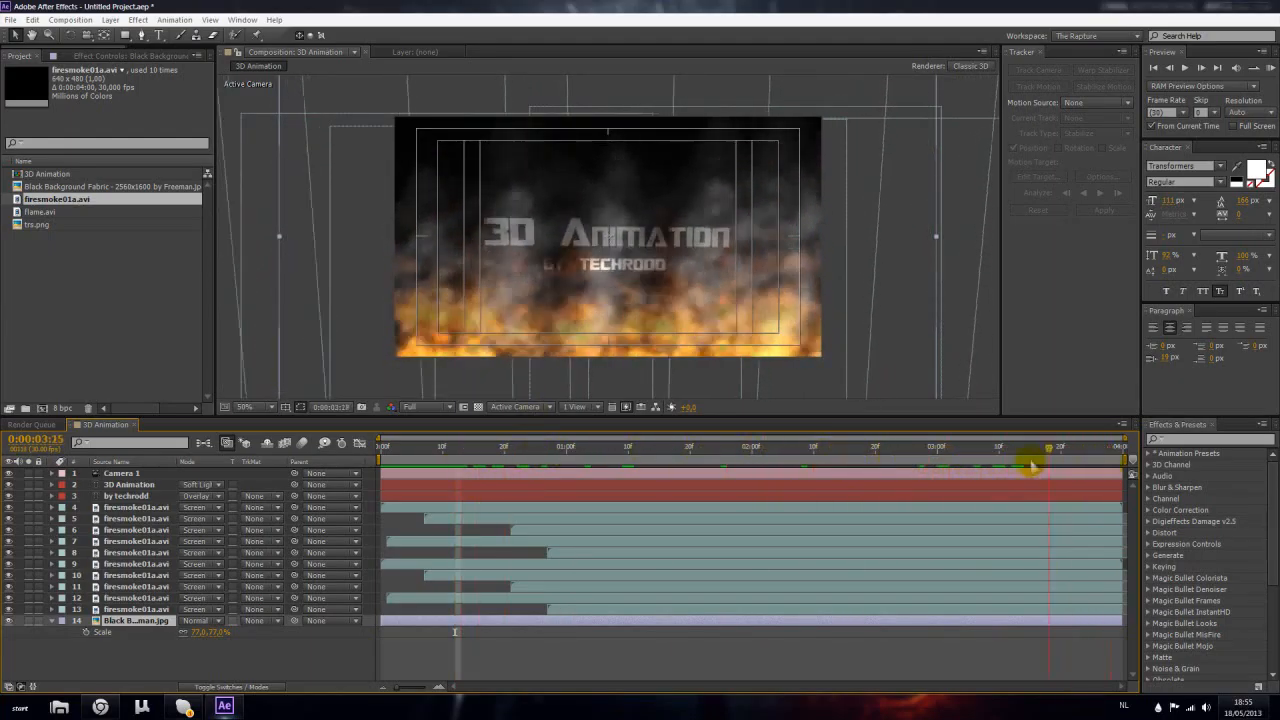
With the 3D Animation layer selected, look through the effect categories and animation presets for the text presets
{"action": "left_click", "coordinate": [135, 485]}
{"action": "left_click", "coordinate": [1203, 440]}
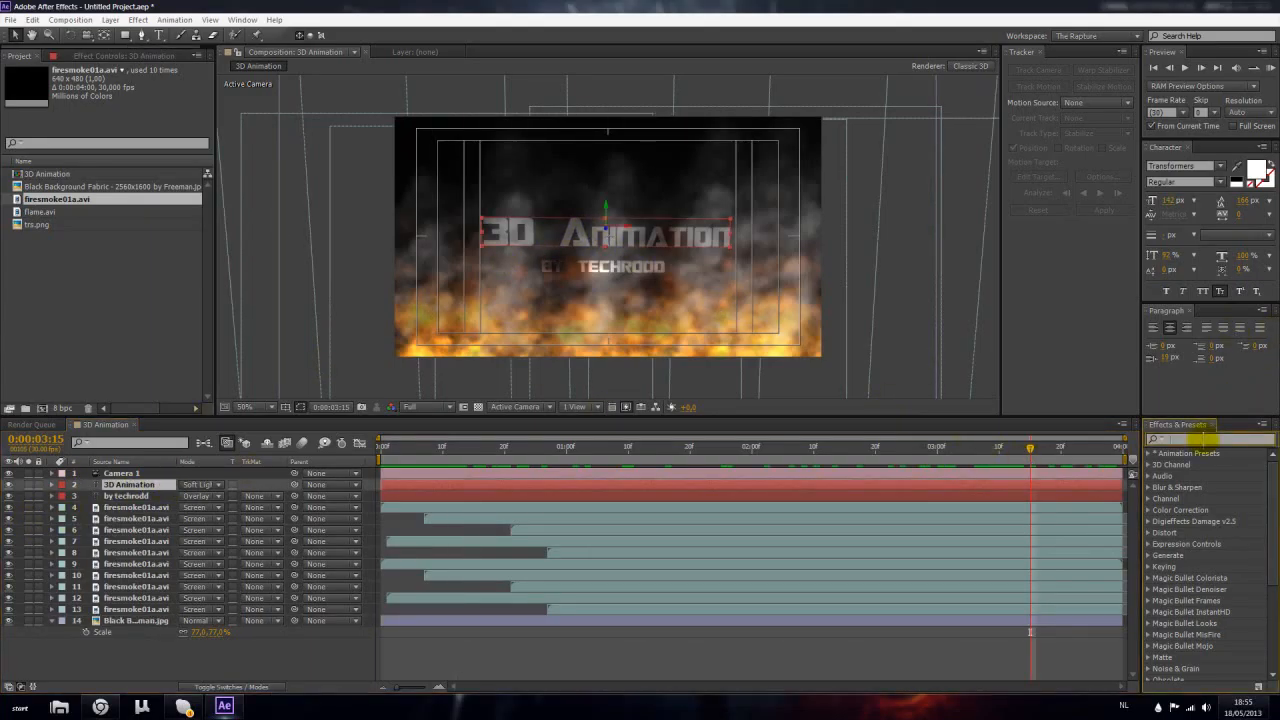
{"action": "type", "text": "t"}
{"action": "key", "text": "BackSpace"}
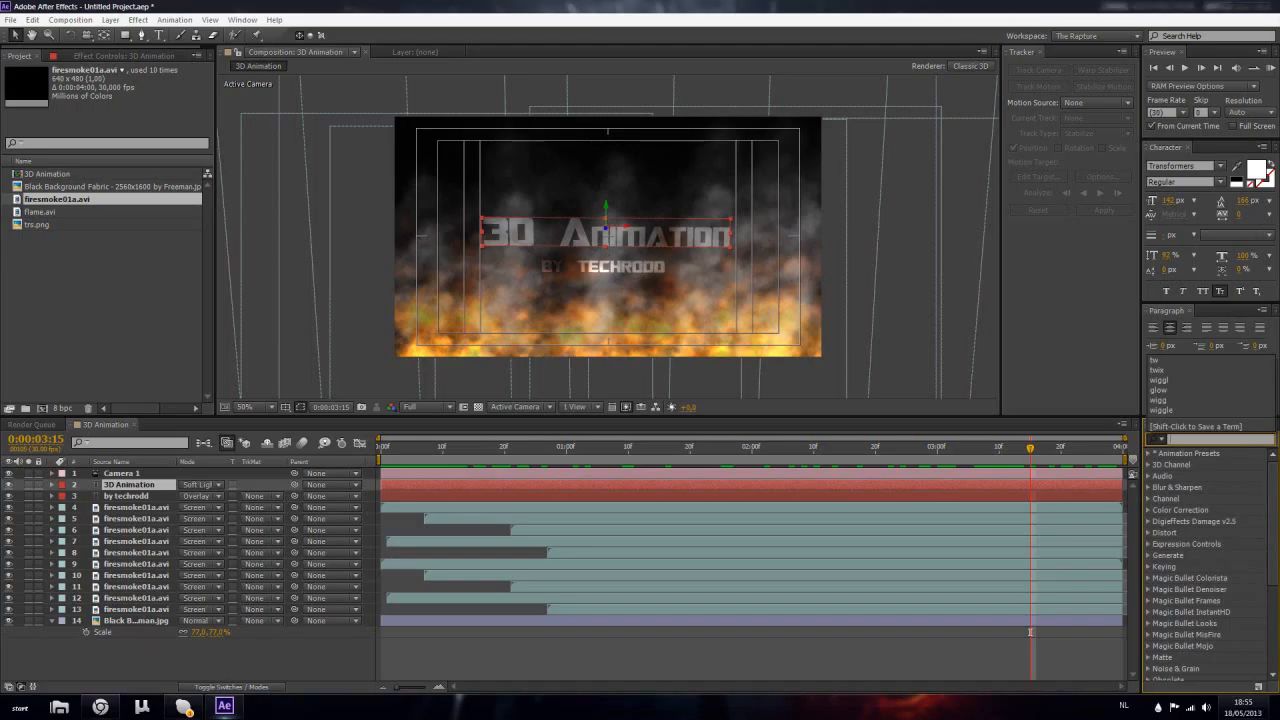
{"action": "scroll", "coordinate": [1185, 614], "scroll_direction": "down", "scroll_amount": 3}
{"action": "scroll", "coordinate": [1183, 614], "scroll_direction": "up", "scroll_amount": 3}
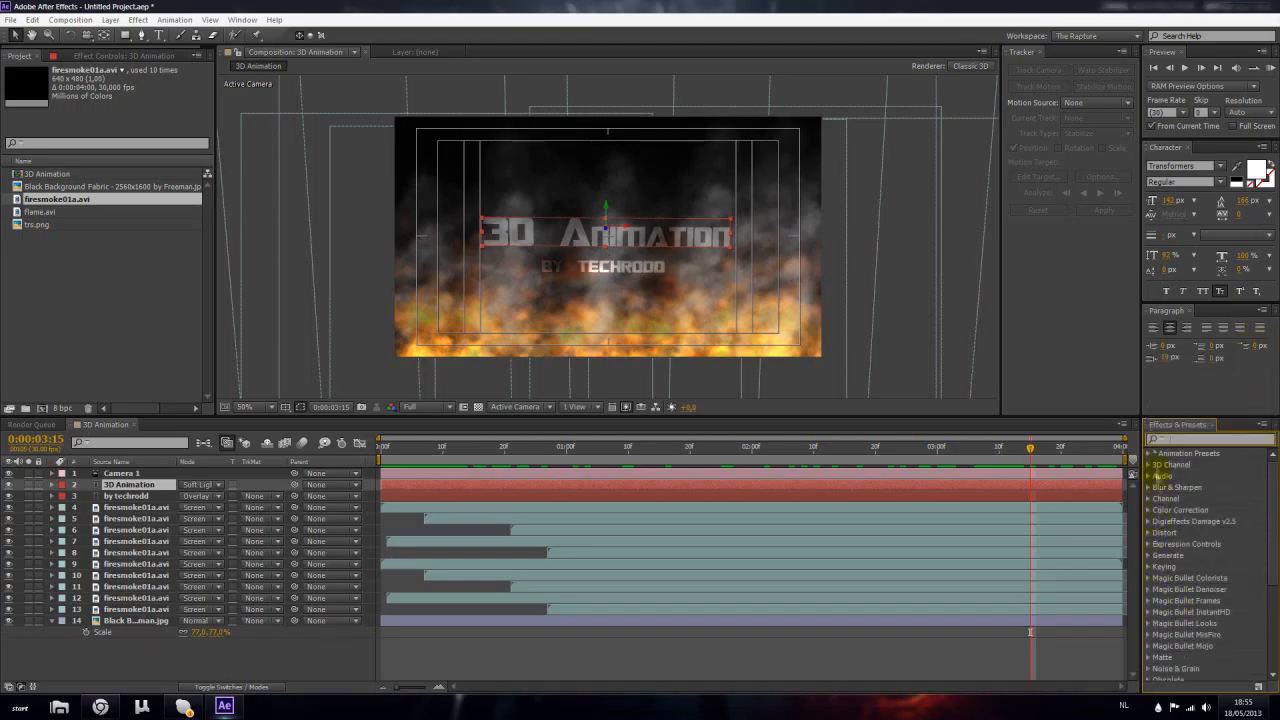
{"action": "scroll", "coordinate": [1157, 457], "scroll_direction": "down", "scroll_amount": 3}
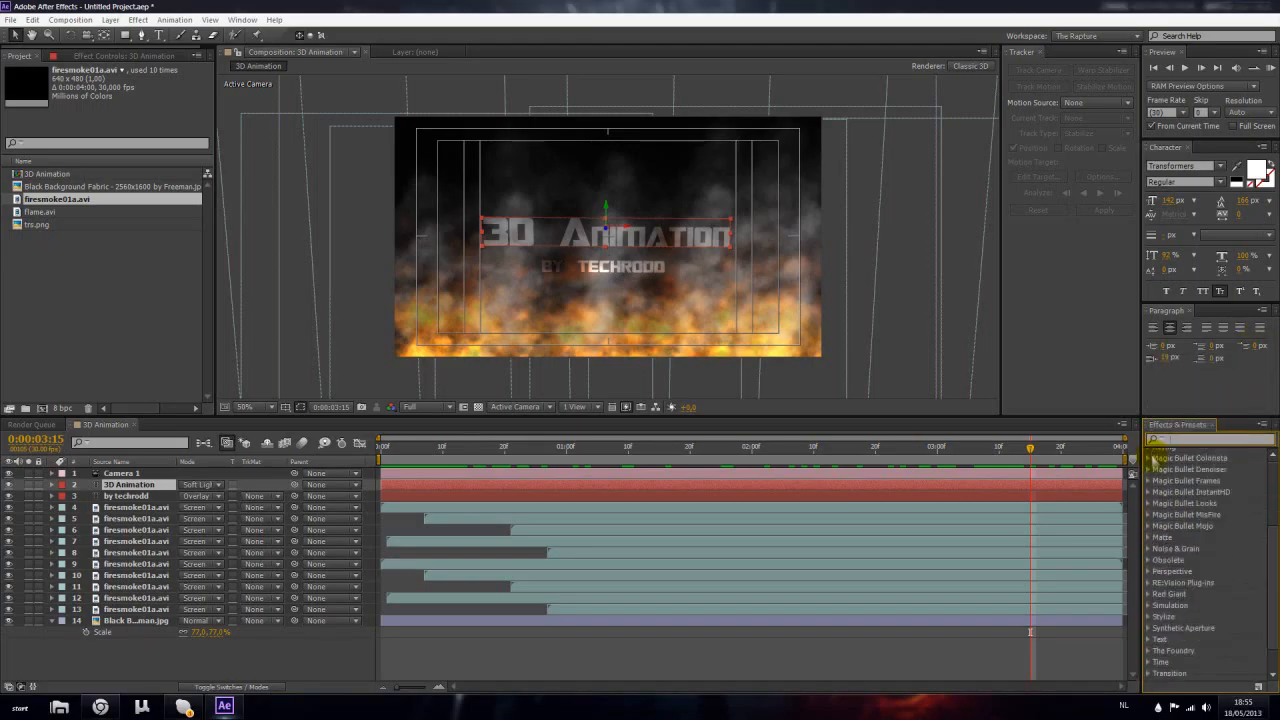
{"action": "left_click", "coordinate": [1152, 640]}
{"action": "scroll", "coordinate": [1160, 600], "scroll_direction": "up", "scroll_amount": 5}
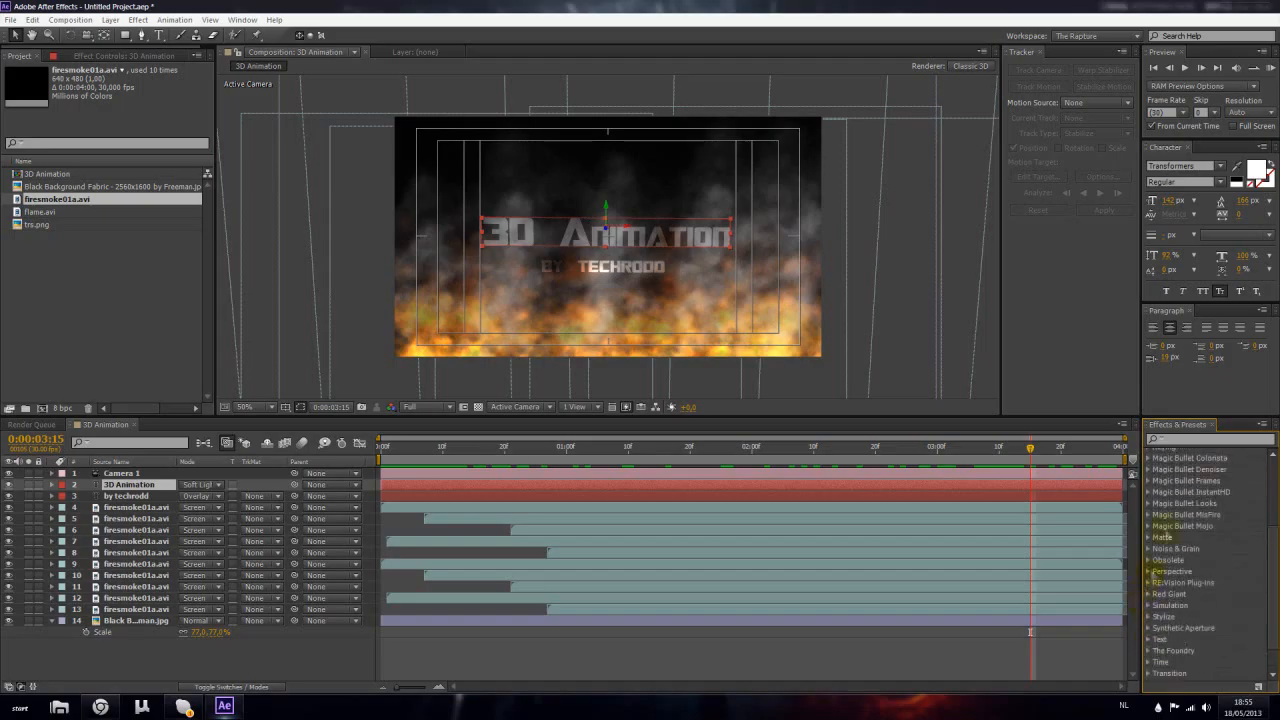
{"action": "left_click", "coordinate": [1152, 453]}
{"action": "scroll", "coordinate": [1168, 530], "scroll_direction": "down", "scroll_amount": 6}
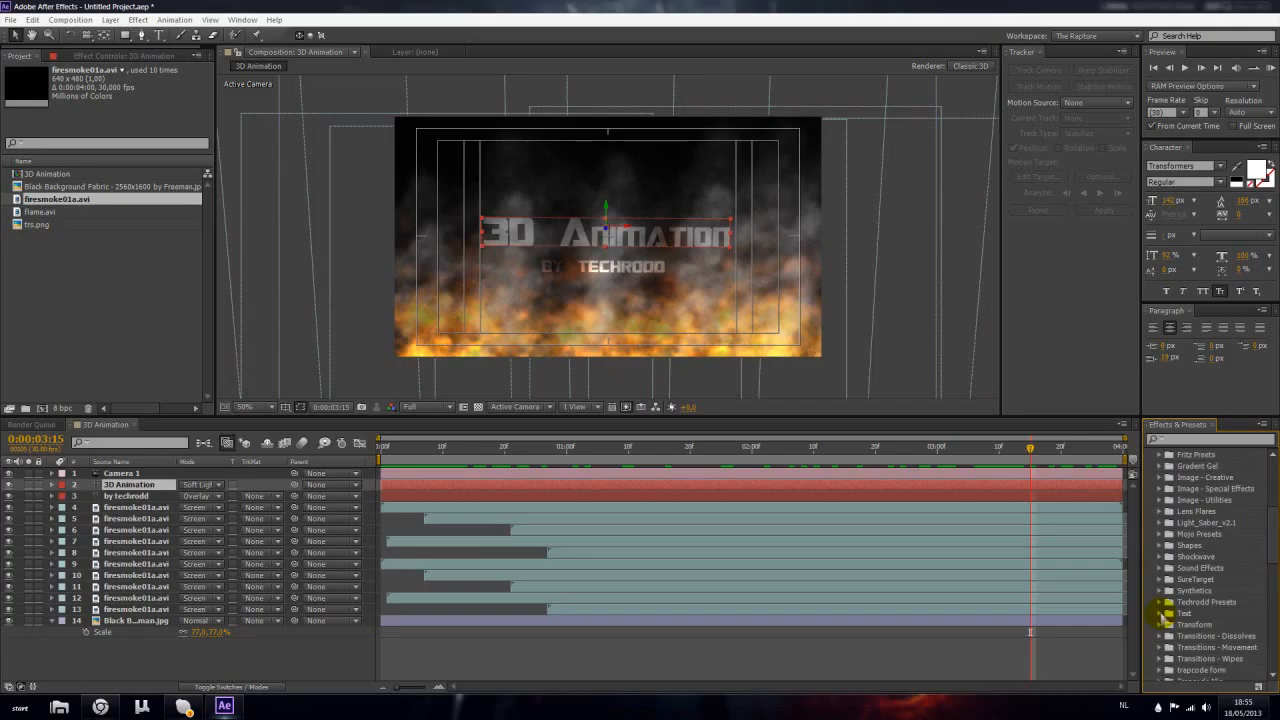
Open the 3D Text presets, widen the list to read the full names, and select 3D Fly Down & Unfold
{"action": "left_click", "coordinate": [1160, 613]}
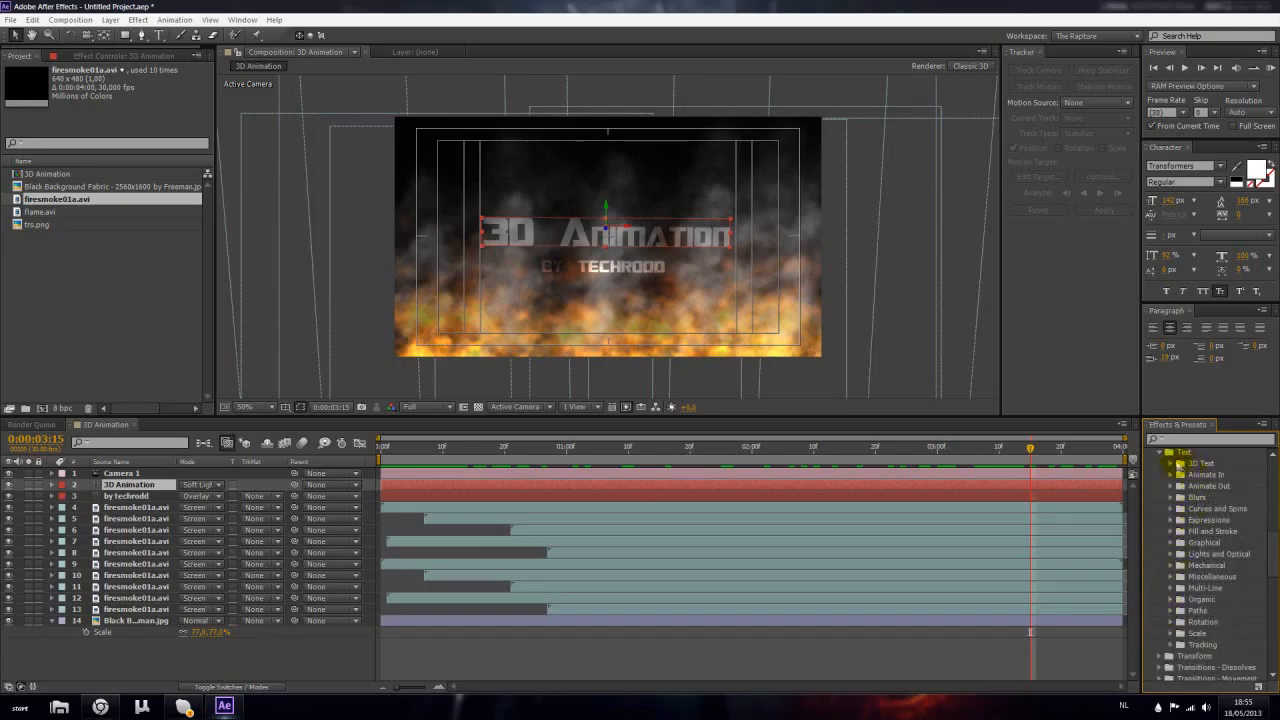
{"action": "left_click", "coordinate": [1172, 466]}
{"action": "scroll", "coordinate": [1240, 520], "scroll_direction": "down", "scroll_amount": 4}
{"action": "left_click_drag", "start_coordinate": [1140, 536], "coordinate": [991, 538]}
{"action": "left_click", "coordinate": [1077, 541]}
{"action": "scroll", "coordinate": [1100, 536], "scroll_direction": "up", "scroll_amount": 1}
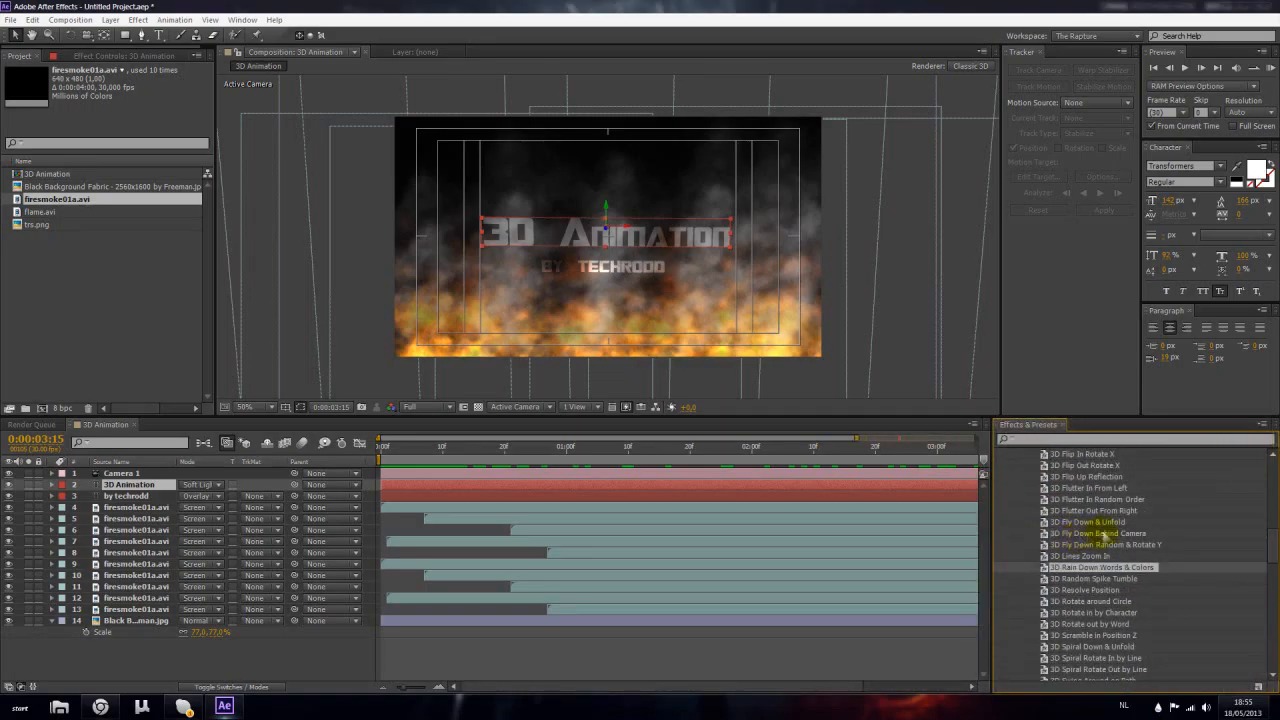
{"action": "left_click", "coordinate": [1101, 524]}
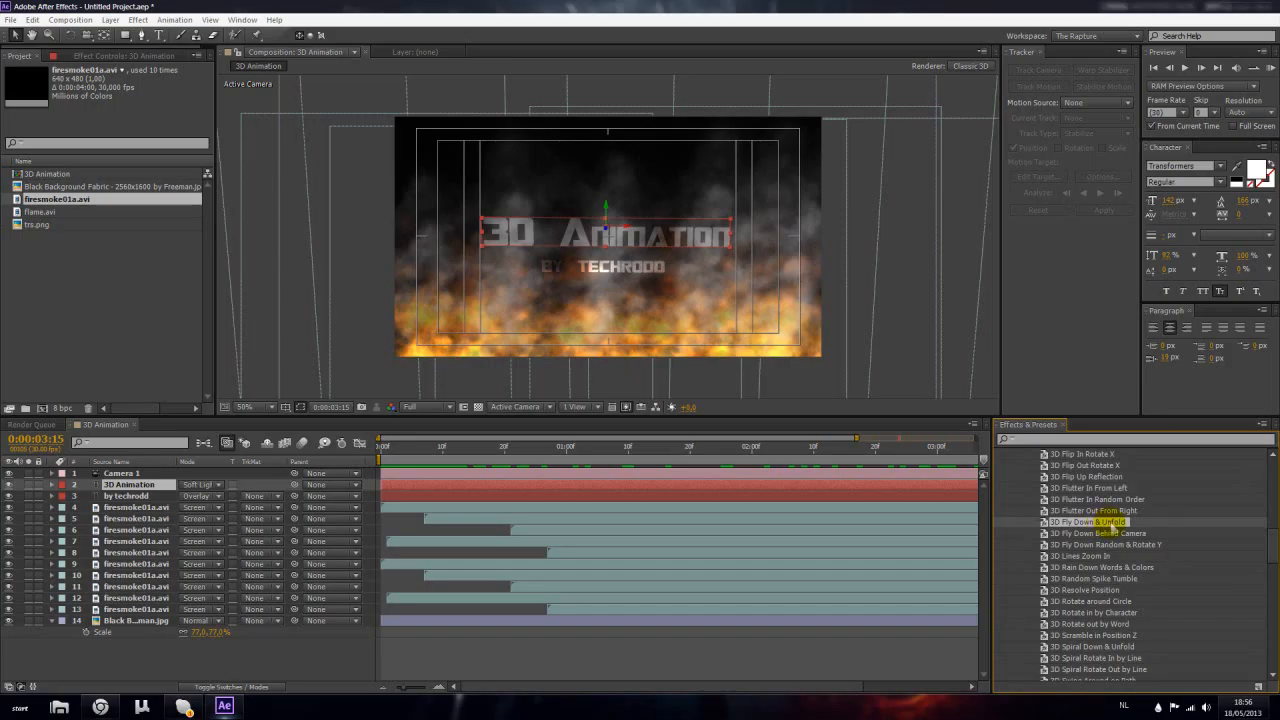
At 0:00:00:02, apply the 3D Fly Down & Unfold preset to the 3D Animation layer
{"action": "mouse_move", "coordinate": [389, 458]}
{"action": "left_mouse_down"}
{"action": "mouse_move", "coordinate": [380, 449]}
{"action": "mouse_move", "coordinate": [391, 451]}
{"action": "left_mouse_up"}
{"action": "left_click", "coordinate": [397, 494]}
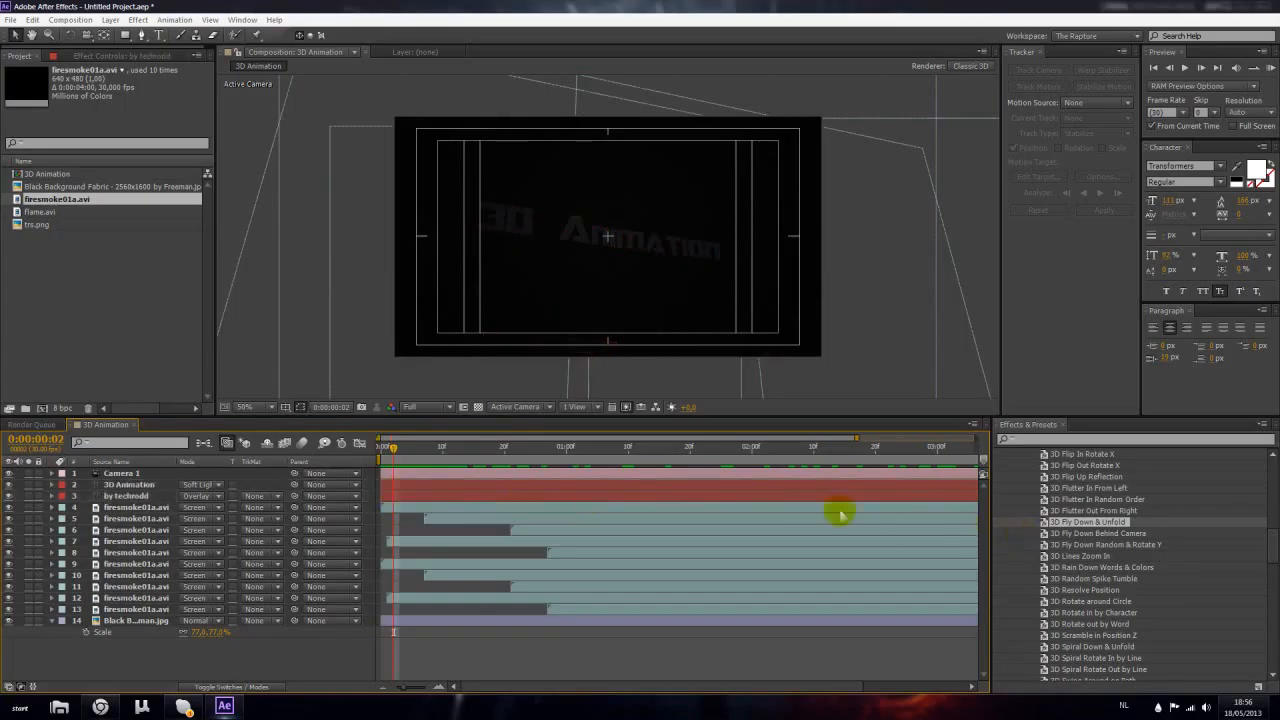
{"action": "left_click", "coordinate": [629, 486]}
{"action": "left_click", "coordinate": [1112, 526]}
{"action": "double_click", "coordinate": [1112, 526]}
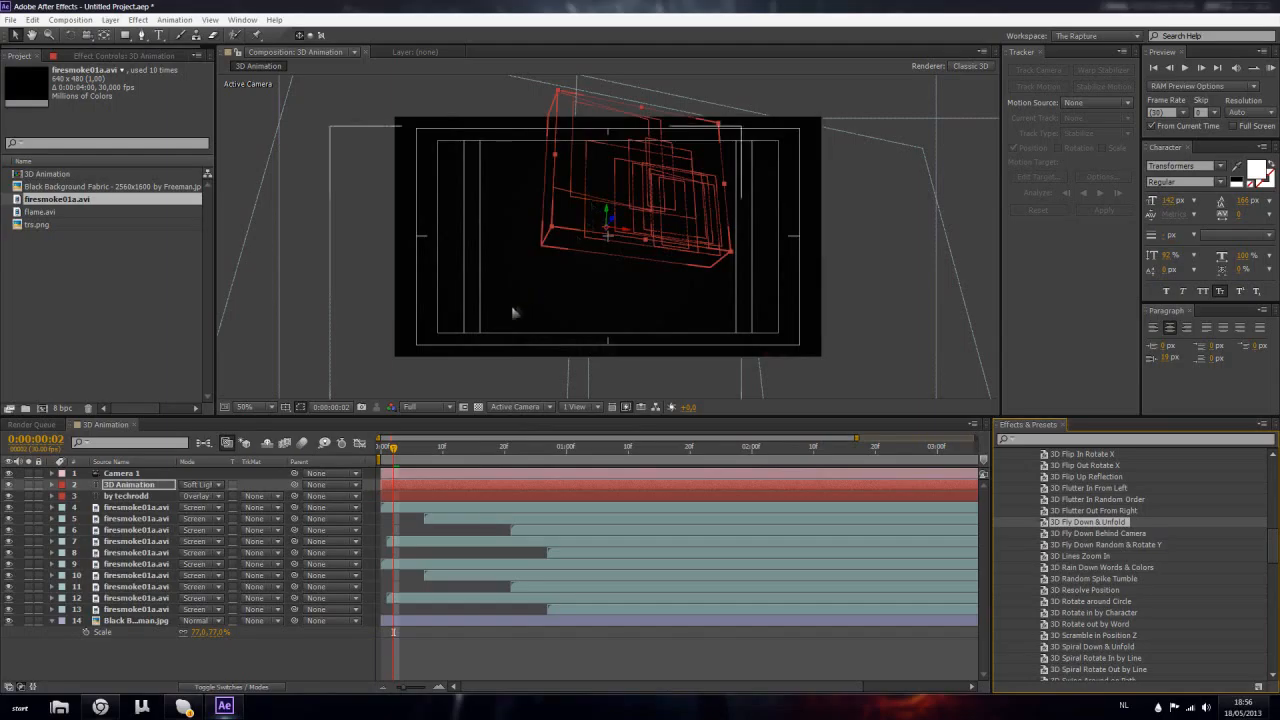
Preview the title animation from the start and scrub to 0:00:01:05 to examine the letters unfolding
{"action": "left_click_drag", "start_coordinate": [397, 452], "coordinate": [360, 486]}
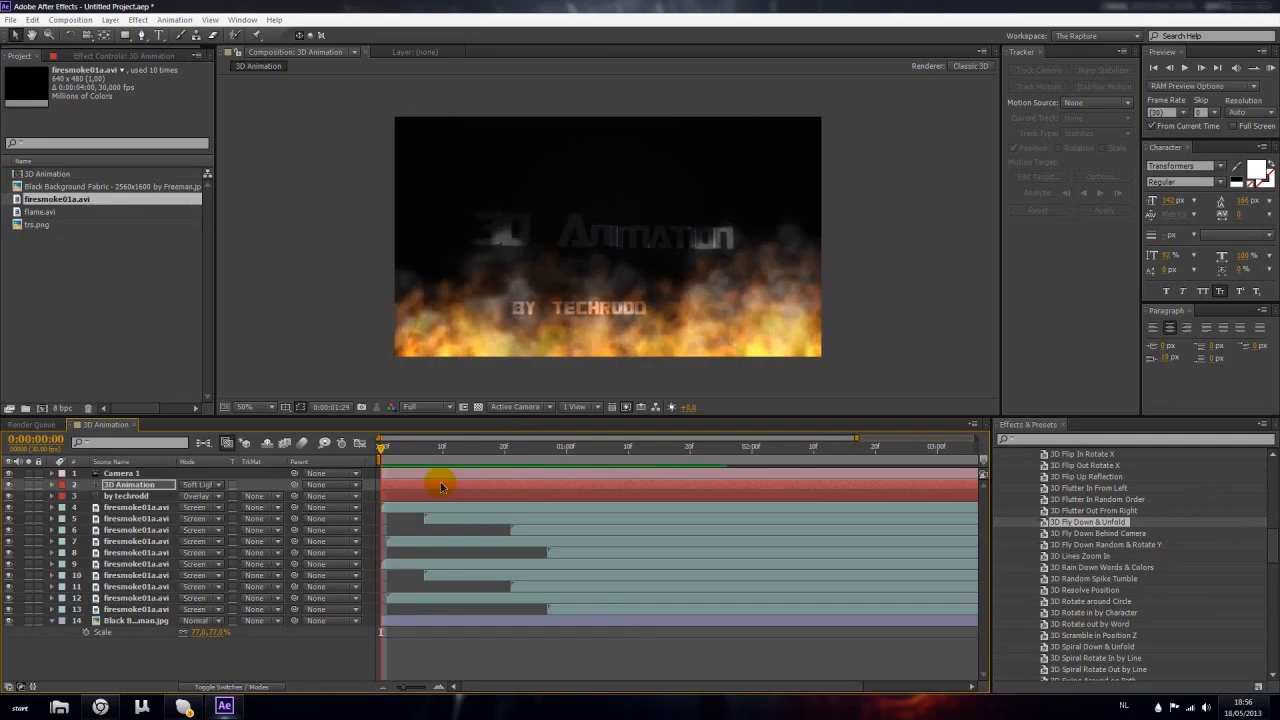
{"action": "key", "text": "space"}
{"action": "key", "text": "space"}
{"action": "left_click_drag", "start_coordinate": [422, 455], "coordinate": [597, 448]}
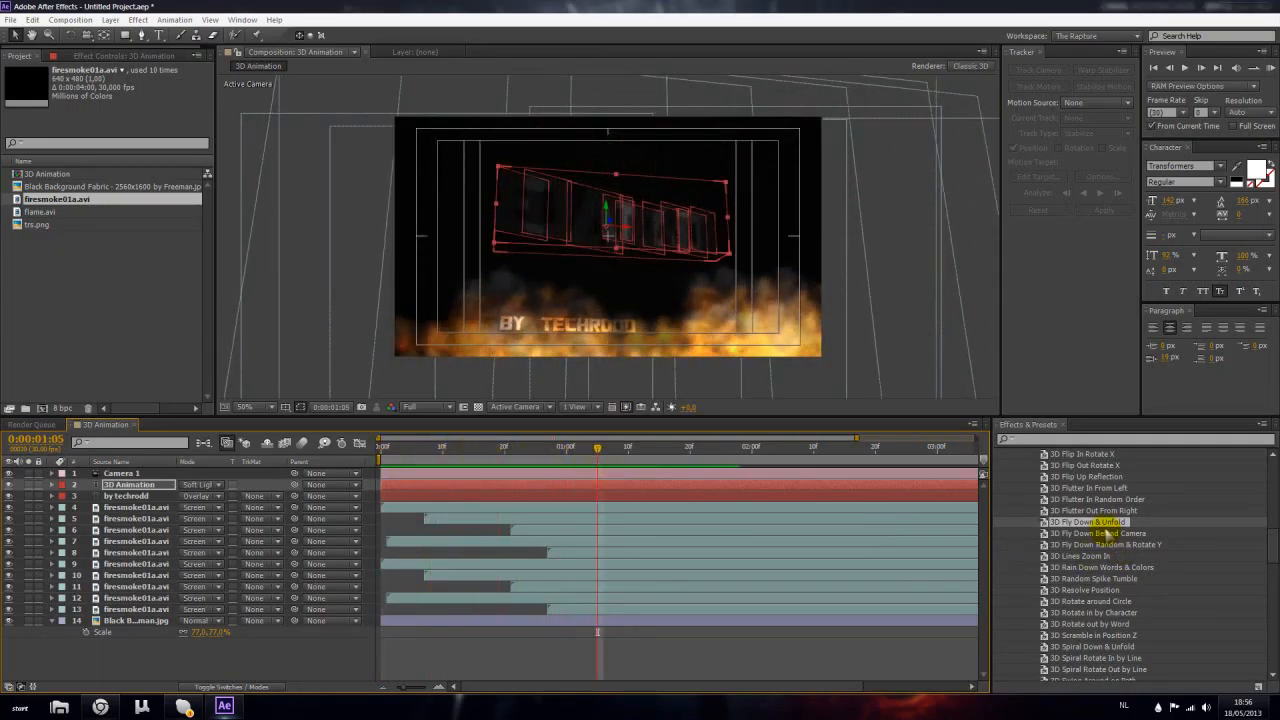
Undo the 3D Fly Down & Unfold preset and try 3D Lines Zoom In on the 3D Animation layer at 0:00:00:02
{"action": "key", "text": "ctrl+z"}
{"action": "scroll", "coordinate": [1105, 533], "scroll_direction": "down", "scroll_amount": 1}
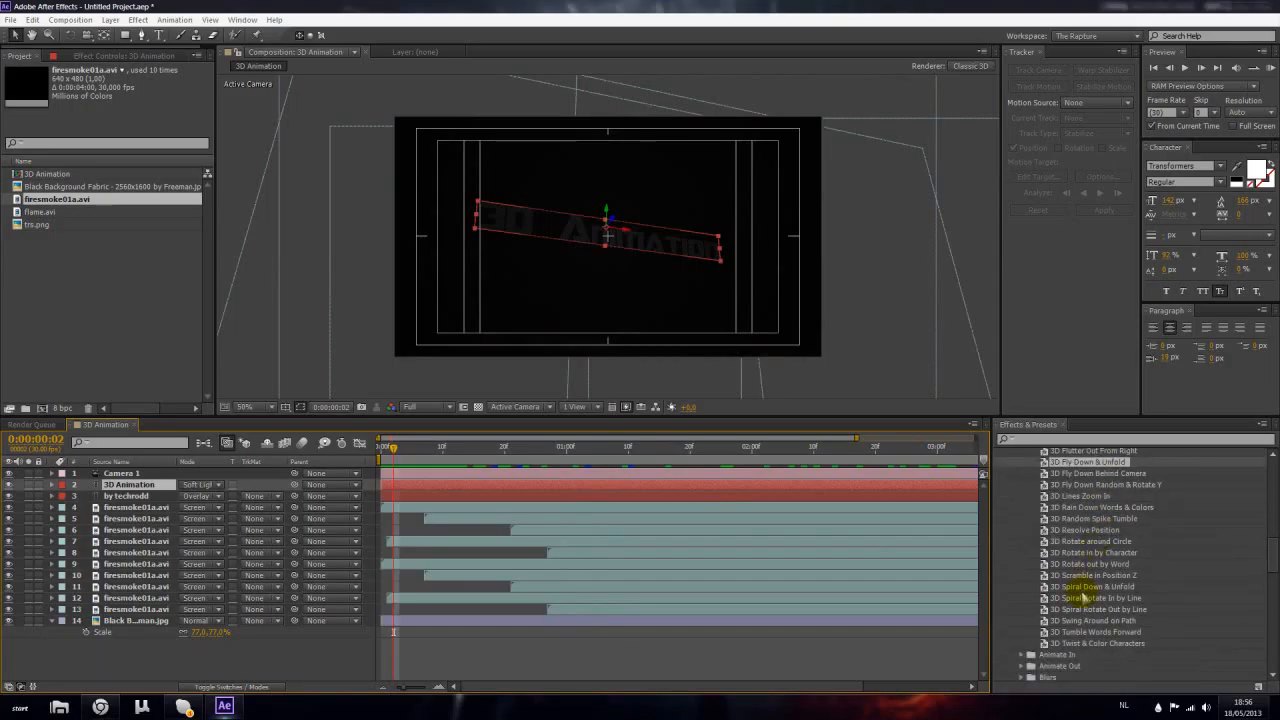
{"action": "scroll", "coordinate": [1077, 603], "scroll_direction": "up", "scroll_amount": 1}
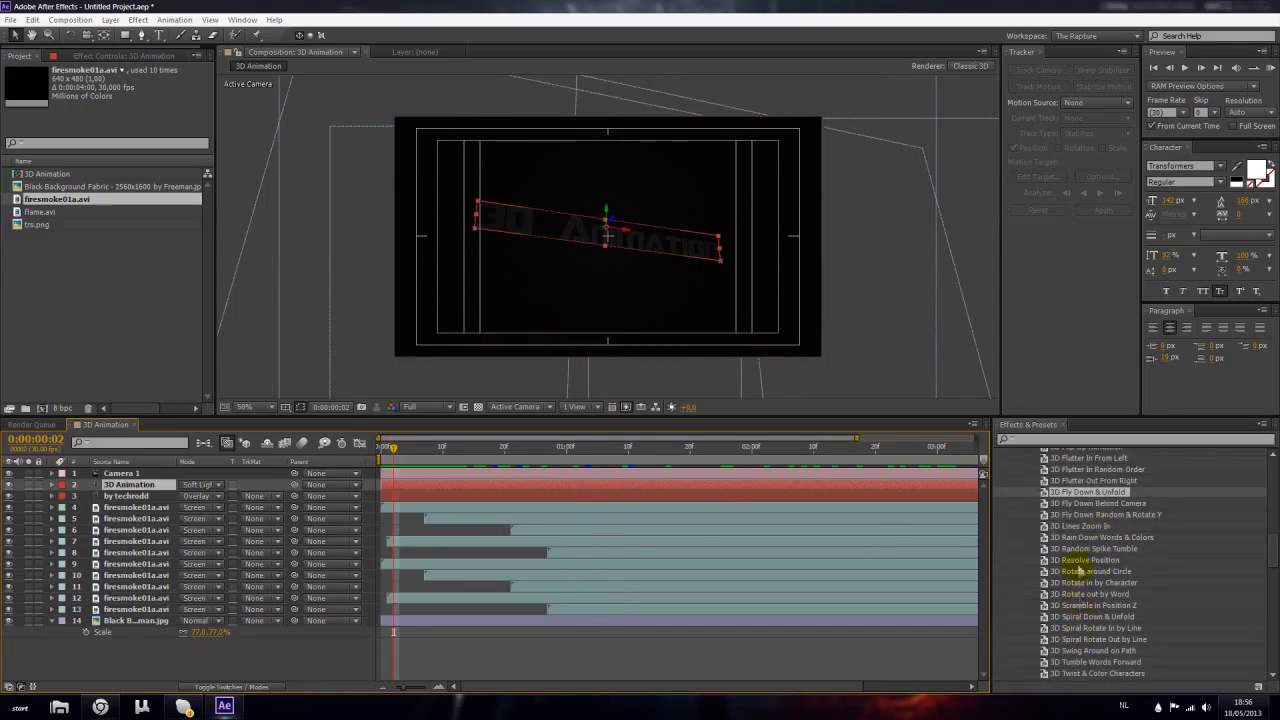
{"action": "double_click", "coordinate": [1080, 527]}
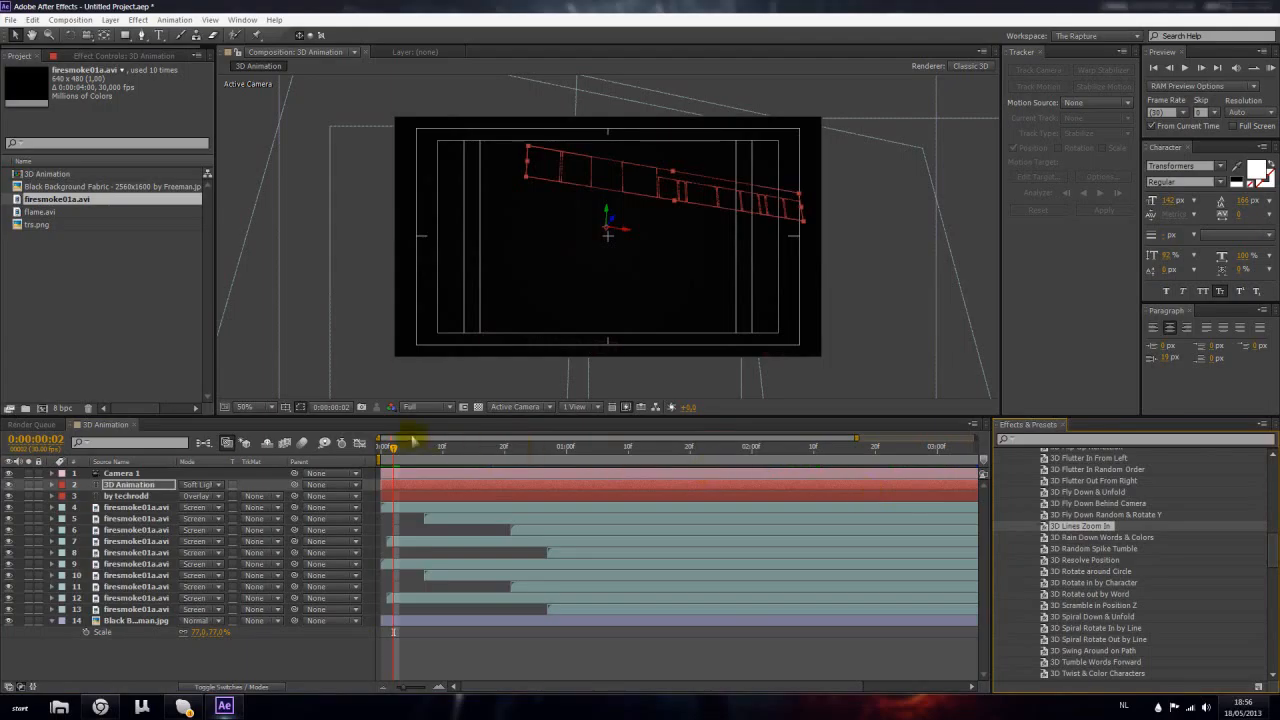
{"action": "left_click_drag", "start_coordinate": [409, 467], "coordinate": [640, 460]}
{"action": "key", "text": "ctrl+z"}
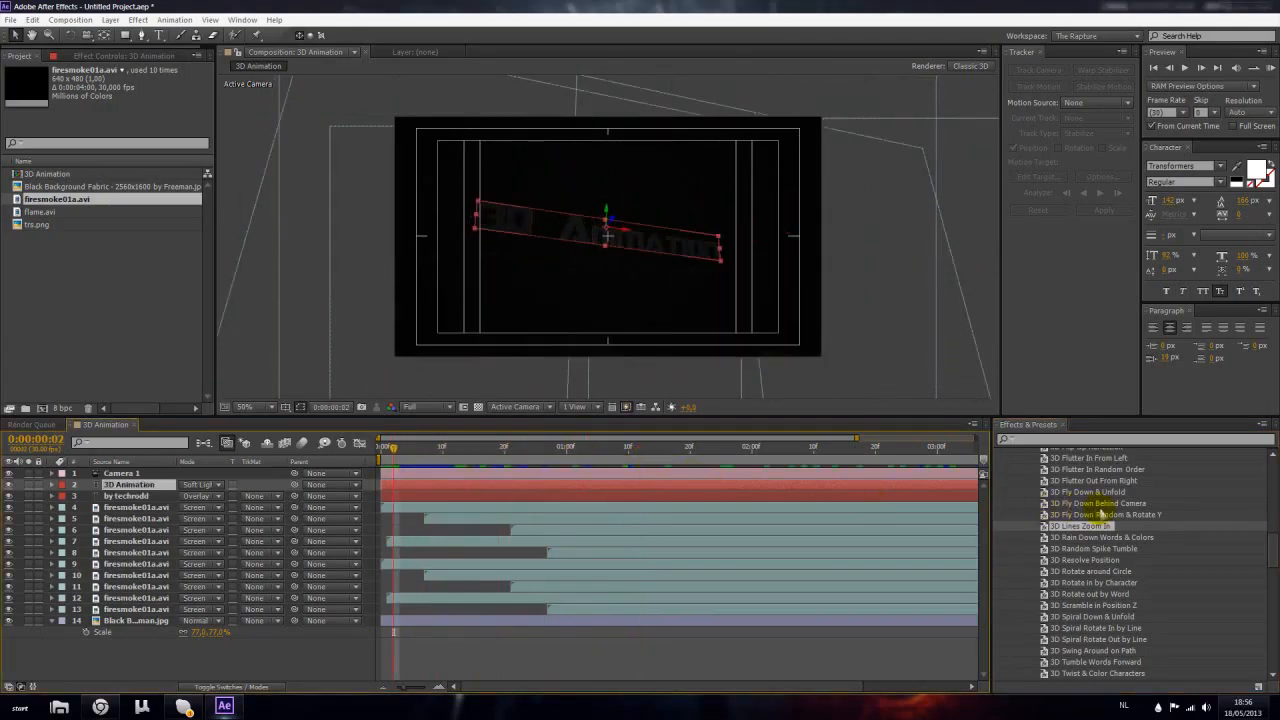
Apply 3D Fly Down & Unfold to the 3D Animation layer at 0:00:00:02 and 3D Rain Down Words & Colors to by techrodd at 0:00:00:24
{"action": "double_click", "coordinate": [1095, 493]}
{"action": "left_click_drag", "start_coordinate": [392, 455], "coordinate": [529, 486]}
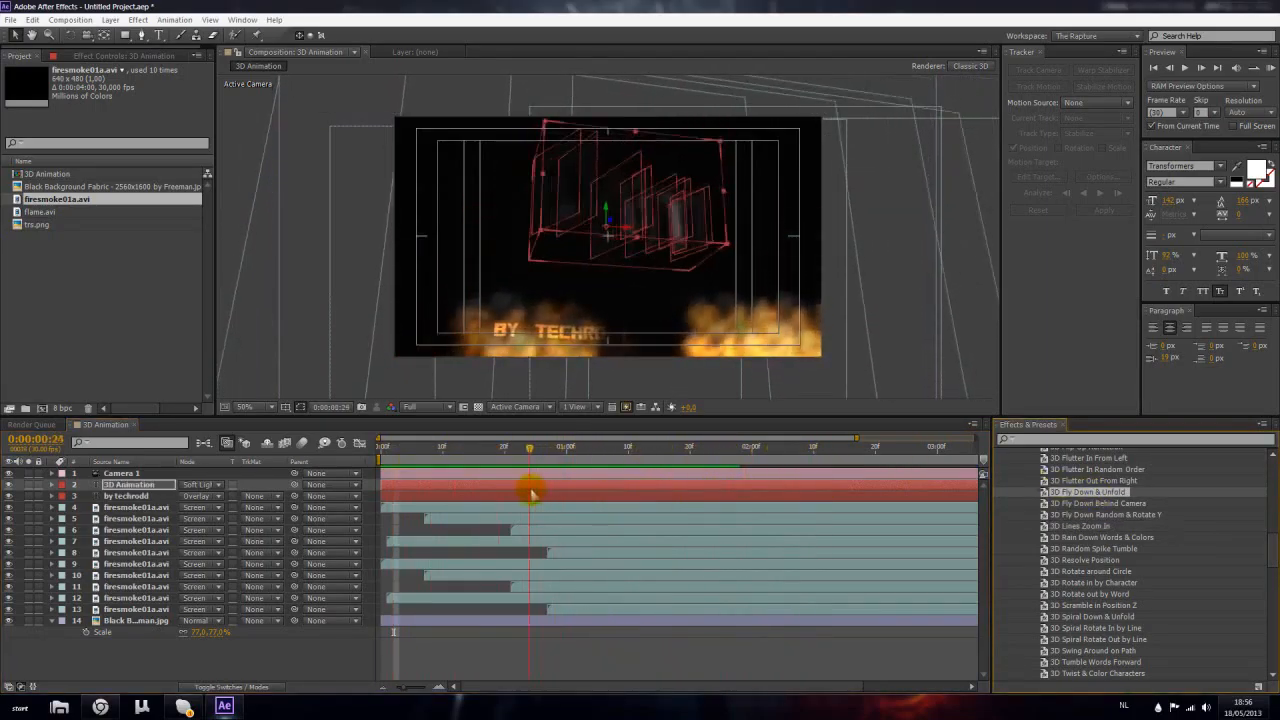
{"action": "left_click", "coordinate": [472, 497]}
{"action": "double_click", "coordinate": [1078, 538]}
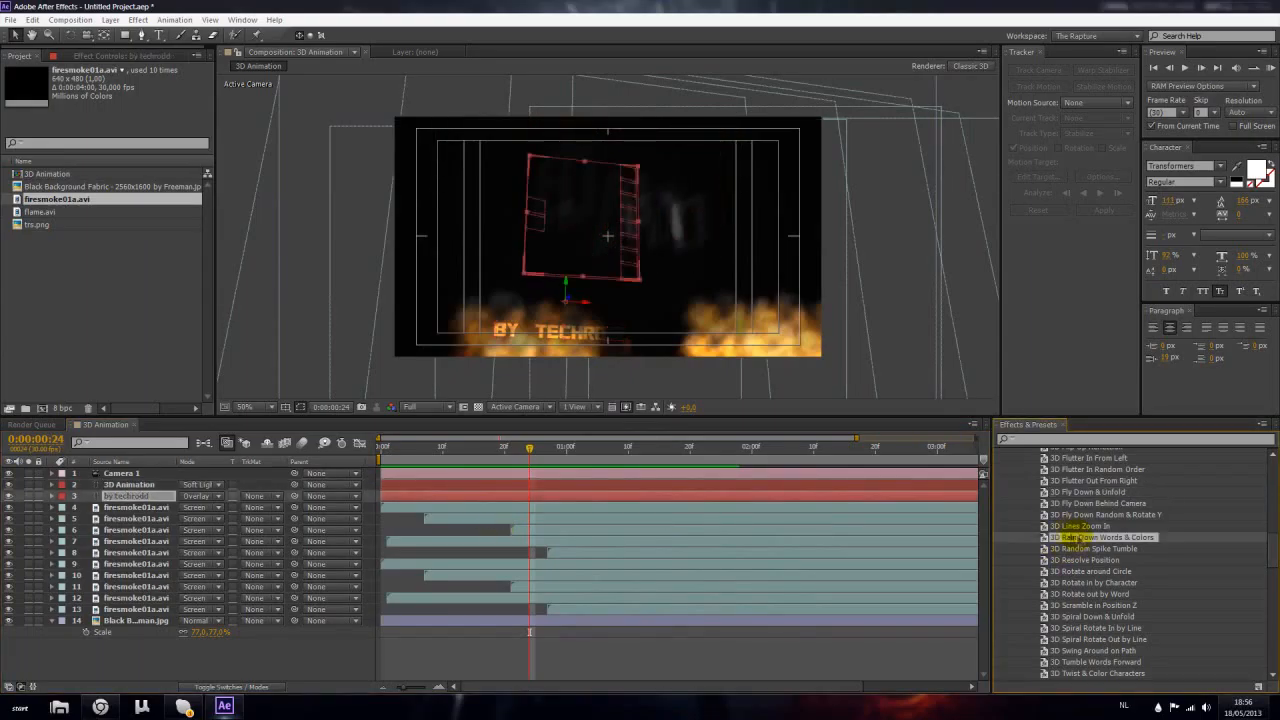
Scrub the composition from the start to 0:00:03:05 to examine both text animations
{"action": "left_click_drag", "start_coordinate": [527, 449], "coordinate": [310, 455]}
{"action": "left_click", "coordinate": [971, 346]}
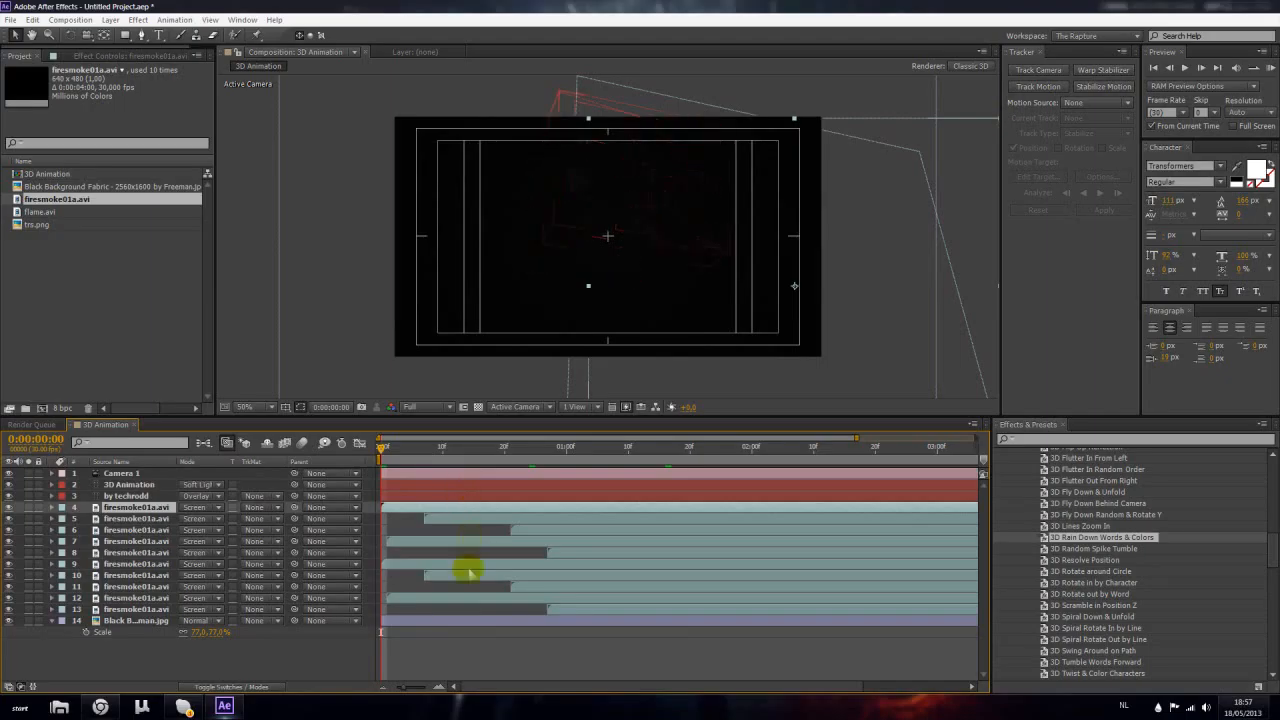
{"action": "left_click_drag", "start_coordinate": [378, 451], "coordinate": [968, 498]}
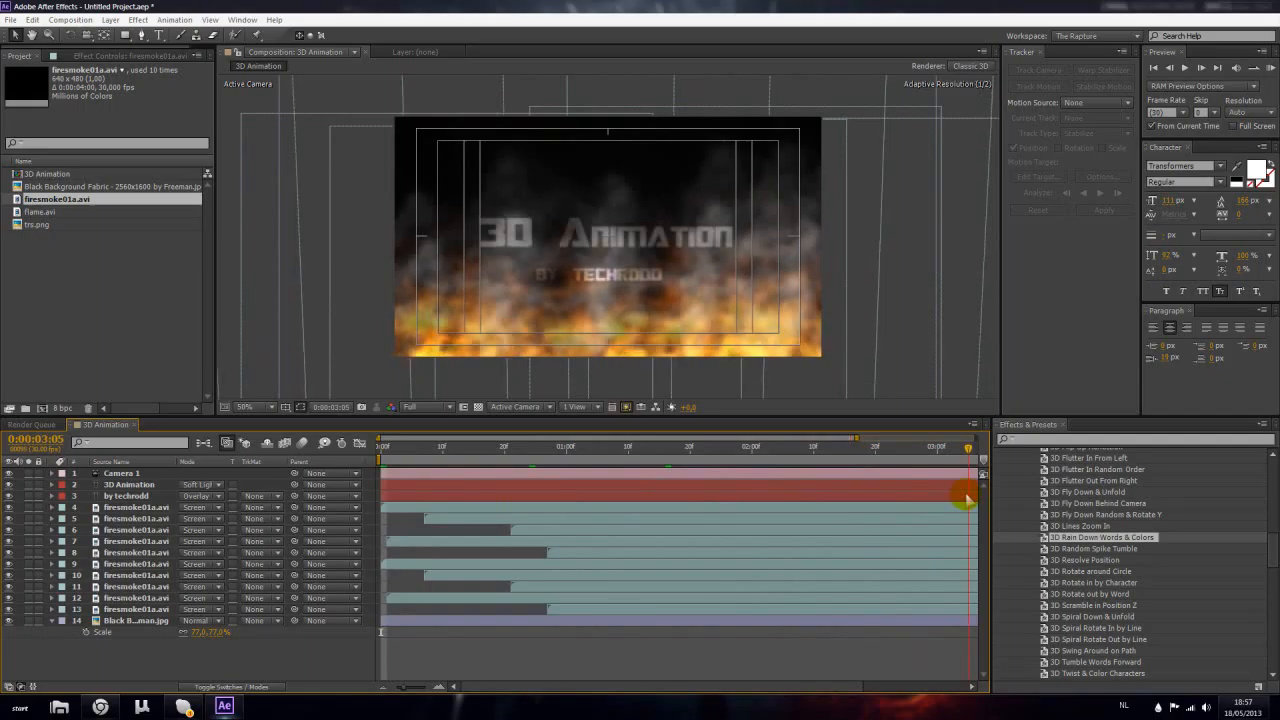
Collapse the Text folder in the animation presets
{"action": "scroll", "coordinate": [1204, 513], "scroll_direction": "up", "scroll_amount": 10}
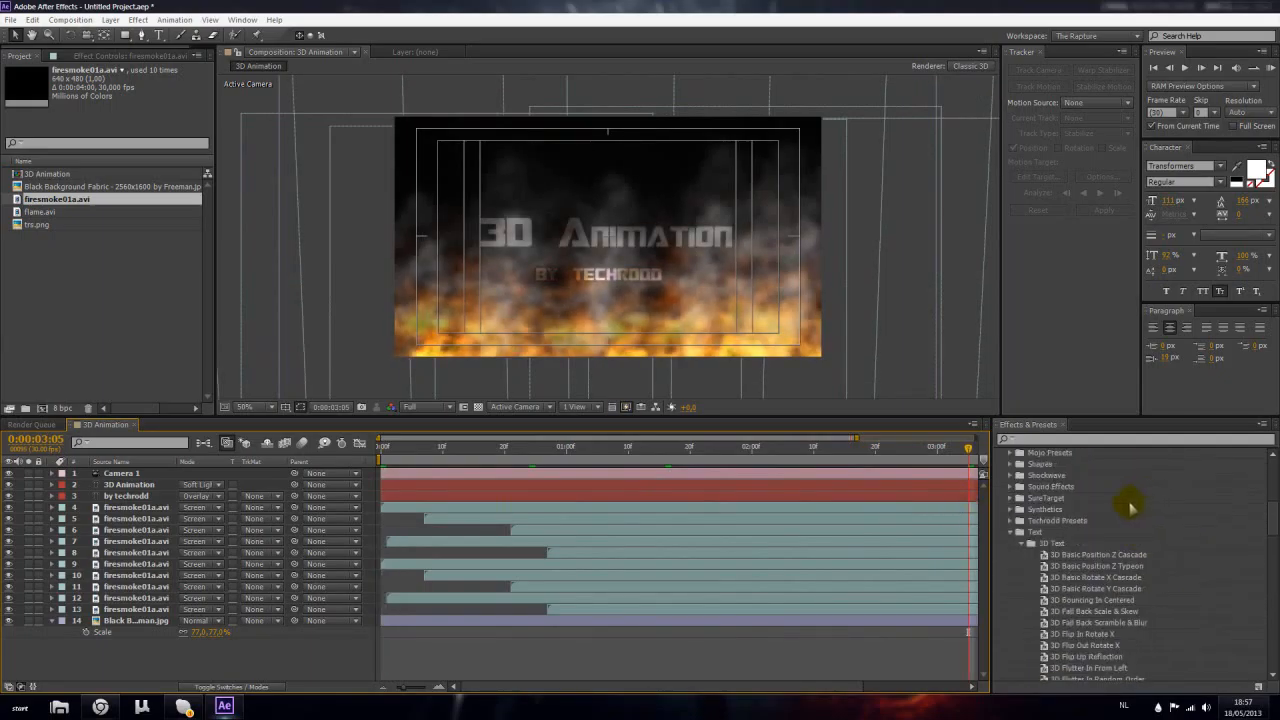
{"action": "left_click", "coordinate": [1012, 652]}
{"action": "scroll", "coordinate": [1030, 560], "scroll_direction": "down", "scroll_amount": 4}
Duplicate the 3D Animation text layer sixteen times
{"action": "left_click", "coordinate": [566, 236]}
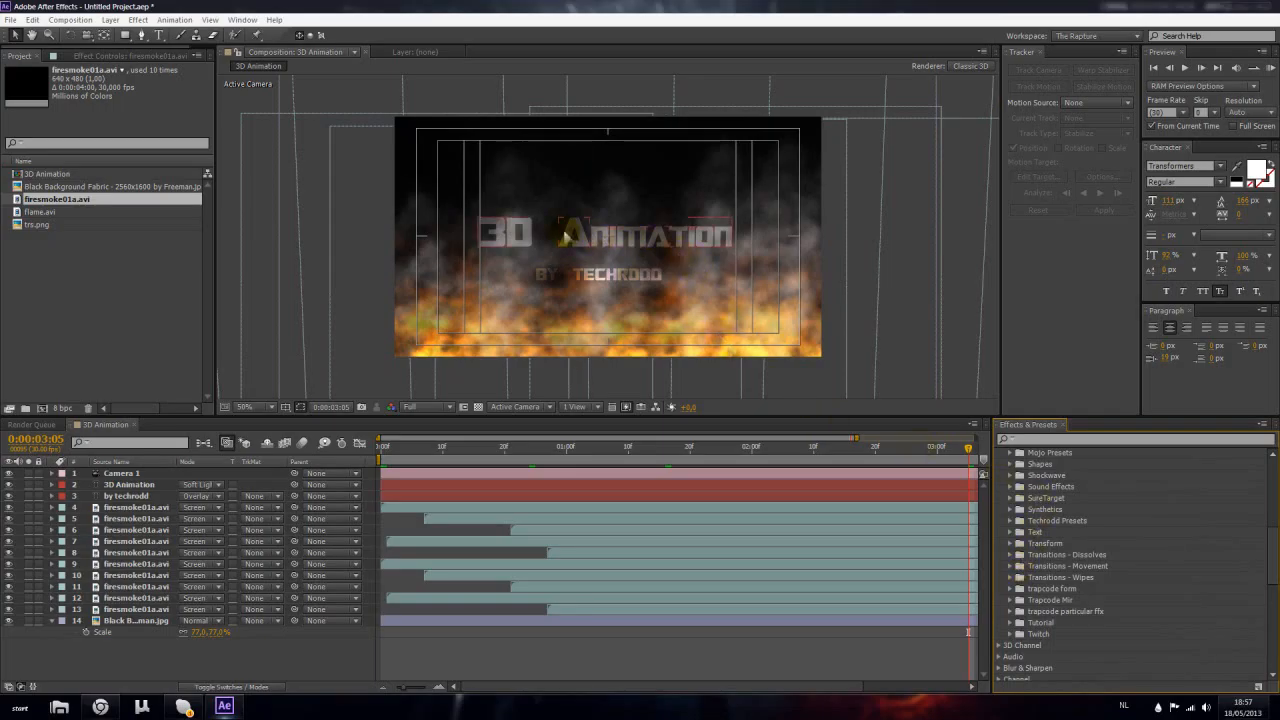
{"action": "key", "text": "period"}
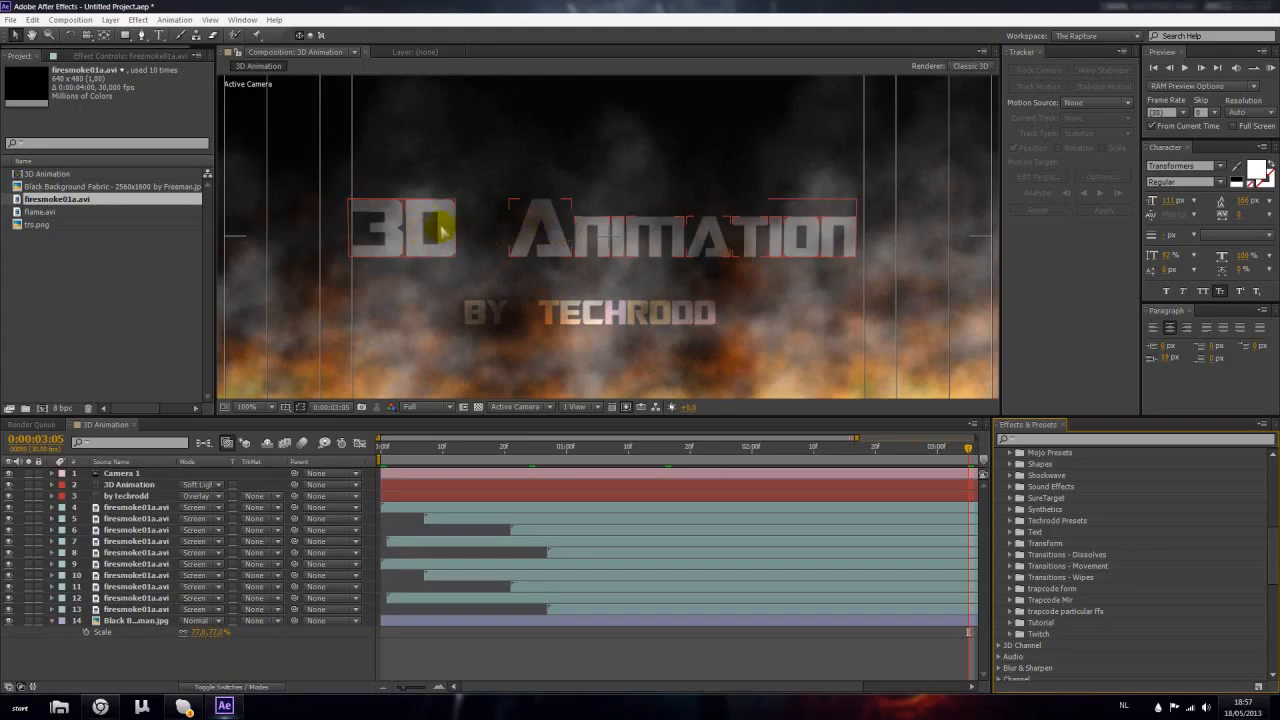
{"action": "left_click", "coordinate": [127, 485]}
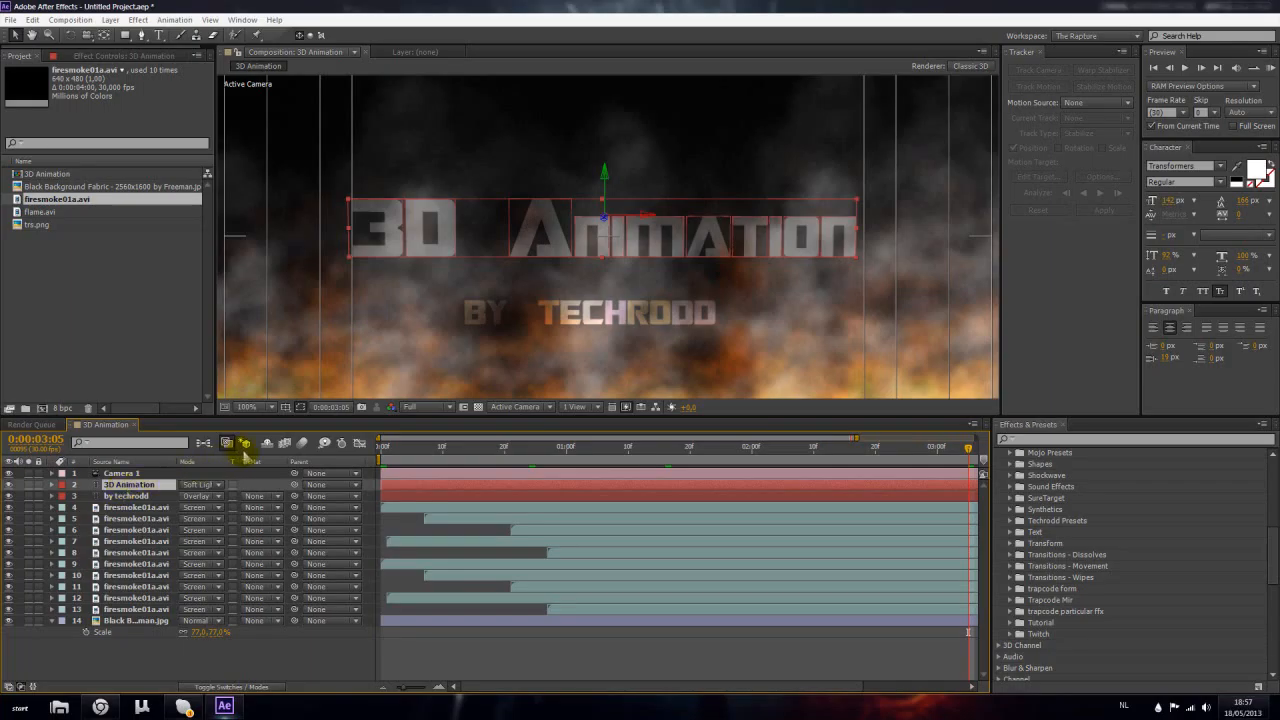
{"action": "key", "text": "ctrl+d"}
{"action": "key", "text": "ctrl+d"}
{"action": "key", "text": "ctrl+d"}
{"action": "key", "text": "ctrl+d"}
{"action": "key", "text": "ctrl+d"}
{"action": "key", "text": "ctrl+d"}
{"action": "key", "text": "ctrl+d"}
{"action": "key", "text": "ctrl+d"}
{"action": "key", "text": "ctrl+d"}
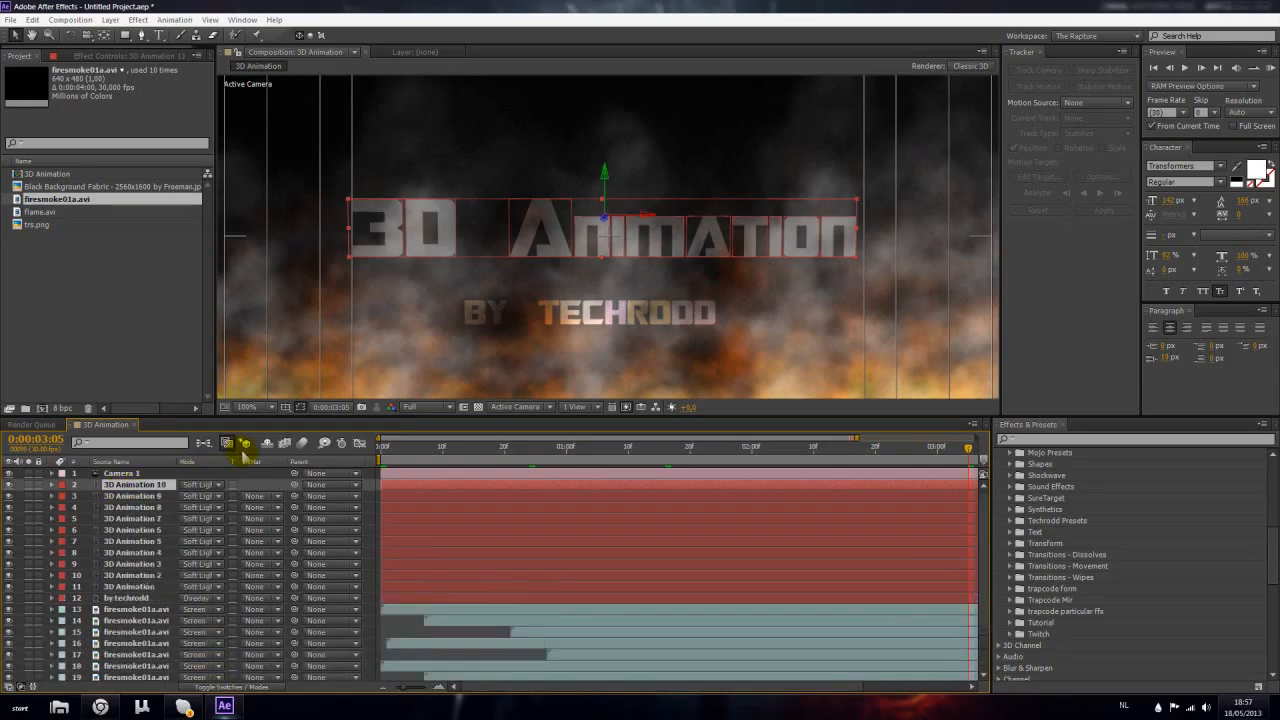
{"action": "key", "text": "ctrl+d"}
{"action": "key", "text": "ctrl+d"}
{"action": "key", "text": "ctrl+d"}
{"action": "key", "text": "ctrl+d"}
{"action": "key", "text": "ctrl+d"}
{"action": "key", "text": "ctrl+d"}
{"action": "key", "text": "ctrl+d"}
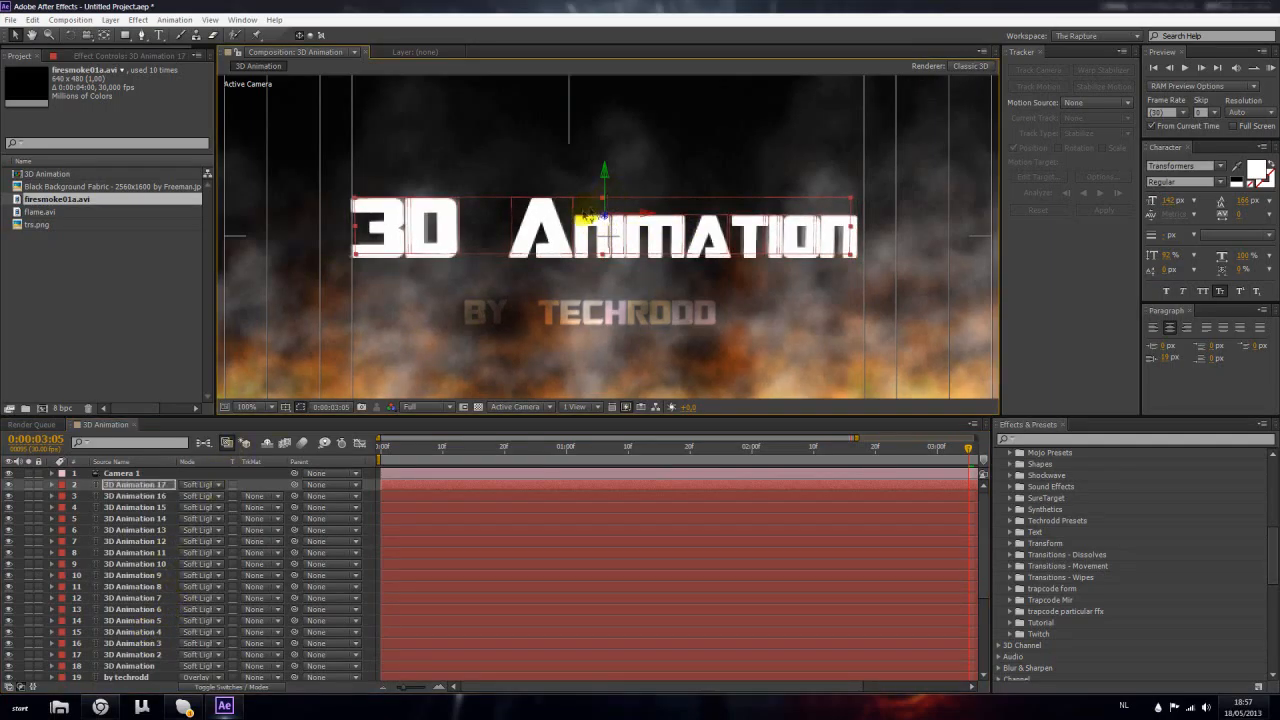
Move the 3D Animation 16 and 3D Animation 15 copies slightly along their depth axis to stagger the letters
{"action": "key", "text": "period"}
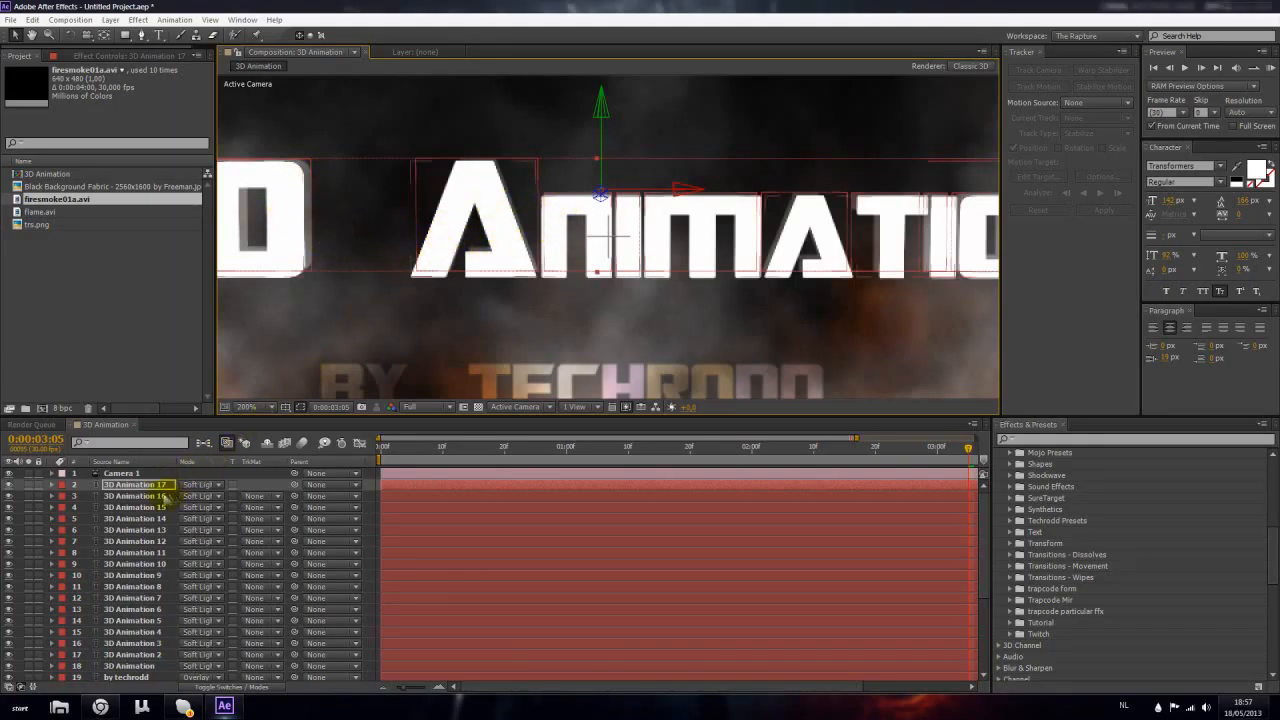
{"action": "left_click", "coordinate": [145, 496]}
{"action": "key", "text": "Return"}
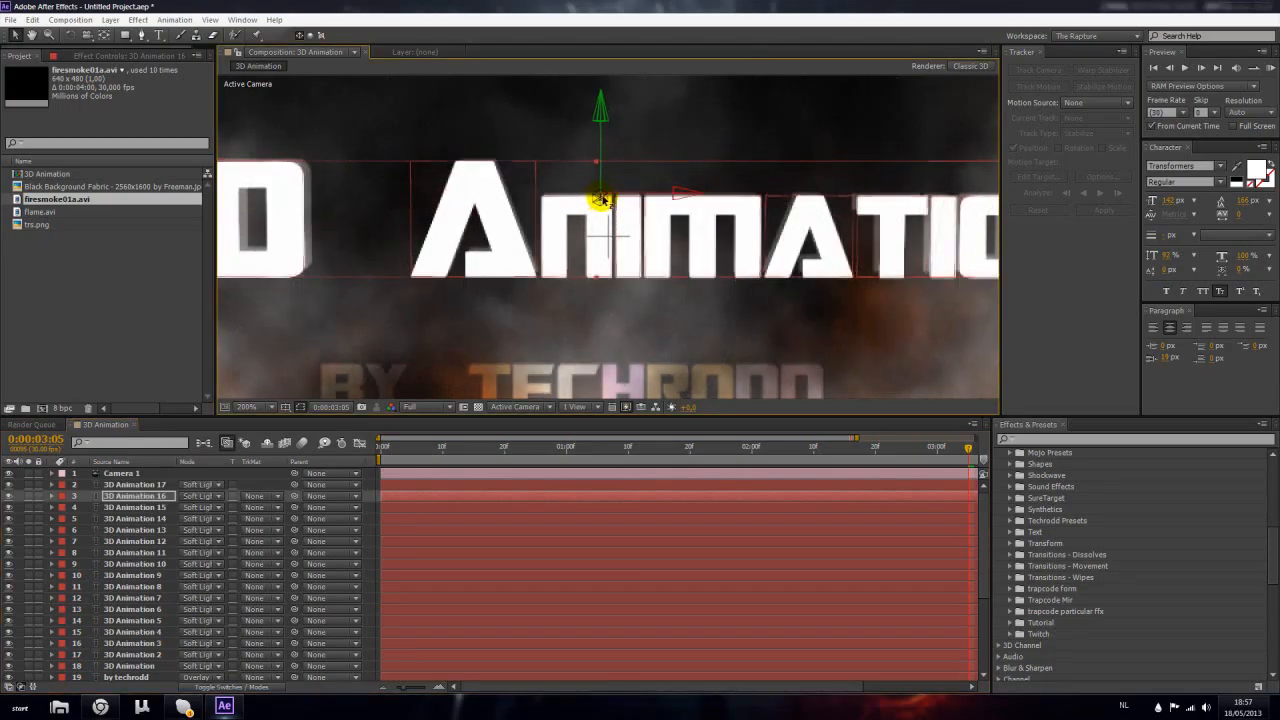
{"action": "left_click_drag", "start_coordinate": [601, 201], "coordinate": [649, 118]}
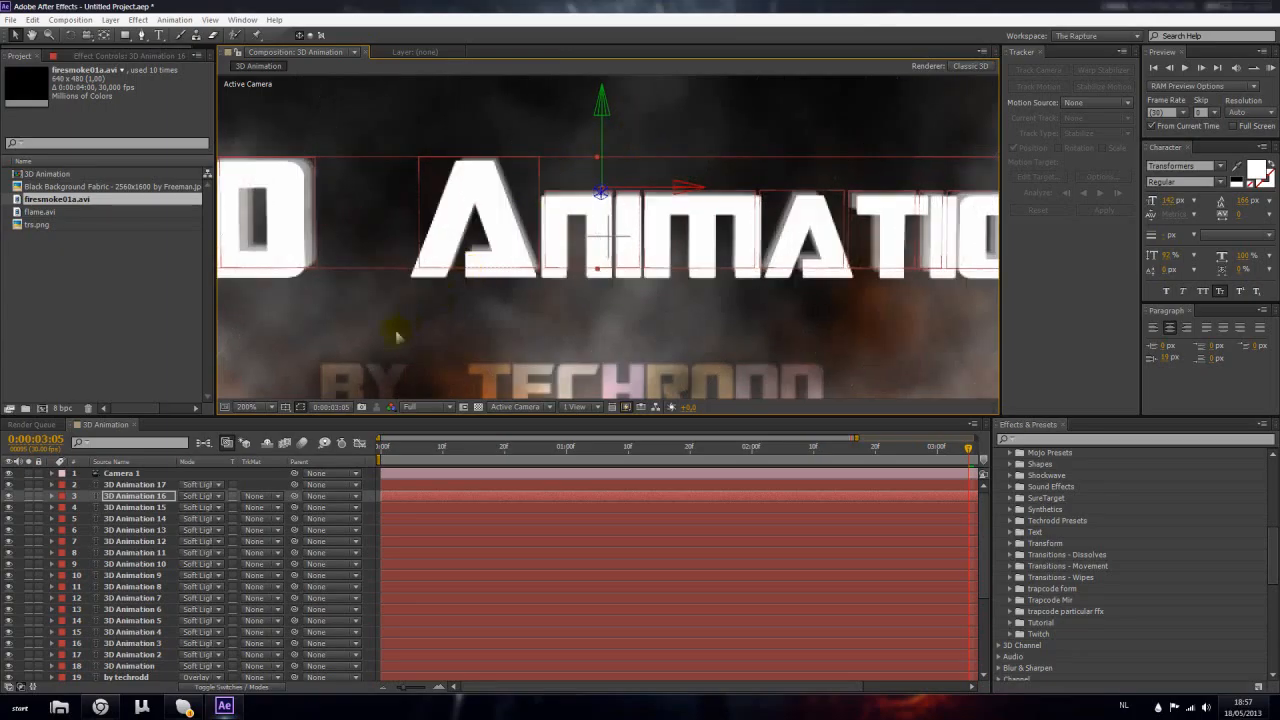
{"action": "left_click", "coordinate": [150, 507]}
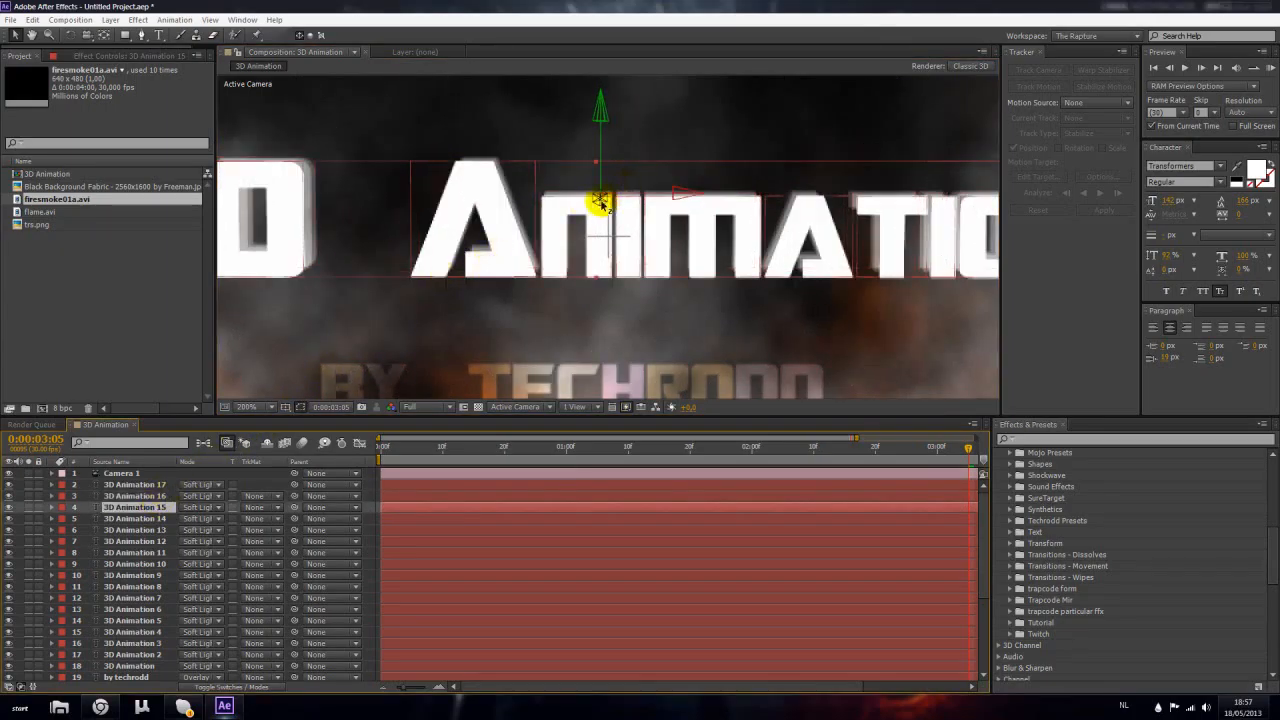
{"action": "left_click_drag", "start_coordinate": [608, 183], "coordinate": [623, 151]}
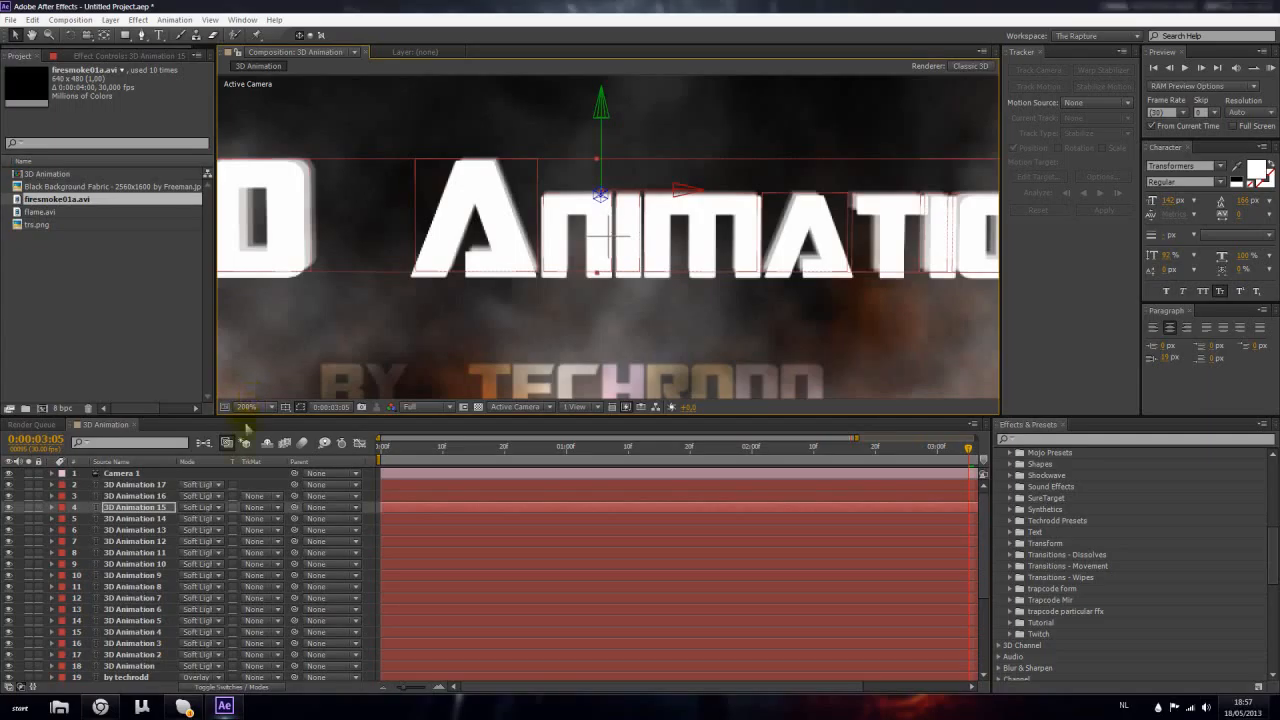
Delete the duplicate text layers 3D Animation 3 through 3D Animation 14
{"action": "left_click", "coordinate": [168, 519]}
{"action": "left_click", "coordinate": [163, 648], "text": "shift"}
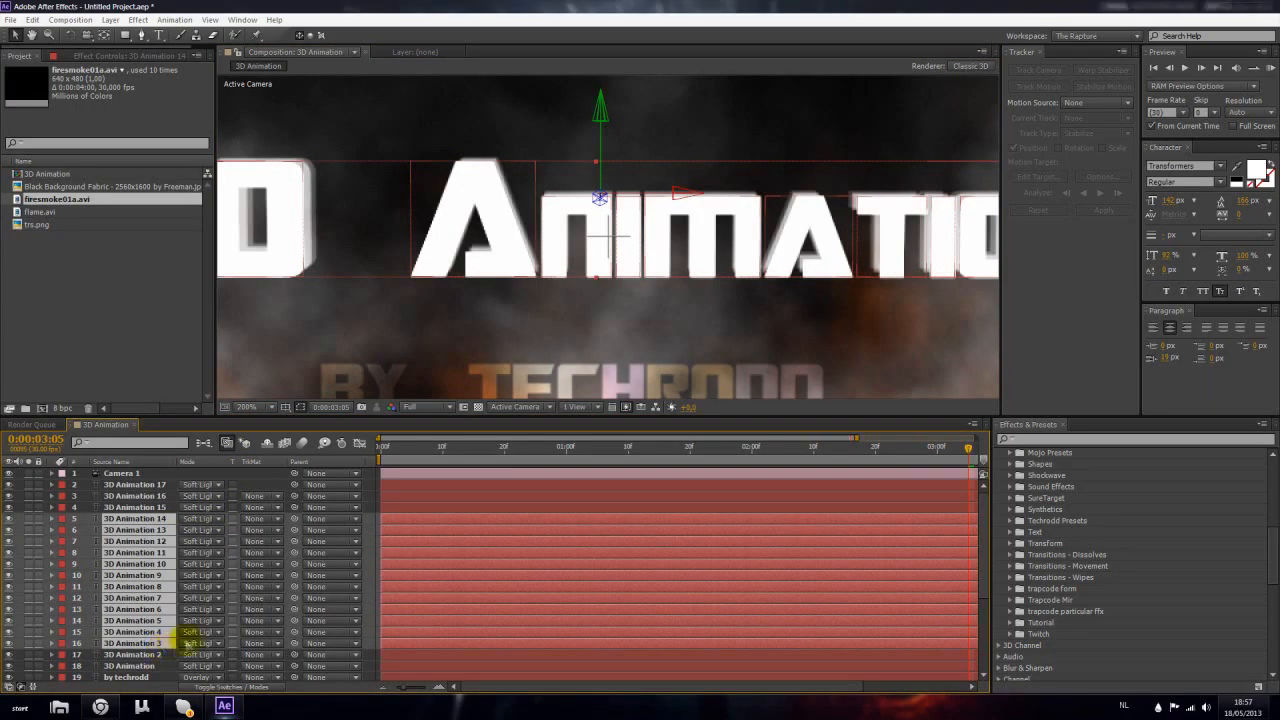
{"action": "key", "text": "Delete"}
{"action": "left_click", "coordinate": [160, 519]}
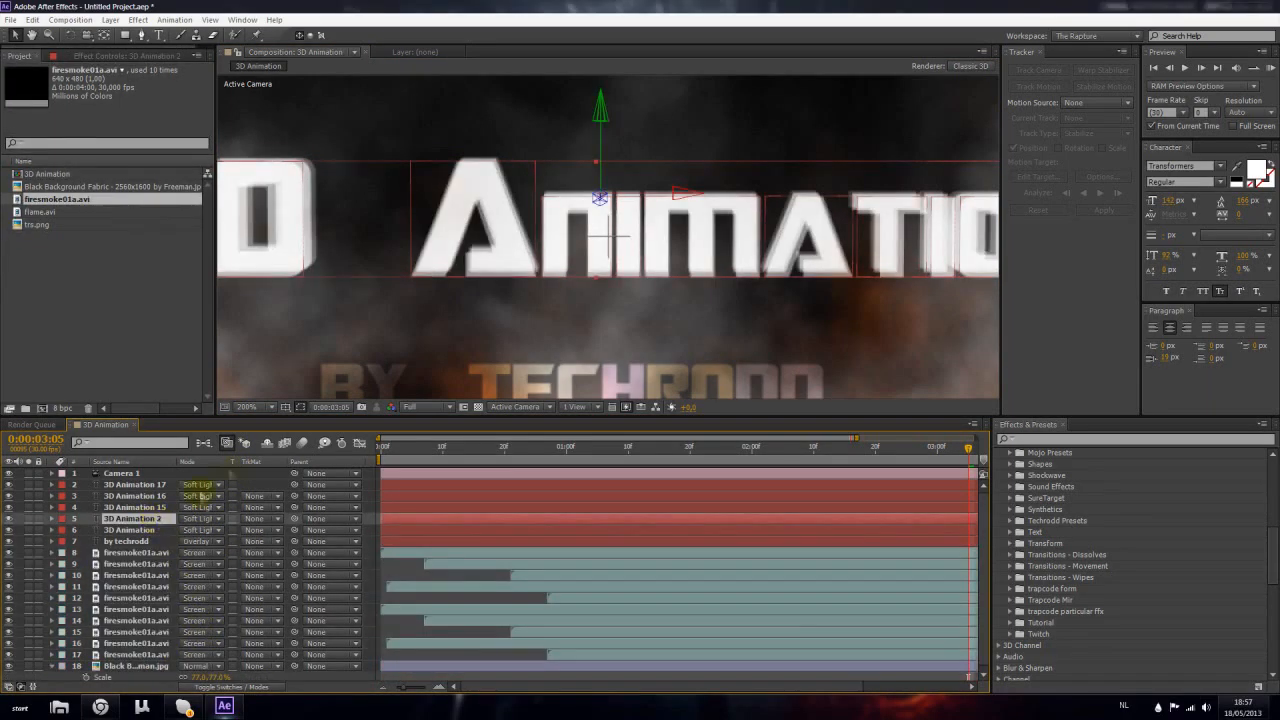
{"action": "scroll", "coordinate": [604, 197], "scroll_direction": "down", "scroll_amount": 1}
{"action": "left_click", "coordinate": [464, 382]}
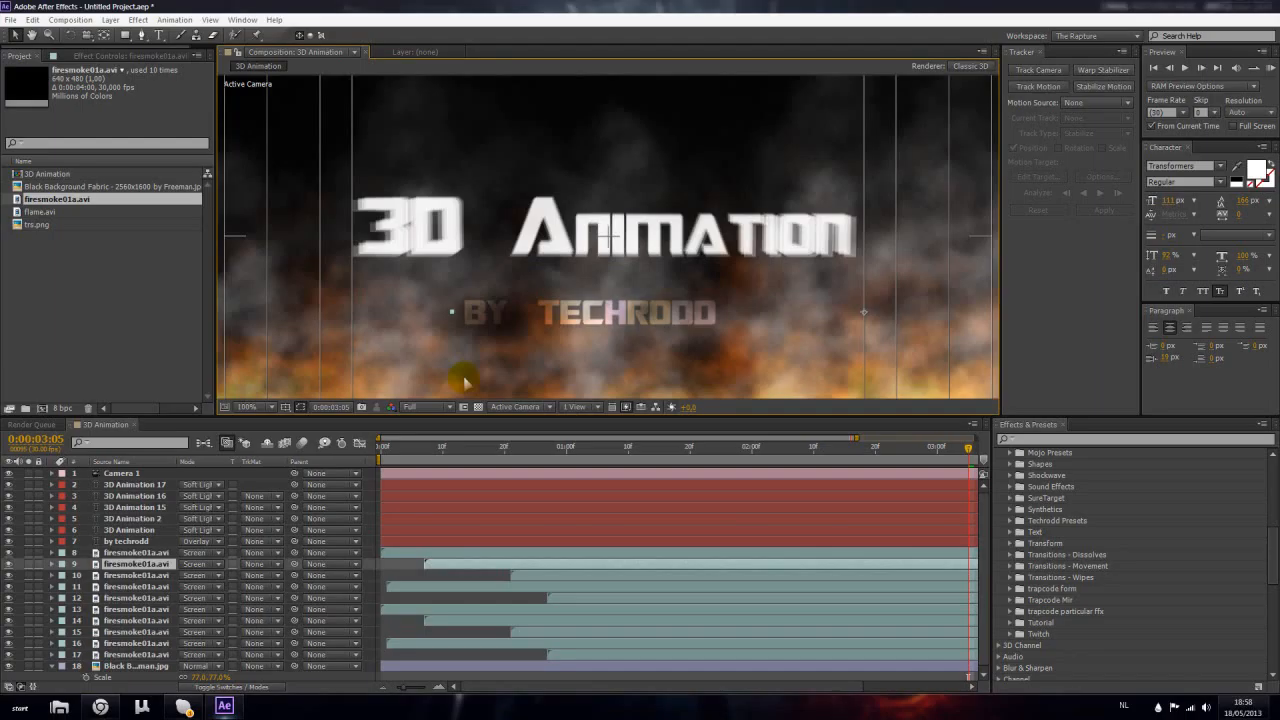
At 0:00:02:16, set the blending mode of all five 3D Animation layers to Normal
{"action": "left_click_drag", "start_coordinate": [390, 452], "coordinate": [853, 475]}
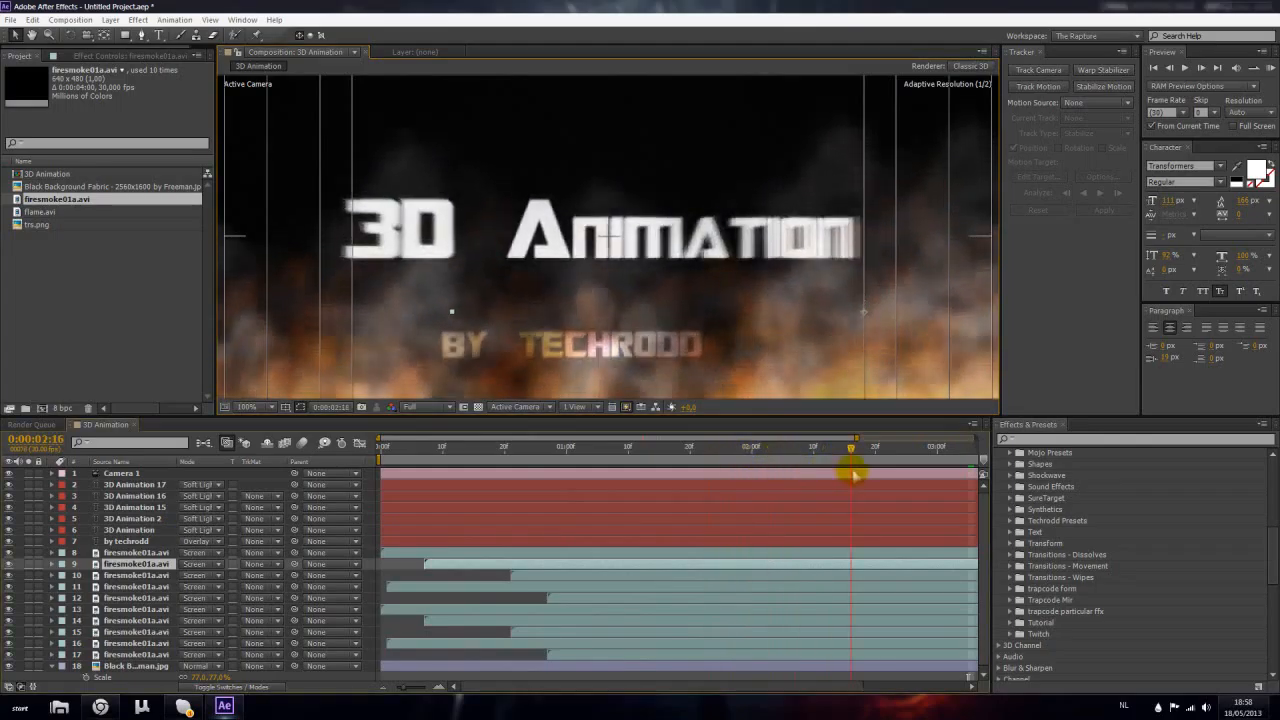
{"action": "scroll", "coordinate": [560, 245], "scroll_direction": "up", "scroll_amount": 1}
{"action": "left_click", "coordinate": [549, 245]}
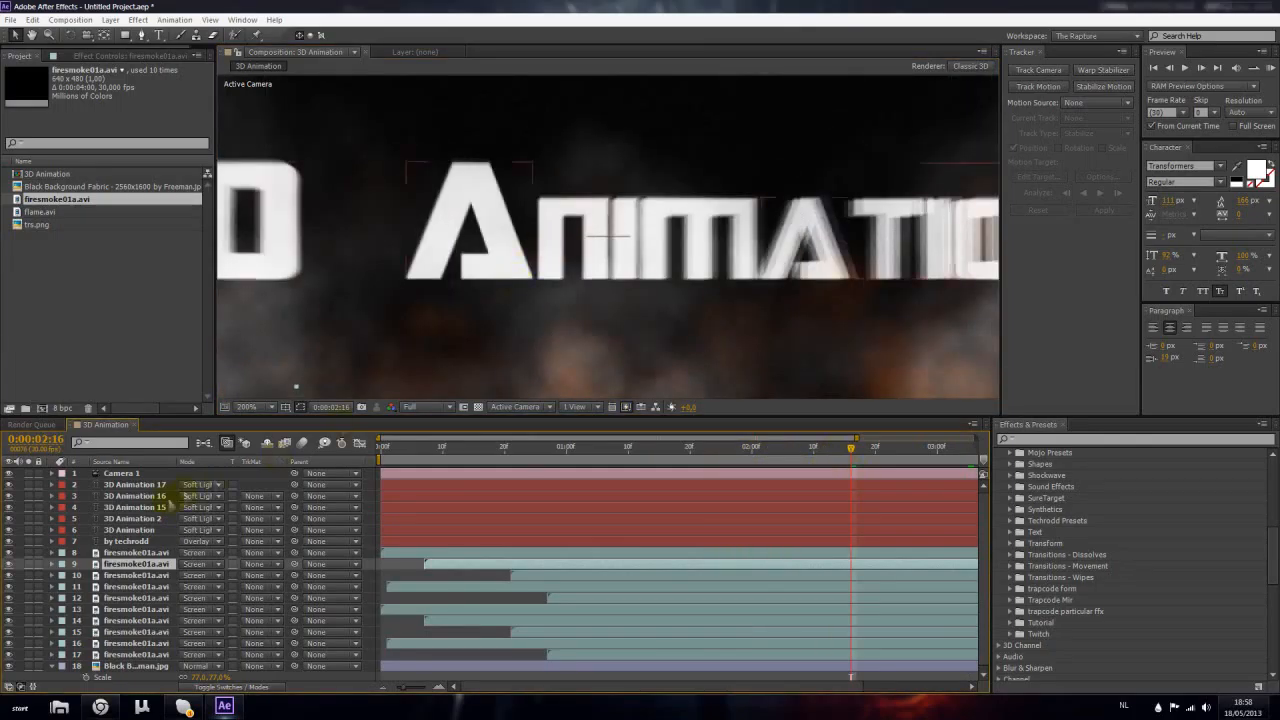
{"action": "left_click", "coordinate": [204, 490]}
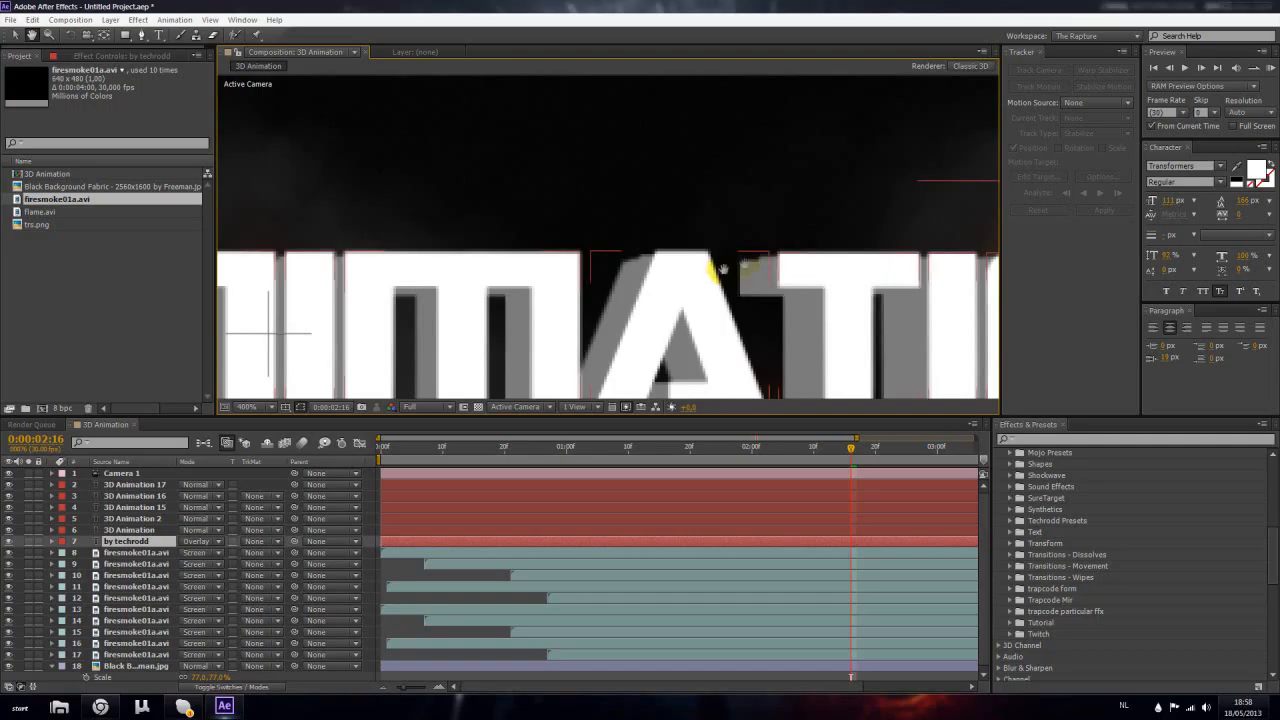
Examine the edges and depth of the stacked 3D Animation letters up close and at full width
{"action": "key", "text": "v"}
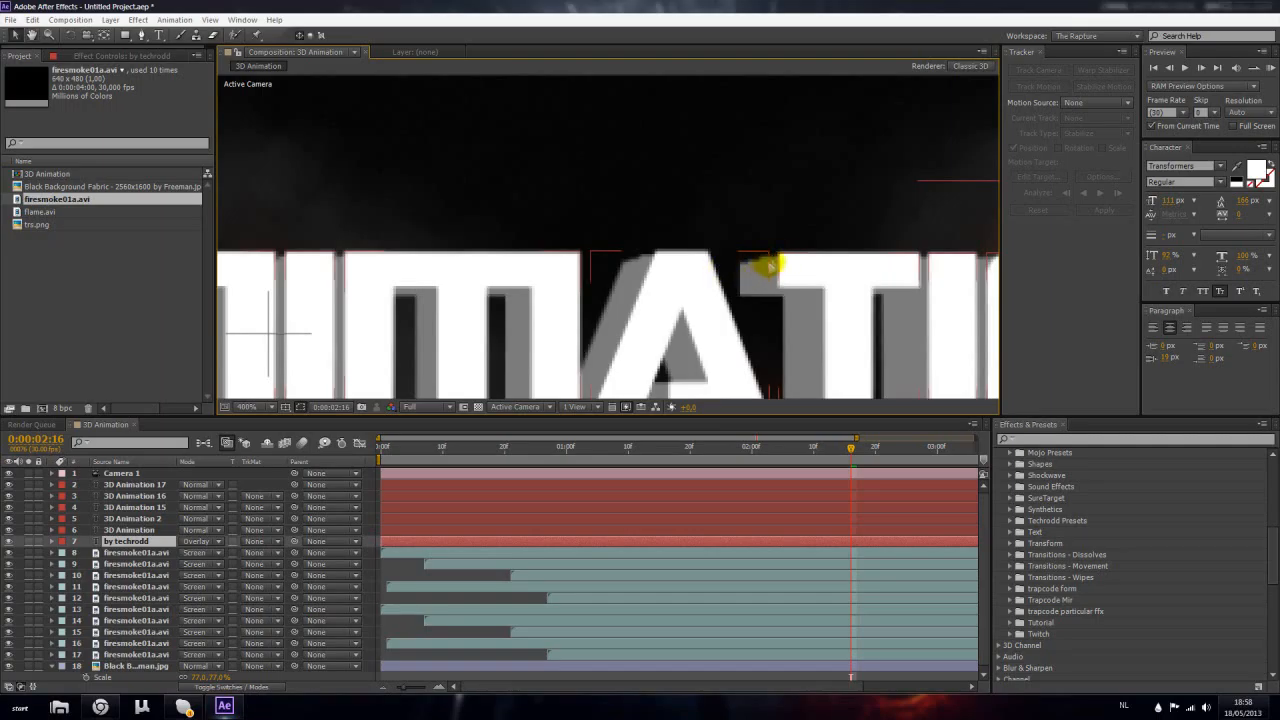
{"action": "scroll", "coordinate": [767, 265], "scroll_direction": "up", "scroll_amount": 1}
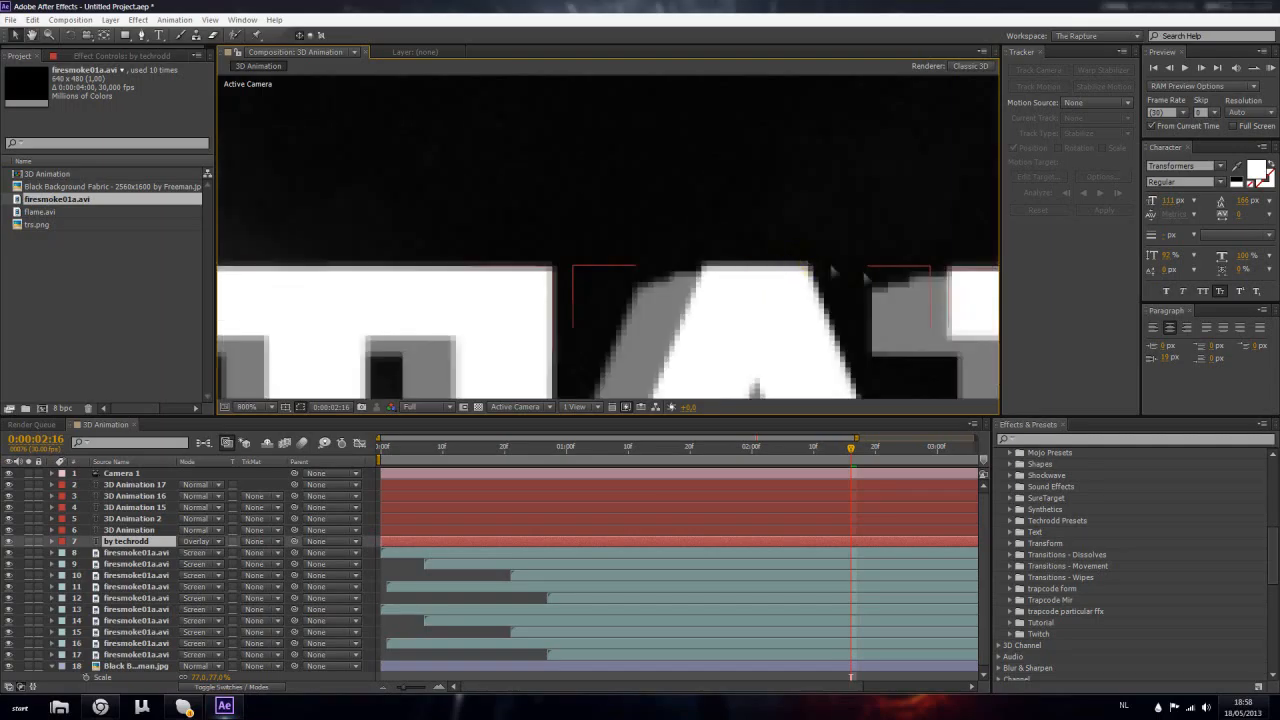
{"action": "scroll", "coordinate": [893, 292], "scroll_direction": "down", "scroll_amount": 3}
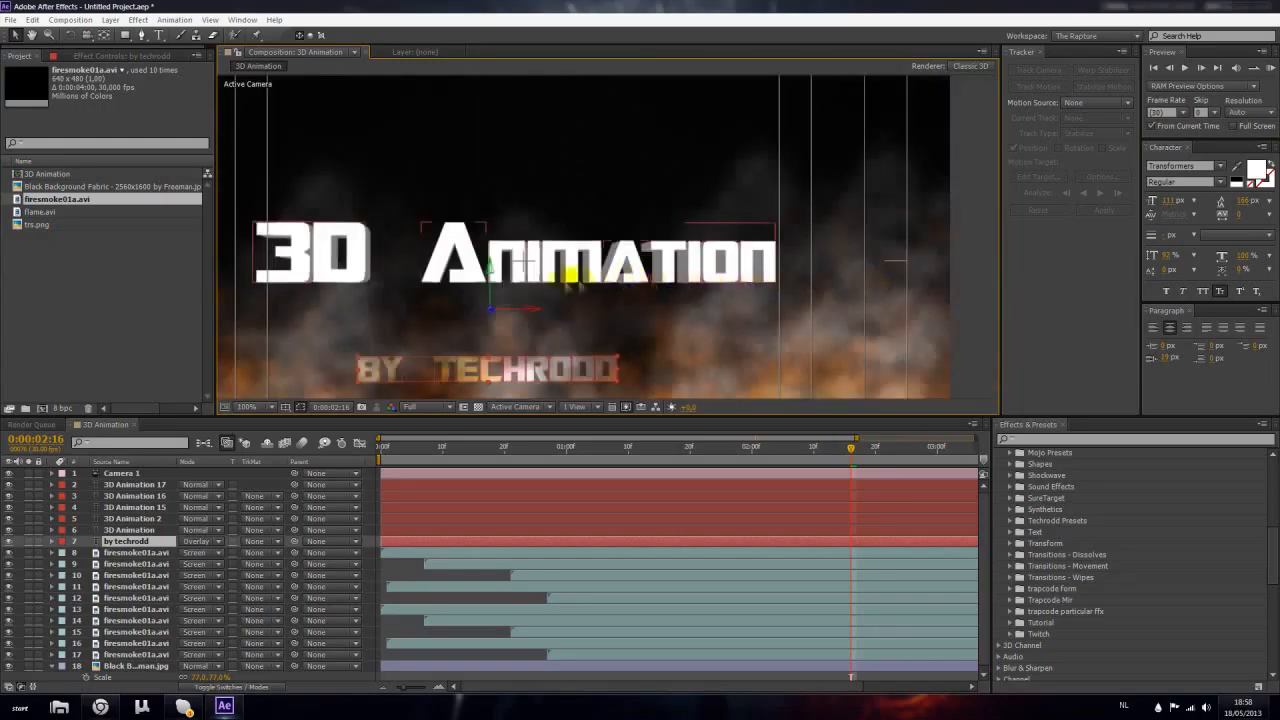
{"action": "scroll", "coordinate": [435, 258], "scroll_direction": "down", "scroll_amount": 1}
{"action": "scroll", "coordinate": [435, 258], "scroll_direction": "up", "scroll_amount": 1}
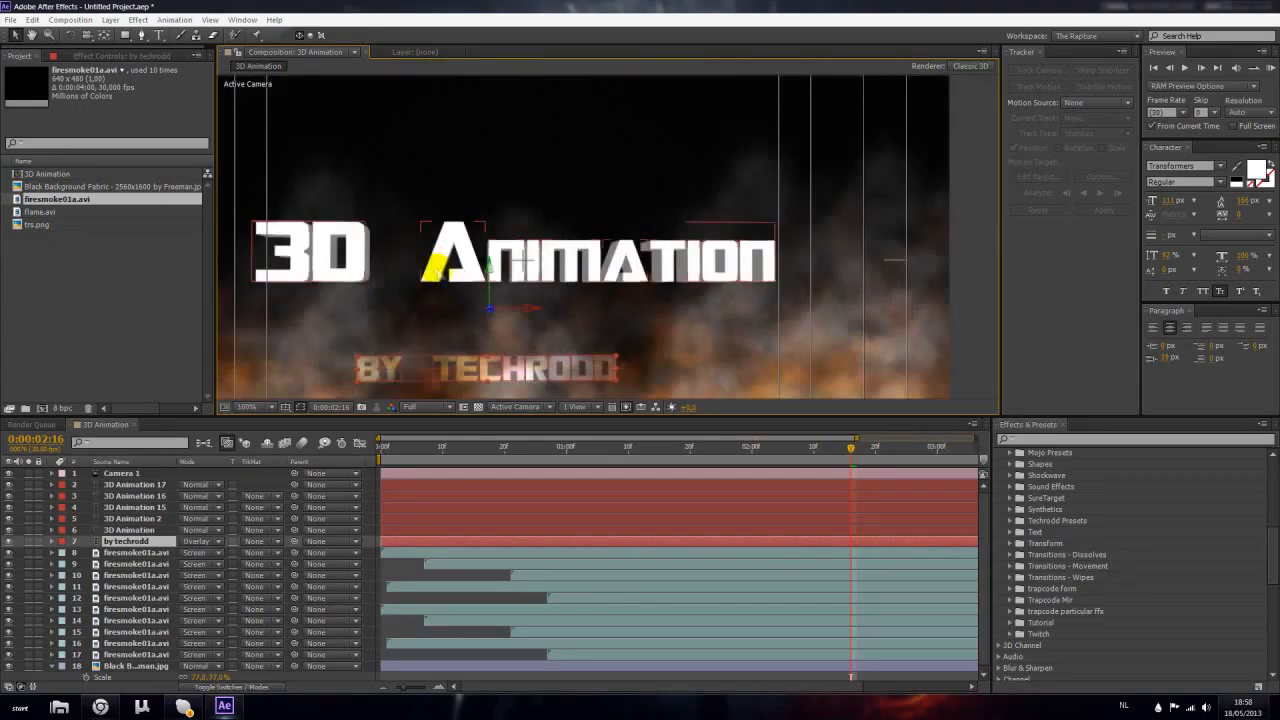
{"action": "left_click_drag", "start_coordinate": [433, 265], "coordinate": [510, 271]}
{"action": "scroll", "coordinate": [494, 260], "scroll_direction": "up", "scroll_amount": 1}
{"action": "scroll", "coordinate": [515, 264], "scroll_direction": "down", "scroll_amount": 1}
Scrub to 0:00:03:29 to examine the layered title's depth, and return to 0:00:02:17
{"action": "left_click_drag", "start_coordinate": [852, 447], "coordinate": [1020, 491]}
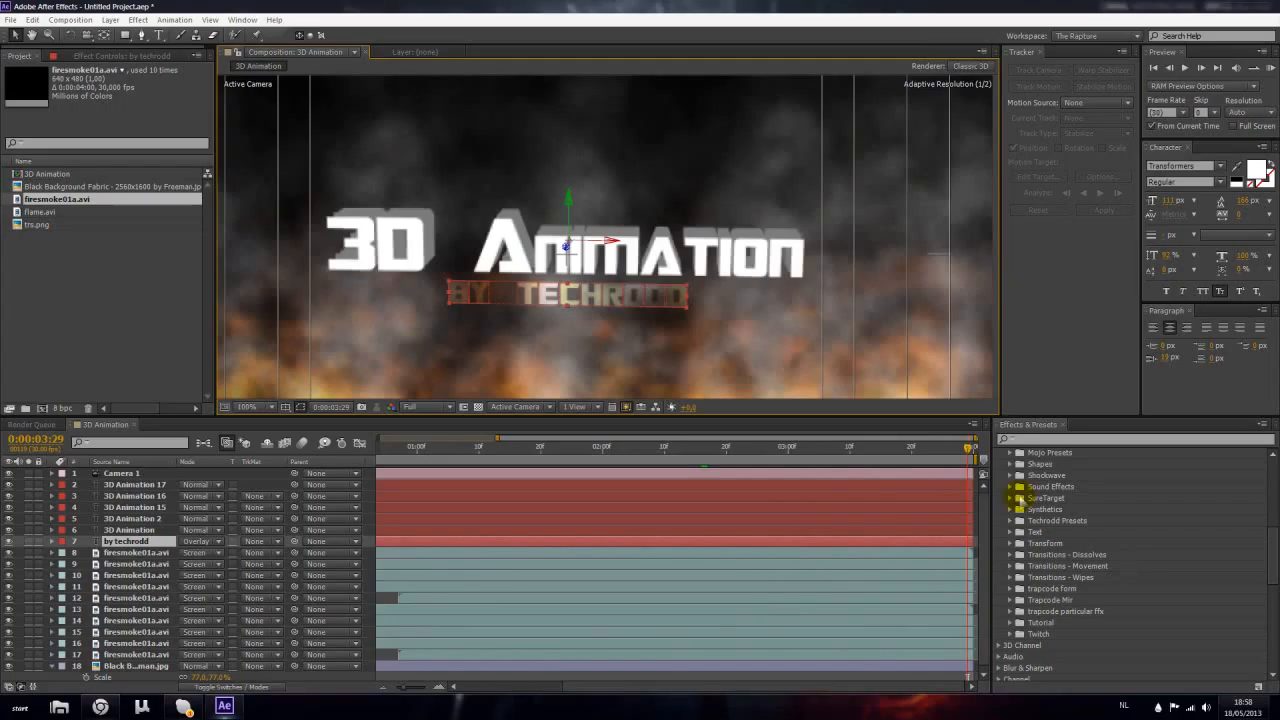
{"action": "key", "text": "period"}
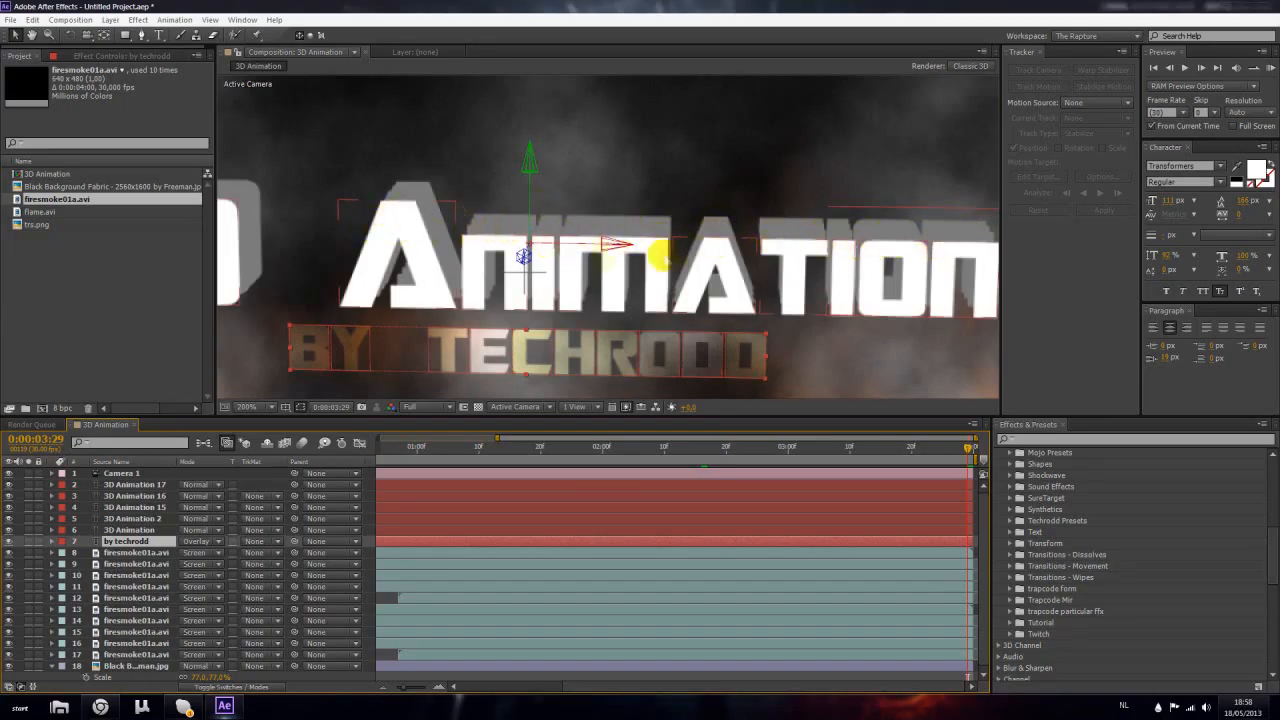
{"action": "key", "text": "comma"}
{"action": "left_click_drag", "start_coordinate": [970, 447], "coordinate": [851, 480]}
{"action": "key", "text": "comma"}
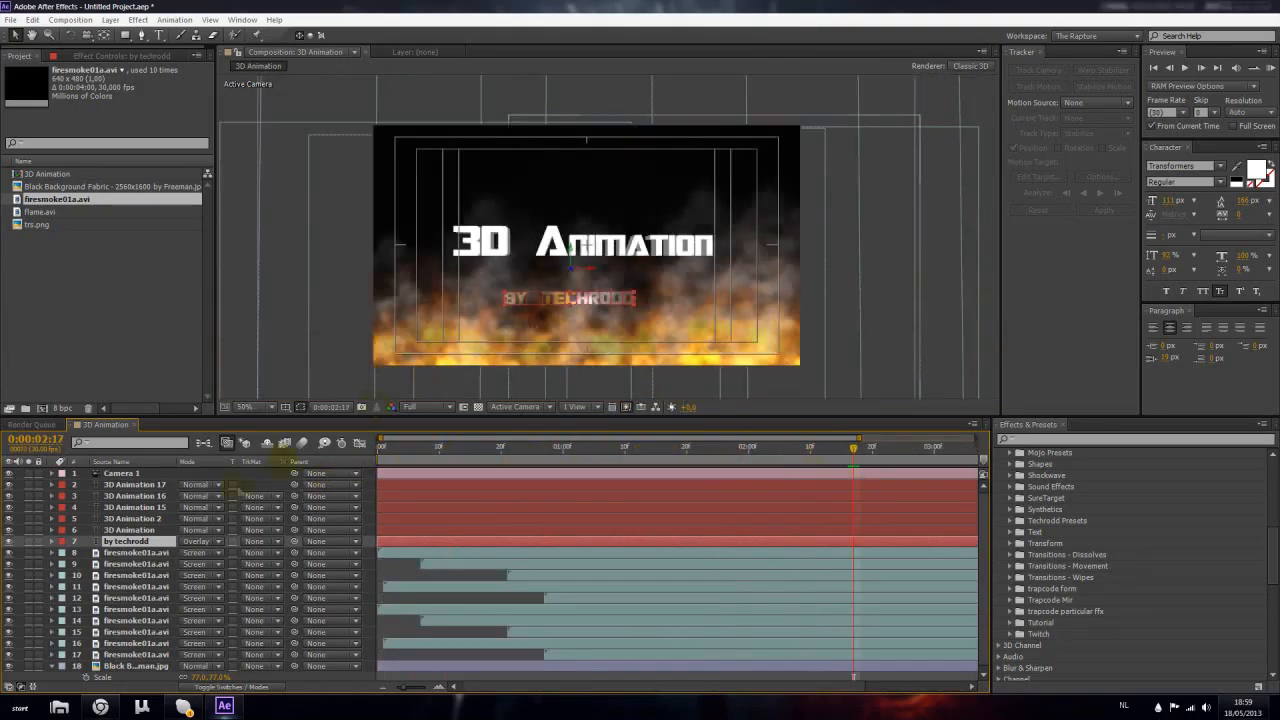
Try the Overlay blending mode on the original 3D Animation layer and undo it
{"action": "left_click", "coordinate": [130, 530]}
{"action": "left_click", "coordinate": [212, 532]}
{"action": "left_click", "coordinate": [320, 357]}
{"action": "key", "text": "period"}
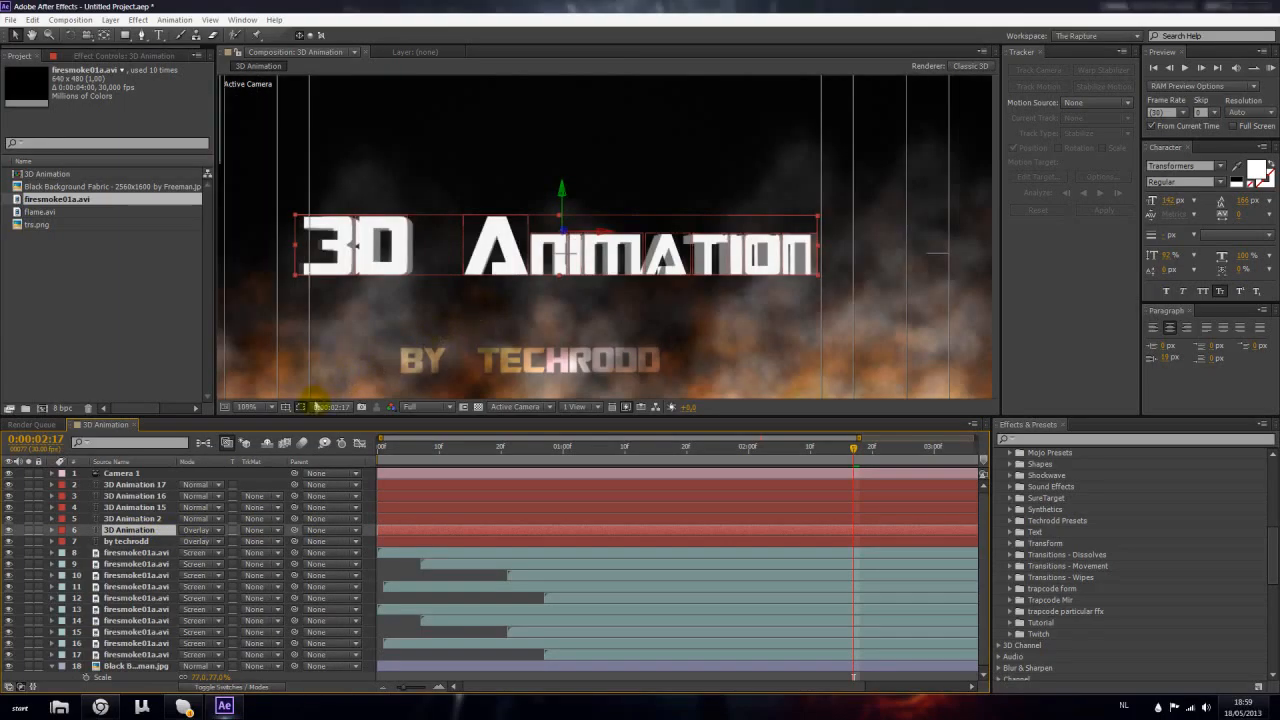
{"action": "key", "text": "ctrl+z"}
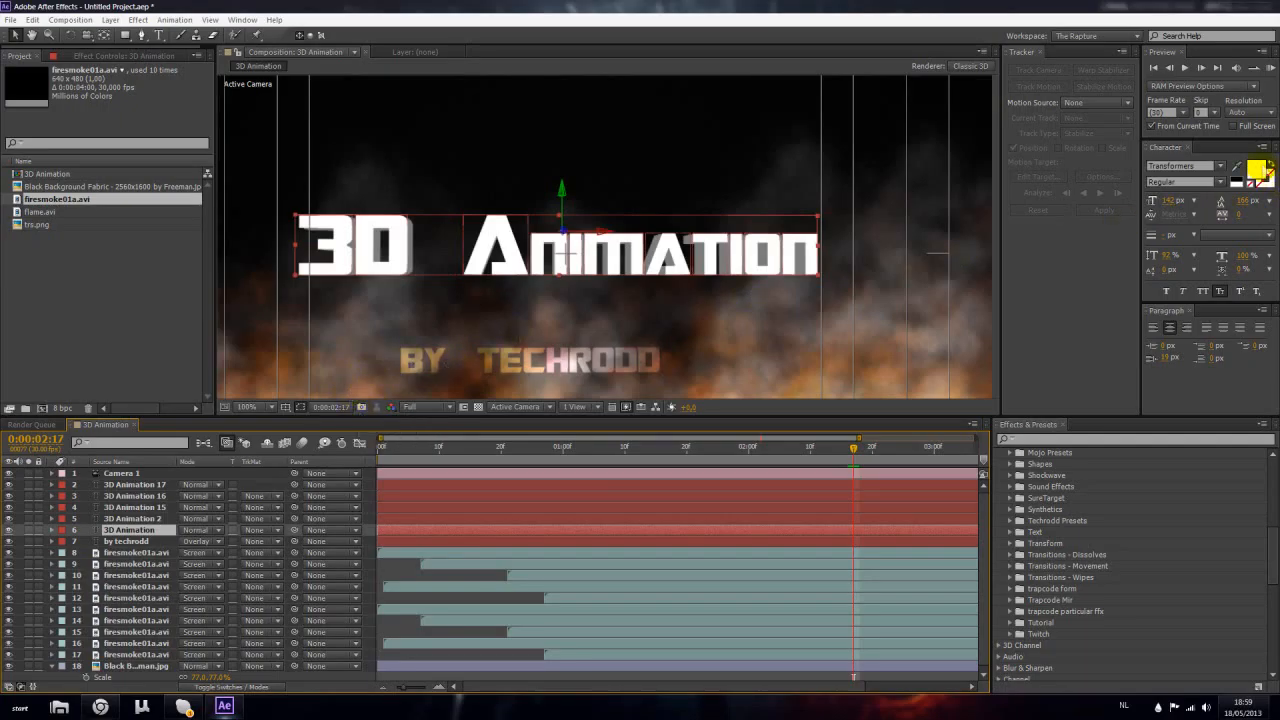
Set the text fill colour of the original 3D Animation layer to dark red, hex A00000
{"action": "left_click", "coordinate": [1266, 168]}
{"action": "left_click", "coordinate": [297, 343]}
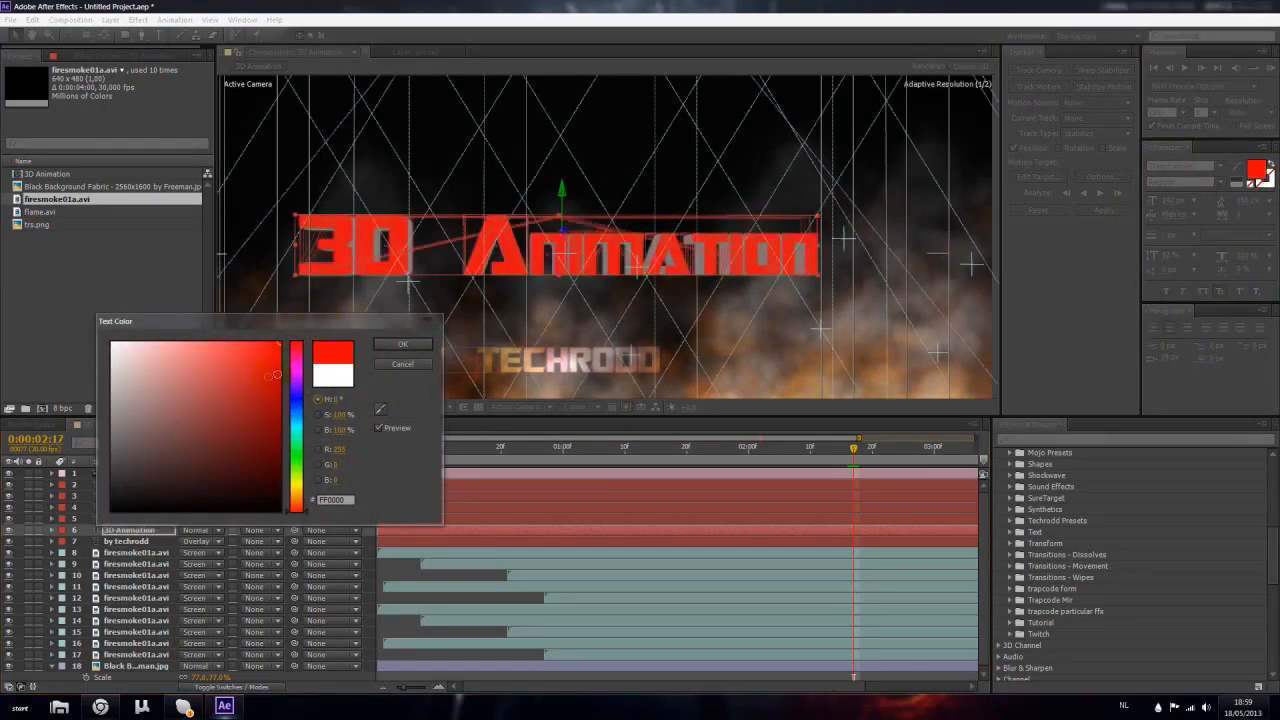
{"action": "left_click_drag", "start_coordinate": [264, 401], "coordinate": [339, 410]}
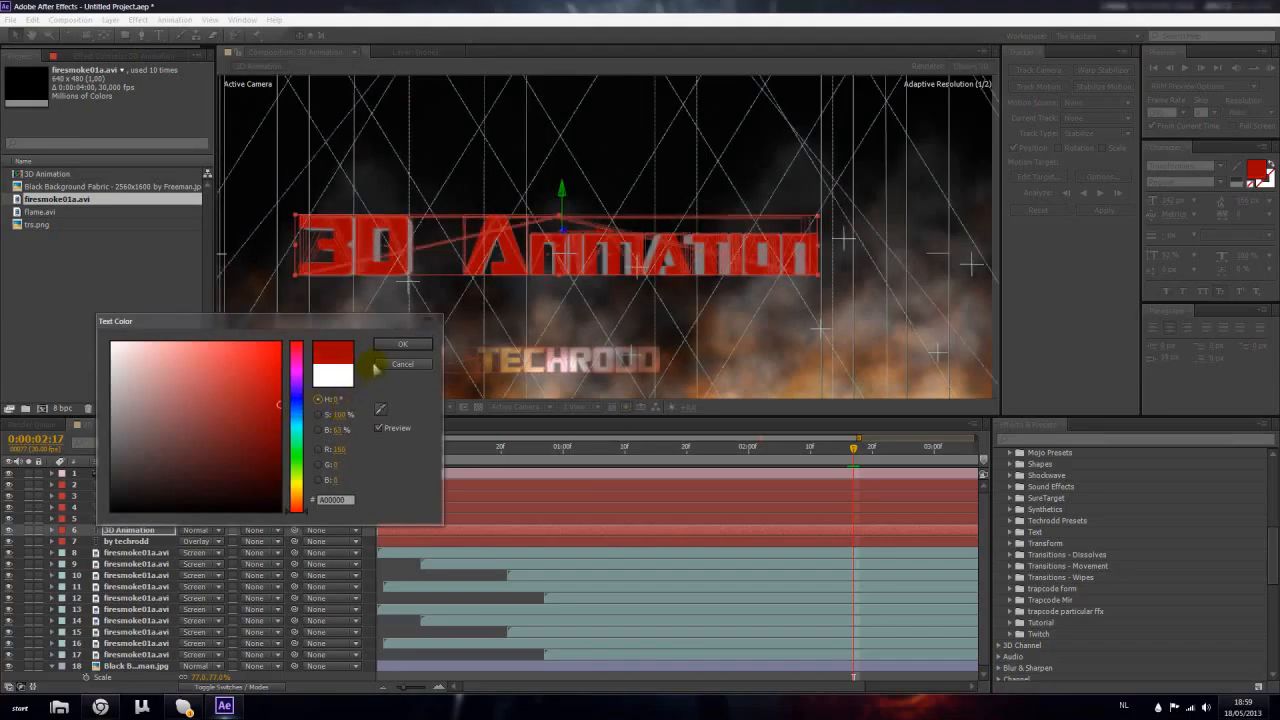
{"action": "left_click", "coordinate": [398, 344]}
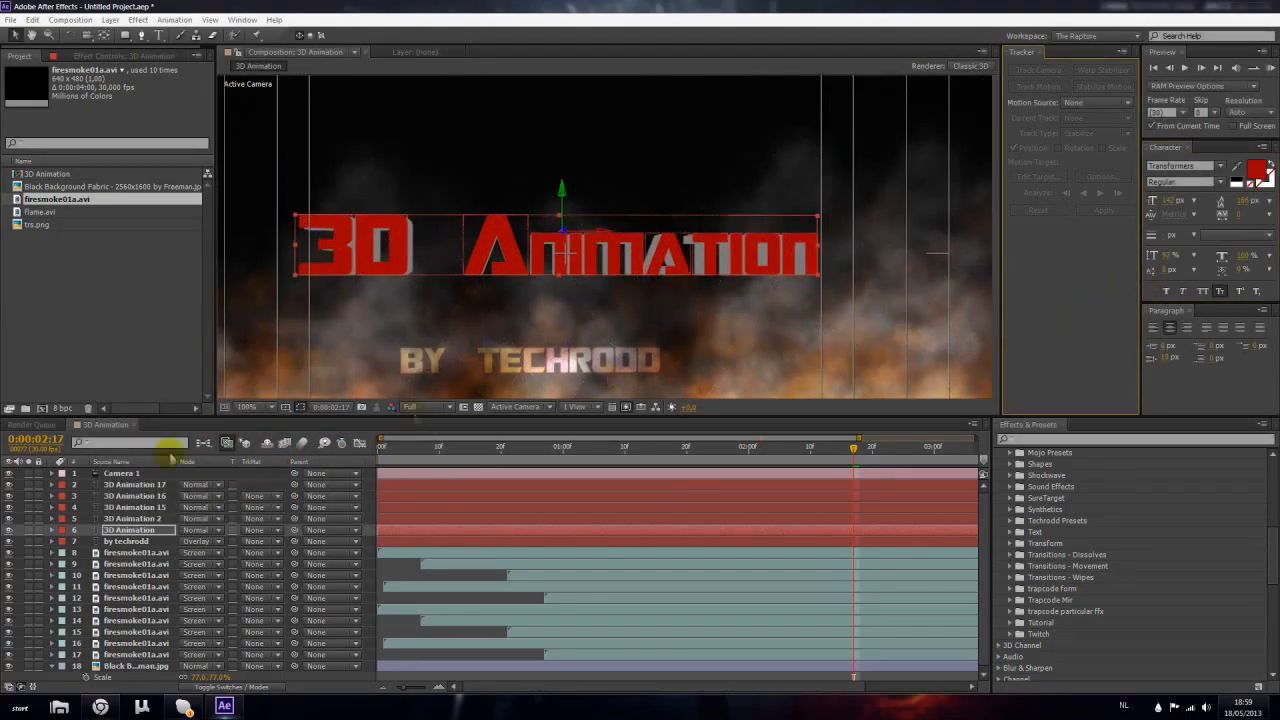
Try the Soft Light and Overlay blending modes on the red original 3D Animation layer
{"action": "left_click", "coordinate": [195, 530]}
{"action": "left_click", "coordinate": [250, 368]}
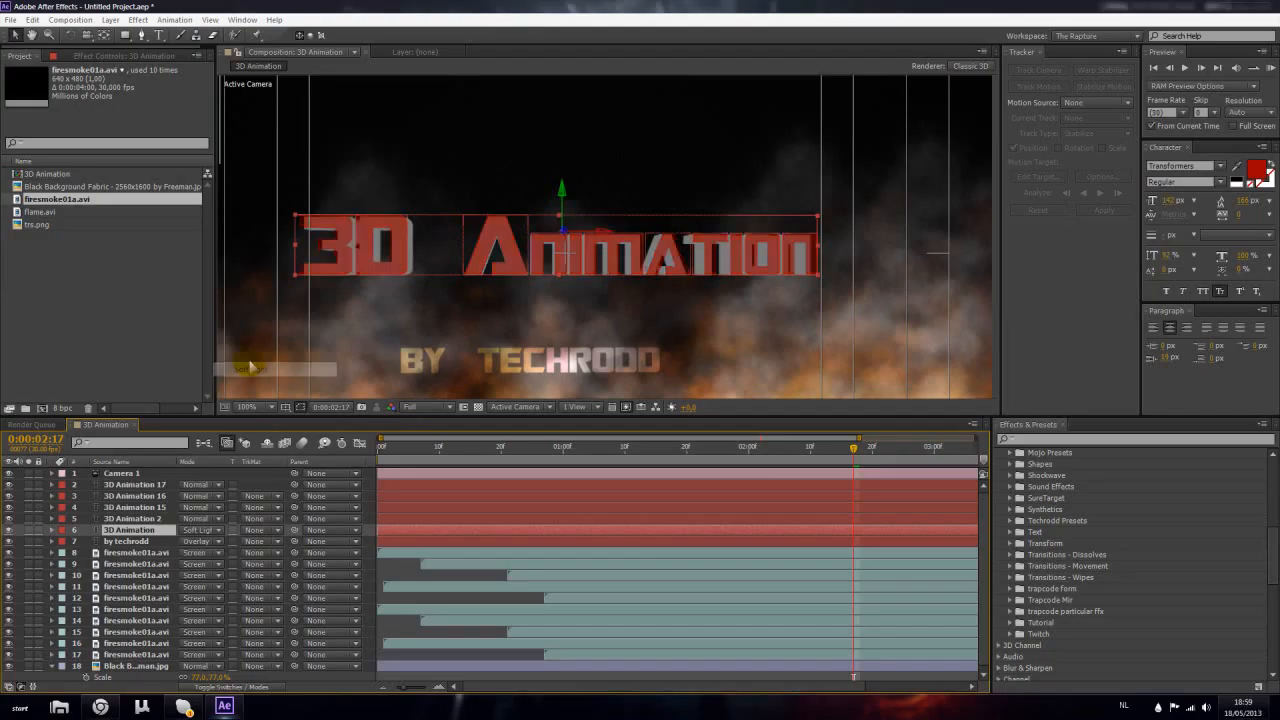
{"action": "left_click", "coordinate": [195, 530]}
{"action": "left_click", "coordinate": [258, 357]}
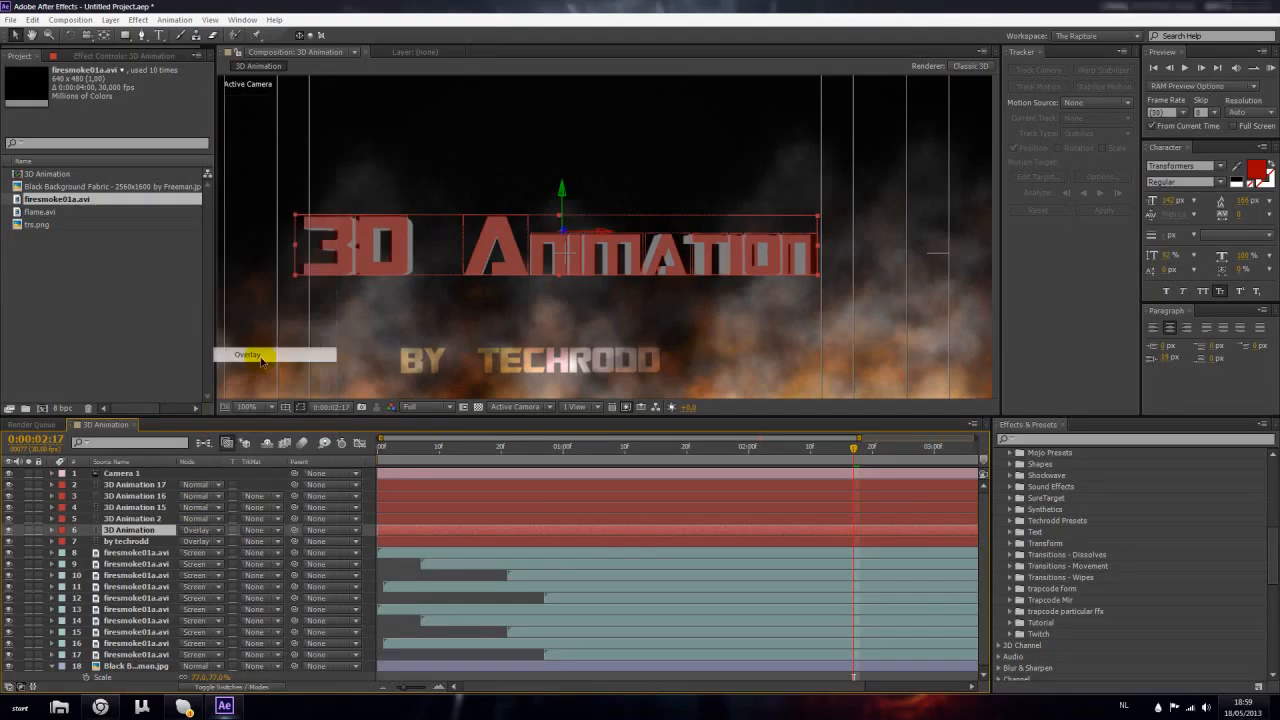
{"action": "left_click", "coordinate": [368, 372]}
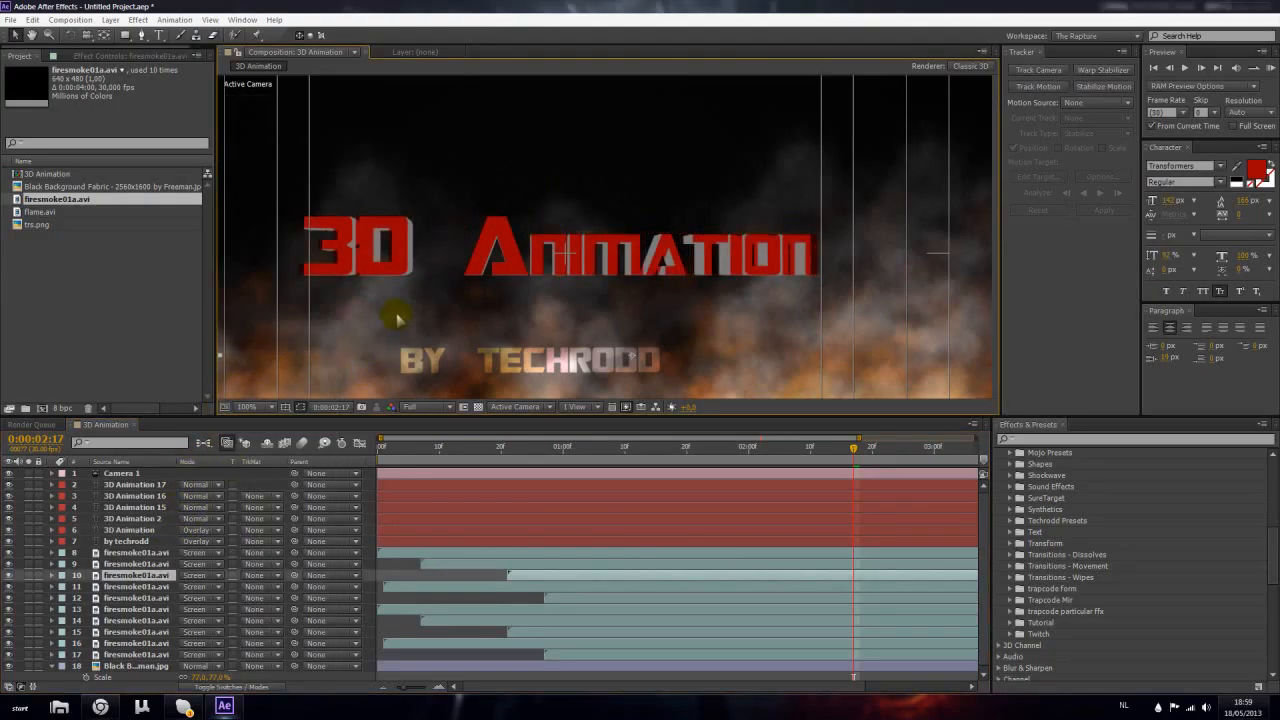
{"action": "left_click", "coordinate": [204, 577]}
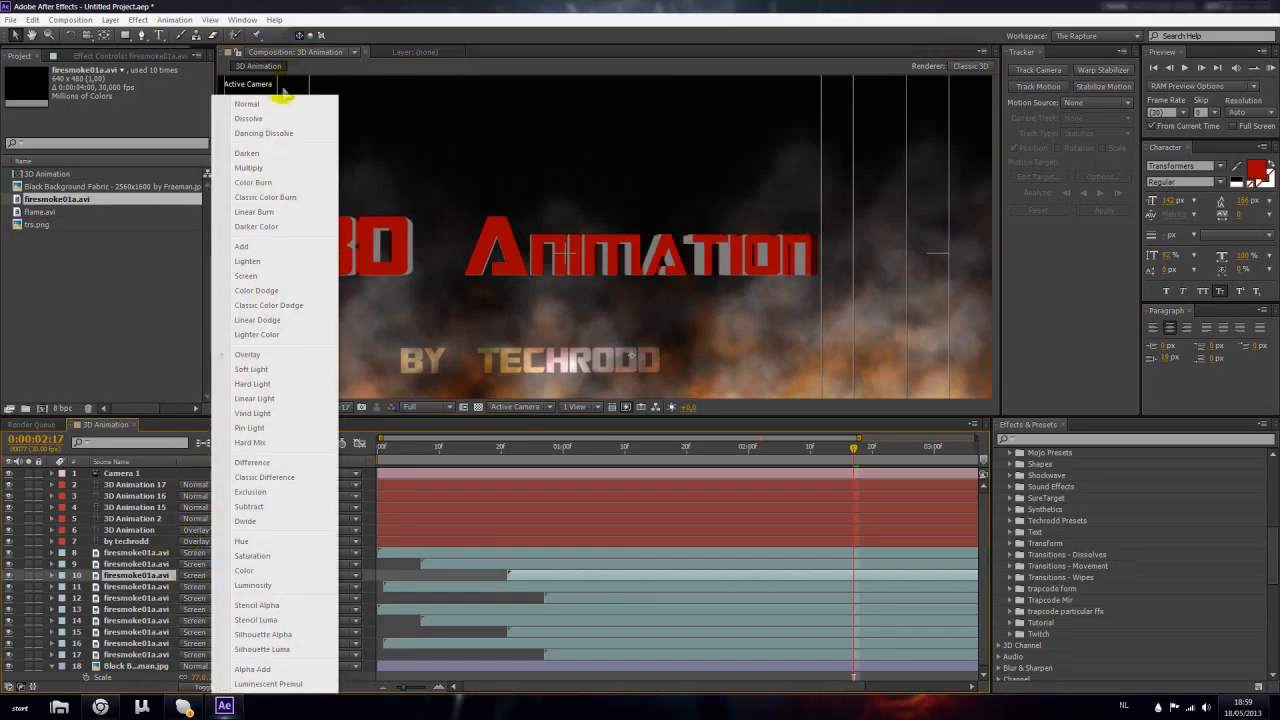
{"action": "left_click", "coordinate": [284, 90]}
{"action": "left_click", "coordinate": [651, 599]}
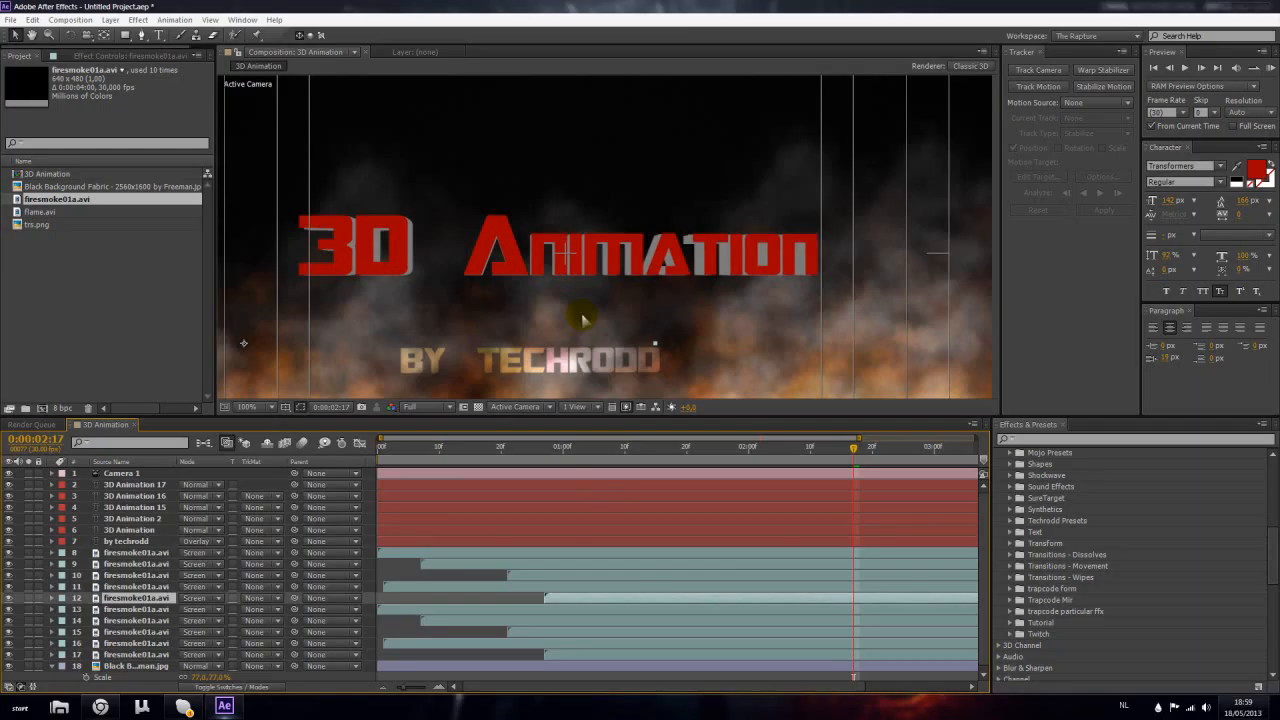
Scrub from the start of the composition to 0:00:00:23 to check the title's intro animation
{"action": "left_click_drag", "start_coordinate": [872, 455], "coordinate": [351, 446]}
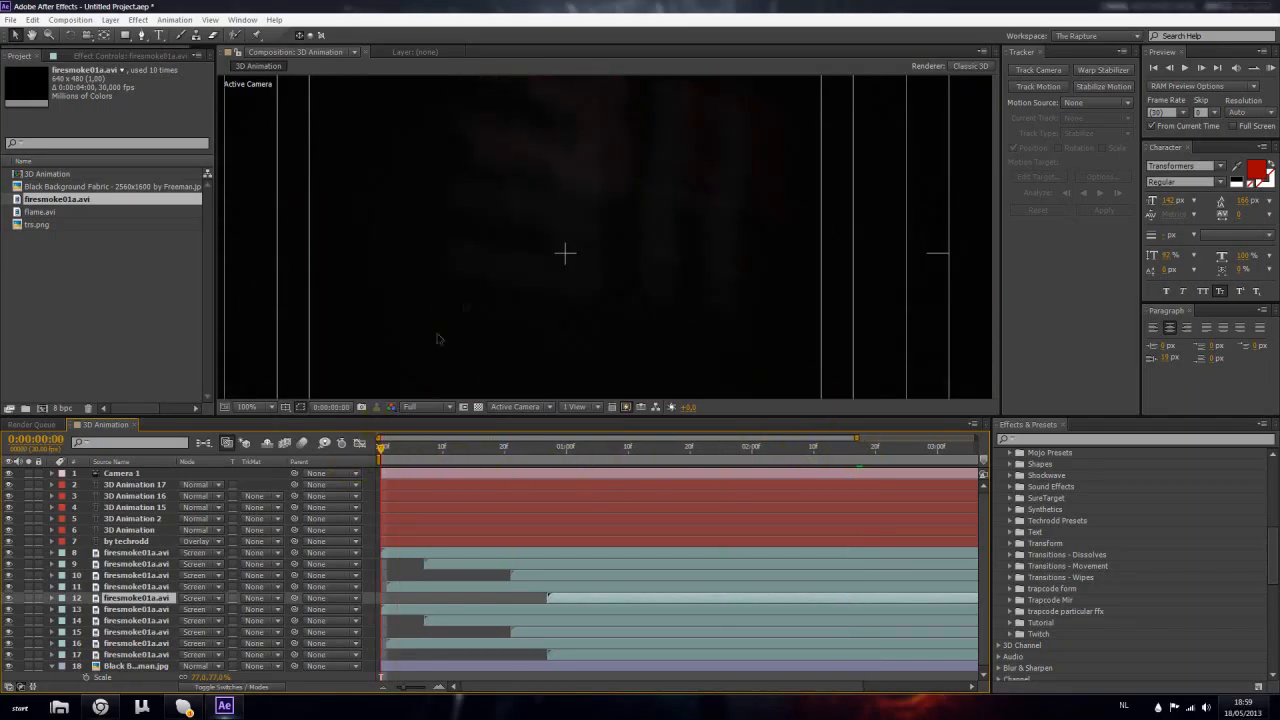
{"action": "scroll", "coordinate": [455, 393], "scroll_direction": "down", "scroll_amount": 2}
{"action": "left_click_drag", "start_coordinate": [381, 449], "coordinate": [523, 462]}
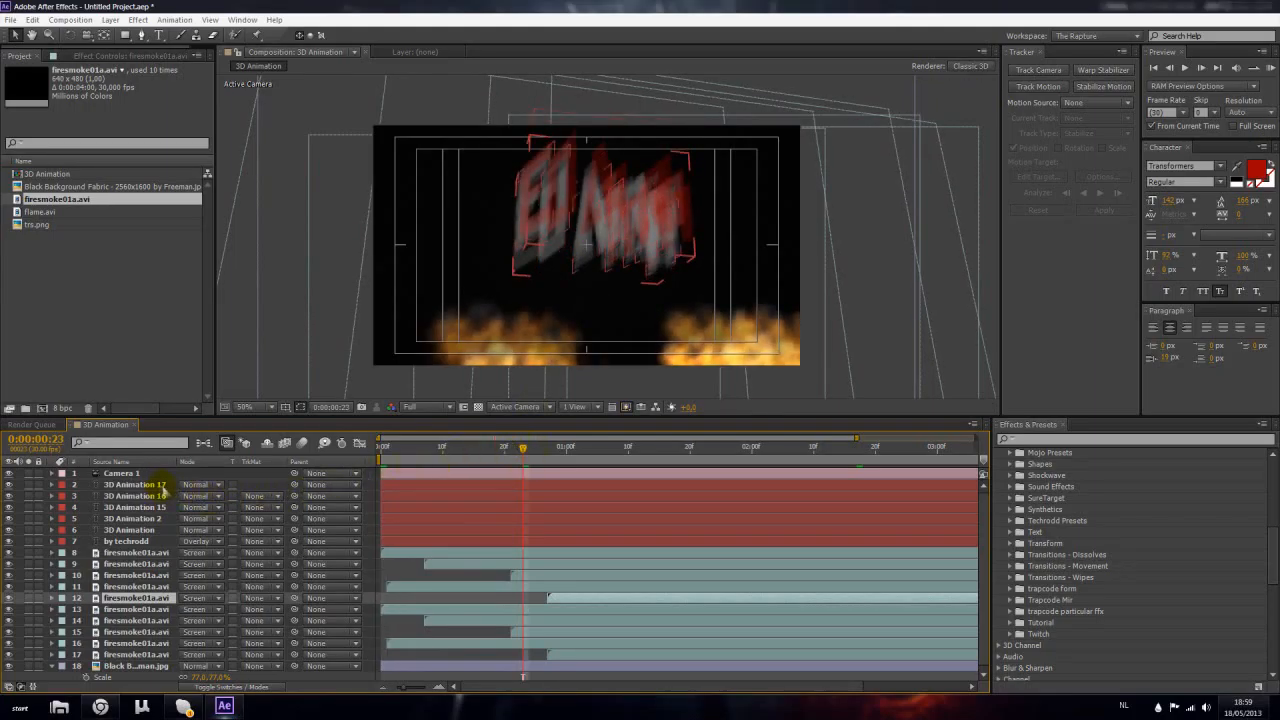
Try to delete the text animation from all five 3D Animation layers
{"action": "left_click", "coordinate": [160, 484]}
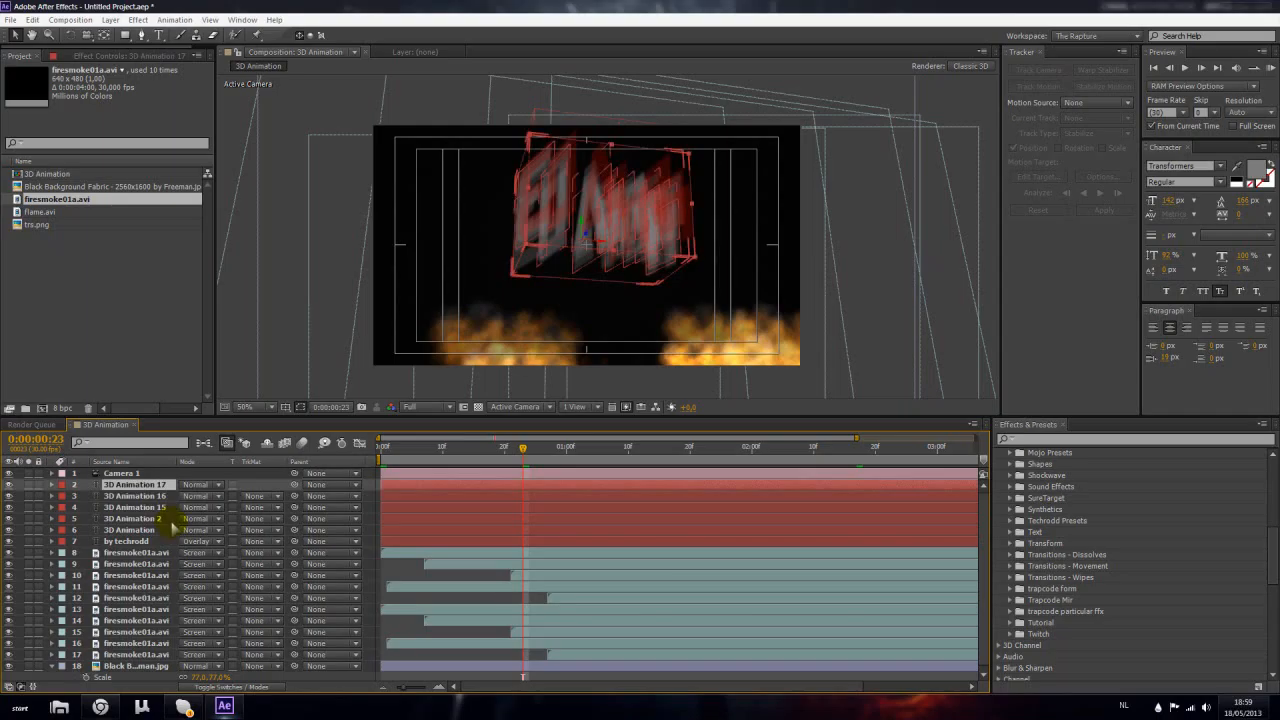
{"action": "left_click", "coordinate": [158, 530], "text": "shift"}
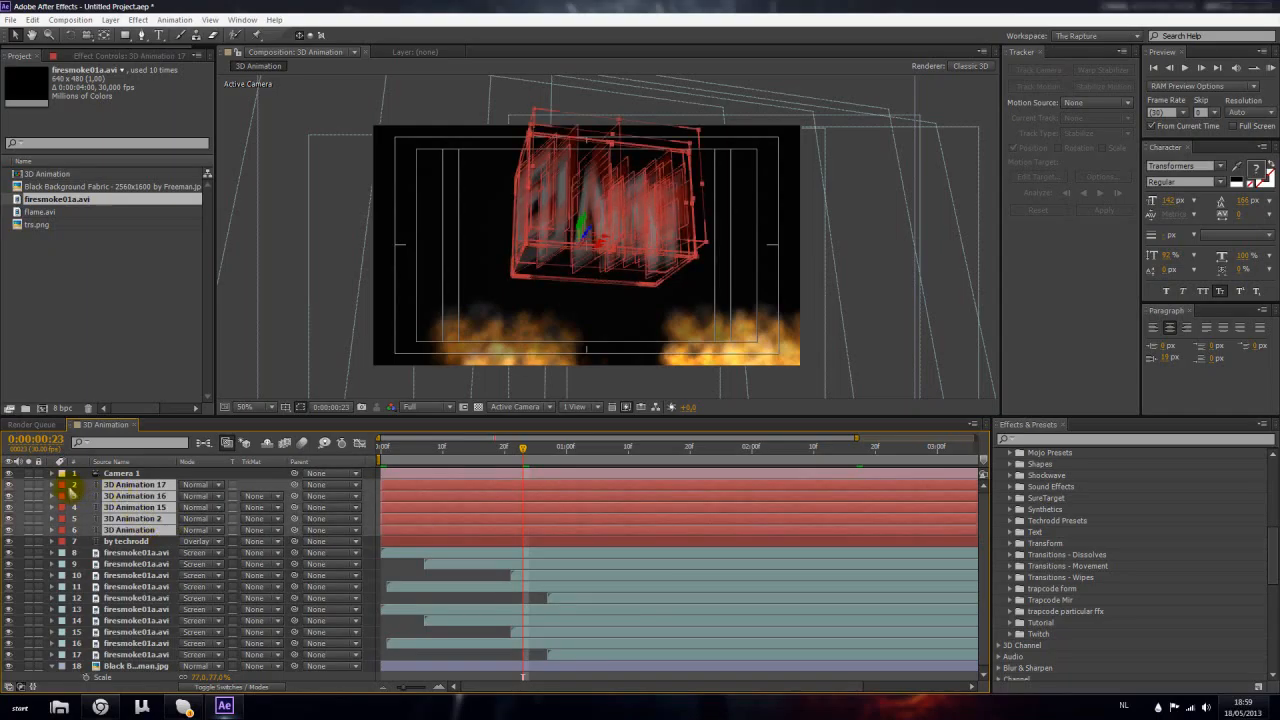
{"action": "left_click", "coordinate": [52, 485]}
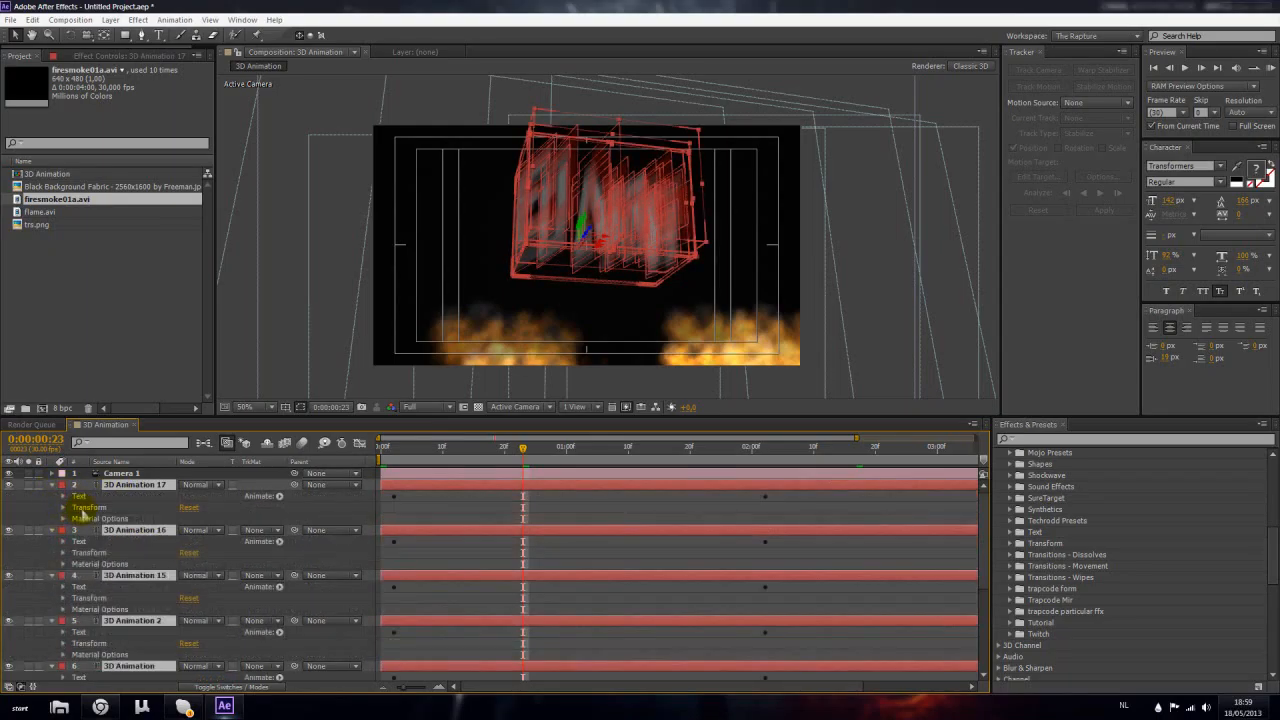
{"action": "scroll", "coordinate": [87, 520], "scroll_direction": "down", "scroll_amount": 1}
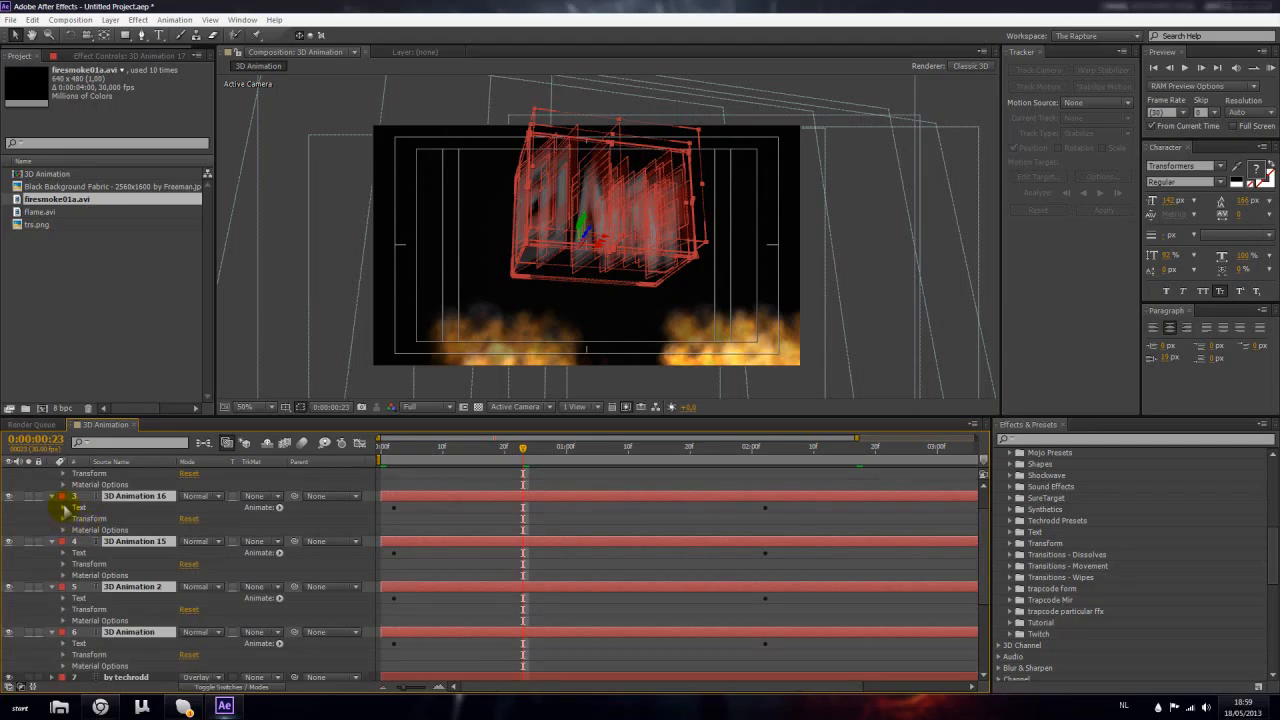
{"action": "left_click", "coordinate": [64, 508]}
{"action": "left_click", "coordinate": [79, 508]}
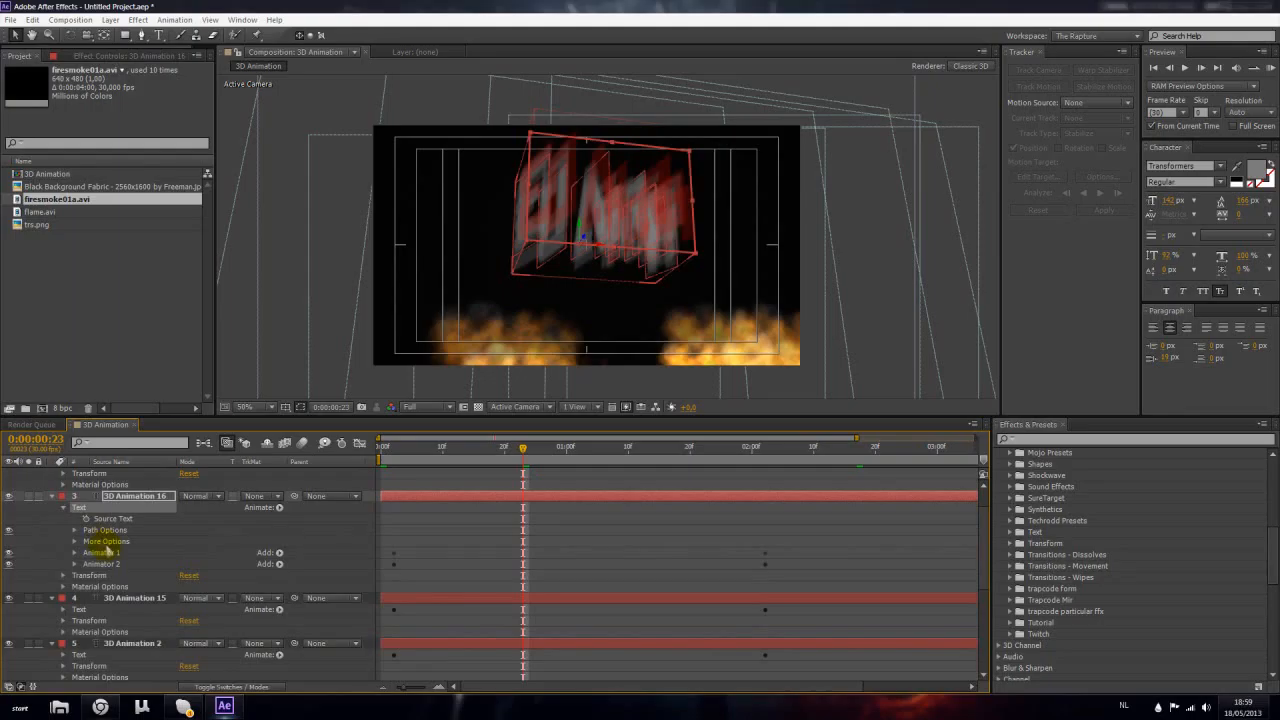
{"action": "key", "text": "Delete"}
{"action": "left_click", "coordinate": [82, 508]}
{"action": "key", "text": "Delete"}
{"action": "left_click", "coordinate": [82, 510]}
{"action": "key", "text": "Delete"}
{"action": "left_click", "coordinate": [82, 508]}
{"action": "key", "text": "Delete"}
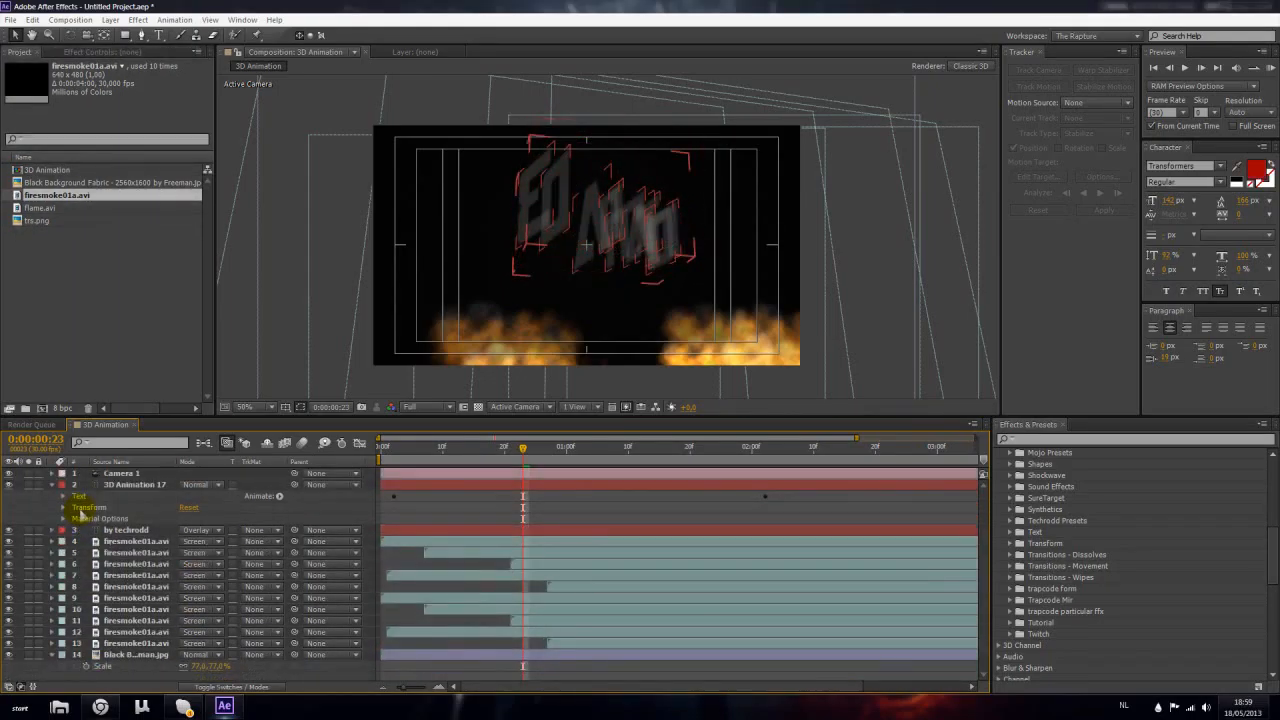
{"action": "left_click", "coordinate": [80, 497]}
{"action": "key", "text": "Delete"}
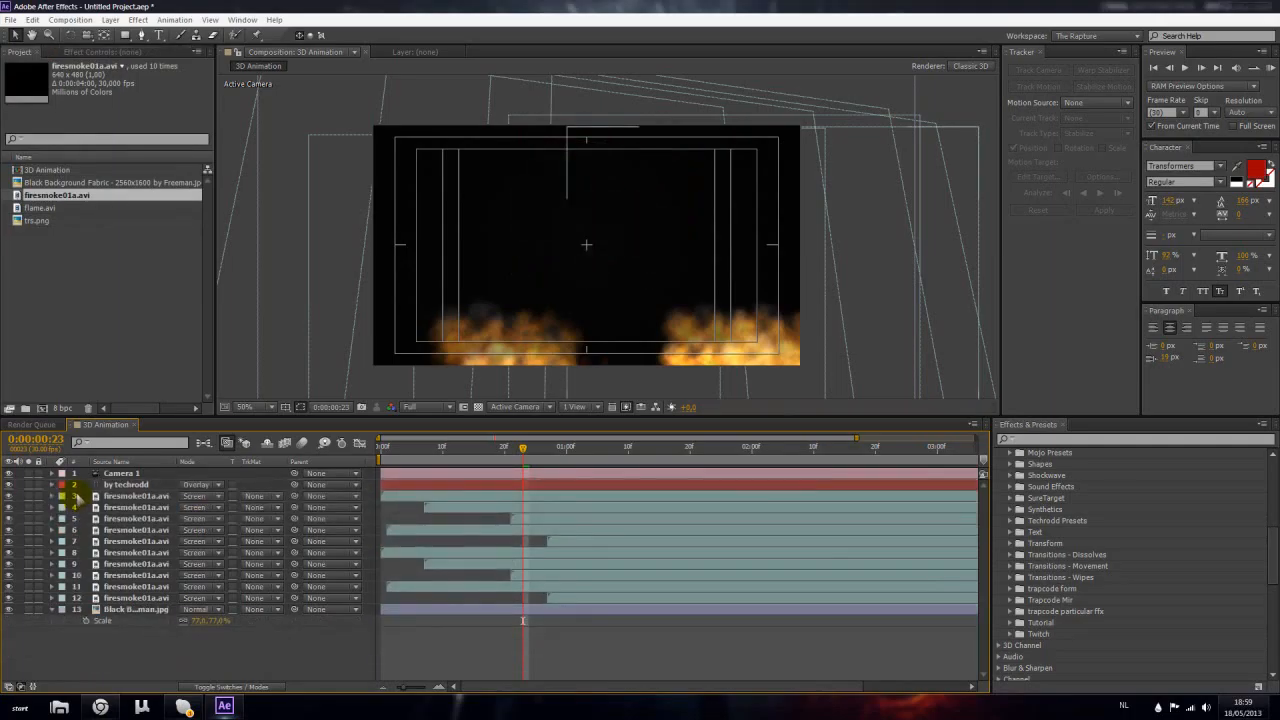
Undo the deletions of the five 3D Animation layers
{"action": "key", "text": "ctrl+z"}
{"action": "key", "text": "ctrl+z"}
{"action": "key", "text": "ctrl+z"}
{"action": "key", "text": "ctrl+z"}
{"action": "key", "text": "ctrl+z"}
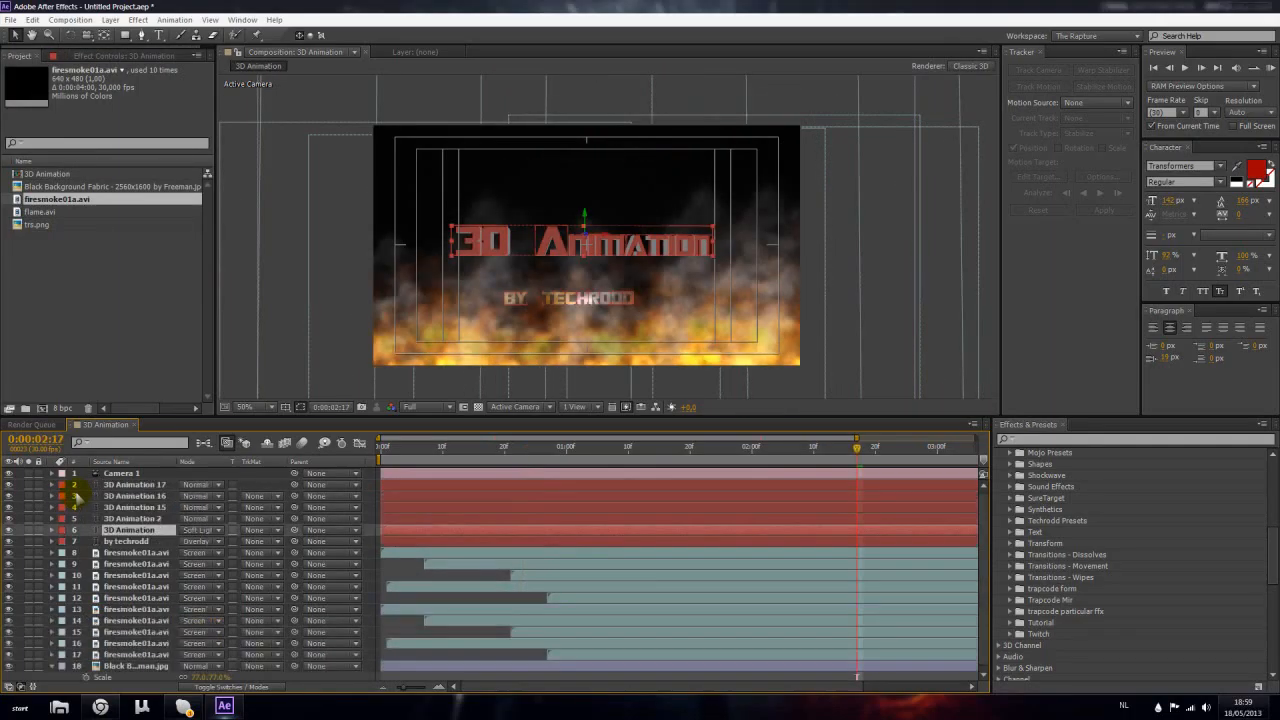
{"action": "key", "text": "ctrl+z"}
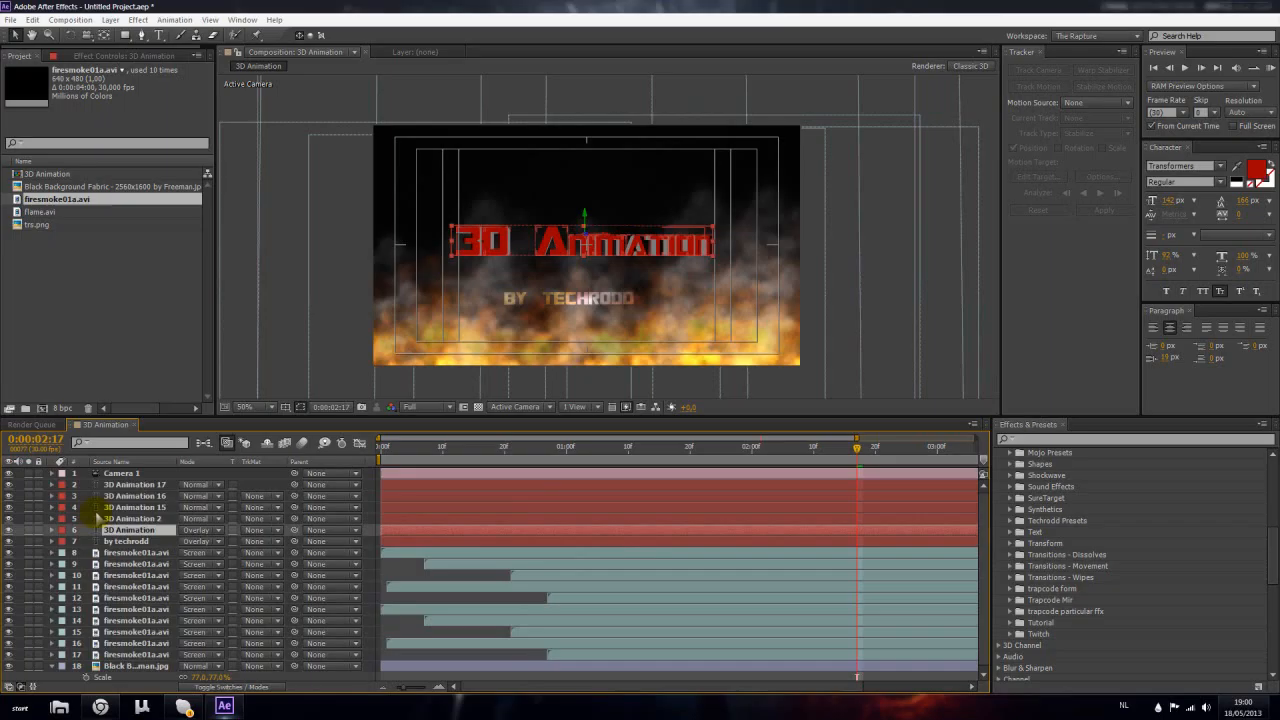
Delete Animator 1 and Animator 2 from the text properties of the 3D Animation 17 layer
{"action": "left_click", "coordinate": [108, 485]}
{"action": "left_click", "coordinate": [120, 530], "text": "shift"}
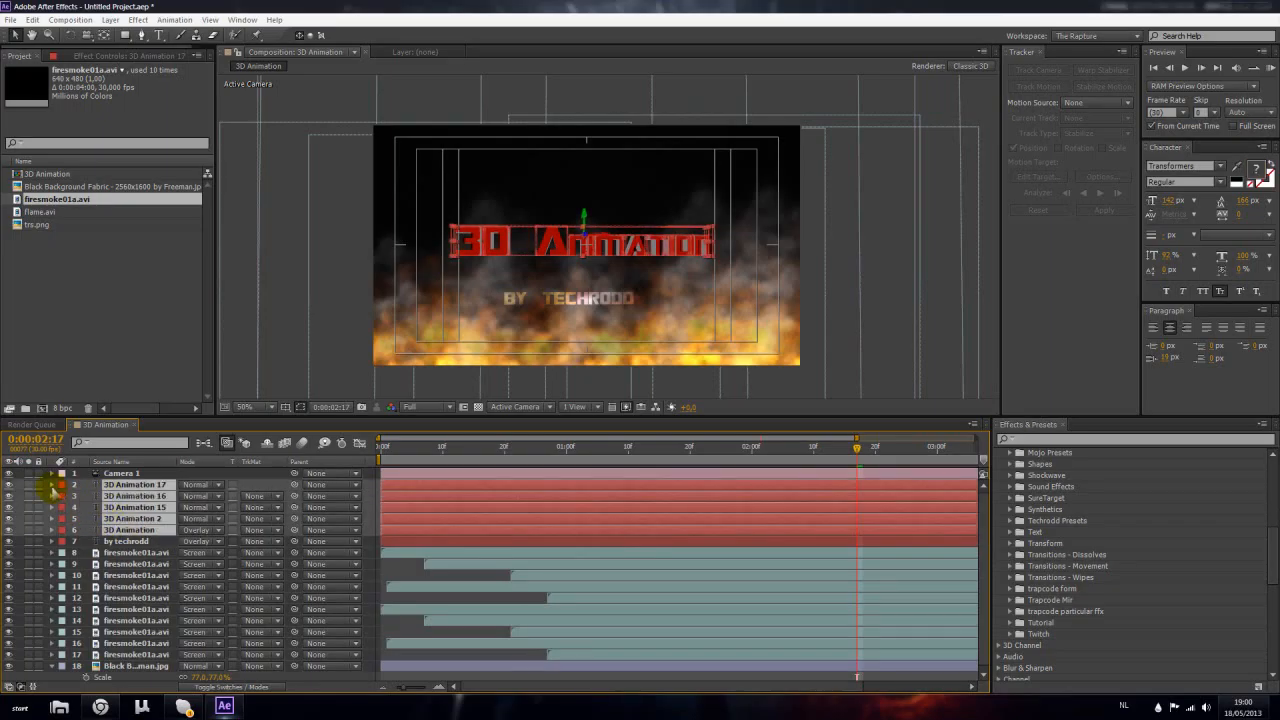
{"action": "left_click", "coordinate": [52, 485]}
{"action": "left_click", "coordinate": [64, 497]}
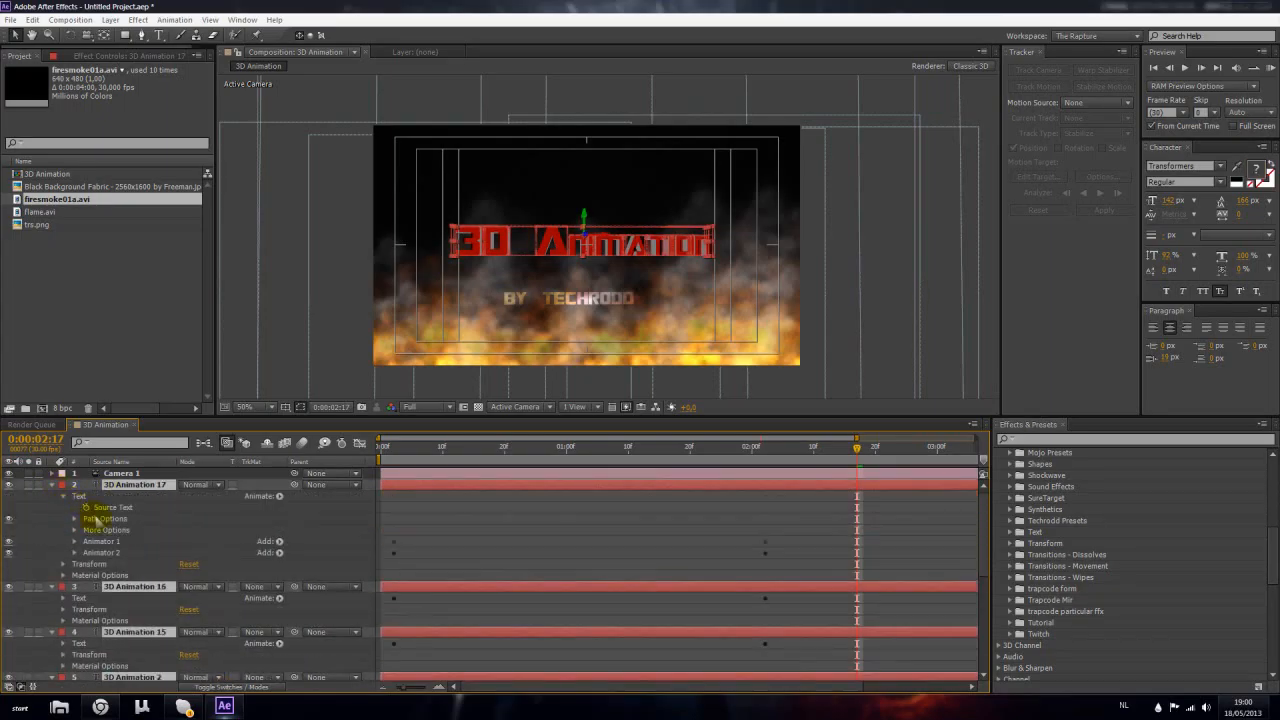
{"action": "left_click", "coordinate": [102, 542]}
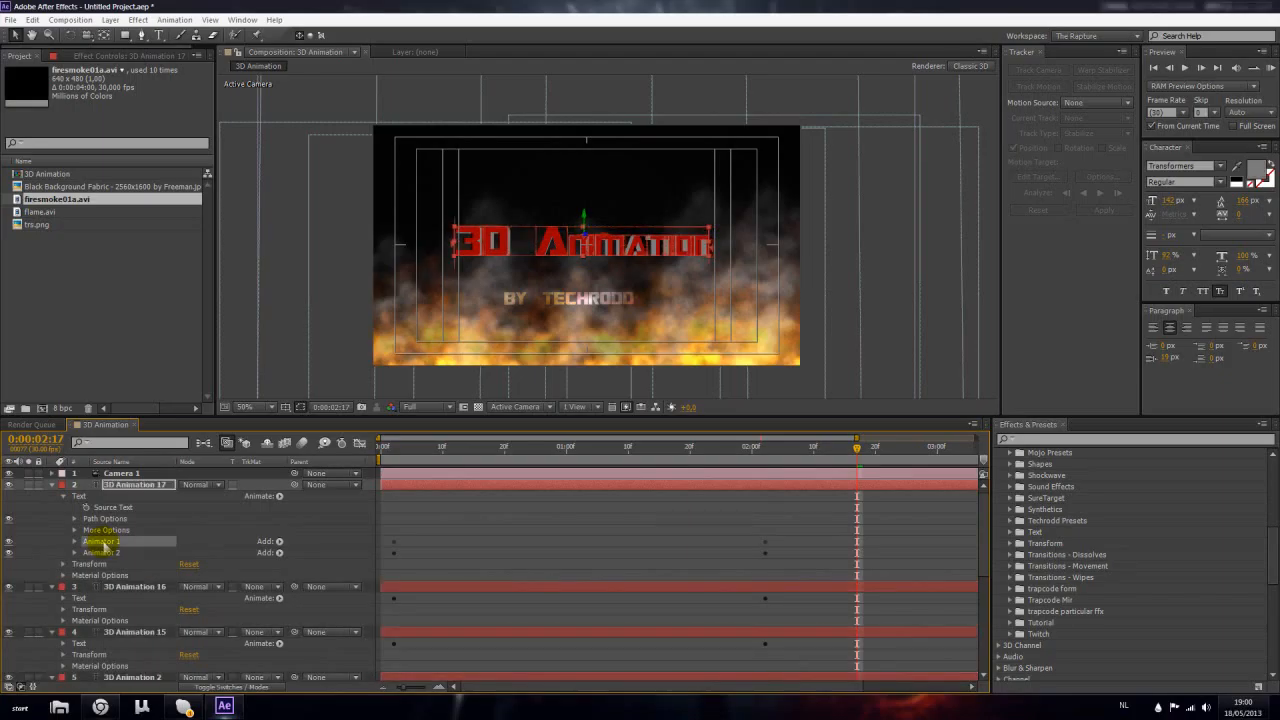
{"action": "key", "text": "Delete"}
{"action": "left_click", "coordinate": [105, 544]}
{"action": "key", "text": "Delete"}
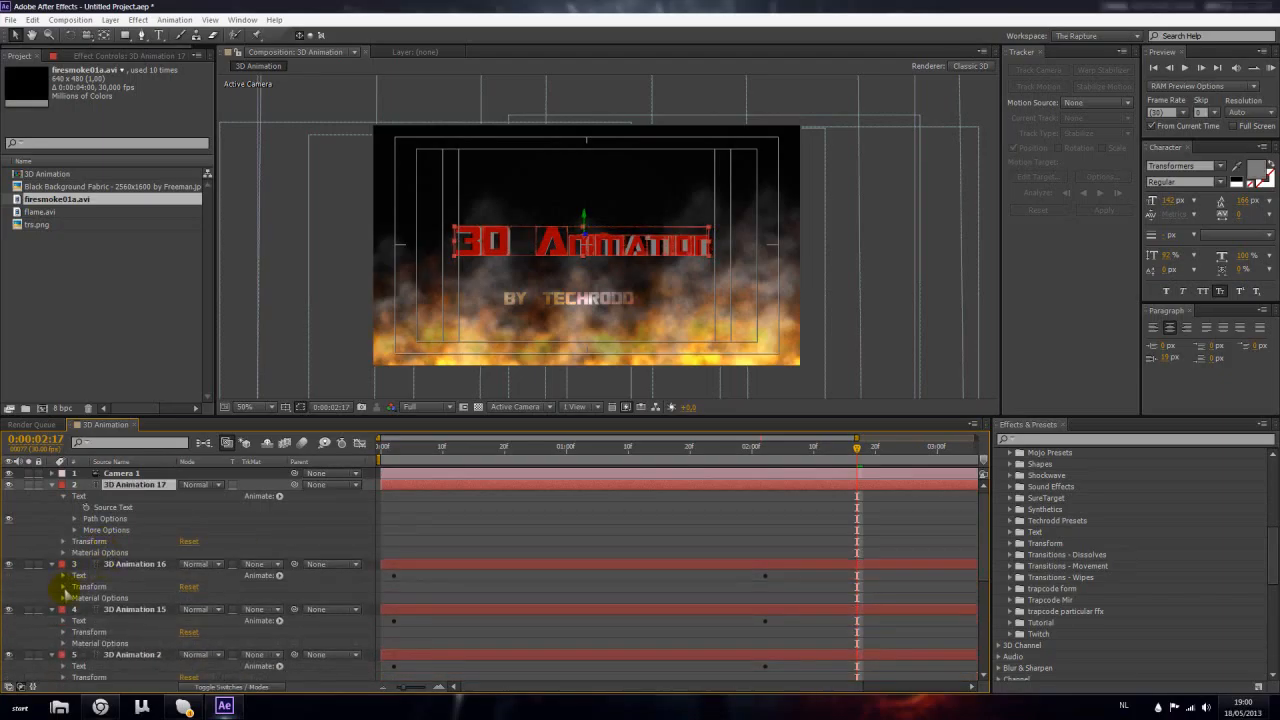
Delete both text animators from the 3D Animation 16 layer
{"action": "left_click", "coordinate": [64, 576]}
{"action": "left_click", "coordinate": [117, 621]}
{"action": "key", "text": "Delete"}
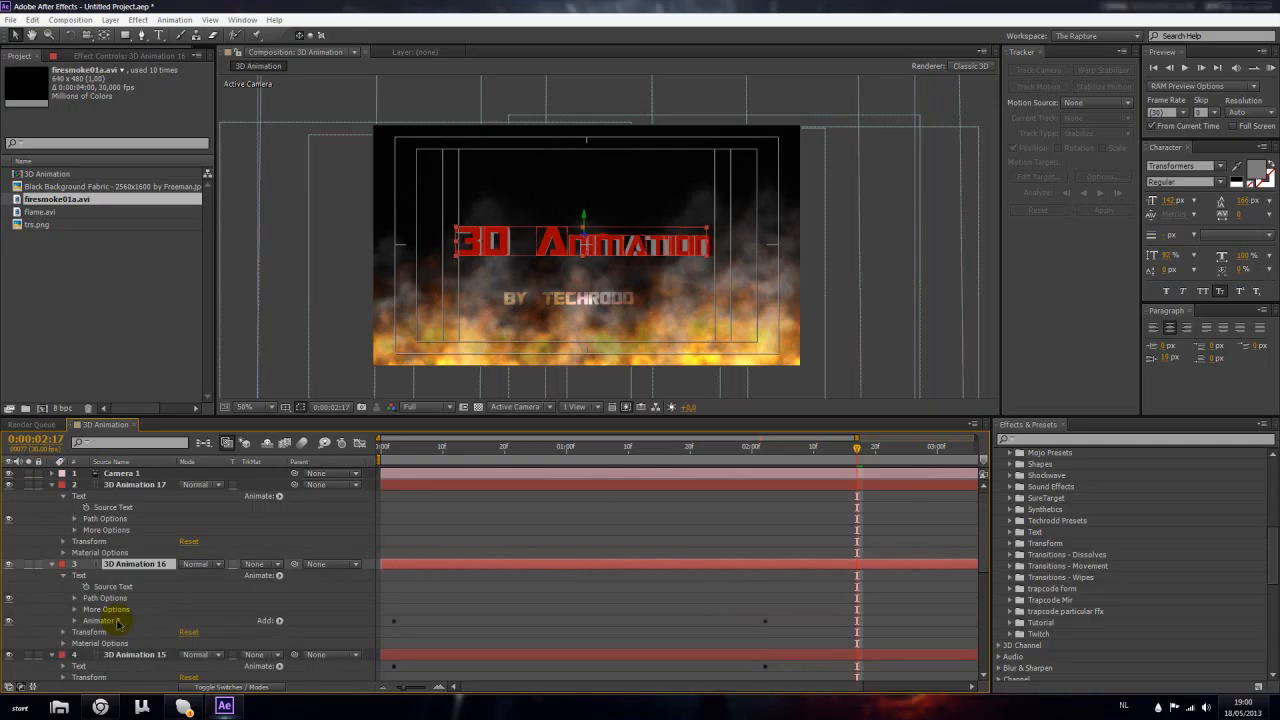
{"action": "left_click", "coordinate": [114, 622]}
{"action": "key", "text": "Delete"}
Delete both text animators from the 3D Animation 15 layer
{"action": "scroll", "coordinate": [88, 612], "scroll_direction": "down", "scroll_amount": 2}
{"action": "left_click", "coordinate": [64, 587]}
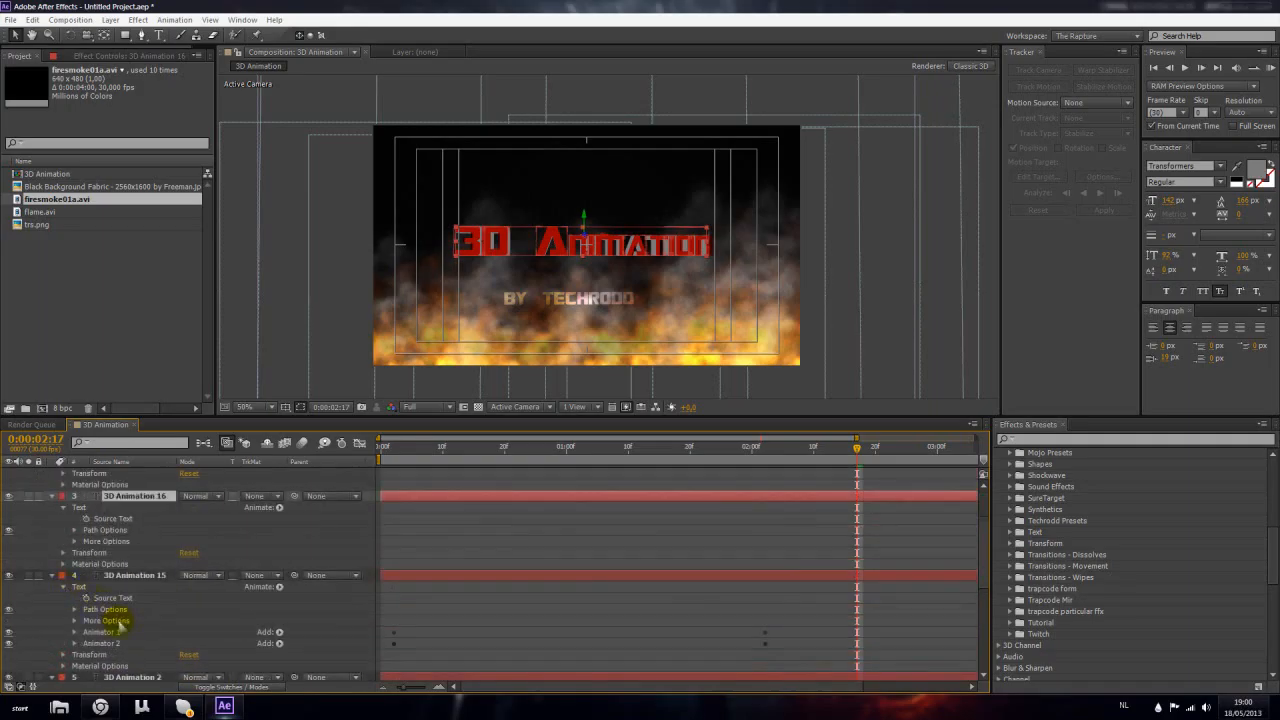
{"action": "left_click", "coordinate": [113, 632]}
{"action": "key", "text": "Delete"}
{"action": "left_click", "coordinate": [105, 633]}
{"action": "key", "text": "Delete"}
Delete both text animators from the 3D Animation 2 layer
{"action": "scroll", "coordinate": [88, 624], "scroll_direction": "down", "scroll_amount": 2}
{"action": "left_click", "coordinate": [64, 598]}
{"action": "left_click", "coordinate": [115, 644]}
{"action": "key", "text": "Delete"}
{"action": "left_click", "coordinate": [113, 644]}
{"action": "key", "text": "Delete"}
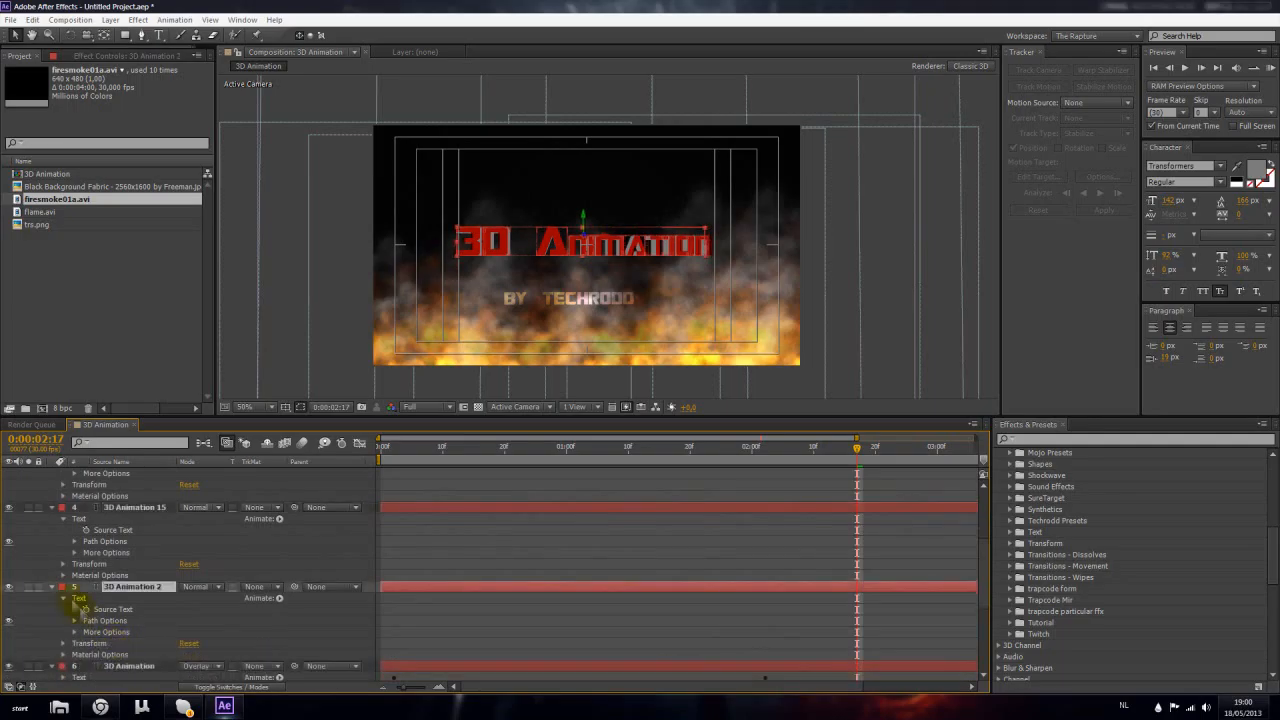
Delete both text animators from the original 3D Animation layer
{"action": "scroll", "coordinate": [55, 595], "scroll_direction": "down", "scroll_amount": 2}
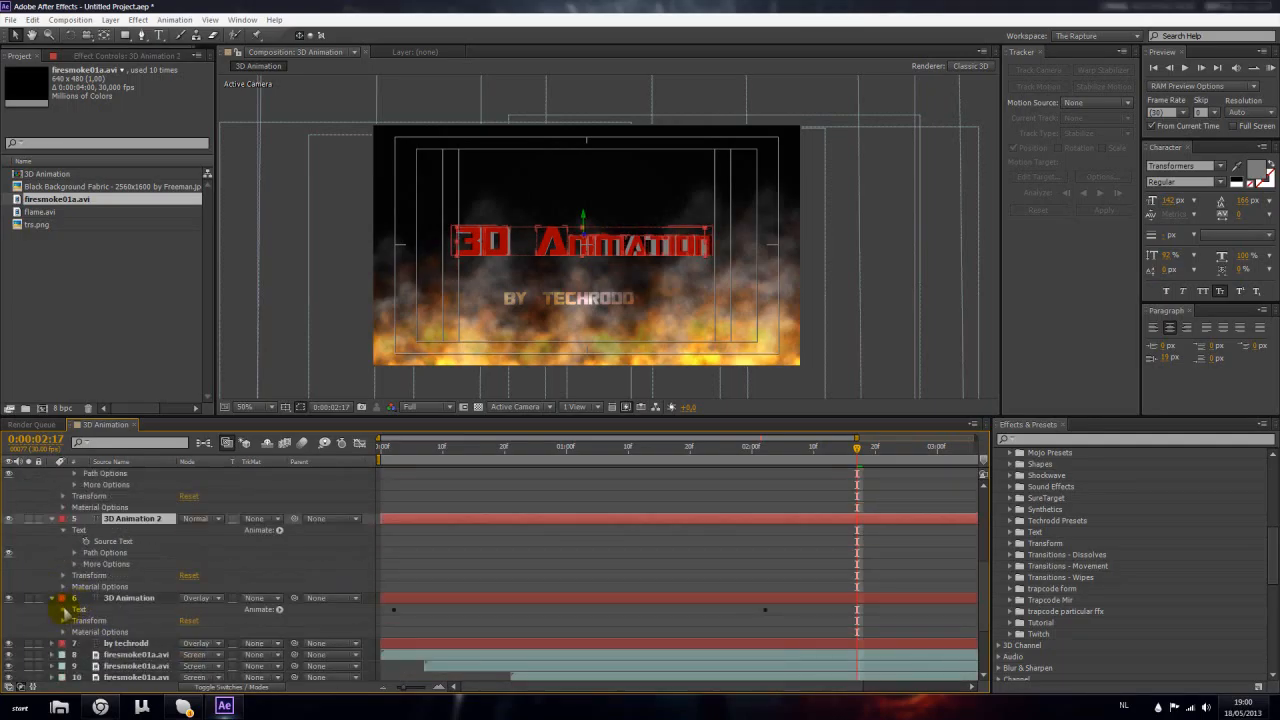
{"action": "left_click", "coordinate": [64, 610]}
{"action": "left_click", "coordinate": [111, 655]}
{"action": "key", "text": "Delete"}
{"action": "left_click", "coordinate": [111, 655]}
{"action": "key", "text": "Delete"}
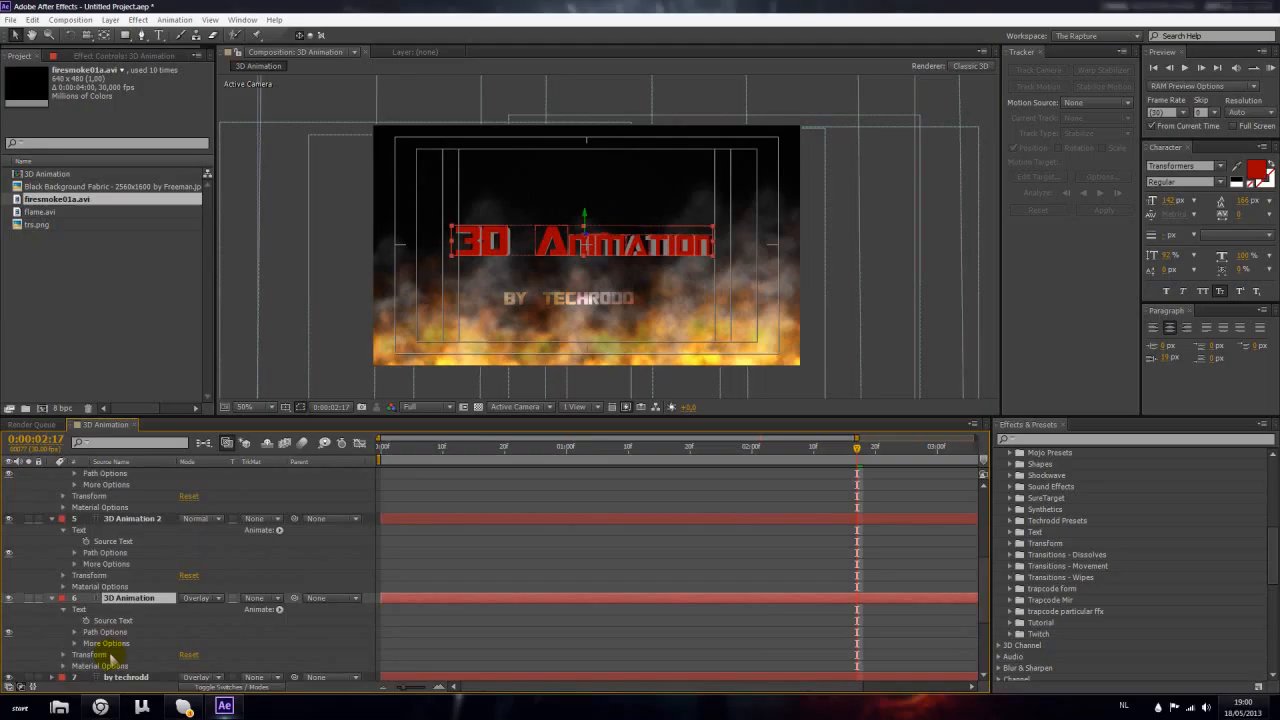
Collapse the expanded properties of all five 3D Animation layers in the timeline
{"action": "scroll", "coordinate": [107, 645], "scroll_direction": "down", "scroll_amount": 1}
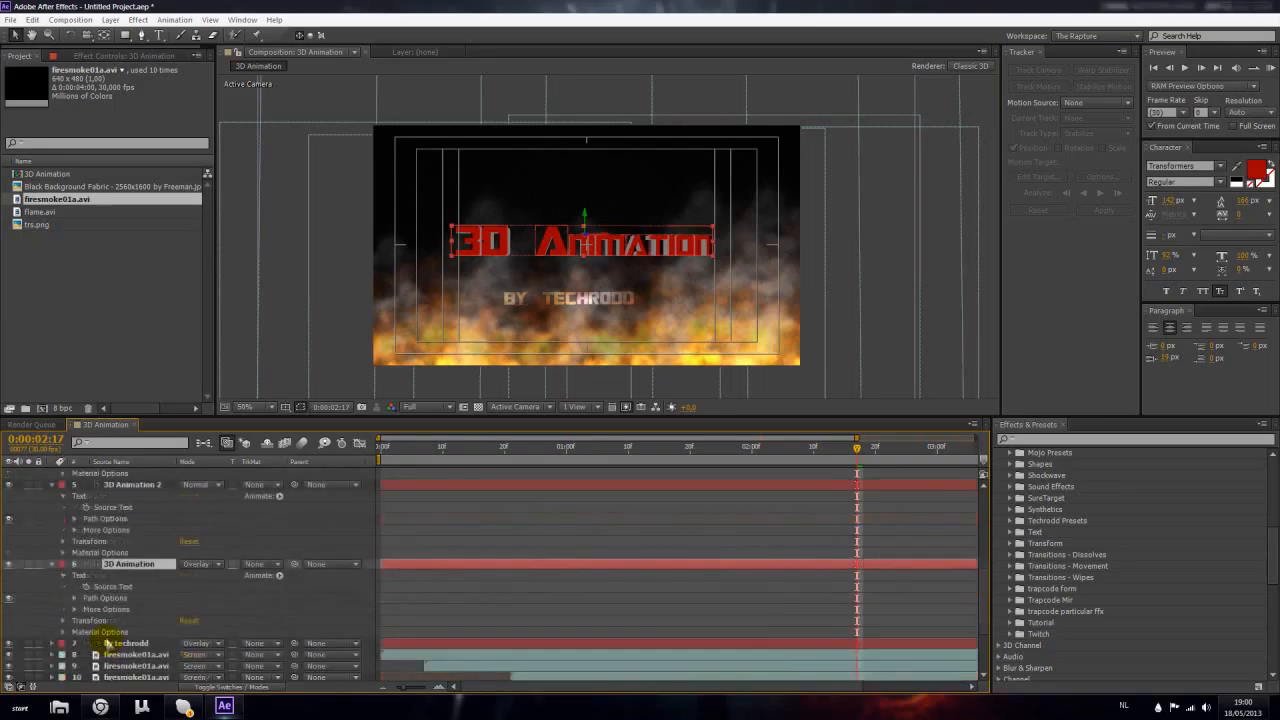
{"action": "left_click", "coordinate": [51, 566]}
{"action": "left_click", "coordinate": [58, 486]}
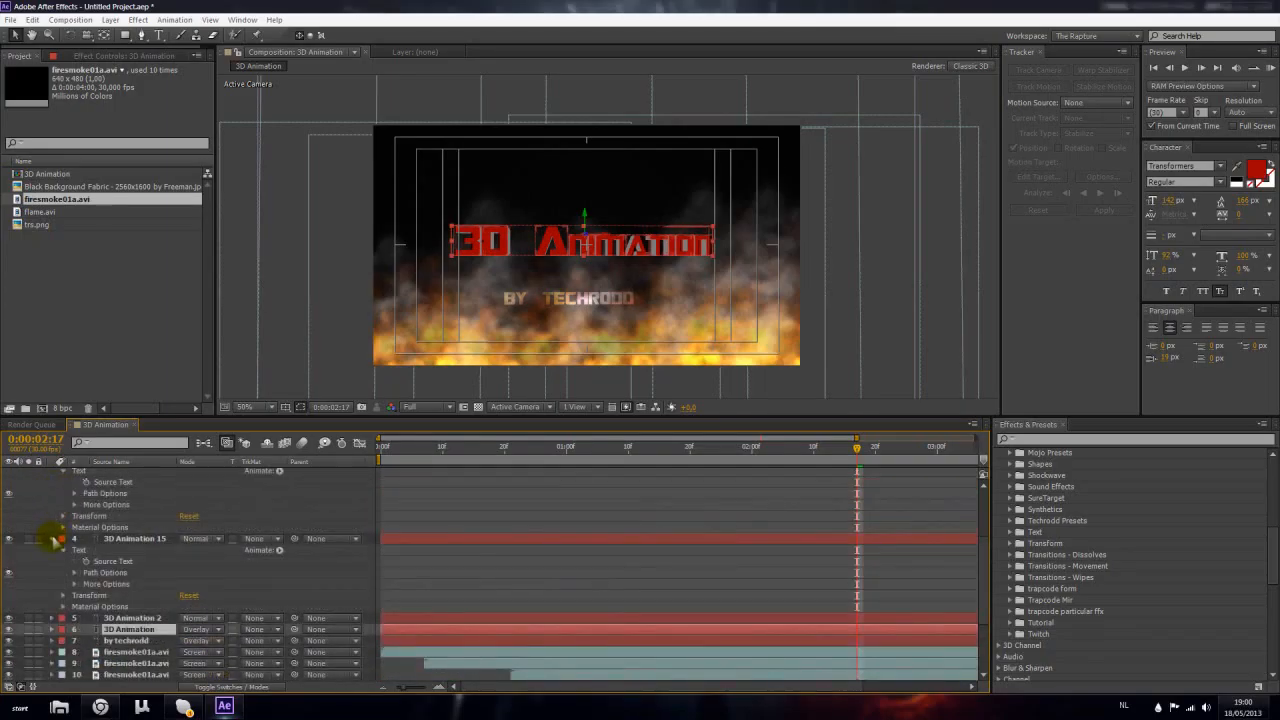
{"action": "left_click", "coordinate": [52, 539]}
{"action": "left_click", "coordinate": [52, 562]}
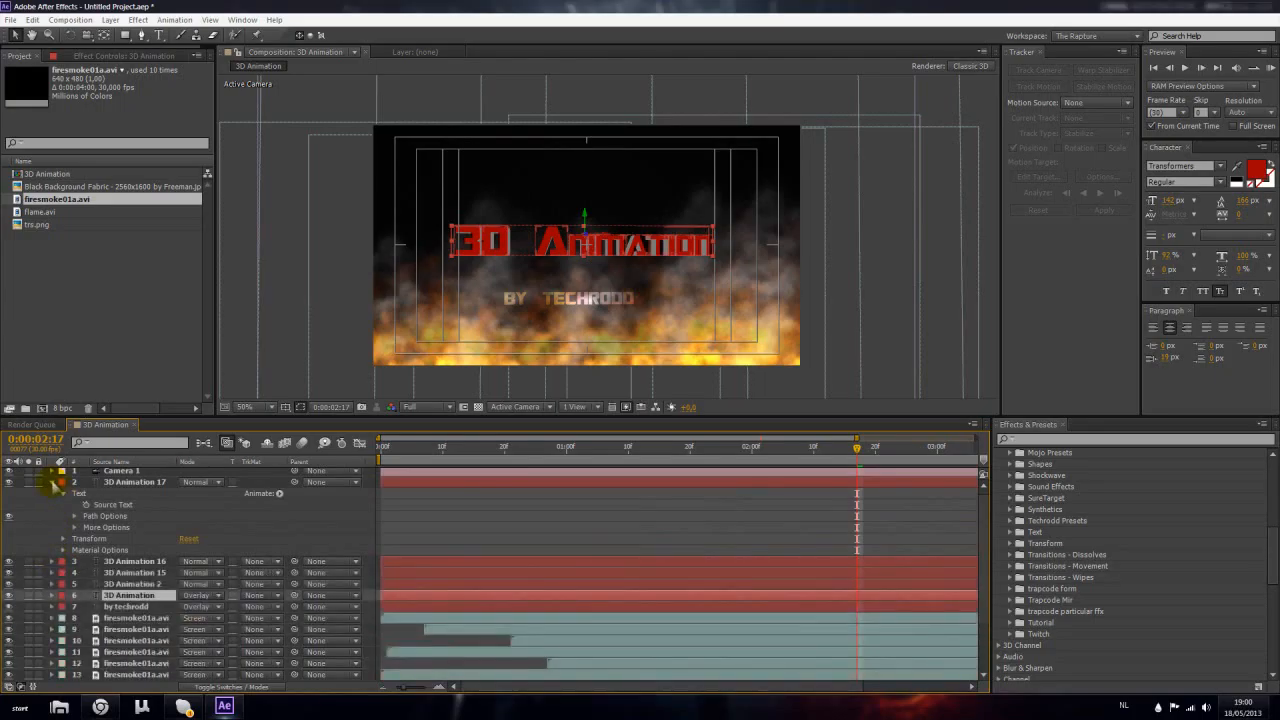
{"action": "left_click", "coordinate": [55, 484]}
{"action": "left_click", "coordinate": [728, 592]}
At 0:00:00:00, set the original 3D Animation layer's blending mode to Normal, and scrub to 0:00:02:17
{"action": "left_click_drag", "start_coordinate": [852, 449], "coordinate": [378, 459]}
{"action": "scroll", "coordinate": [460, 256], "scroll_direction": "up", "scroll_amount": 1}
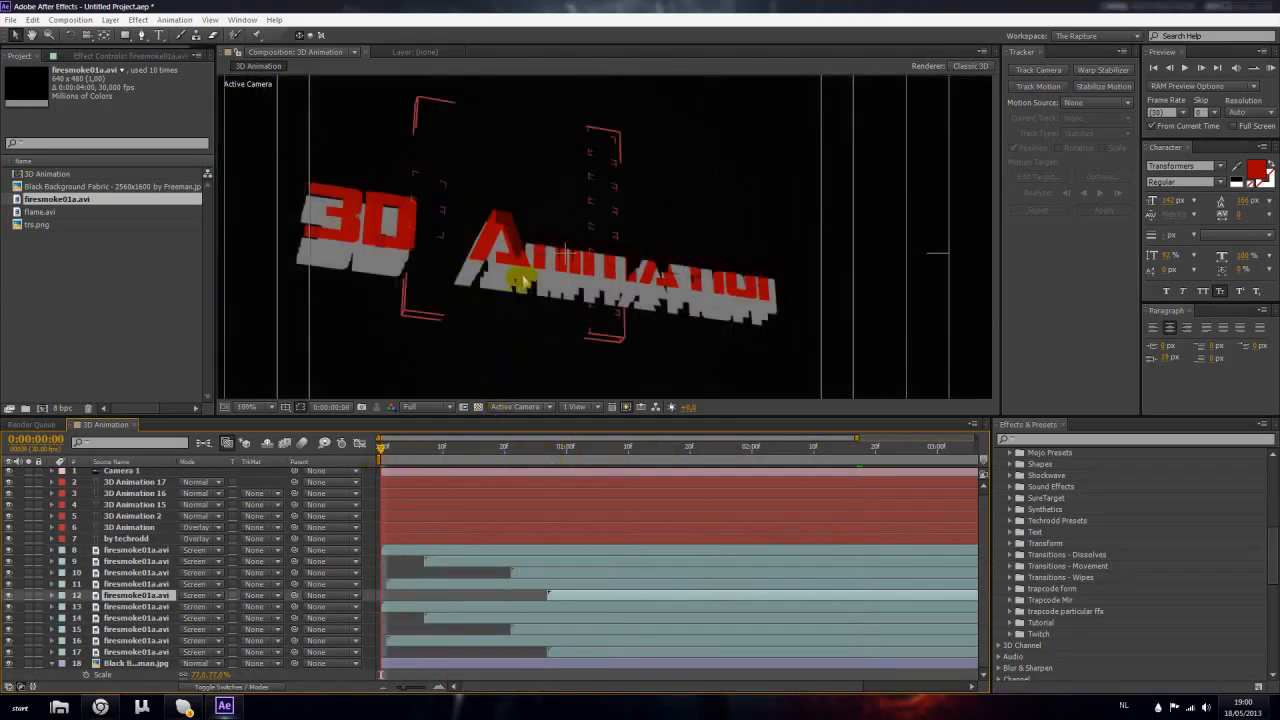
{"action": "left_click", "coordinate": [206, 532]}
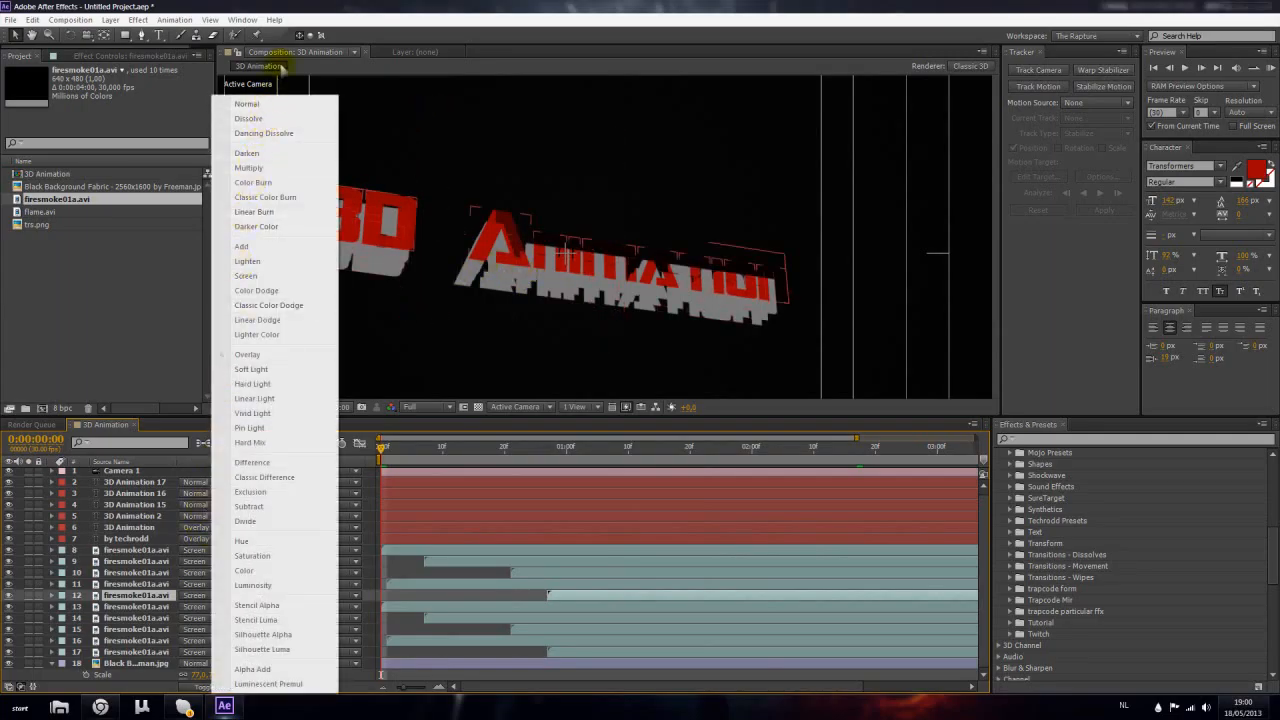
{"action": "left_click", "coordinate": [250, 104]}
{"action": "scroll", "coordinate": [580, 256], "scroll_direction": "down", "scroll_amount": 1}
{"action": "left_click", "coordinate": [586, 563]}
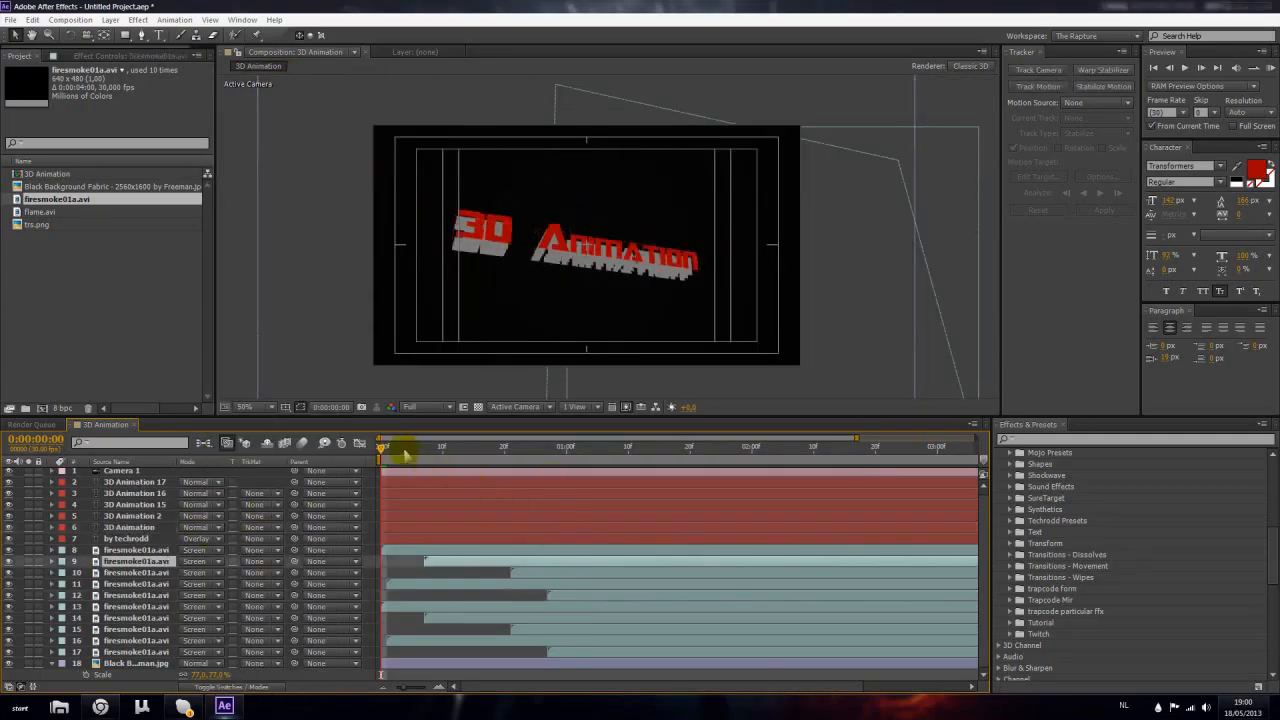
{"action": "left_click_drag", "start_coordinate": [381, 452], "coordinate": [857, 465]}
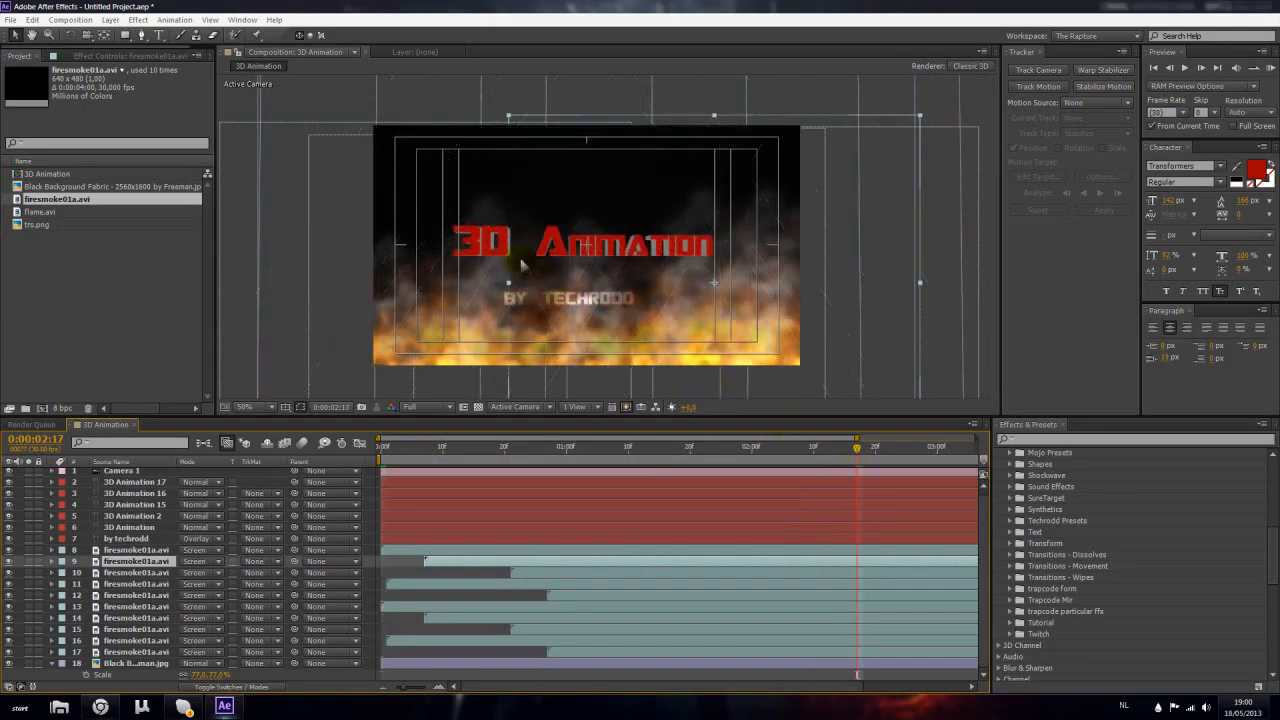
At 0:00:00:00, duplicate the 3D Animation 15 layer and shift the copy slightly in depth within the extruded title stack
{"action": "scroll", "coordinate": [521, 265], "scroll_direction": "up", "scroll_amount": 1}
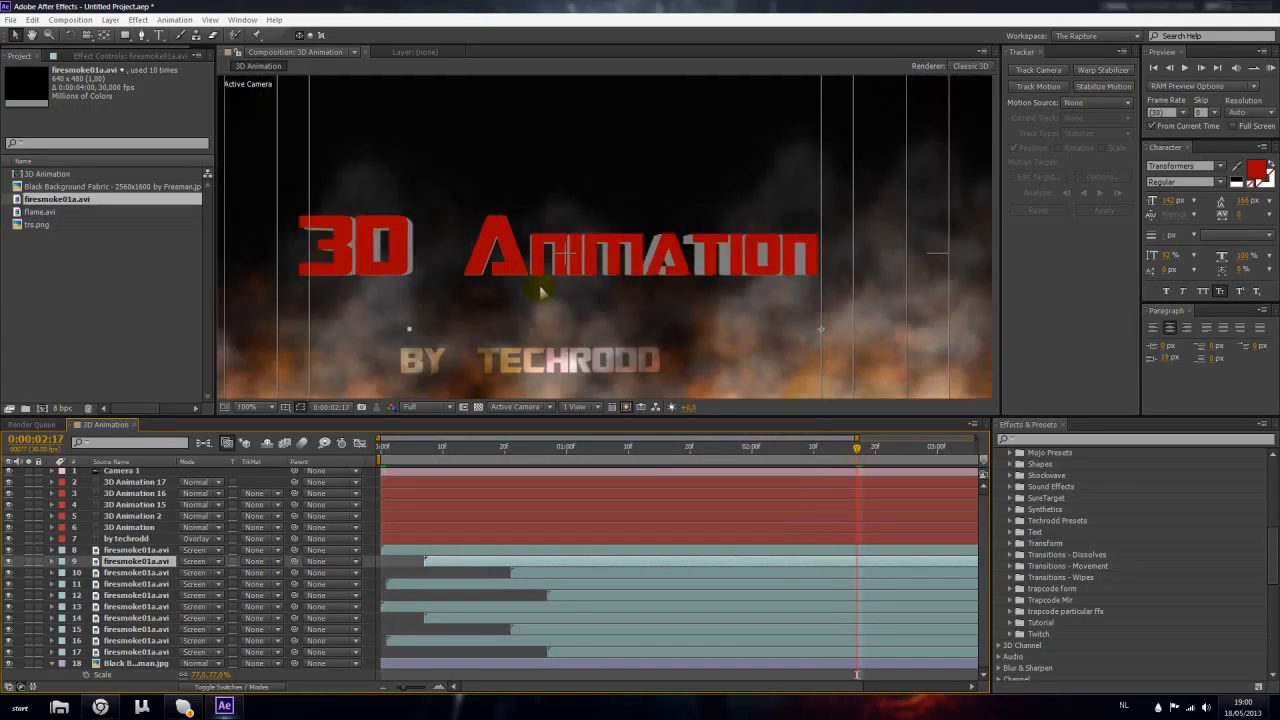
{"action": "scroll", "coordinate": [573, 283], "scroll_direction": "down", "scroll_amount": 1}
{"action": "left_click_drag", "start_coordinate": [857, 448], "coordinate": [335, 450]}
{"action": "left_click", "coordinate": [158, 505]}
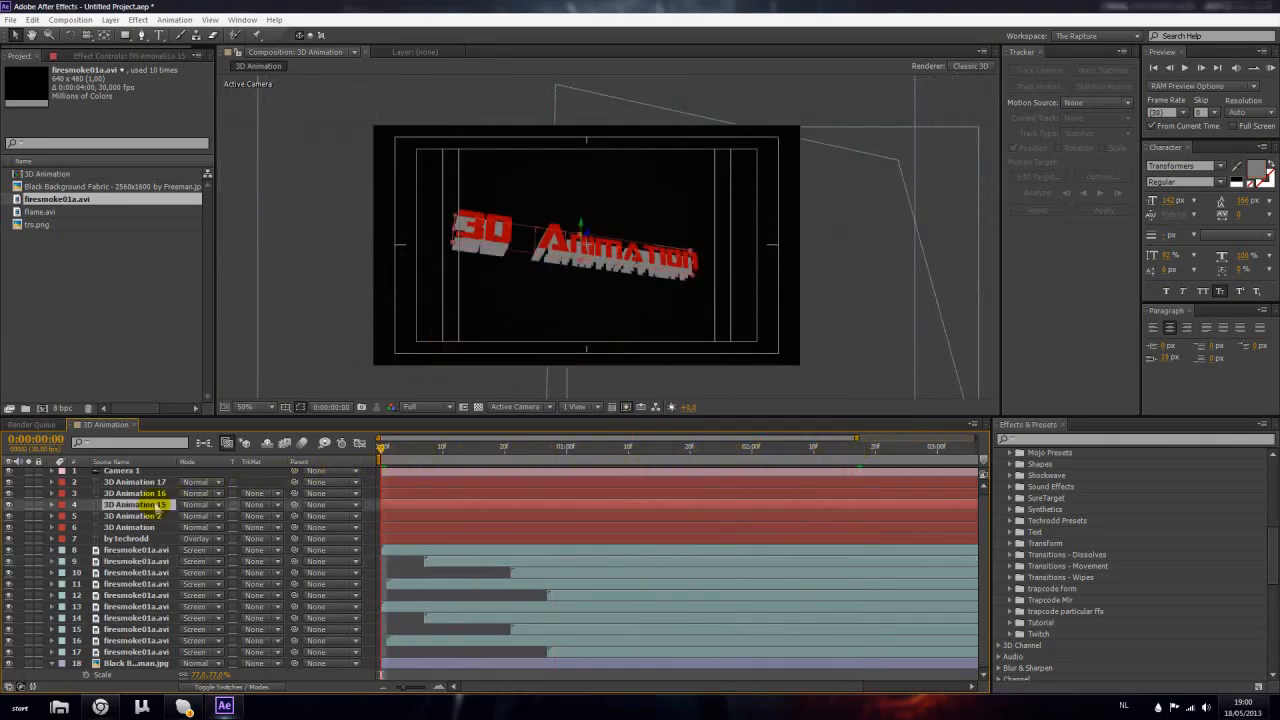
{"action": "key", "text": "ctrl+d"}
{"action": "scroll", "coordinate": [567, 236], "scroll_direction": "up", "scroll_amount": 1}
{"action": "left_click_drag", "start_coordinate": [566, 236], "coordinate": [555, 252]}
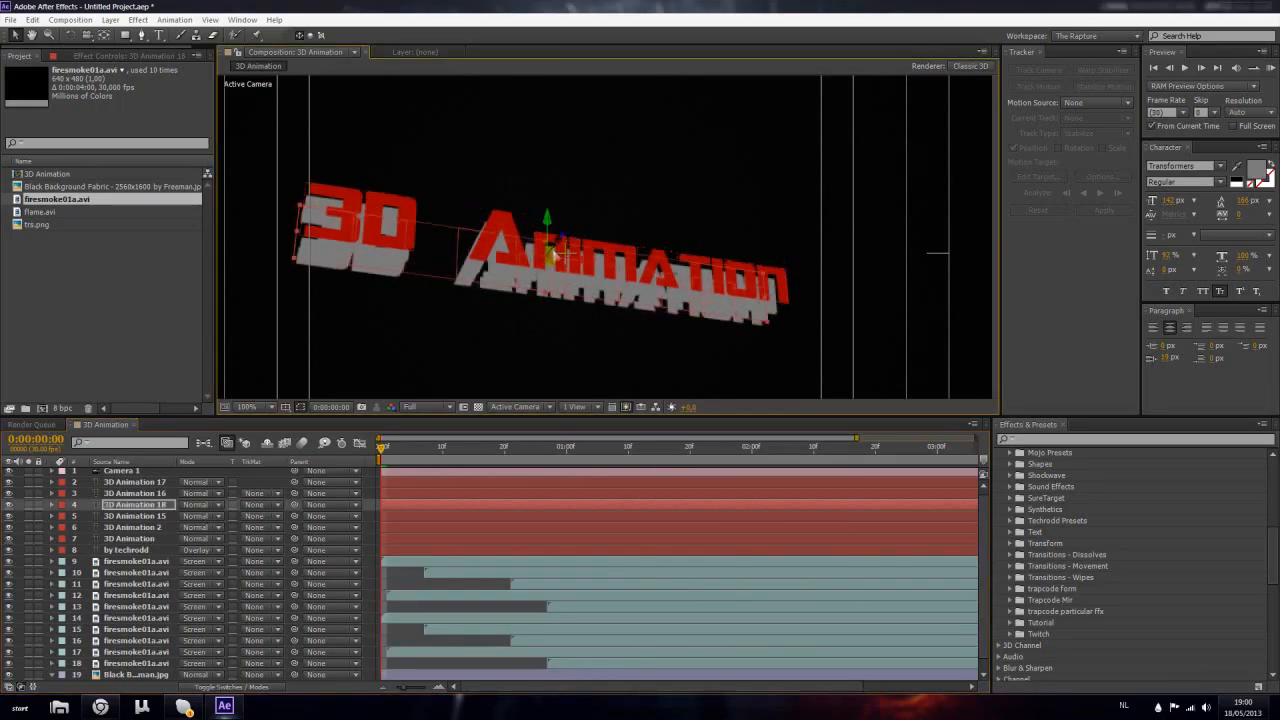
{"action": "scroll", "coordinate": [554, 253], "scroll_direction": "down", "scroll_amount": 2}
{"action": "scroll", "coordinate": [548, 250], "scroll_direction": "up", "scroll_amount": 2}
{"action": "scroll", "coordinate": [548, 250], "scroll_direction": "down", "scroll_amount": 2}
Scrub to 0:00:03:02 and inspect the thickness of the 3D Animation title up close
{"action": "left_click", "coordinate": [443, 503]}
{"action": "left_click_drag", "start_coordinate": [386, 451], "coordinate": [949, 482]}
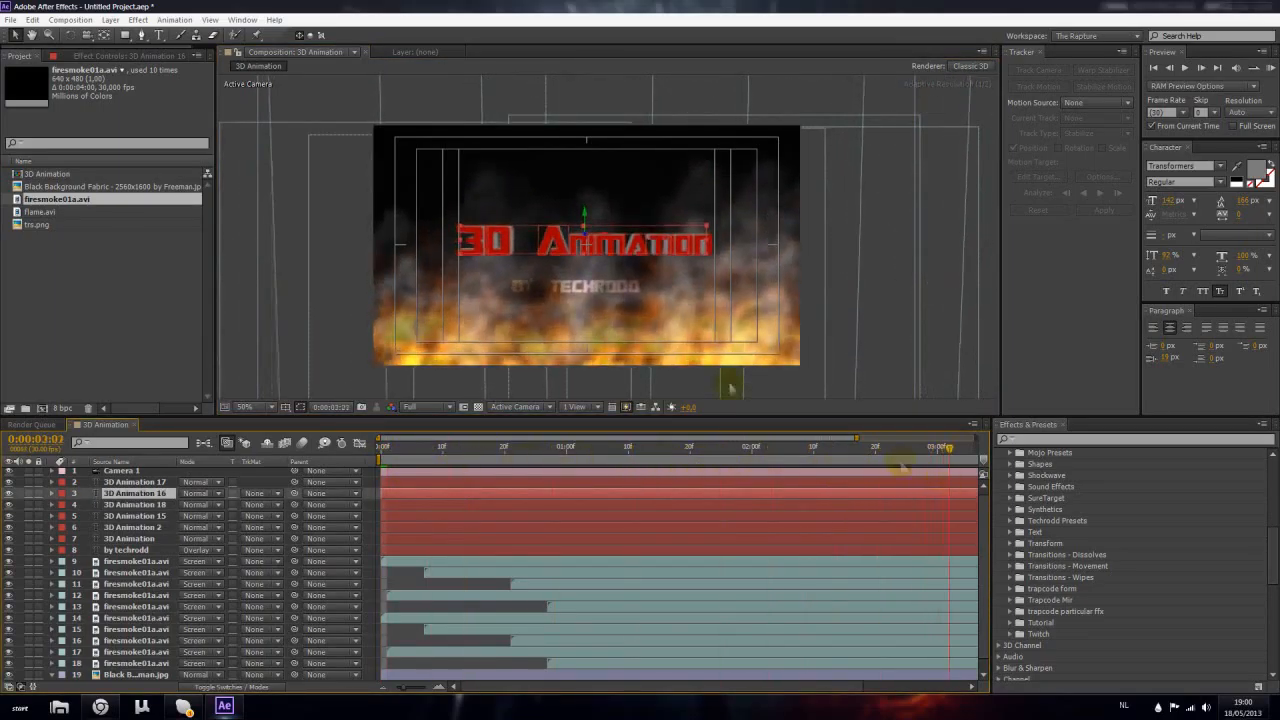
{"action": "scroll", "coordinate": [534, 271], "scroll_direction": "up", "scroll_amount": 2}
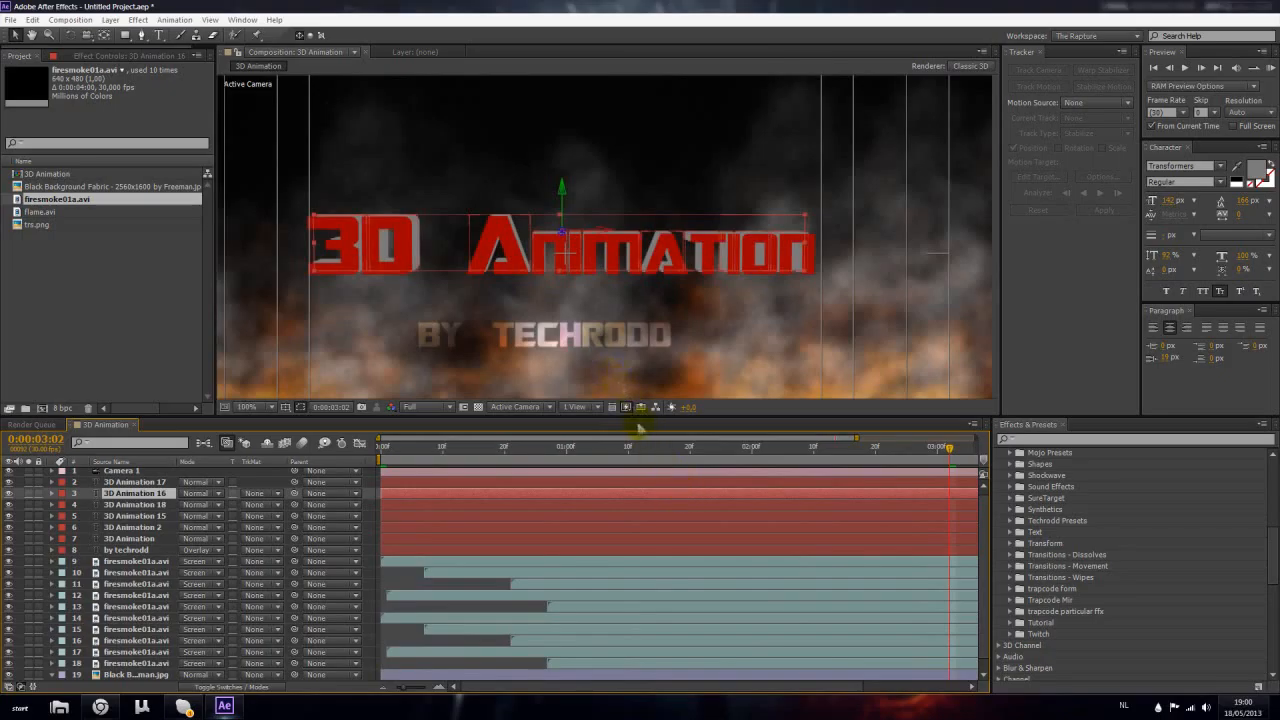
{"action": "scroll", "coordinate": [610, 372], "scroll_direction": "down", "scroll_amount": 2}
{"action": "left_click", "coordinate": [916, 296]}
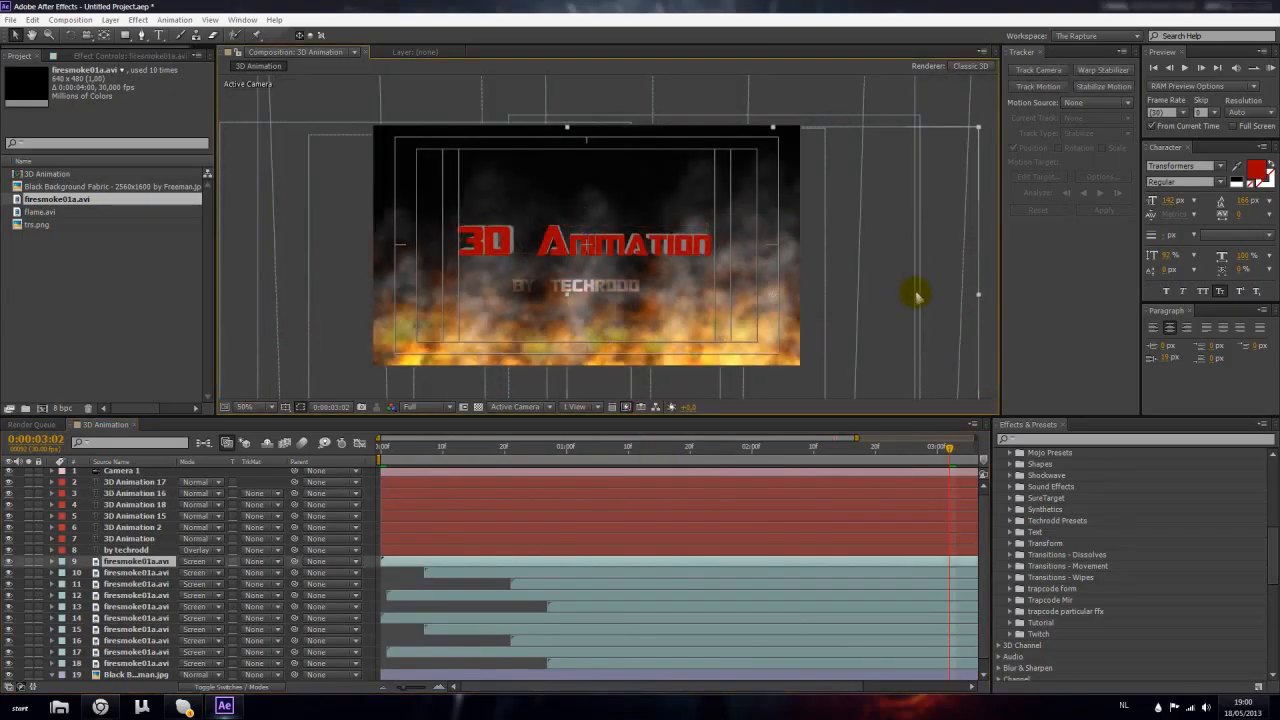
{"action": "scroll", "coordinate": [100, 505], "scroll_direction": "down", "scroll_amount": 2}
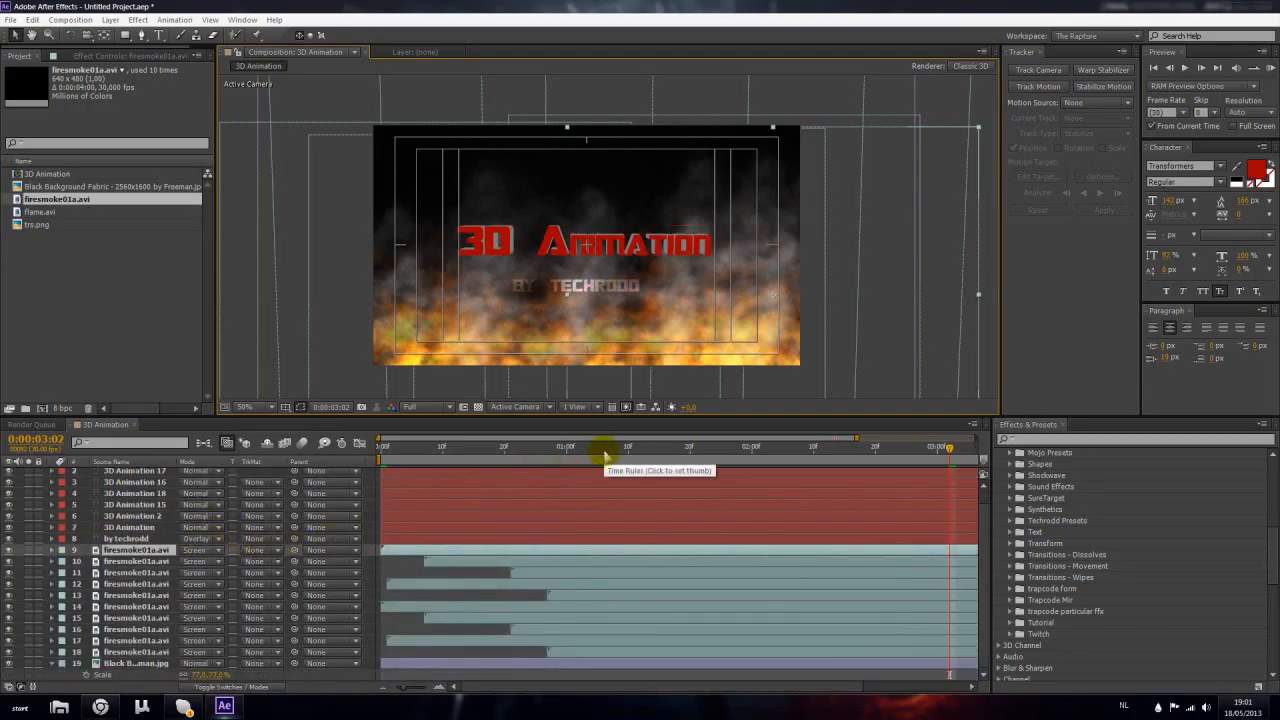
Scrub to 0:00:00:15 and add a new light of type Point to the composition
{"action": "left_click_drag", "start_coordinate": [604, 455], "coordinate": [472, 448]}
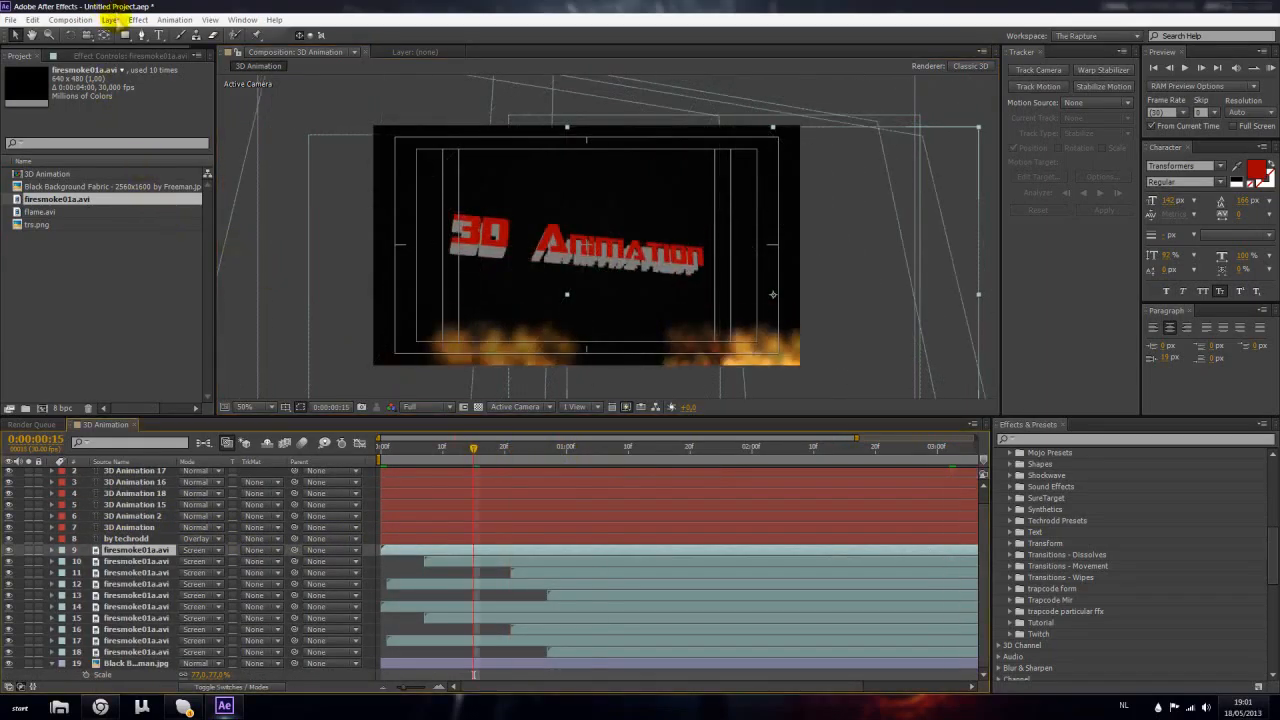
{"action": "left_click", "coordinate": [110, 20]}
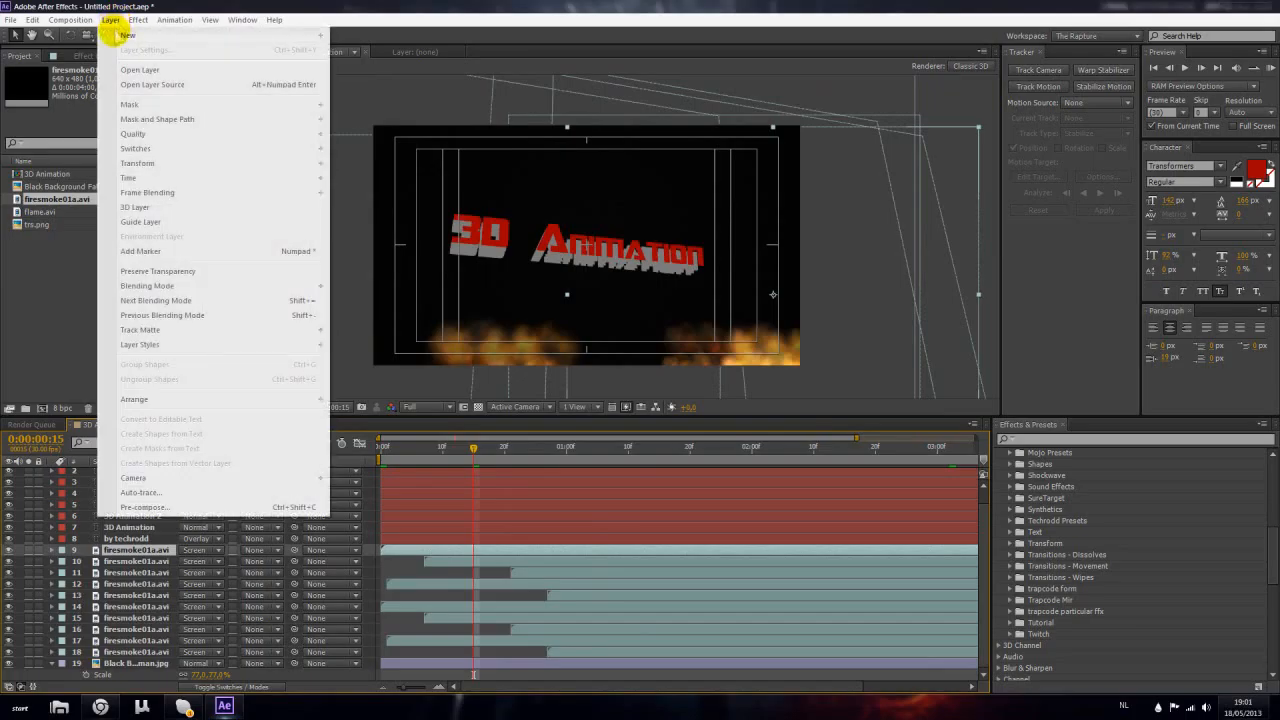
{"action": "mouse_move", "coordinate": [130, 35]}
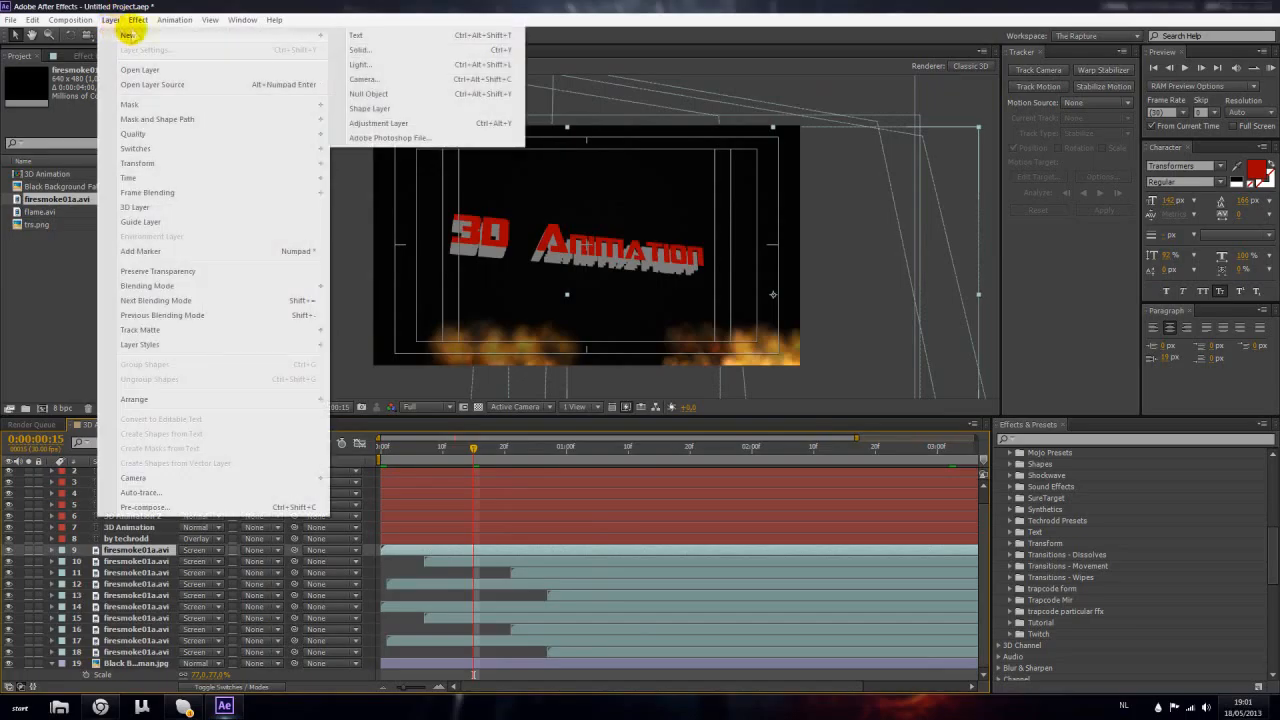
{"action": "left_click", "coordinate": [395, 65]}
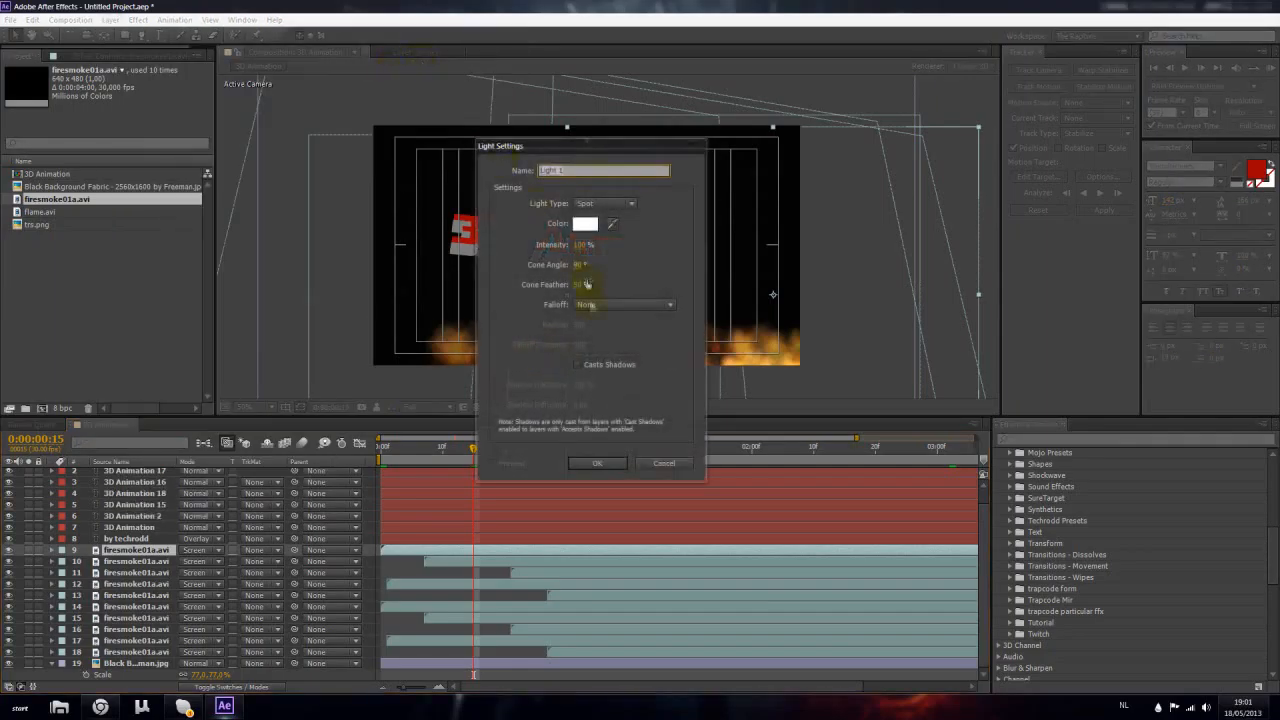
{"action": "left_click", "coordinate": [588, 203]}
{"action": "left_click", "coordinate": [605, 248]}
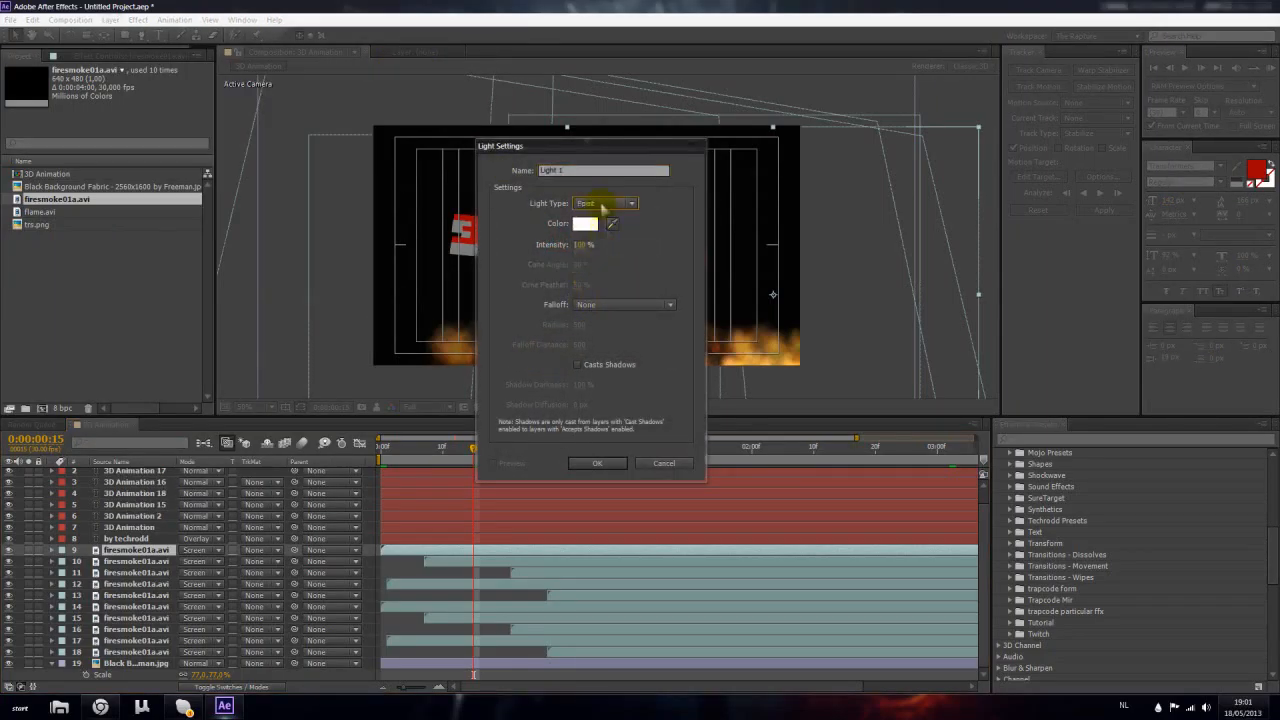
{"action": "left_click", "coordinate": [613, 460]}
Position Light 1 between the two text lines at a depth of about -70.4, and expand its Transform and Light Options at 0:00:00:00
{"action": "left_click_drag", "start_coordinate": [605, 313], "coordinate": [597, 287]}
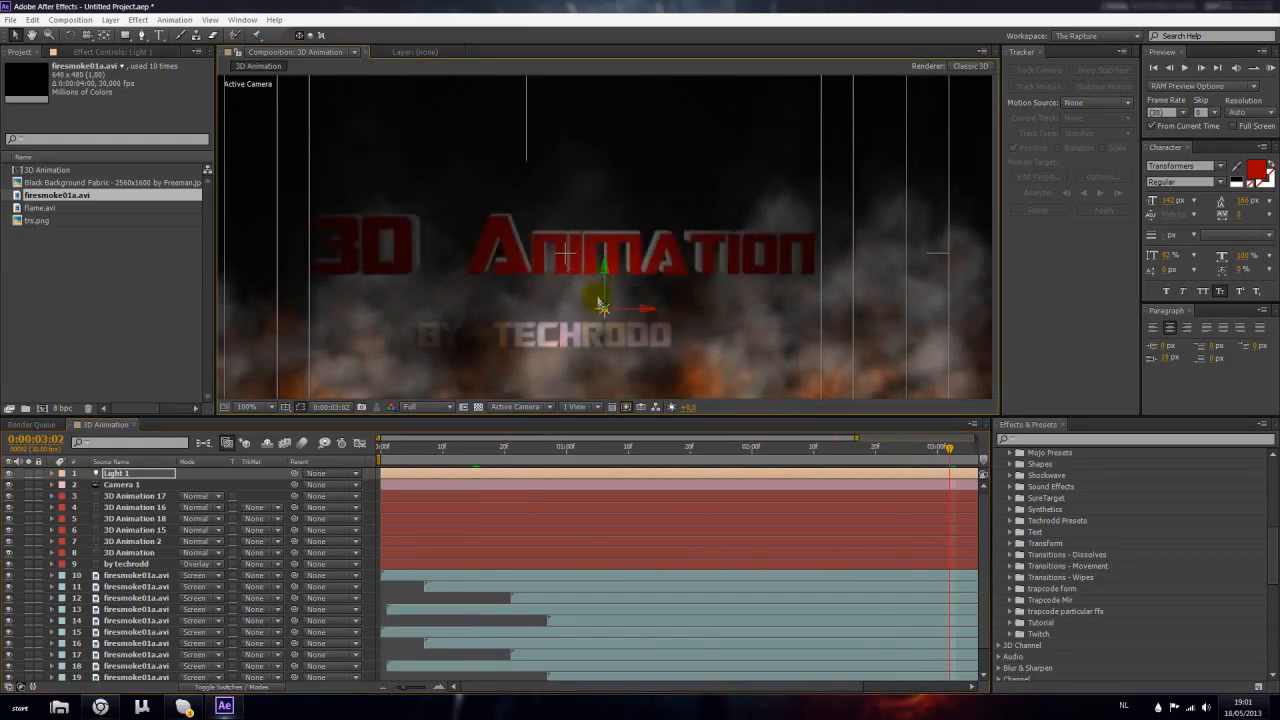
{"action": "scroll", "coordinate": [596, 300], "scroll_direction": "down", "scroll_amount": 1}
{"action": "left_click_drag", "start_coordinate": [948, 452], "coordinate": [370, 452]}
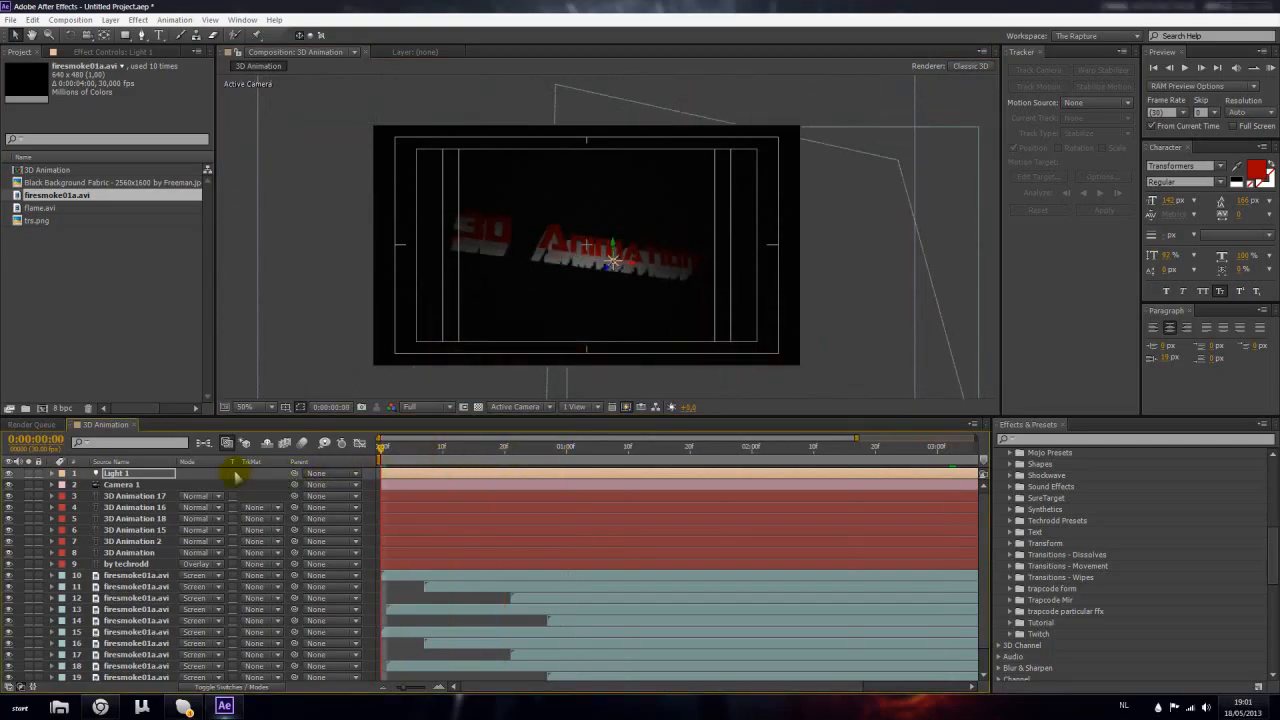
{"action": "key", "text": "p"}
{"action": "left_click", "coordinate": [54, 476]}
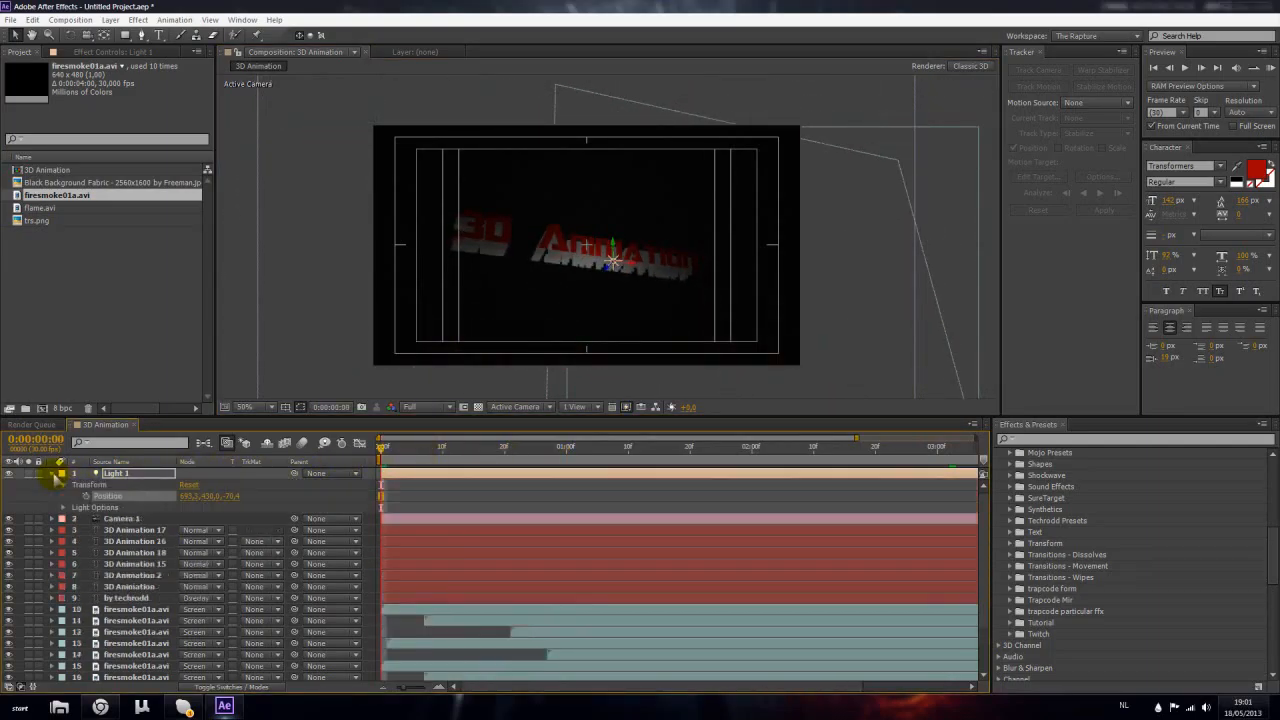
{"action": "left_click", "coordinate": [63, 507]}
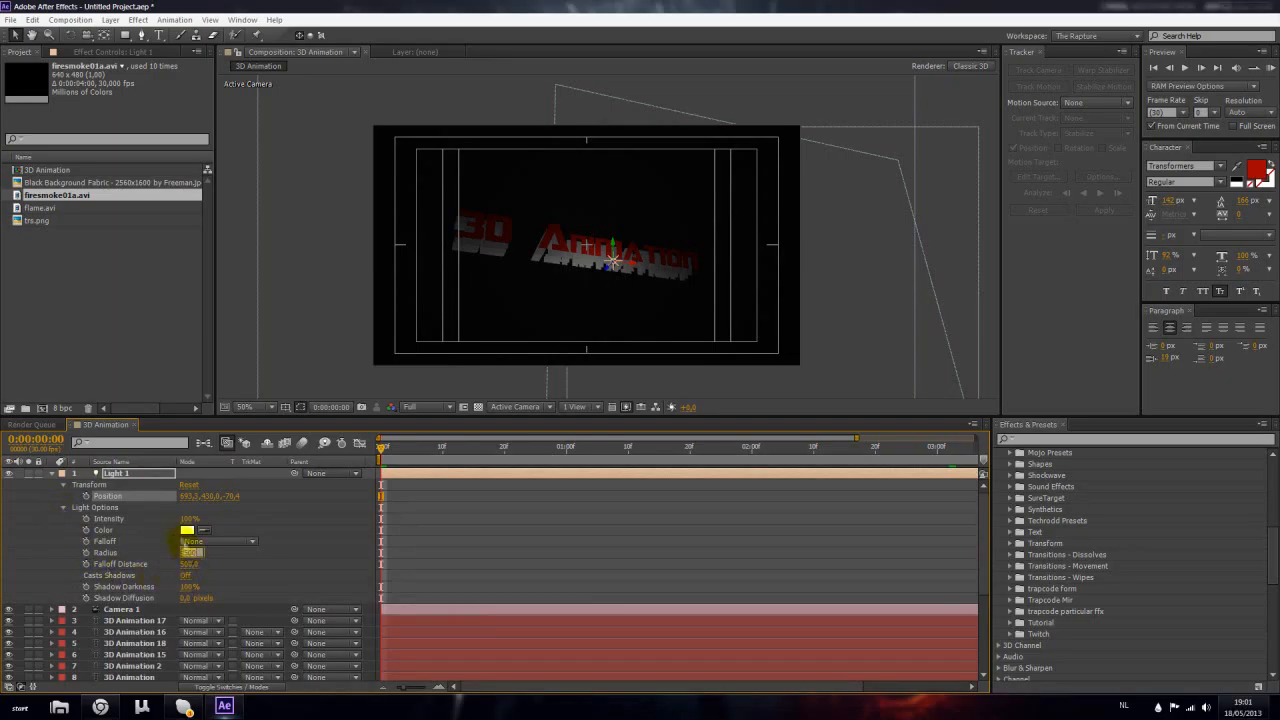
Enable position keyframing for Light 1 at 0:00:00:00 and push the light back in depth behind the title text
{"action": "left_click", "coordinate": [181, 519]}
{"action": "mouse_move", "coordinate": [187, 519]}
{"action": "left_mouse_down"}
{"action": "mouse_move", "coordinate": [271, 523]}
{"action": "mouse_move", "coordinate": [191, 534]}
{"action": "mouse_move", "coordinate": [202, 530]}
{"action": "left_mouse_up"}
{"action": "left_click", "coordinate": [184, 519]}
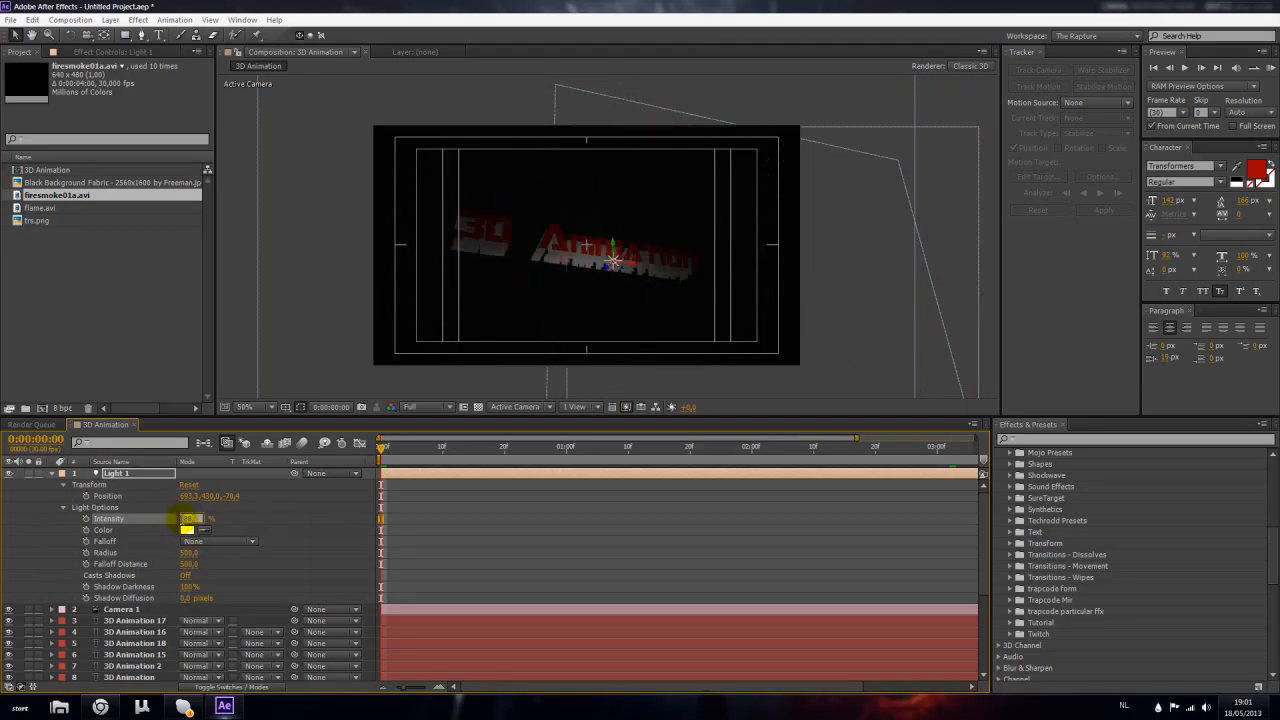
{"action": "left_click", "coordinate": [86, 496]}
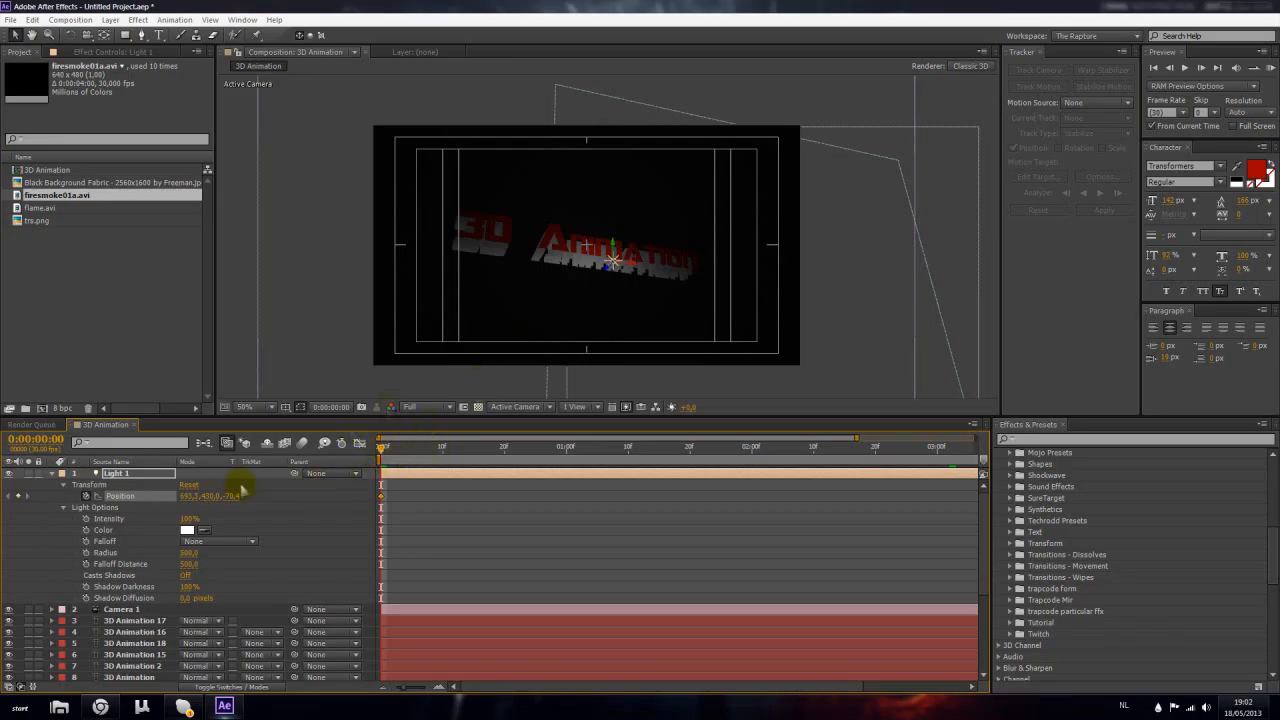
{"action": "left_click", "coordinate": [87, 497]}
{"action": "left_click_drag", "start_coordinate": [311, 502], "coordinate": [380, 506]}
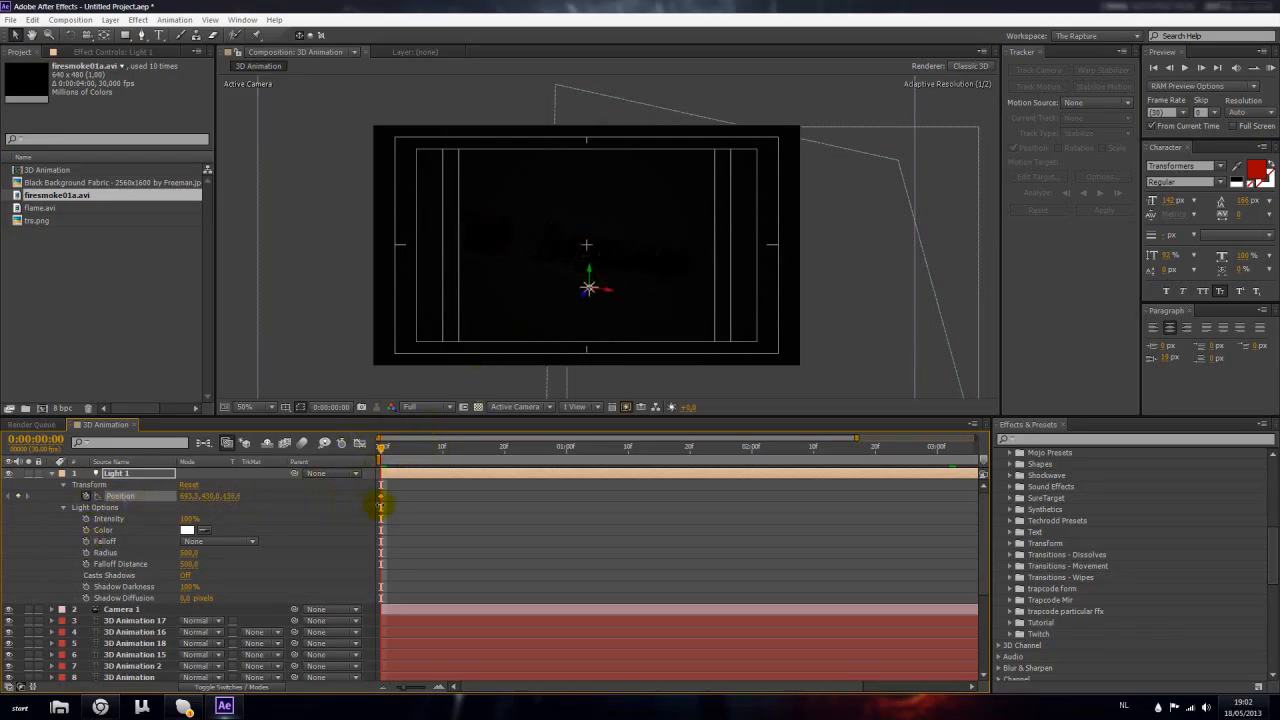
{"action": "key", "text": "space"}
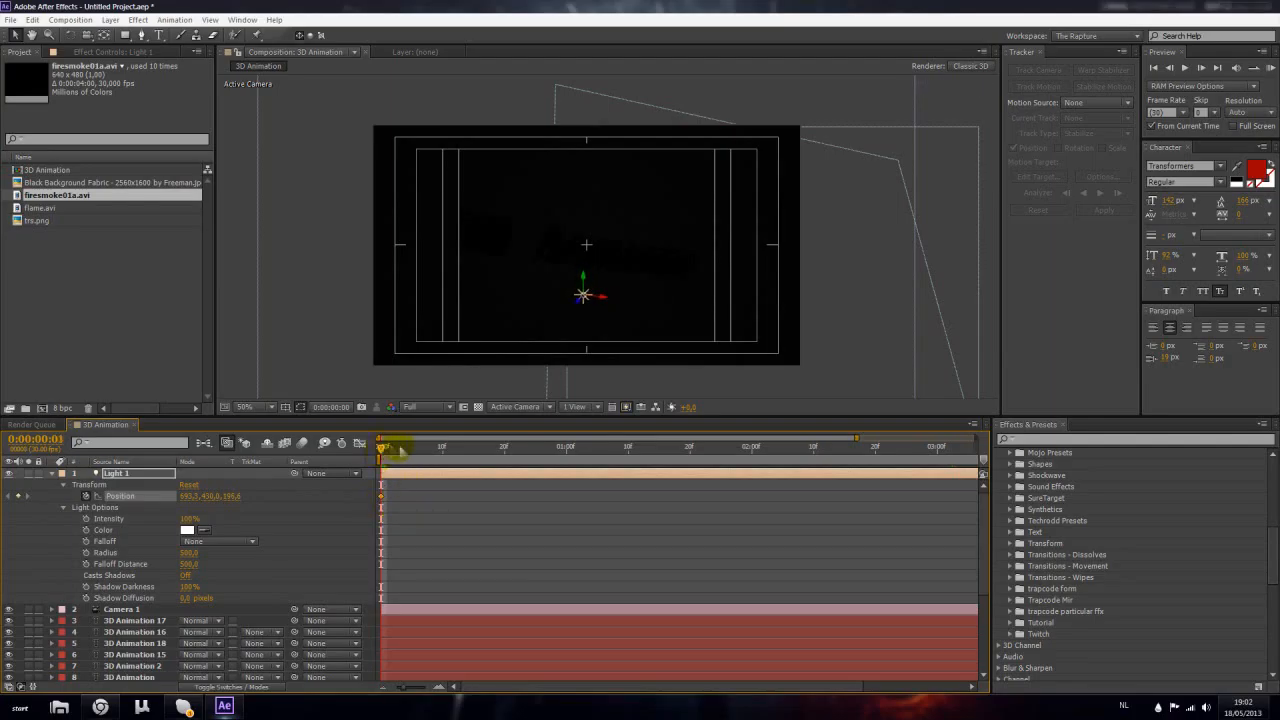
Pull Light 1 forward in depth to about -196.4 by 0:00:03:29, keyframing its position, and collapse its properties
{"action": "left_click_drag", "start_coordinate": [228, 496], "coordinate": [40, 500]}
{"action": "left_click_drag", "start_coordinate": [540, 456], "coordinate": [1020, 449]}
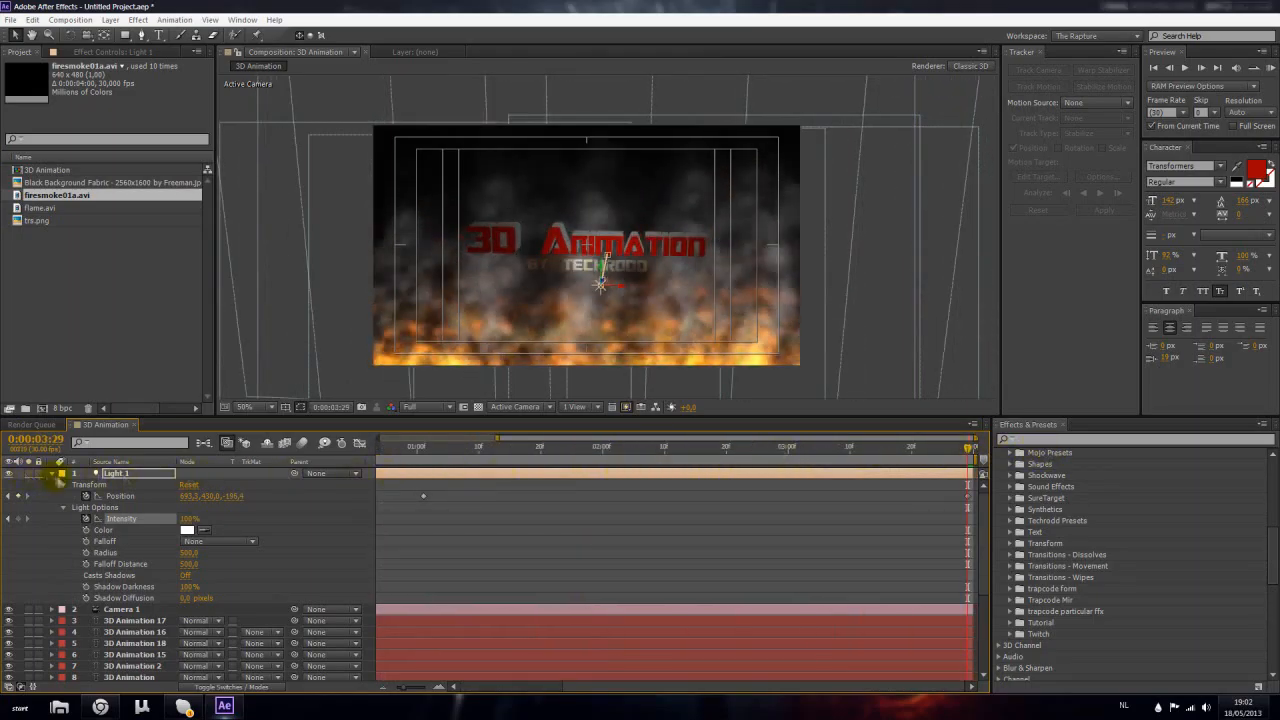
{"action": "left_click", "coordinate": [53, 474]}
Examine the lighting on the title and subtitle up close at 0:00:03:29 and 0:00:02:25
{"action": "key", "text": "period"}
{"action": "key", "text": "period"}
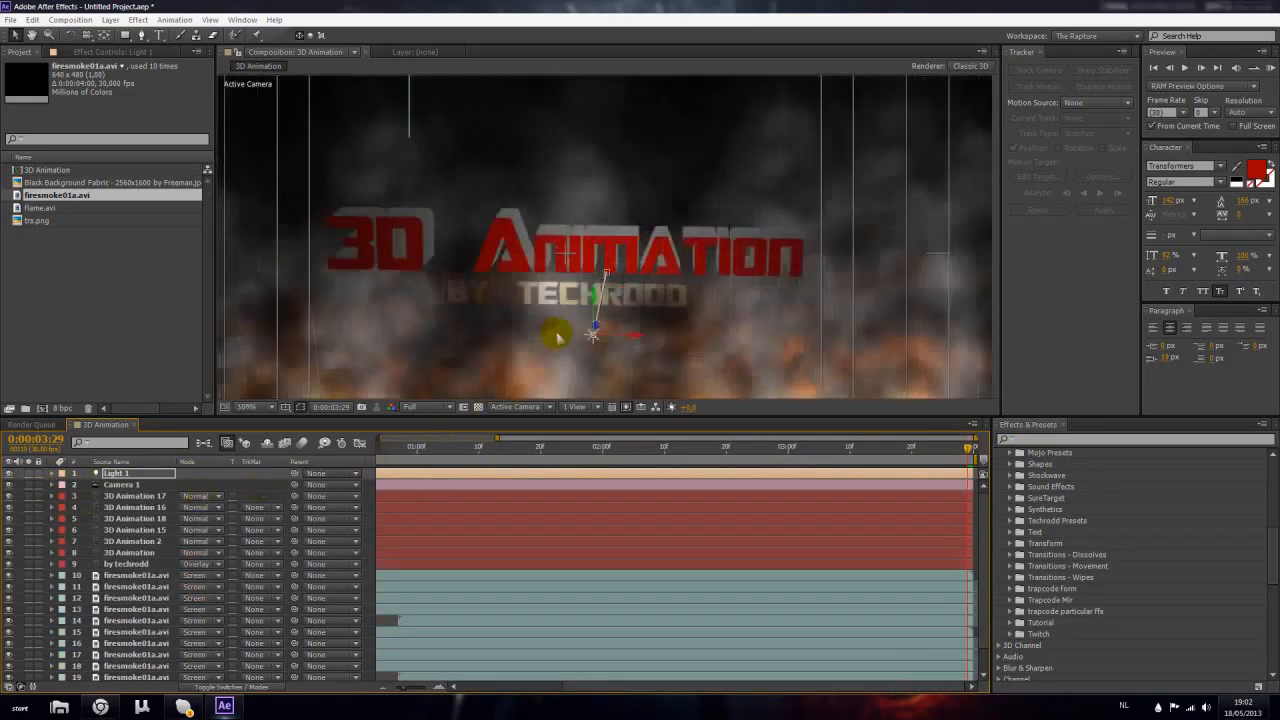
{"action": "left_click_drag", "start_coordinate": [967, 449], "coordinate": [757, 449]}
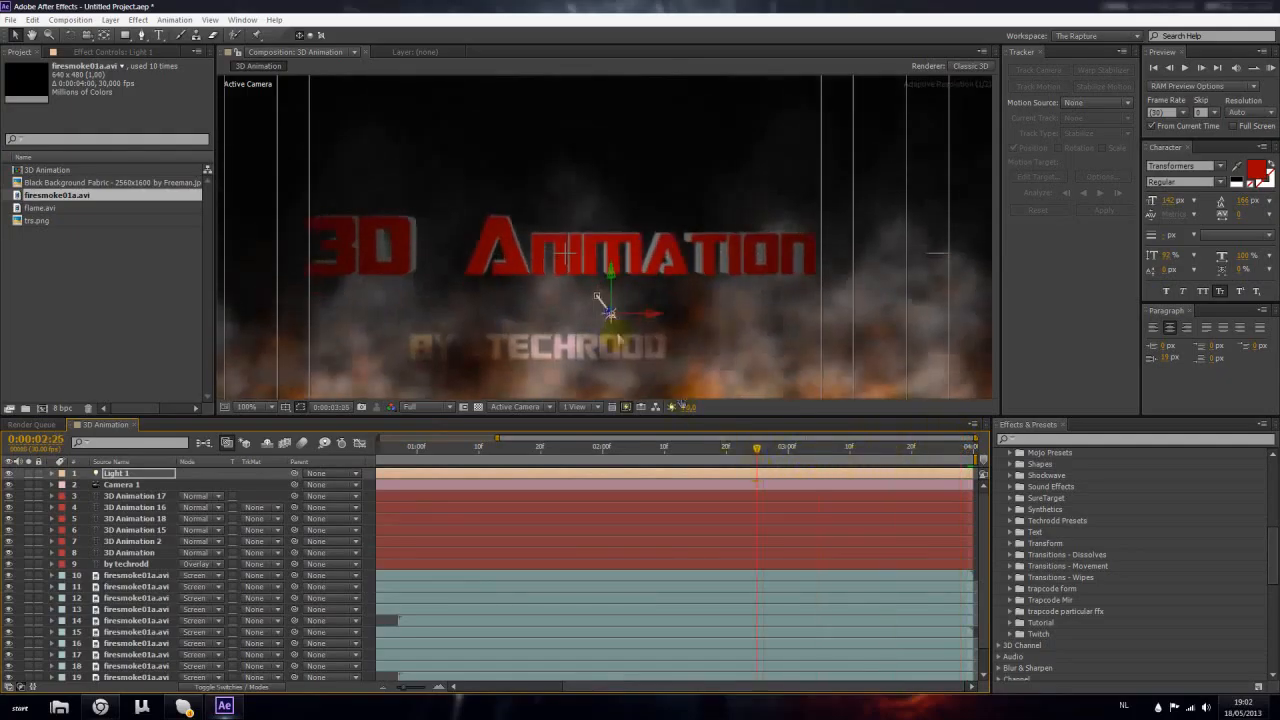
{"action": "key", "text": "comma"}
{"action": "key", "text": "comma"}
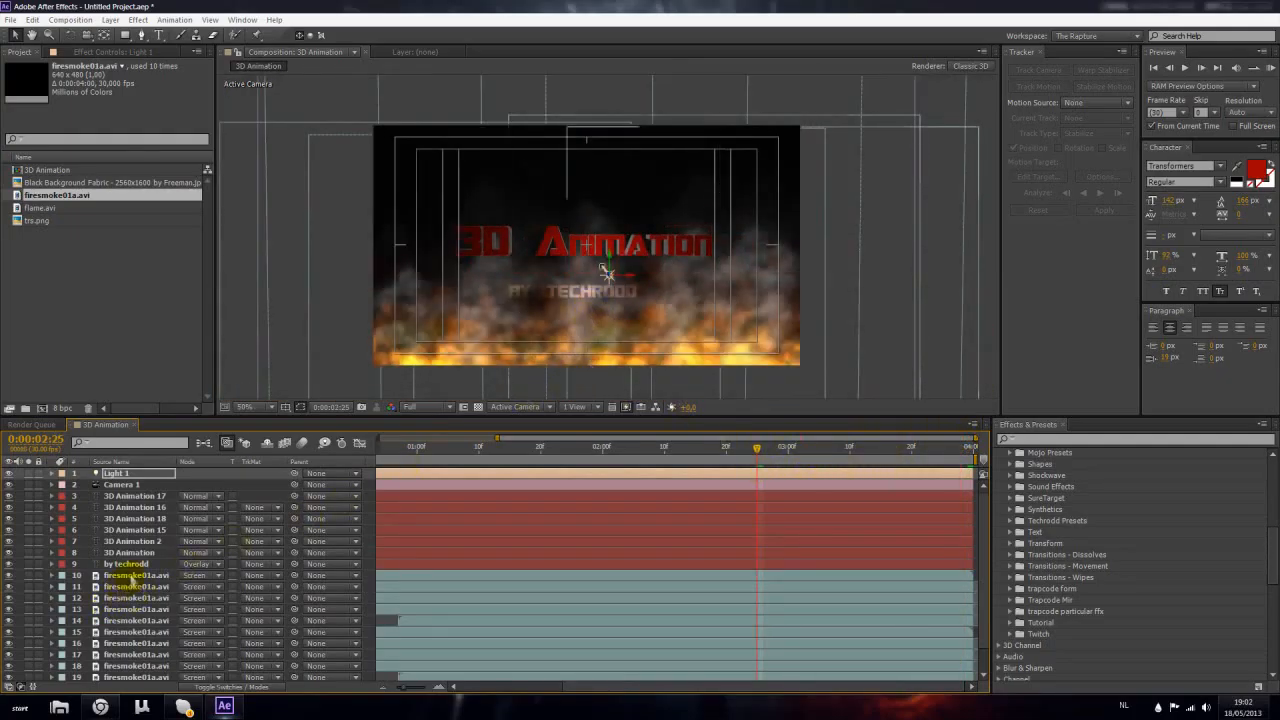
{"action": "left_click", "coordinate": [130, 575]}
{"action": "scroll", "coordinate": [140, 610], "scroll_direction": "down", "scroll_amount": 1}
{"action": "left_click", "coordinate": [140, 652], "text": "shift"}
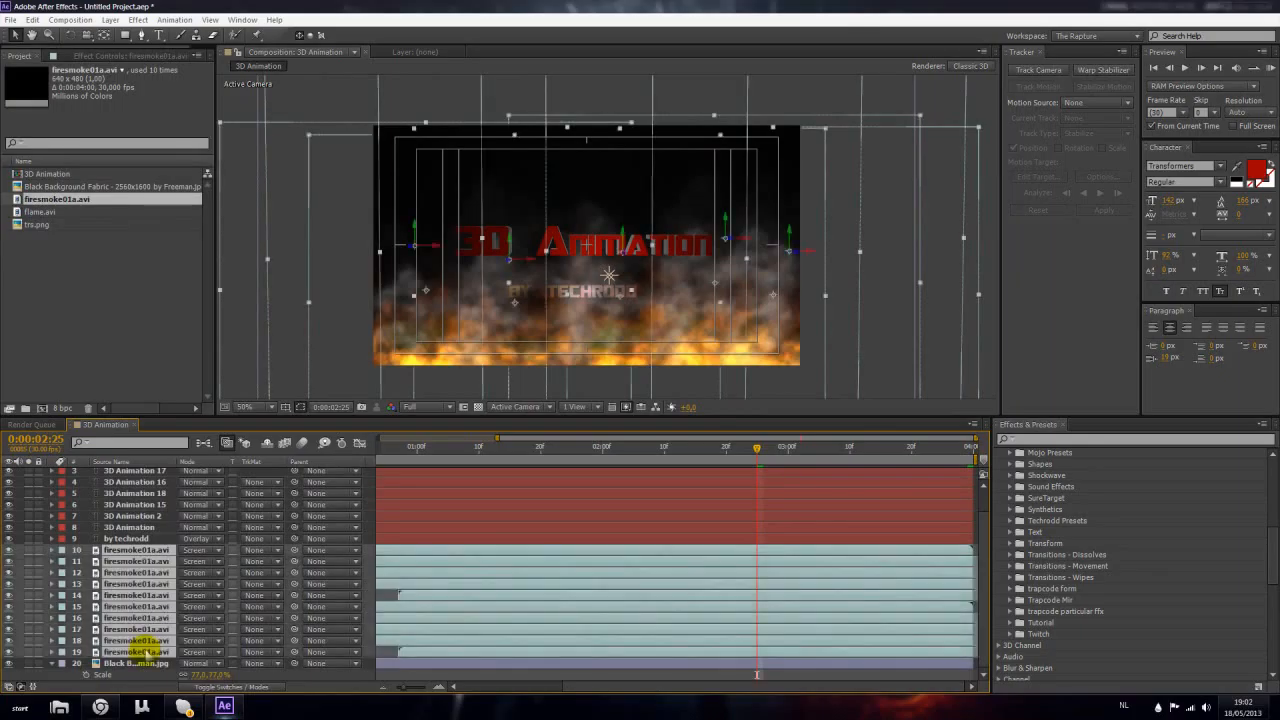
{"action": "scroll", "coordinate": [143, 640], "scroll_direction": "up", "scroll_amount": 1}
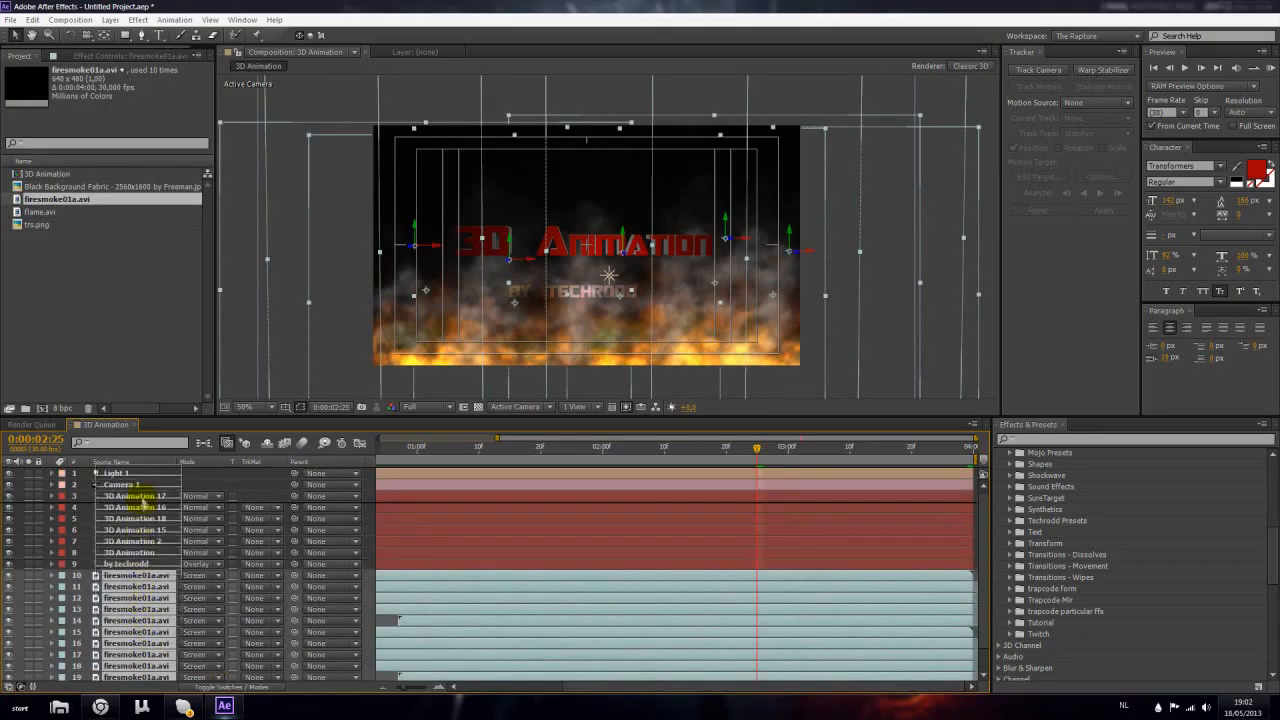
{"action": "scroll", "coordinate": [150, 600], "scroll_direction": "down", "scroll_amount": 1}
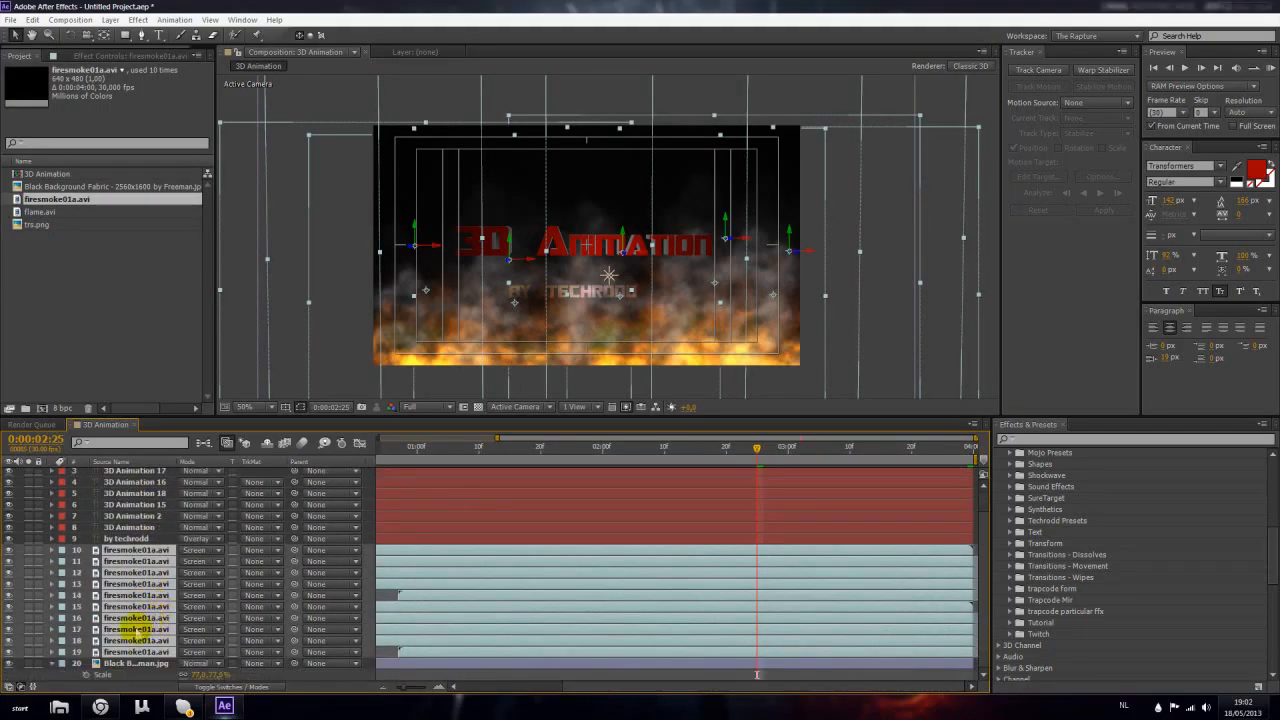
{"action": "left_click", "coordinate": [125, 663]}
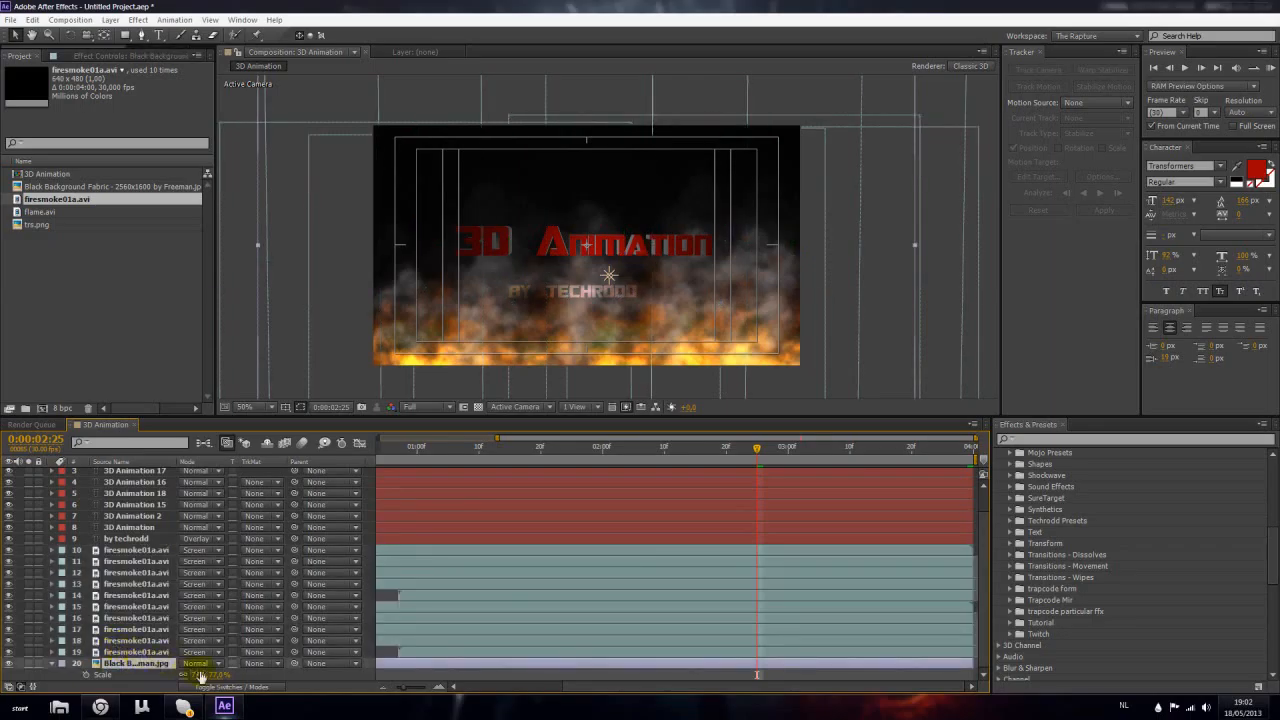
Show the layer switches and move the five 3D-enabled firesmoke01a.avi layers above the text layers, directly below Camera 1
{"action": "left_click", "coordinate": [238, 687]}
{"action": "left_click", "coordinate": [124, 608]}
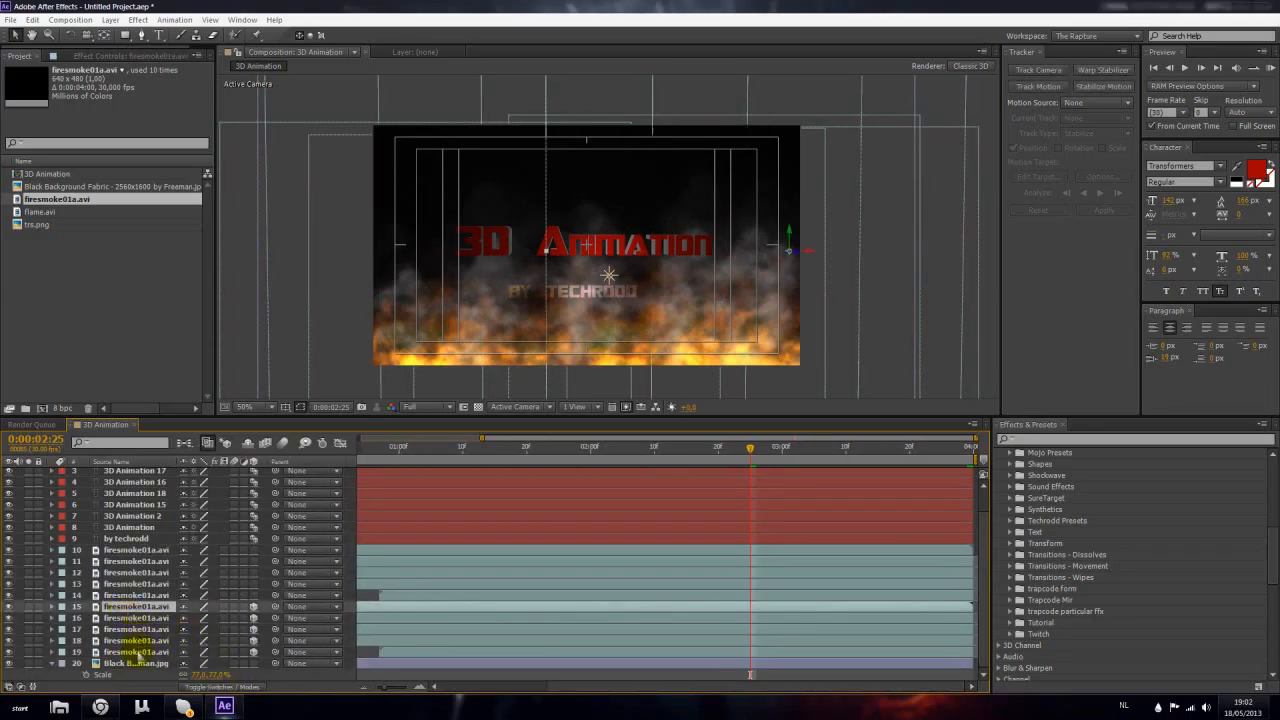
{"action": "left_click", "coordinate": [138, 652], "text": "shift"}
{"action": "left_click_drag", "start_coordinate": [144, 634], "coordinate": [157, 491]}
Scrub to 0:00:02:27 and check how the smoke covers the by techrodd text up close
{"action": "left_click", "coordinate": [770, 621]}
{"action": "left_click_drag", "start_coordinate": [750, 447], "coordinate": [846, 477]}
{"action": "scroll", "coordinate": [643, 307], "scroll_direction": "up", "scroll_amount": 2}
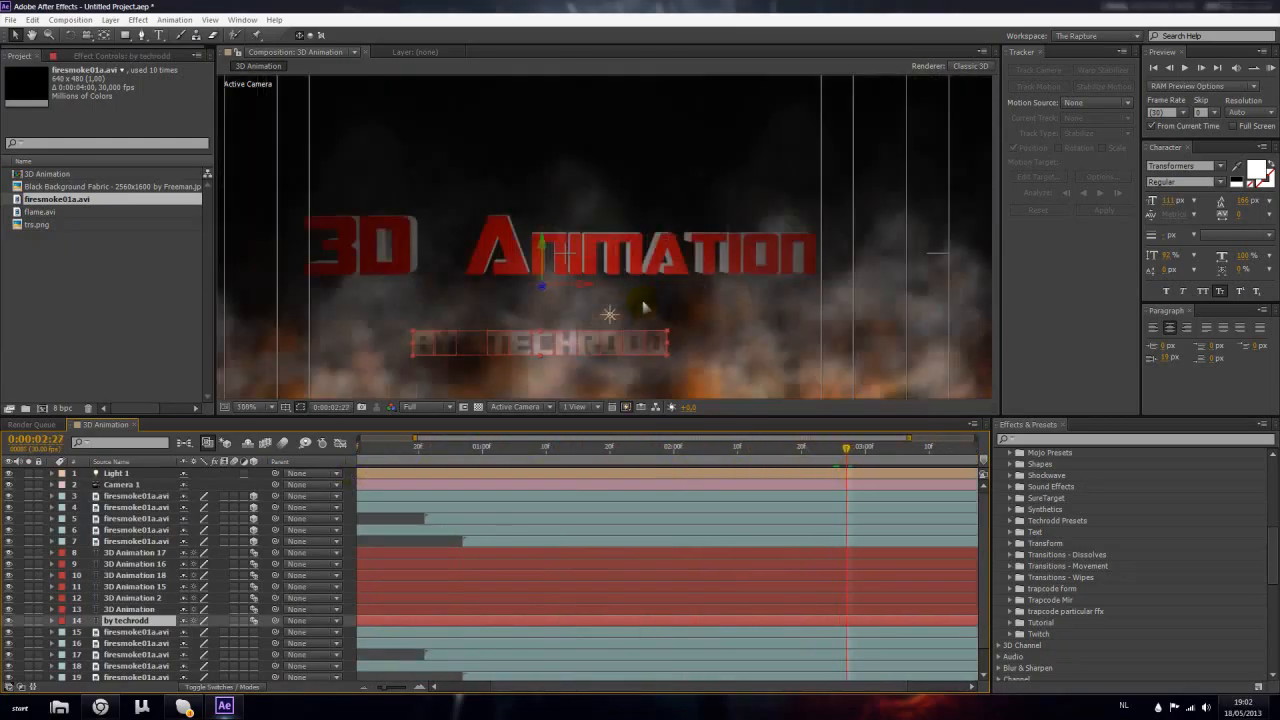
{"action": "scroll", "coordinate": [643, 307], "scroll_direction": "down", "scroll_amount": 2}
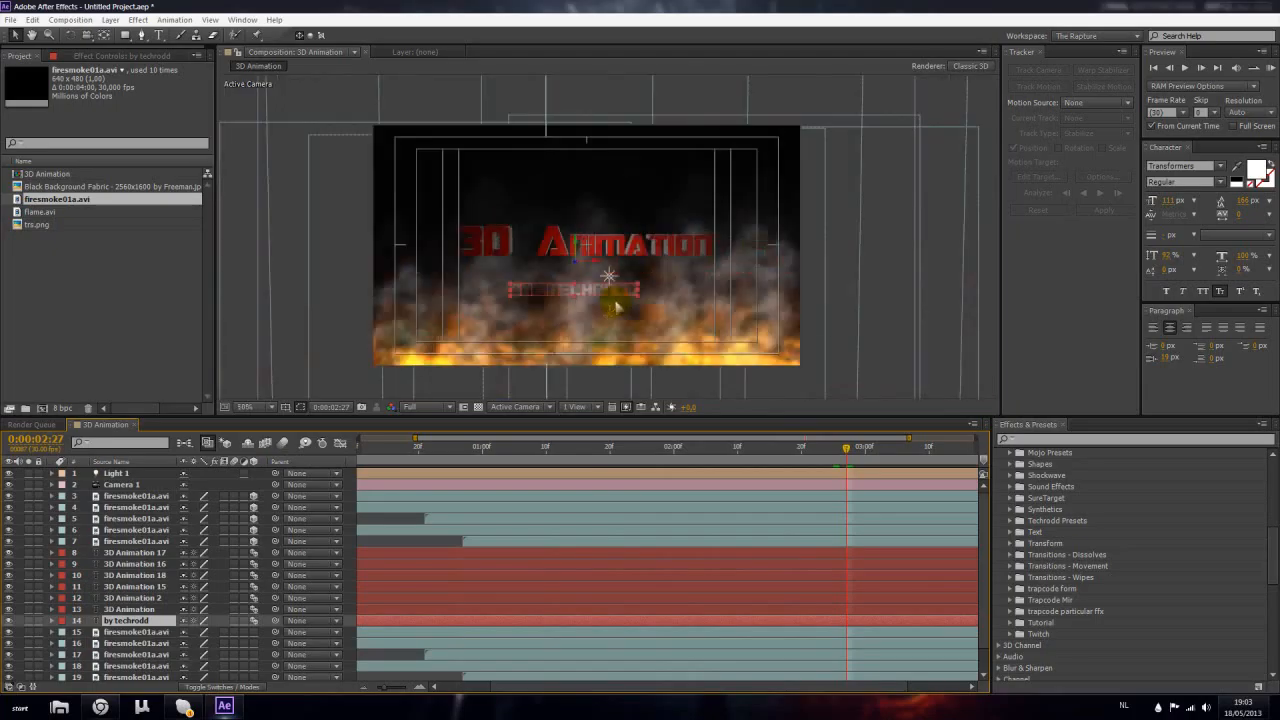
{"action": "left_click", "coordinate": [620, 496]}
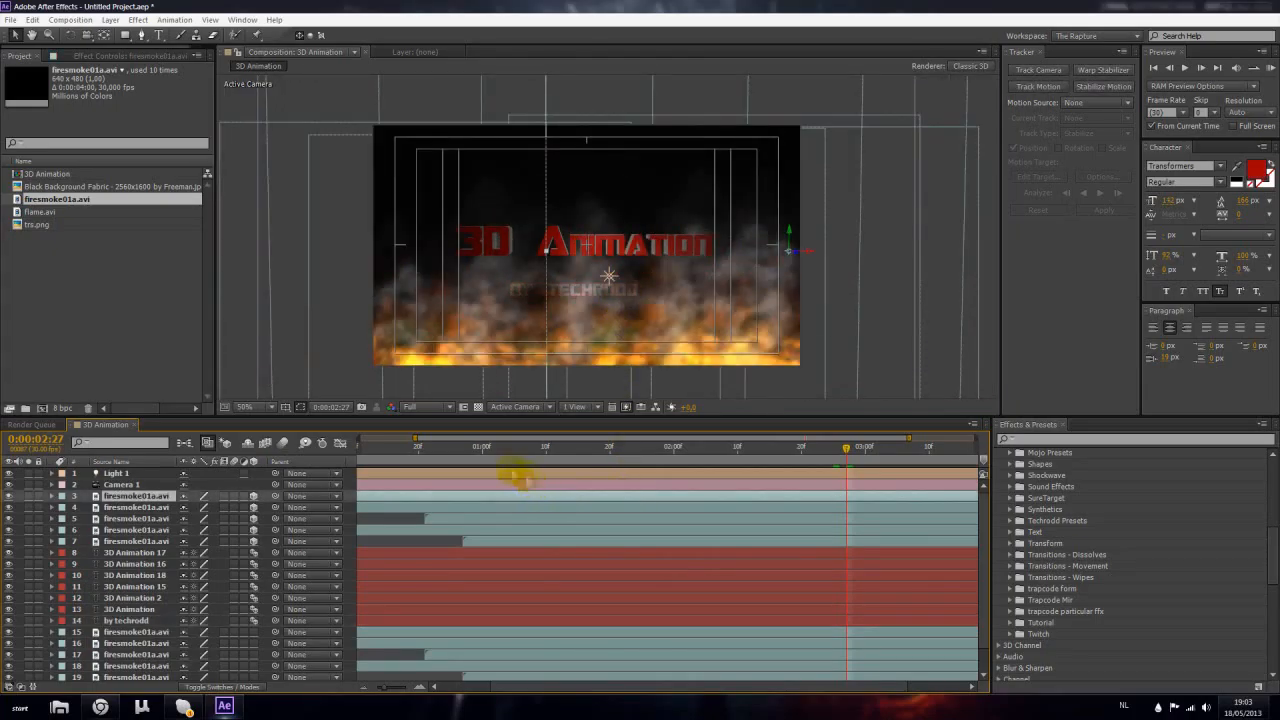
Add a new adjustment layer directly above Light 1 at the top of the layer stack
{"action": "left_click", "coordinate": [128, 473]}
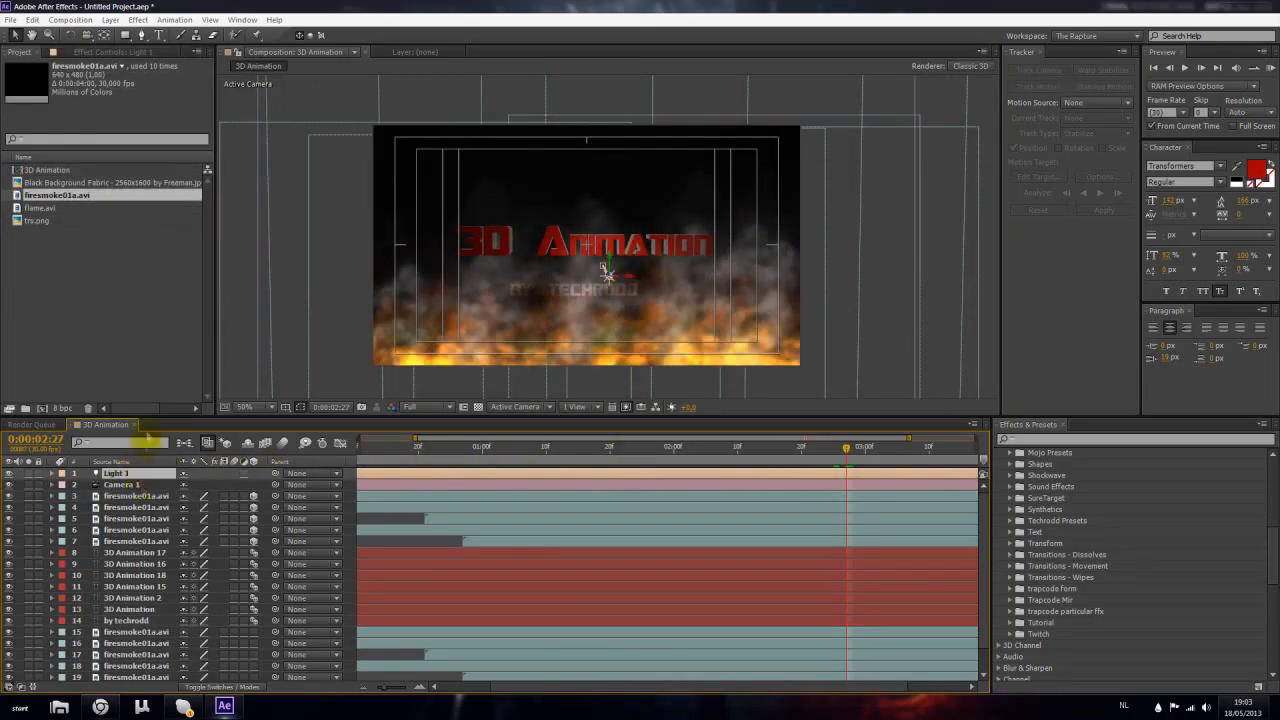
{"action": "left_click", "coordinate": [110, 20]}
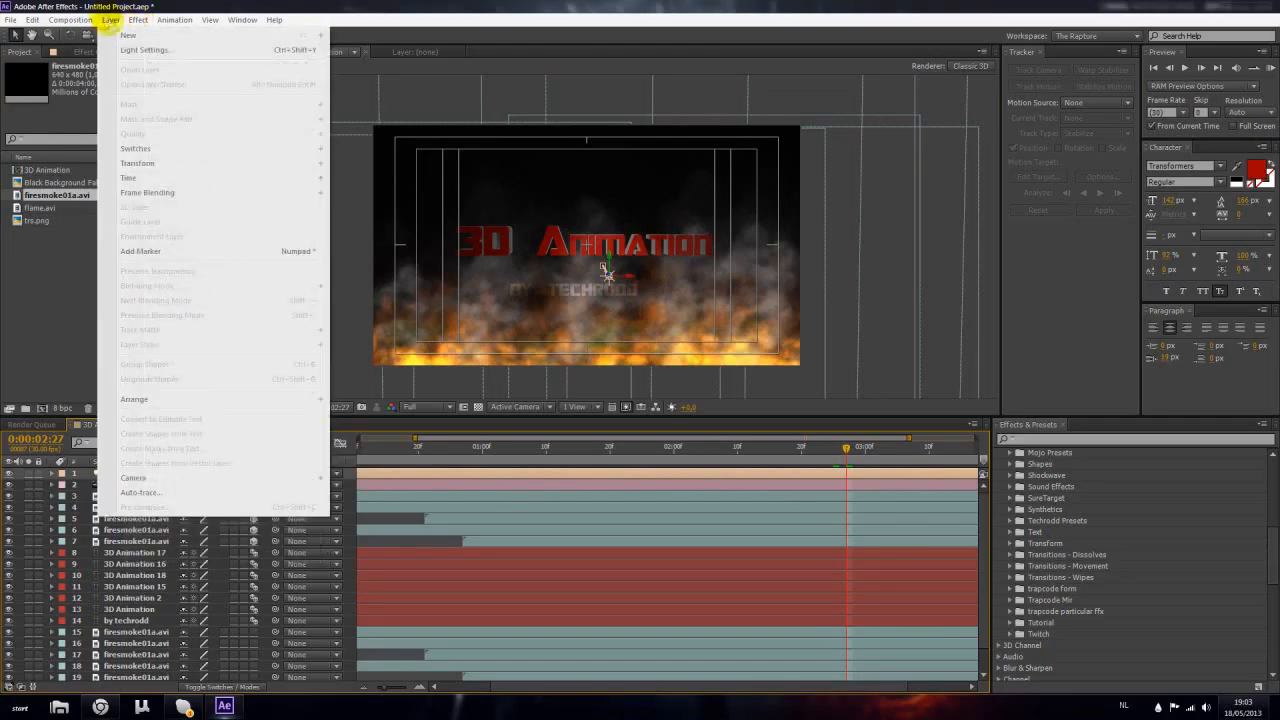
{"action": "mouse_move", "coordinate": [128, 35]}
{"action": "left_click", "coordinate": [418, 123]}
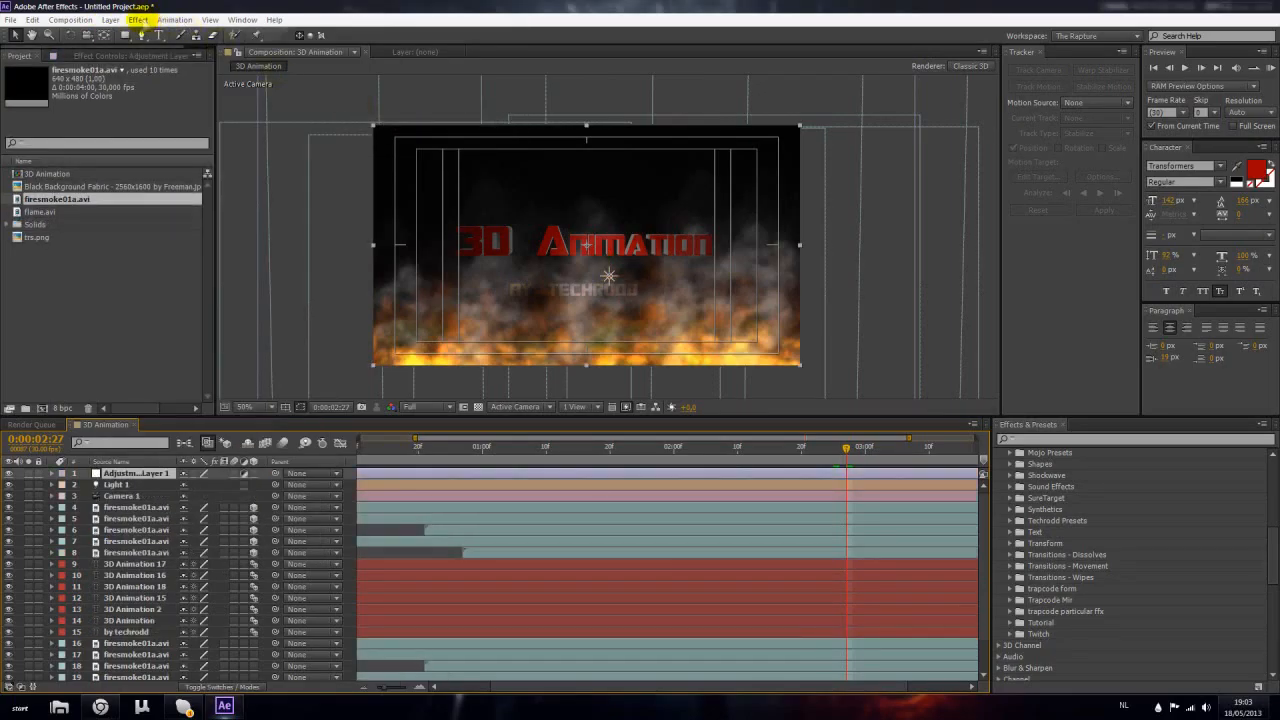
Apply the Tint color correction effect to Adjustment Layer 1 and lower its tint amount
{"action": "left_click", "coordinate": [138, 20]}
{"action": "mouse_move", "coordinate": [214, 143]}
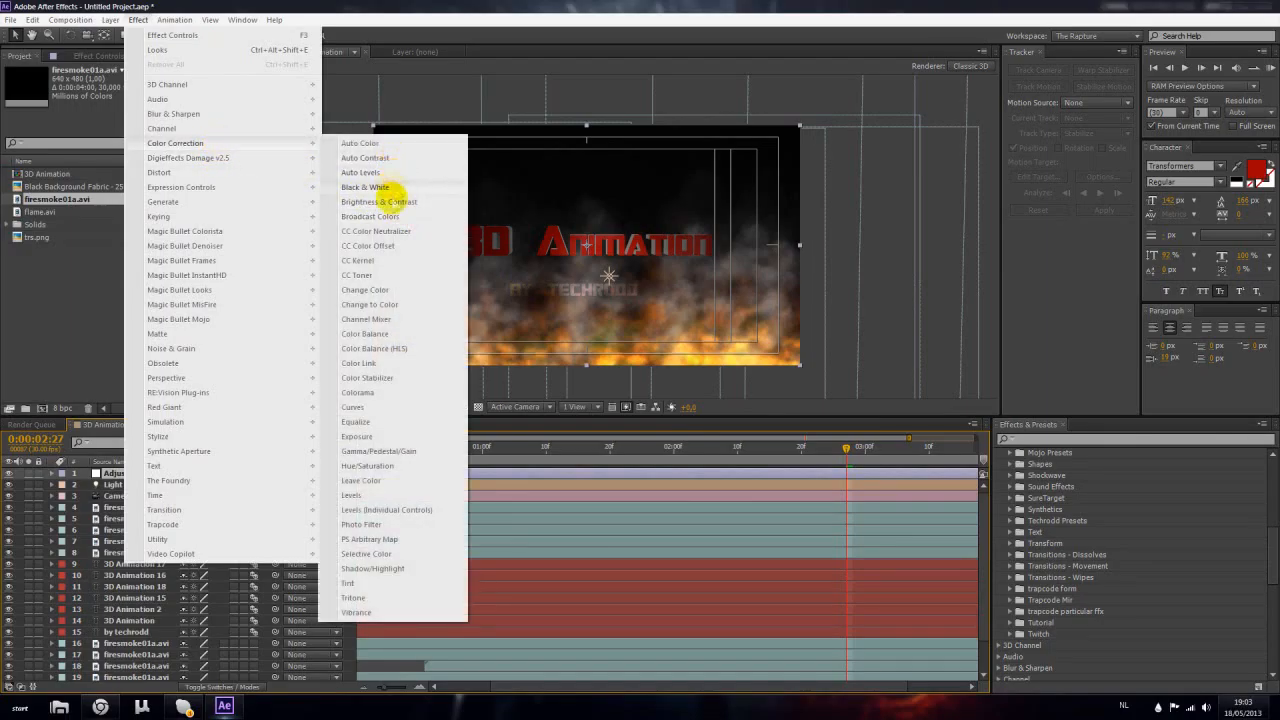
{"action": "left_click", "coordinate": [384, 585]}
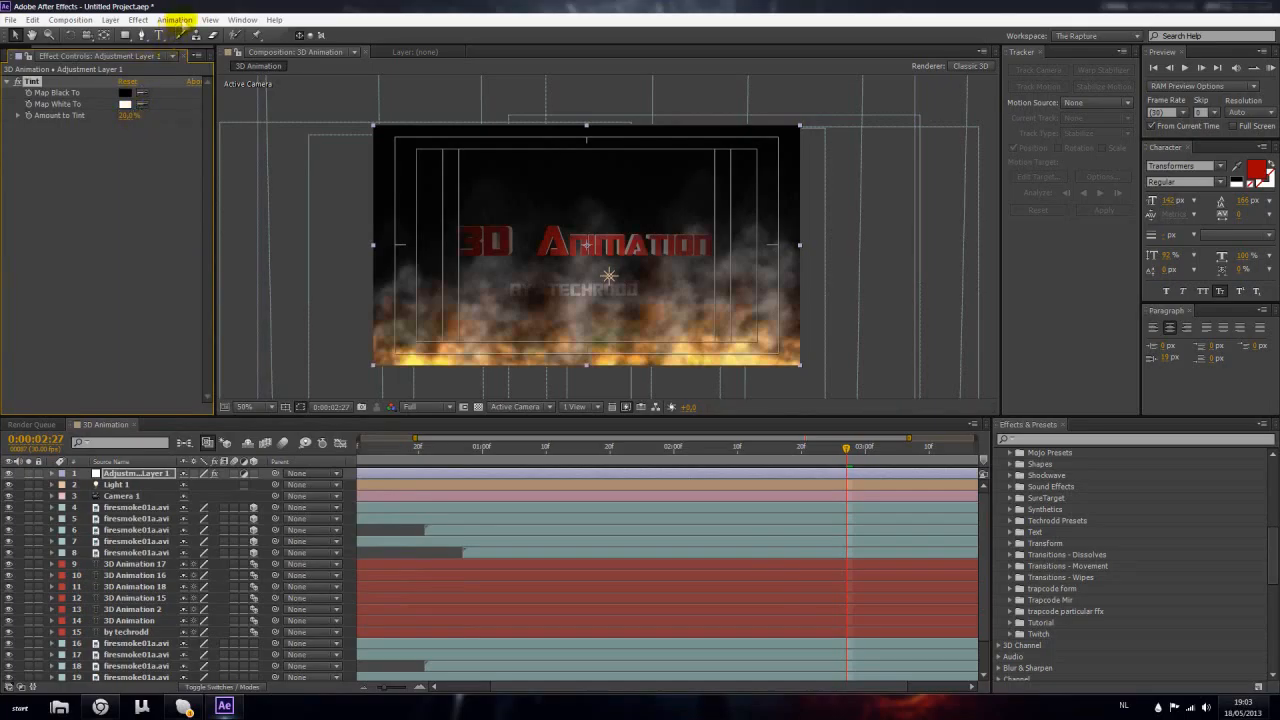
Add a Gaussian Blur to Adjustment Layer 1 and set its blurriness to 3
{"action": "left_click", "coordinate": [138, 19]}
{"action": "mouse_move", "coordinate": [177, 114]}
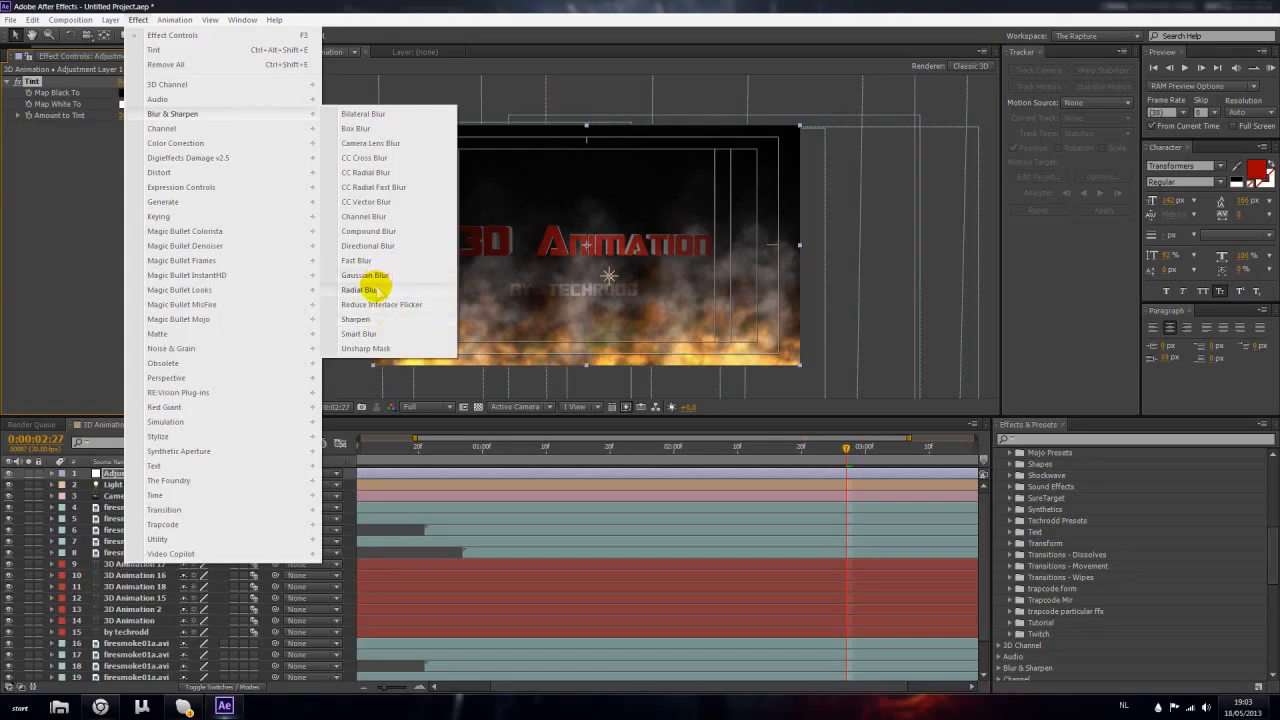
{"action": "left_click", "coordinate": [372, 277]}
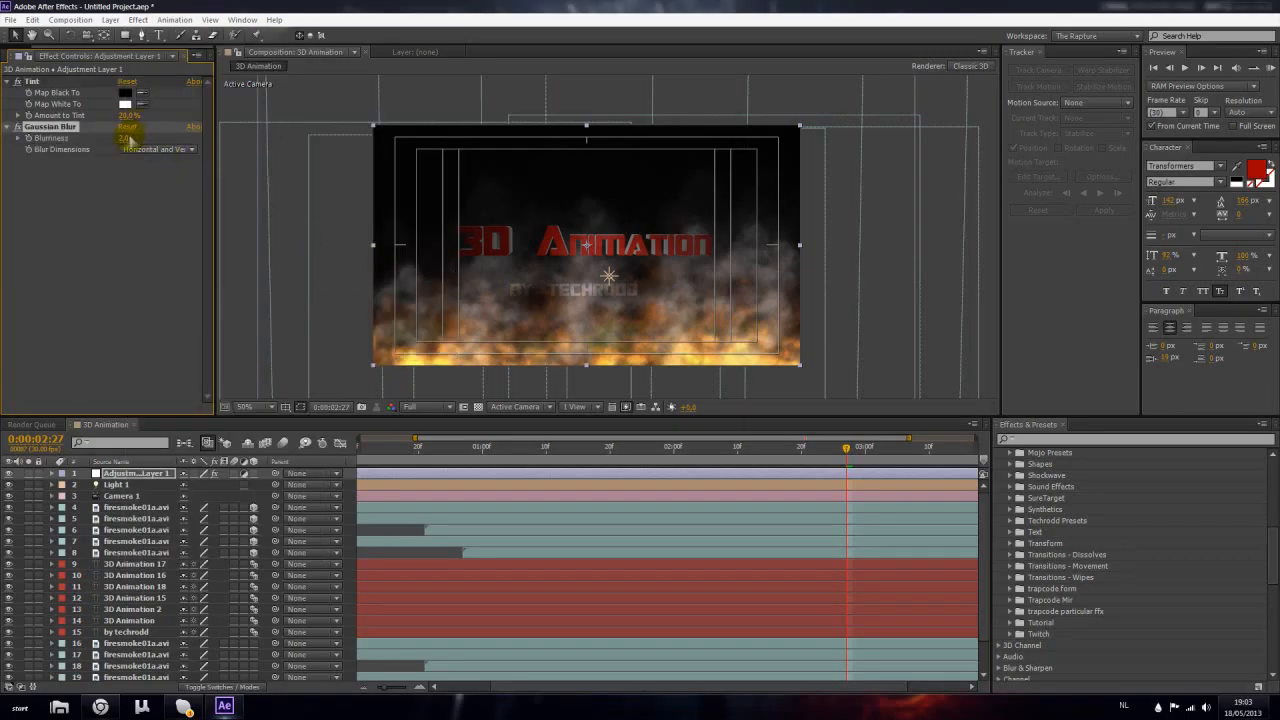
{"action": "type", "text": "5"}
{"action": "key", "text": "Return"}
Add a Curves effect to Adjustment Layer 1 and pull the RGB curve slightly down just above its middle
{"action": "left_click", "coordinate": [138, 19]}
{"action": "mouse_move", "coordinate": [200, 143]}
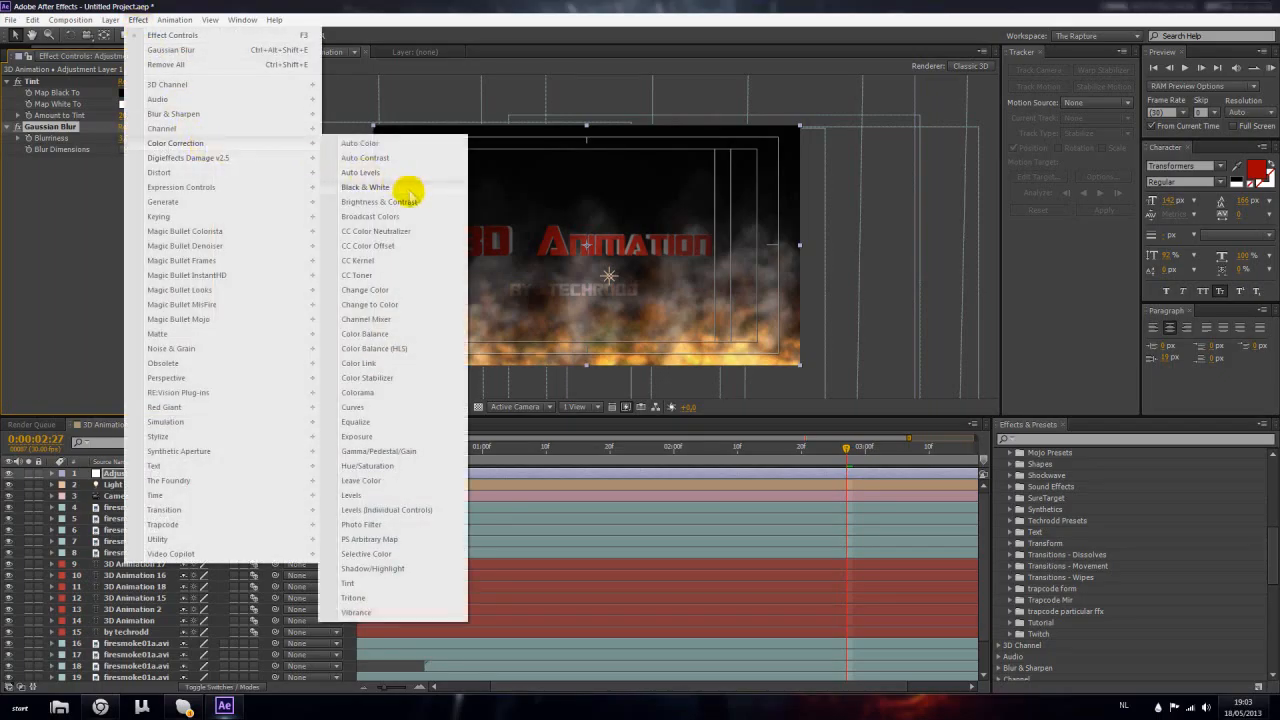
{"action": "left_click", "coordinate": [378, 406]}
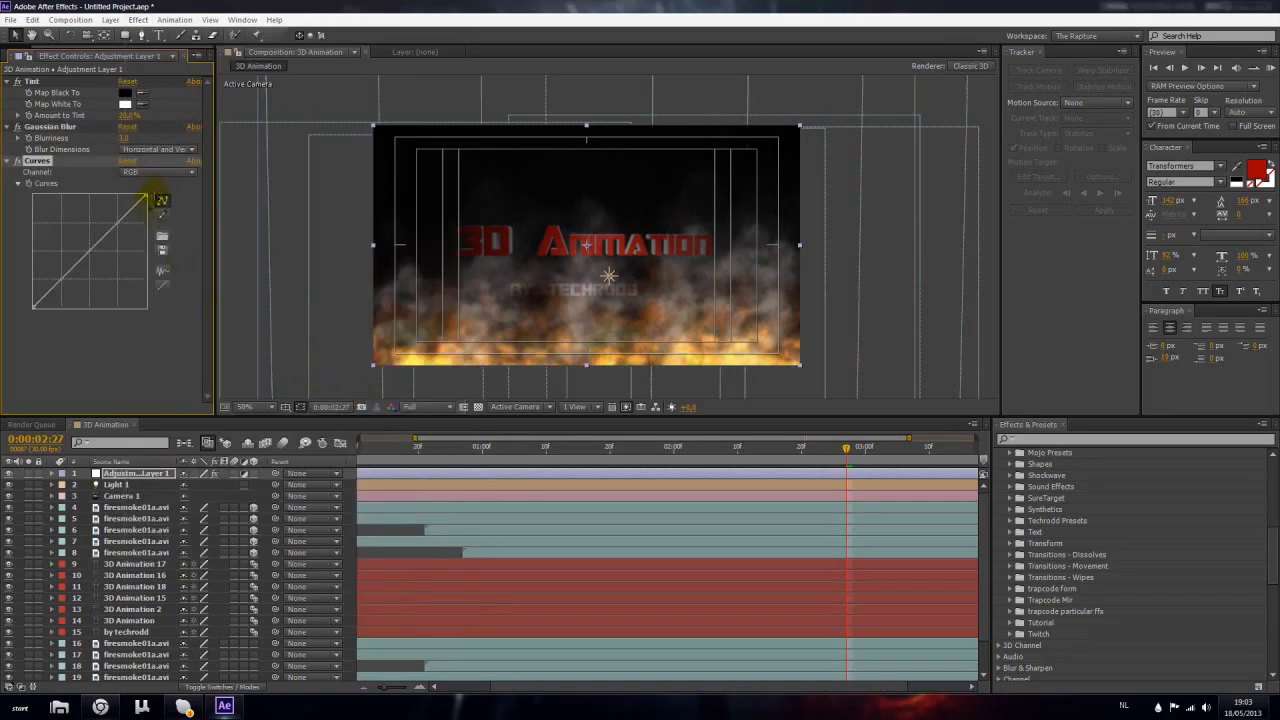
{"action": "mouse_move", "coordinate": [104, 238]}
{"action": "left_mouse_down"}
{"action": "mouse_move", "coordinate": [99, 220]}
{"action": "mouse_move", "coordinate": [107, 243]}
{"action": "left_mouse_up"}
Add Brightness & Contrast to Adjustment Layer 1, setting brightness to 4 and raising the contrast
{"action": "left_click", "coordinate": [138, 20]}
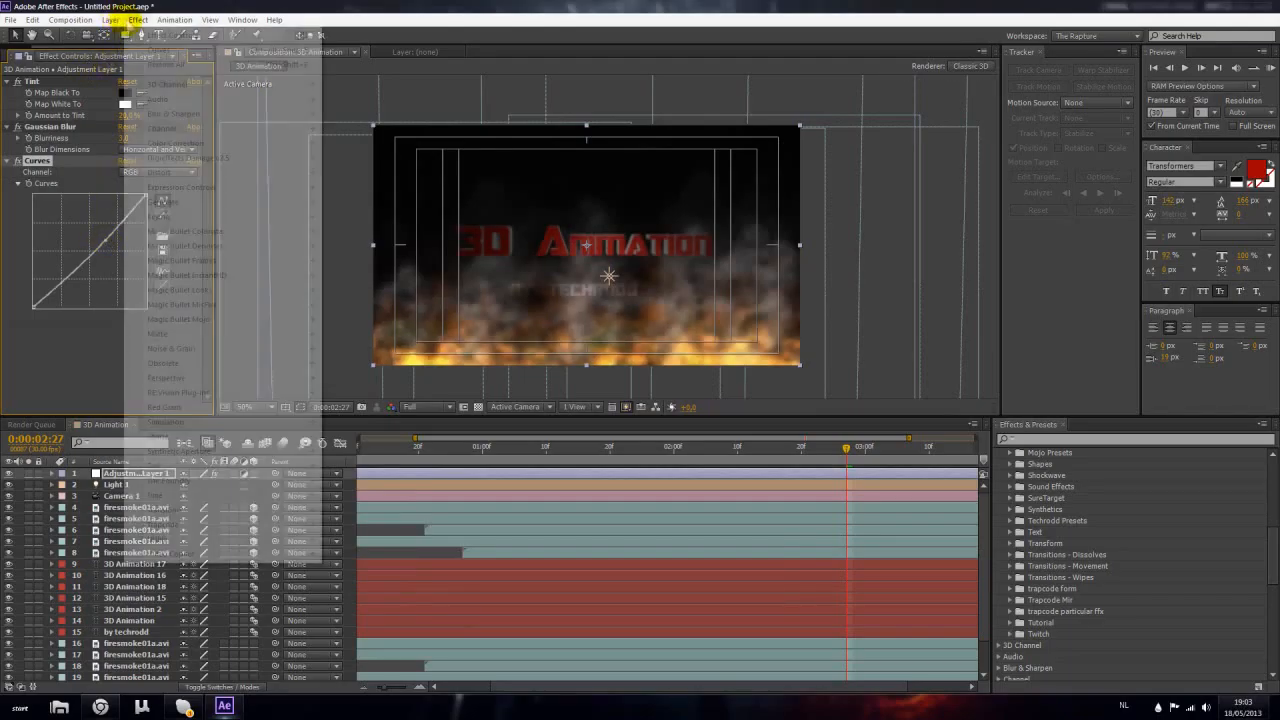
{"action": "mouse_move", "coordinate": [195, 143]}
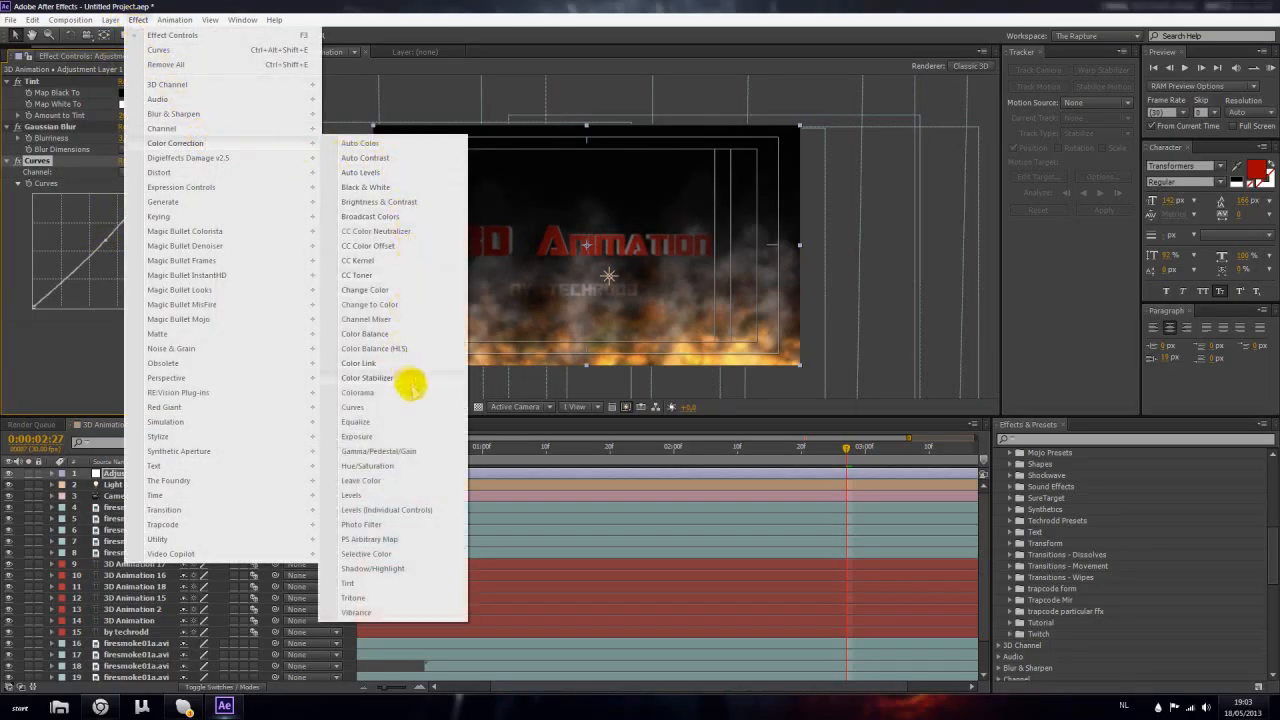
{"action": "left_click", "coordinate": [400, 201]}
{"action": "mouse_move", "coordinate": [128, 351]}
{"action": "left_mouse_down"}
{"action": "mouse_move", "coordinate": [137, 356]}
{"action": "mouse_move", "coordinate": [132, 345]}
{"action": "left_mouse_up"}
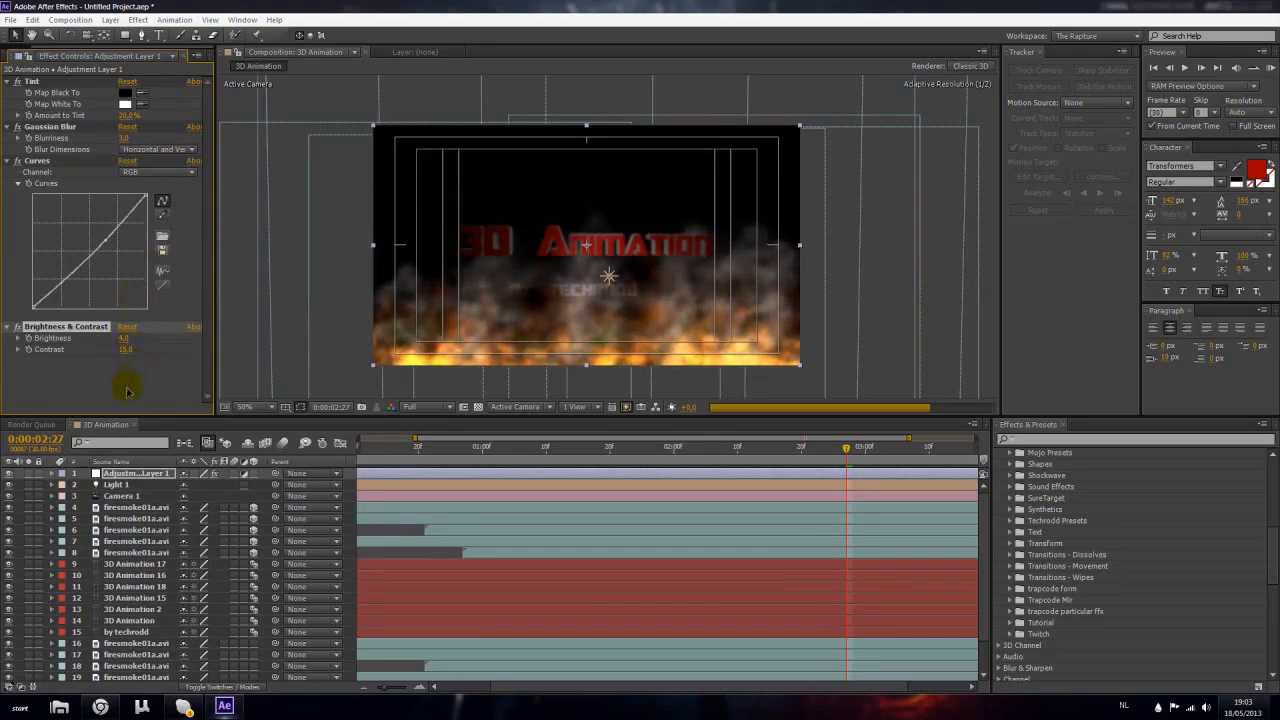
{"action": "left_click", "coordinate": [128, 382]}
Check the graded picture up close and scrub on to the end of the 3D Animation composition
{"action": "scroll", "coordinate": [543, 294], "scroll_direction": "up", "scroll_amount": 1}
{"action": "scroll", "coordinate": [543, 294], "scroll_direction": "down", "scroll_amount": 1}
{"action": "left_click_drag", "start_coordinate": [848, 450], "coordinate": [990, 480]}
{"action": "scroll", "coordinate": [596, 337], "scroll_direction": "down", "scroll_amount": 1}
{"action": "scroll", "coordinate": [596, 337], "scroll_direction": "up", "scroll_amount": 1}
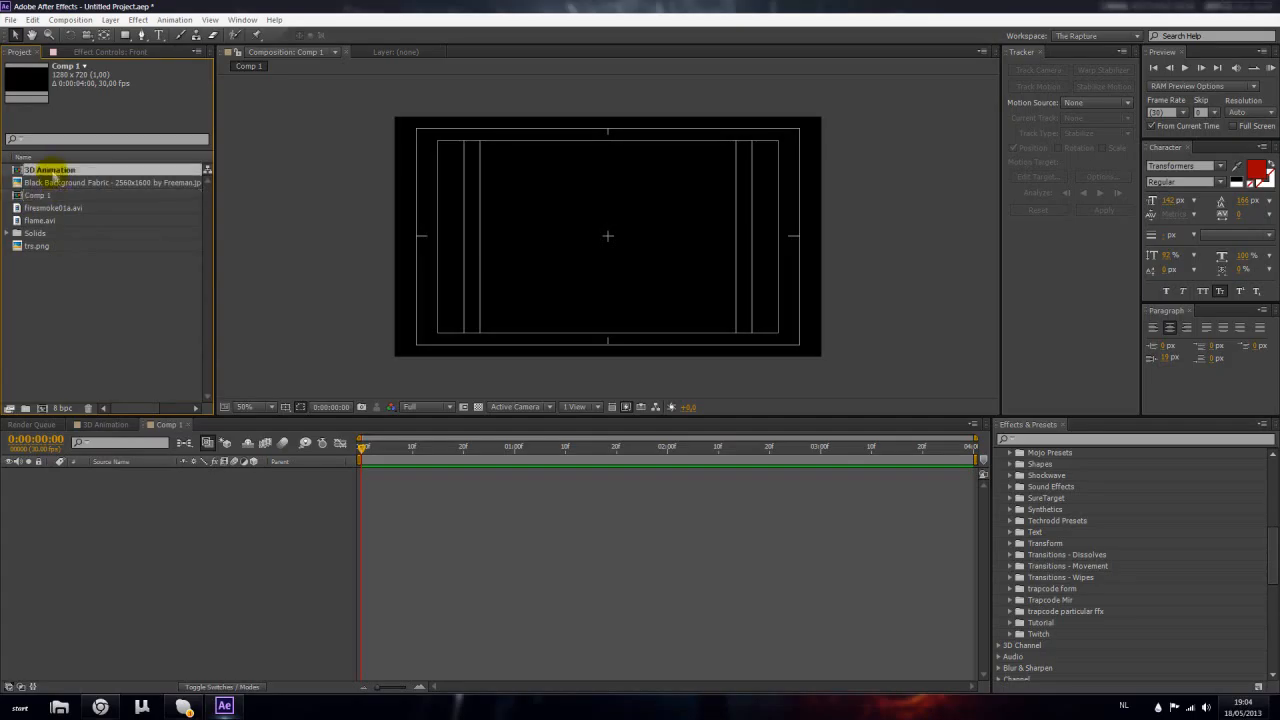
Nest the 3D Animation composition in Comp 1 and keyframe its opacity to fade in from the start to 100% at about 0:00:00:24
{"action": "left_click_drag", "start_coordinate": [49, 168], "coordinate": [200, 517]}
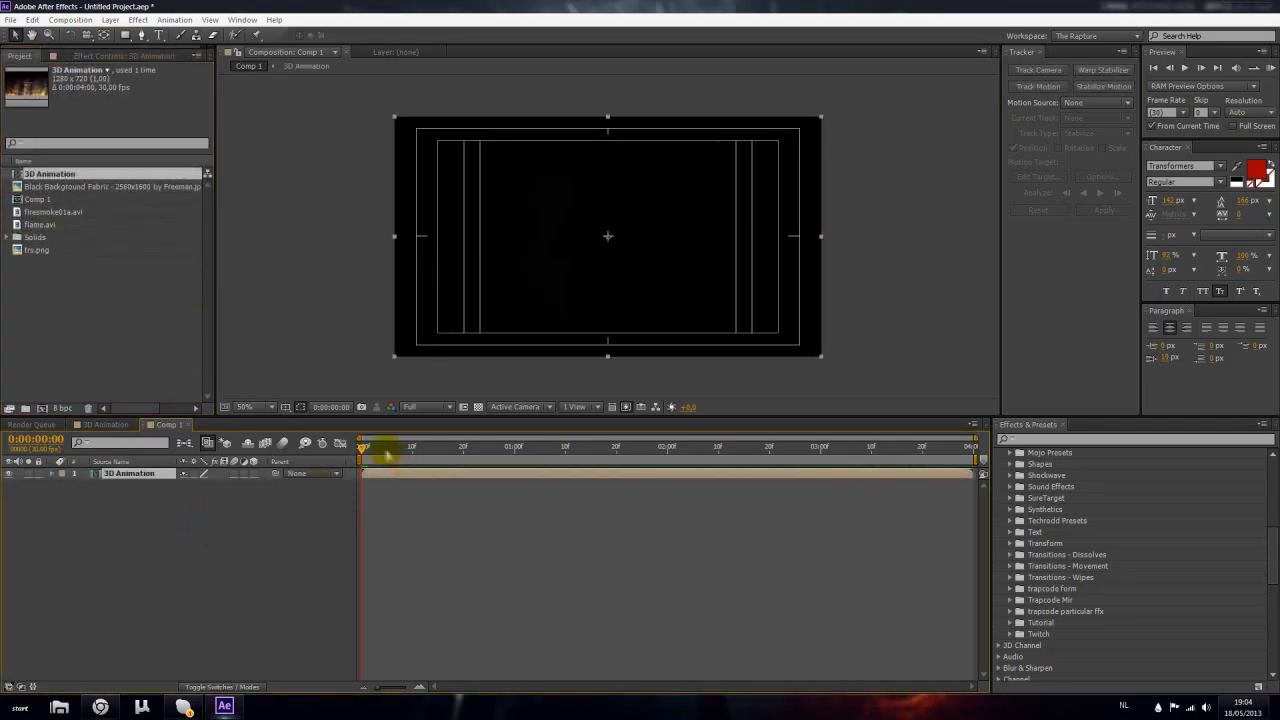
{"action": "left_click", "coordinate": [85, 485]}
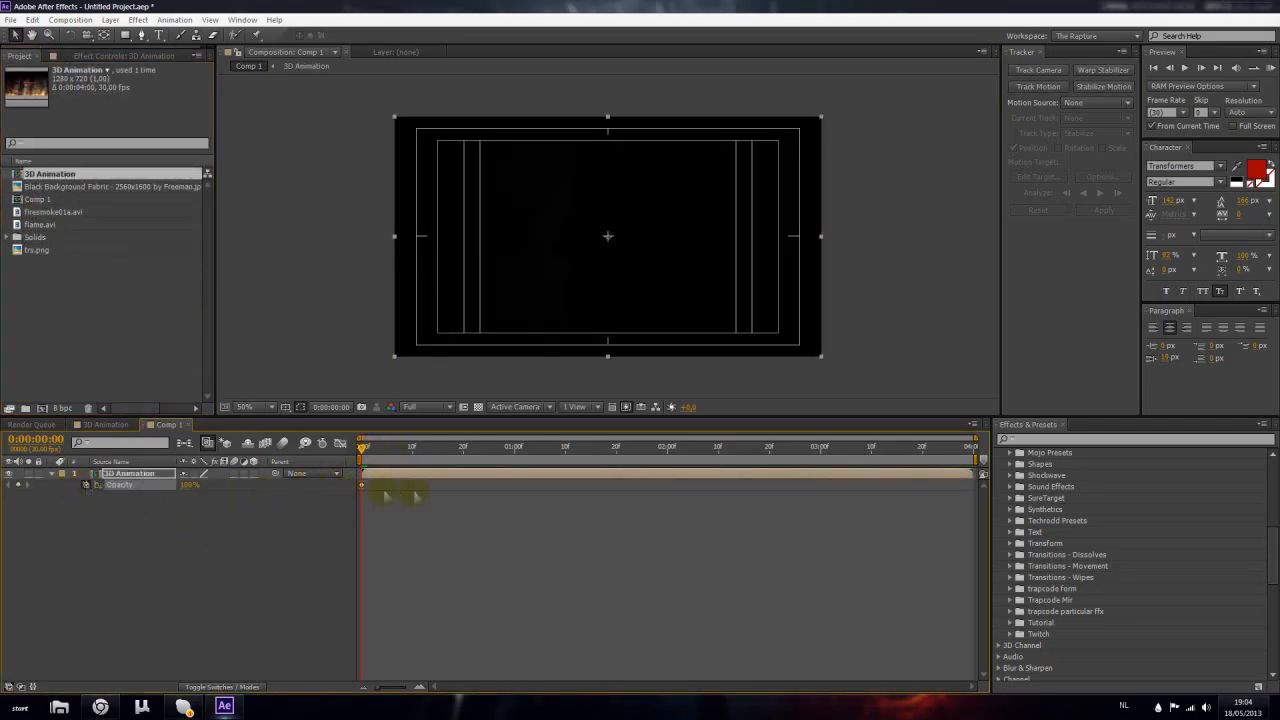
{"action": "left_click_drag", "start_coordinate": [407, 484], "coordinate": [422, 485]}
{"action": "left_click_drag", "start_coordinate": [188, 484], "coordinate": [5, 505]}
{"action": "left_click_drag", "start_coordinate": [385, 450], "coordinate": [510, 449]}
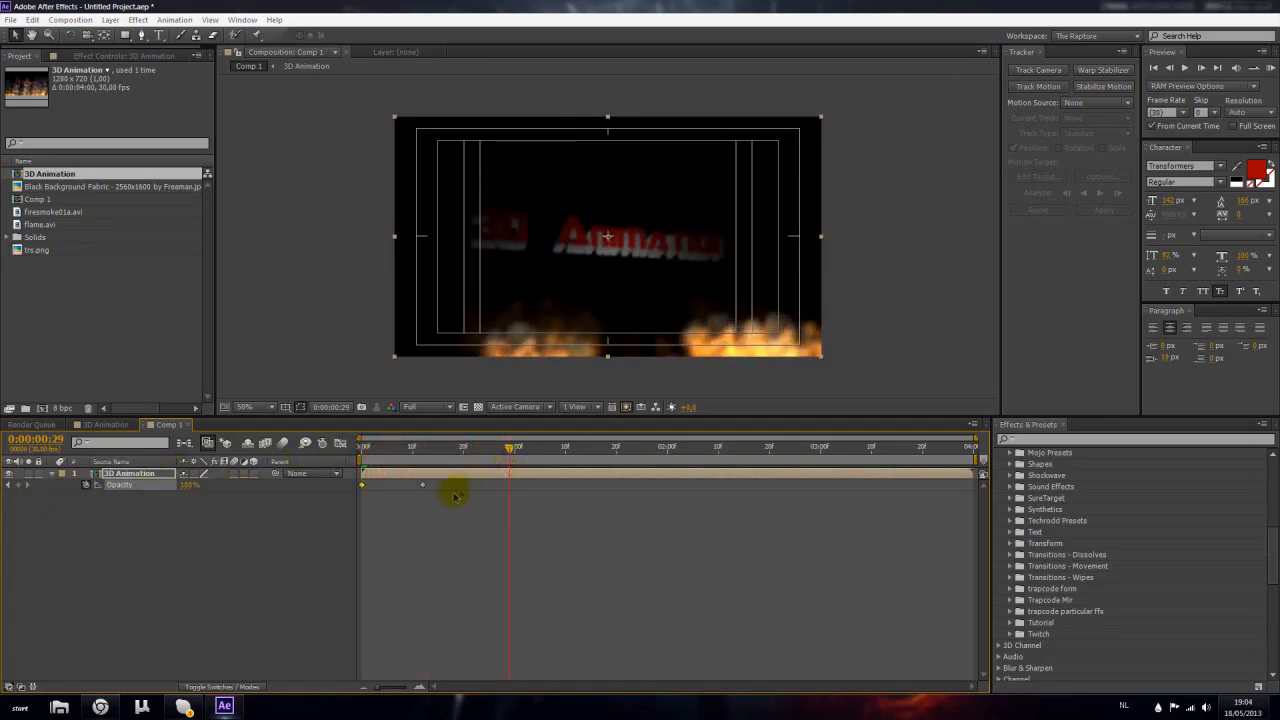
{"action": "left_click_drag", "start_coordinate": [422, 485], "coordinate": [1042, 500]}
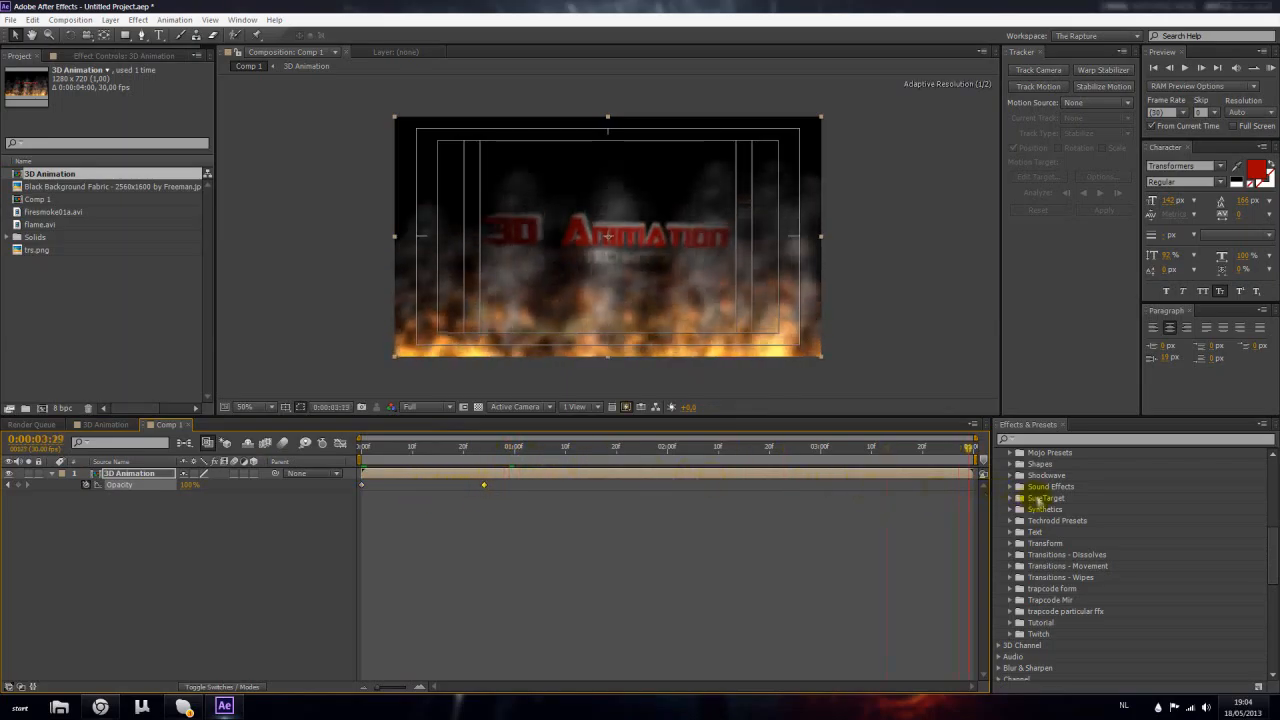
Keyframe the 3D Animation layer's opacity to fade out from 100% at about 0:00:03:08 to black at 0:00:03:29
{"action": "left_click_drag", "start_coordinate": [968, 485], "coordinate": [861, 485]}
{"action": "left_click_drag", "start_coordinate": [190, 486], "coordinate": [50, 507]}
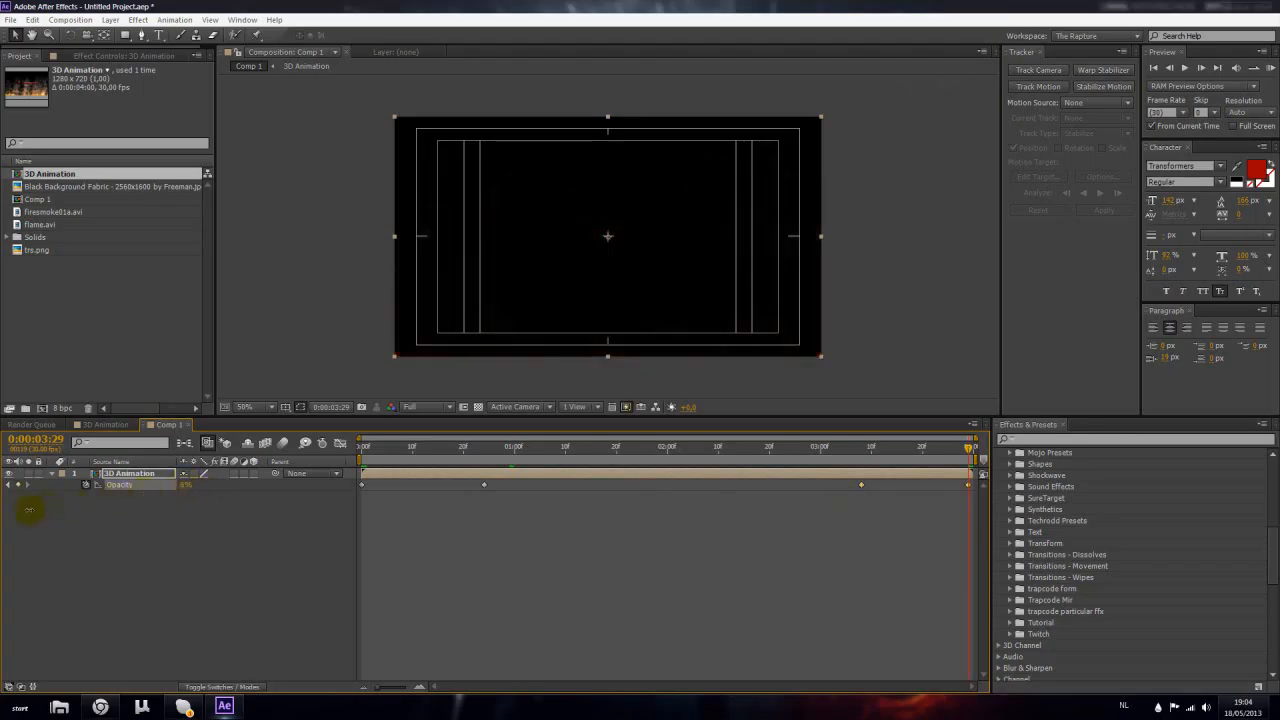
Scrub through Comp 1 and examine the title and smoke up close around 0:00:02:22, 0:00:01:19 and 0:00:02:23
{"action": "left_click_drag", "start_coordinate": [973, 450], "coordinate": [787, 524]}
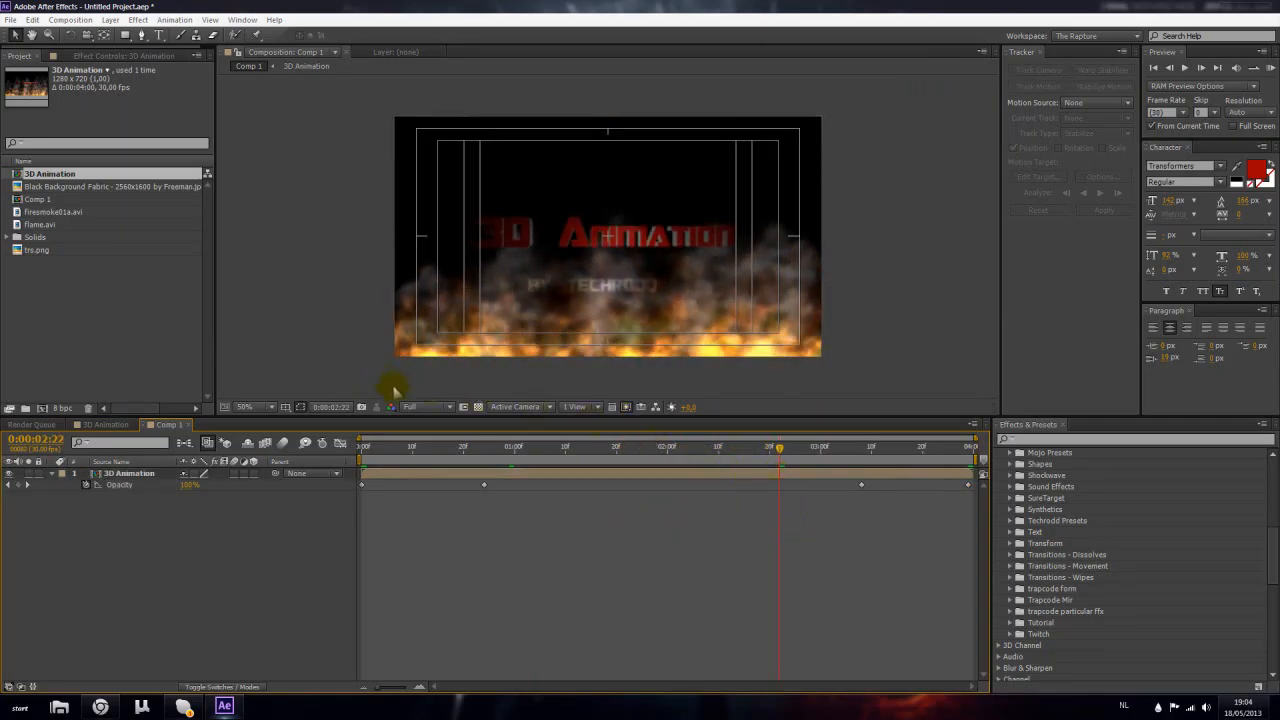
{"action": "left_click", "coordinate": [145, 313]}
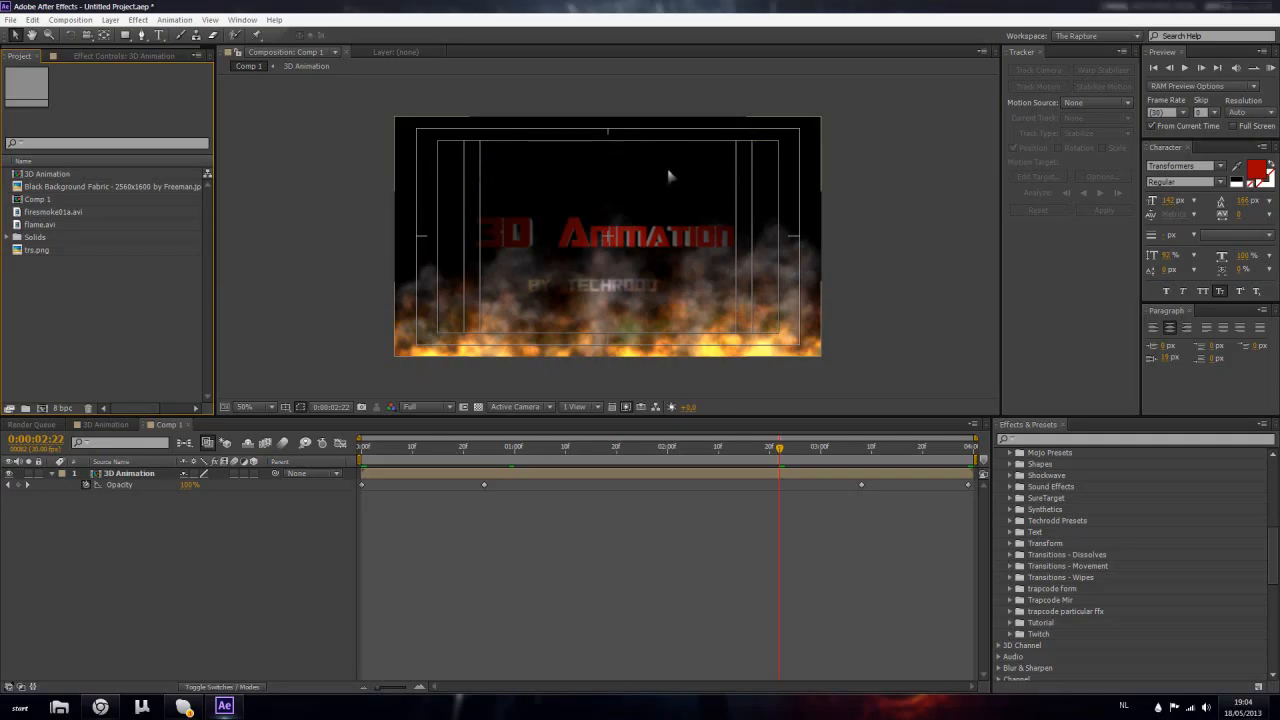
{"action": "key", "text": "slash"}
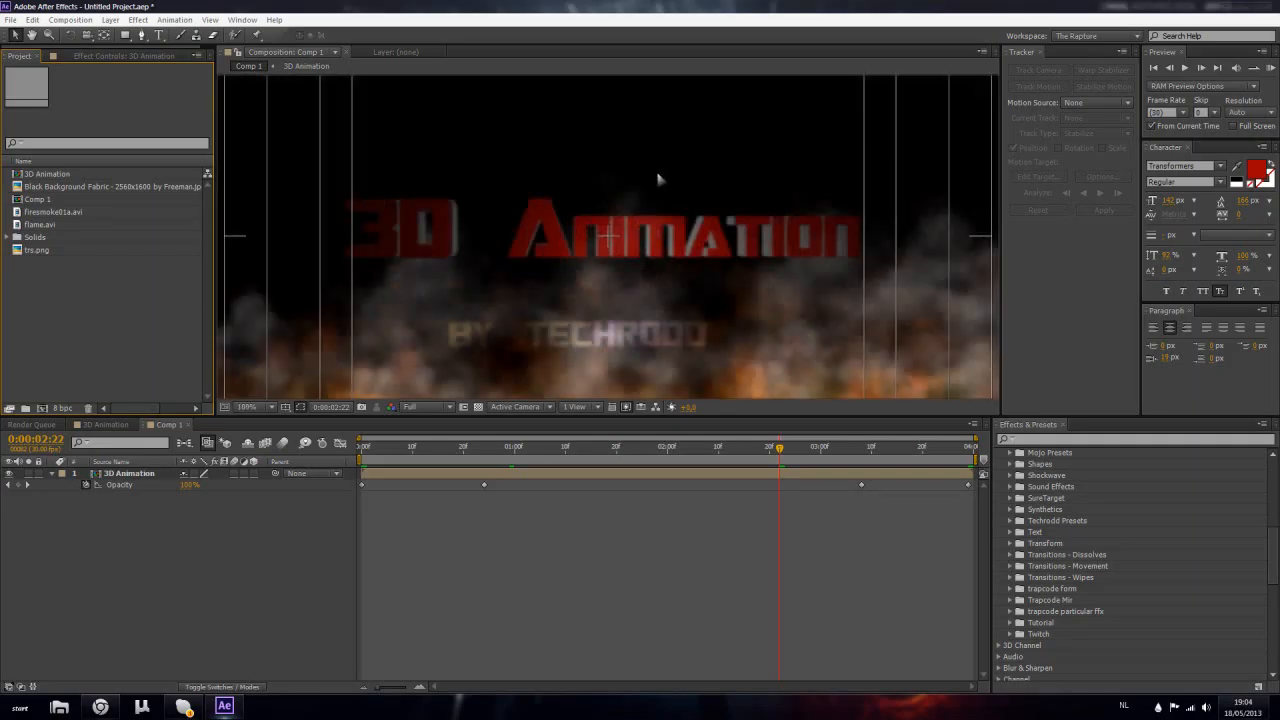
{"action": "key", "text": "comma"}
{"action": "left_click", "coordinate": [710, 541]}
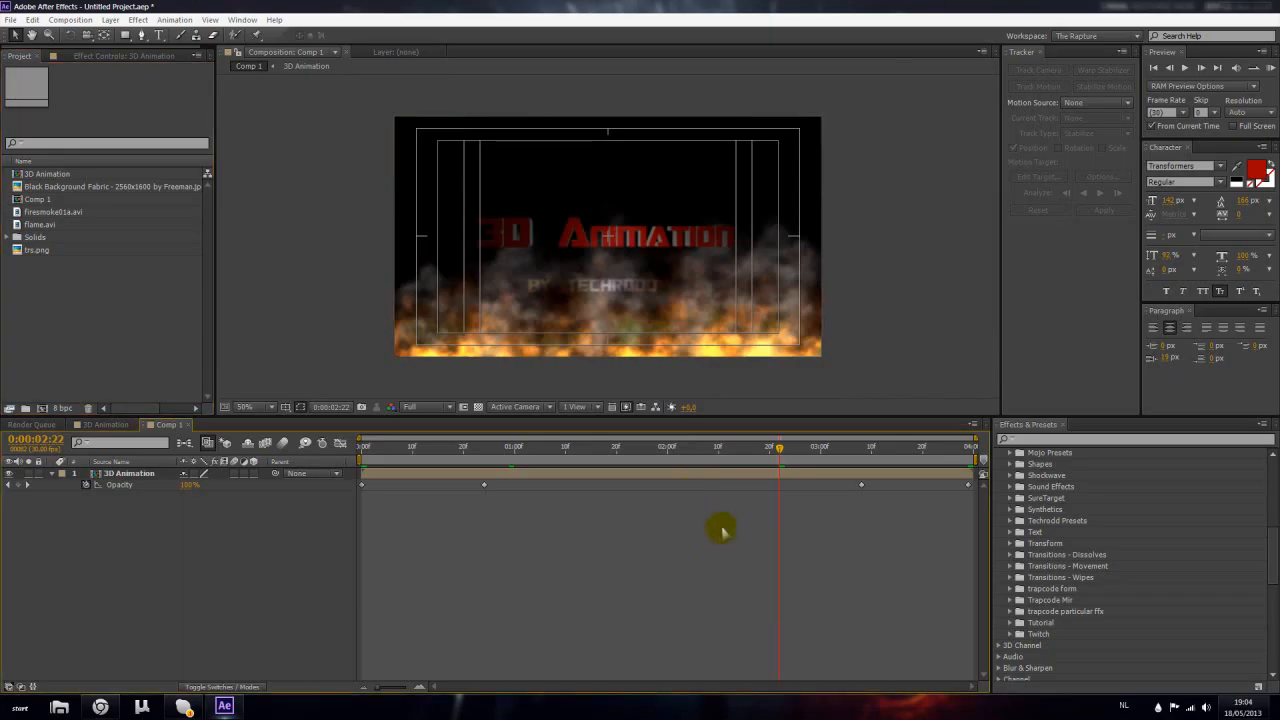
{"action": "left_click_drag", "start_coordinate": [785, 457], "coordinate": [613, 466]}
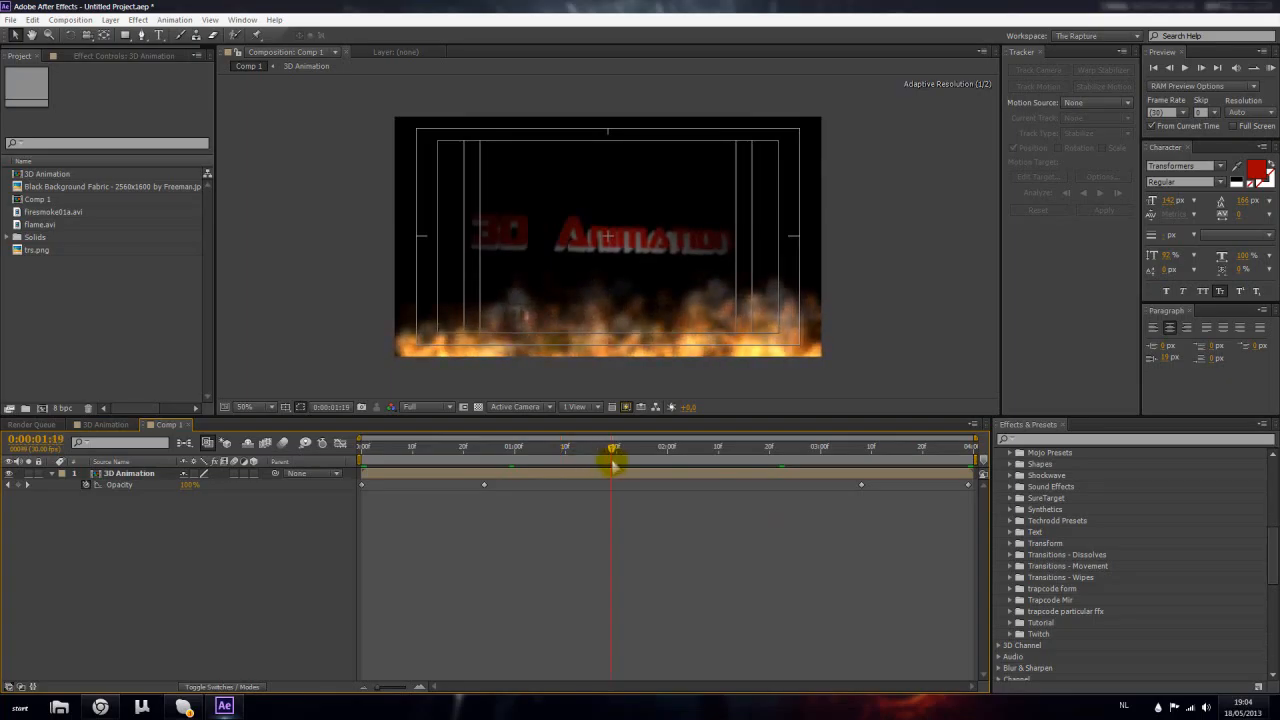
{"action": "left_click_drag", "start_coordinate": [613, 466], "coordinate": [786, 503]}
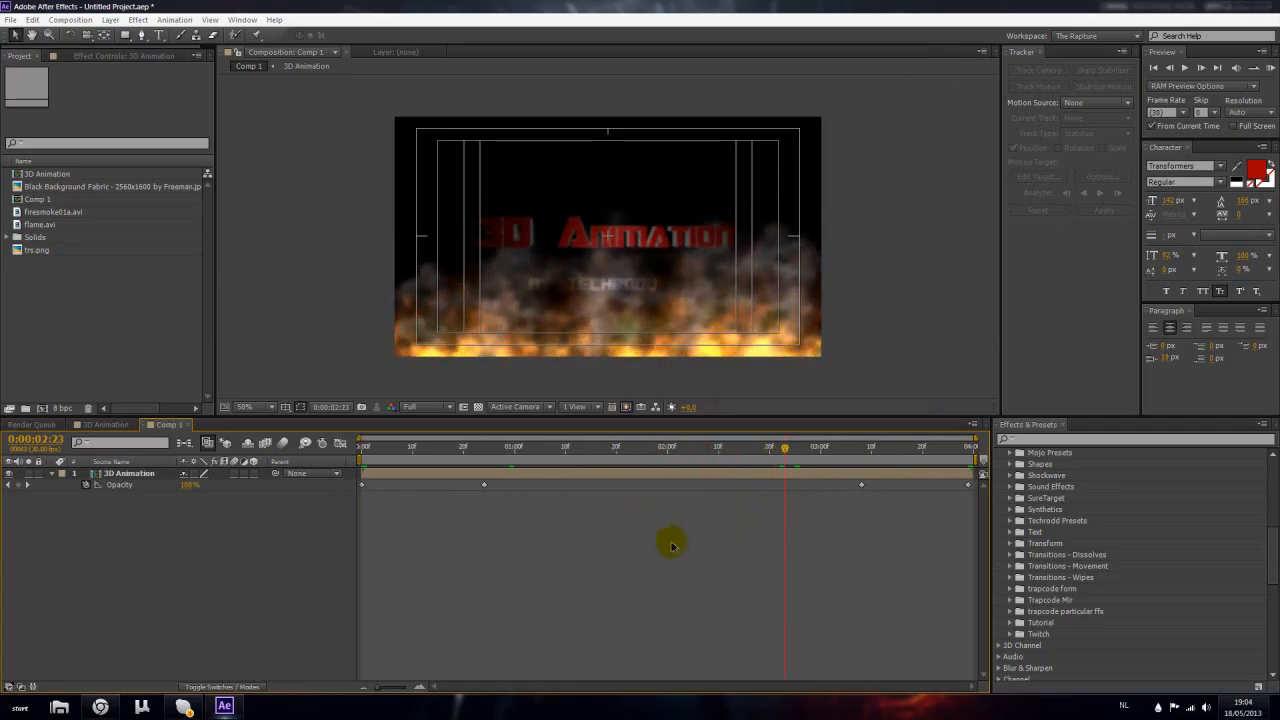
Collapse the 3D Animation layer's properties and add a new adjustment layer above it in Comp 1
{"action": "left_click", "coordinate": [644, 475]}
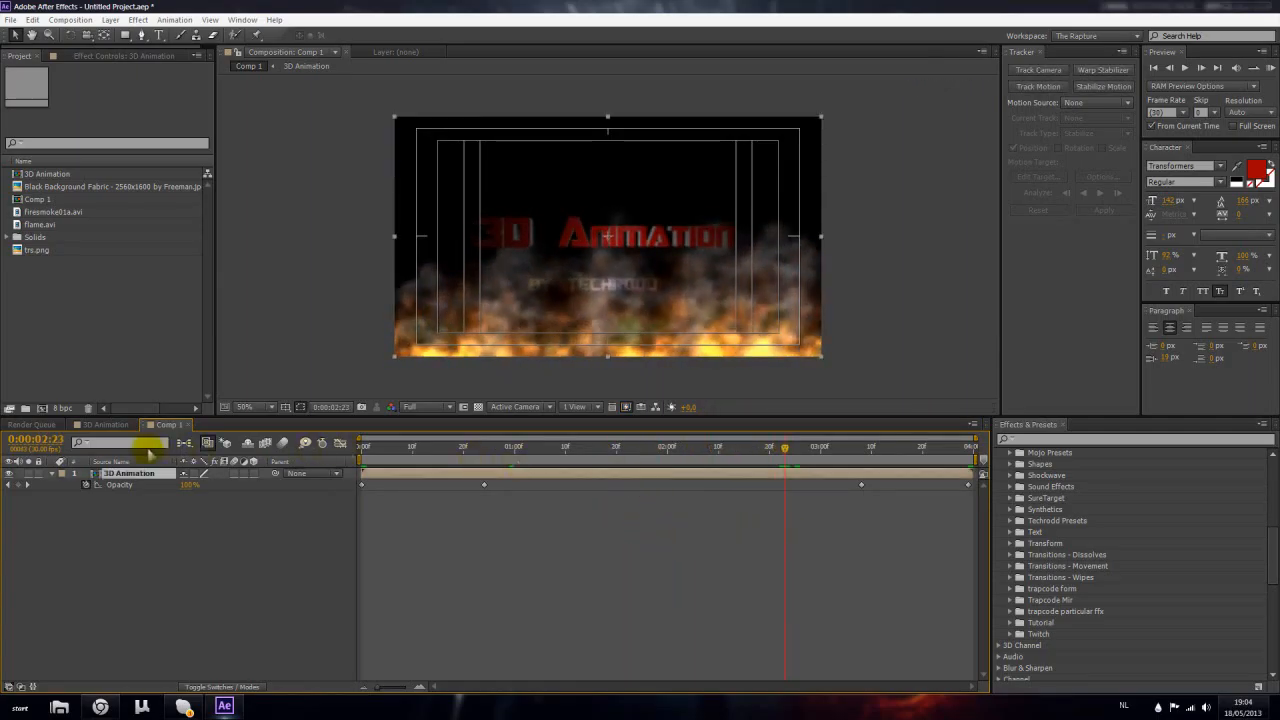
{"action": "left_click", "coordinate": [51, 474]}
{"action": "left_click", "coordinate": [110, 475]}
{"action": "left_click", "coordinate": [149, 529]}
{"action": "left_click", "coordinate": [157, 474]}
{"action": "left_click", "coordinate": [110, 19]}
{"action": "mouse_move", "coordinate": [262, 36]}
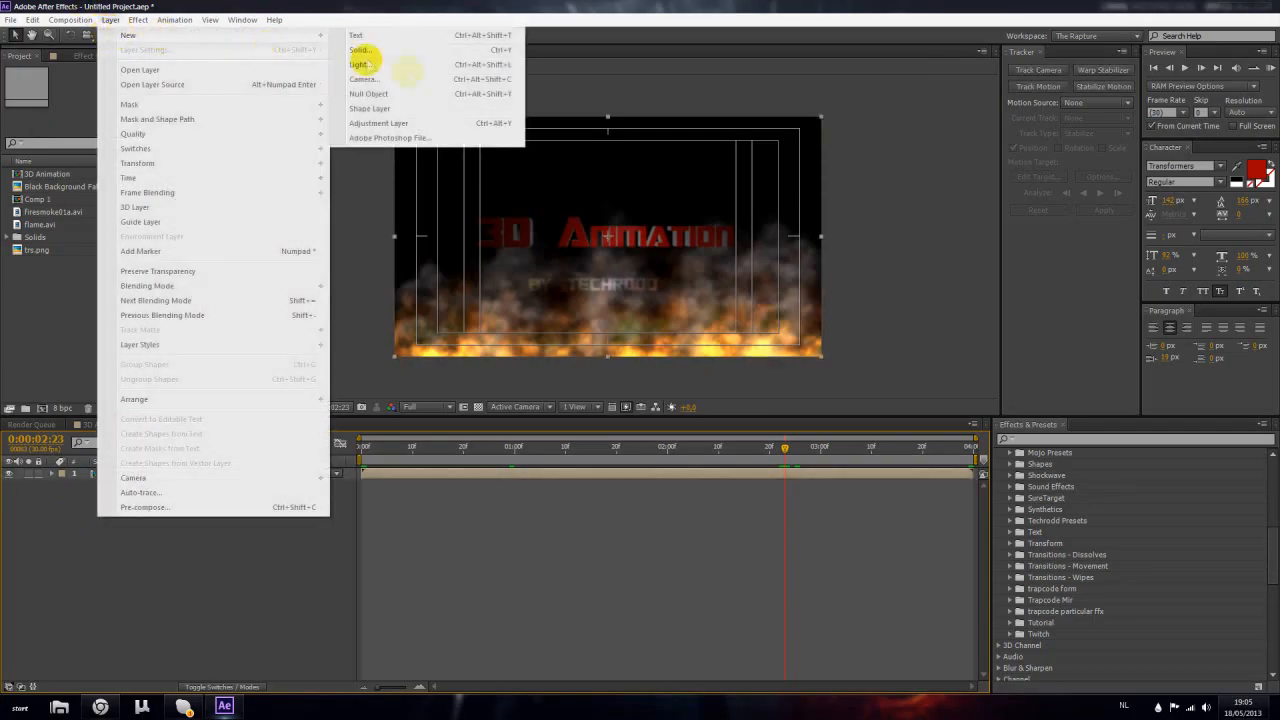
{"action": "left_click", "coordinate": [406, 124]}
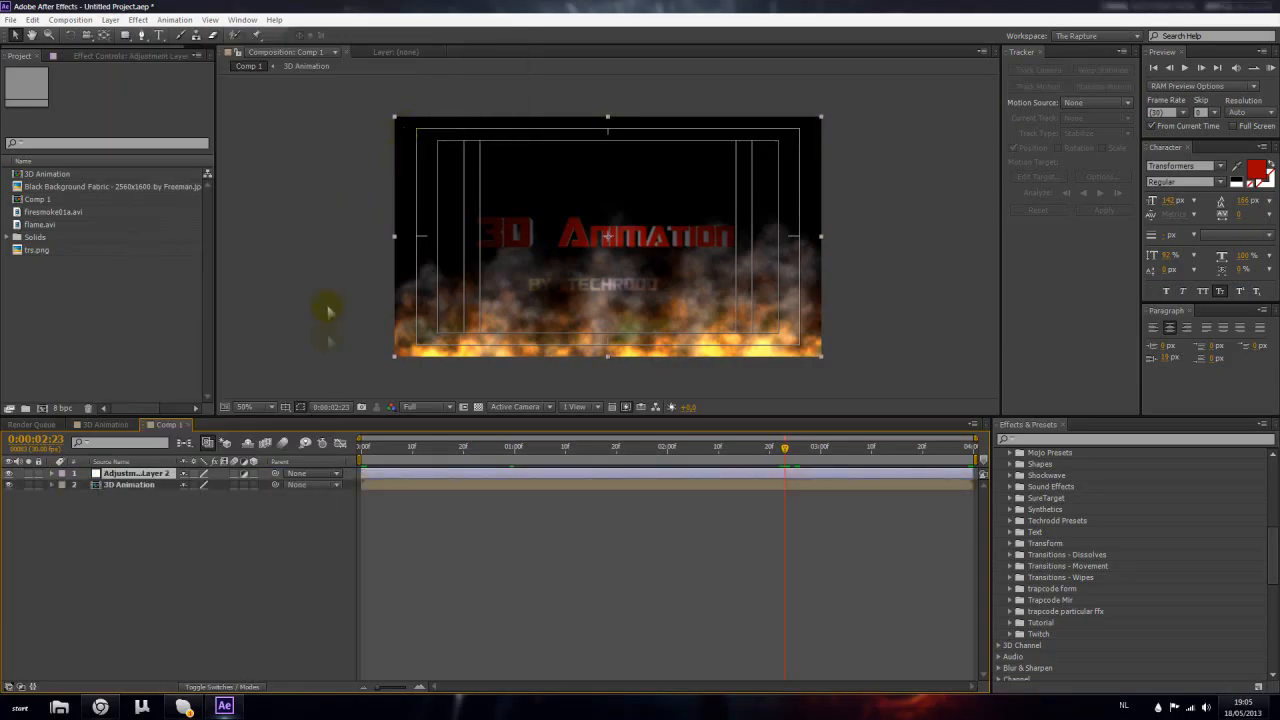
Apply the Tw Black Bars preset from Techrodd Presets to the new adjustment layer
{"action": "scroll", "coordinate": [1049, 523], "scroll_direction": "down", "scroll_amount": 2}
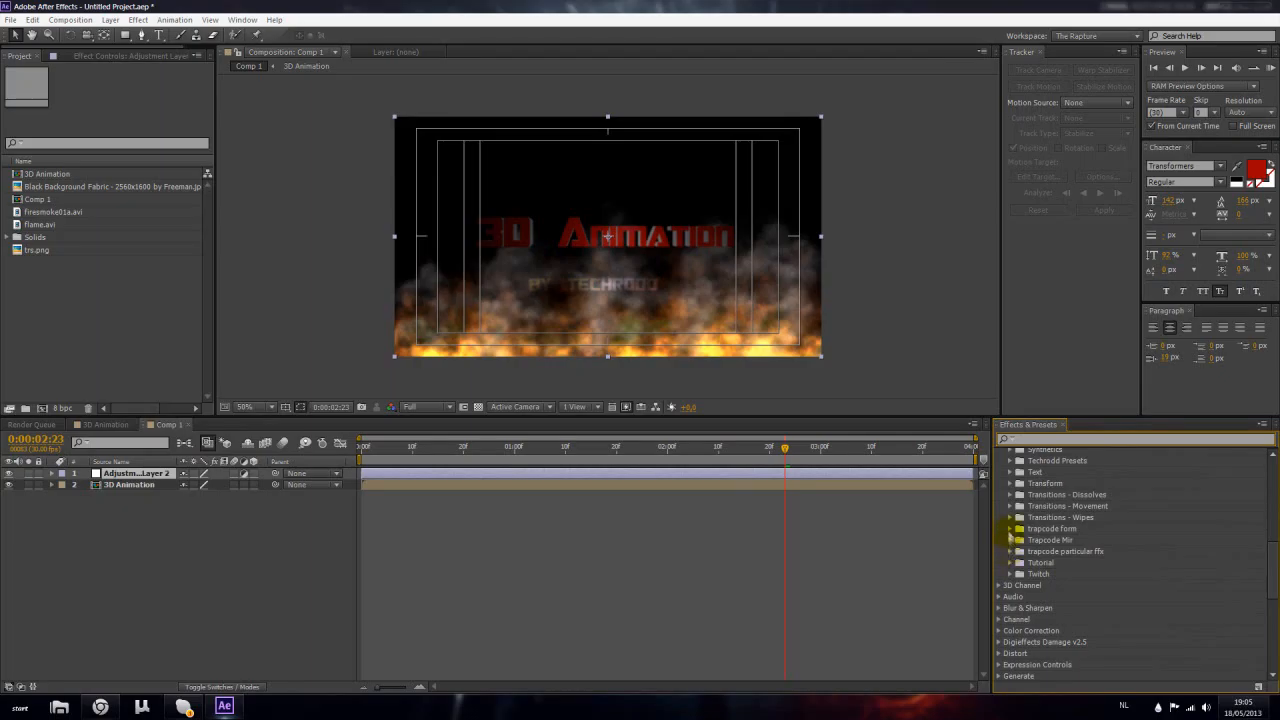
{"action": "left_click", "coordinate": [1012, 461]}
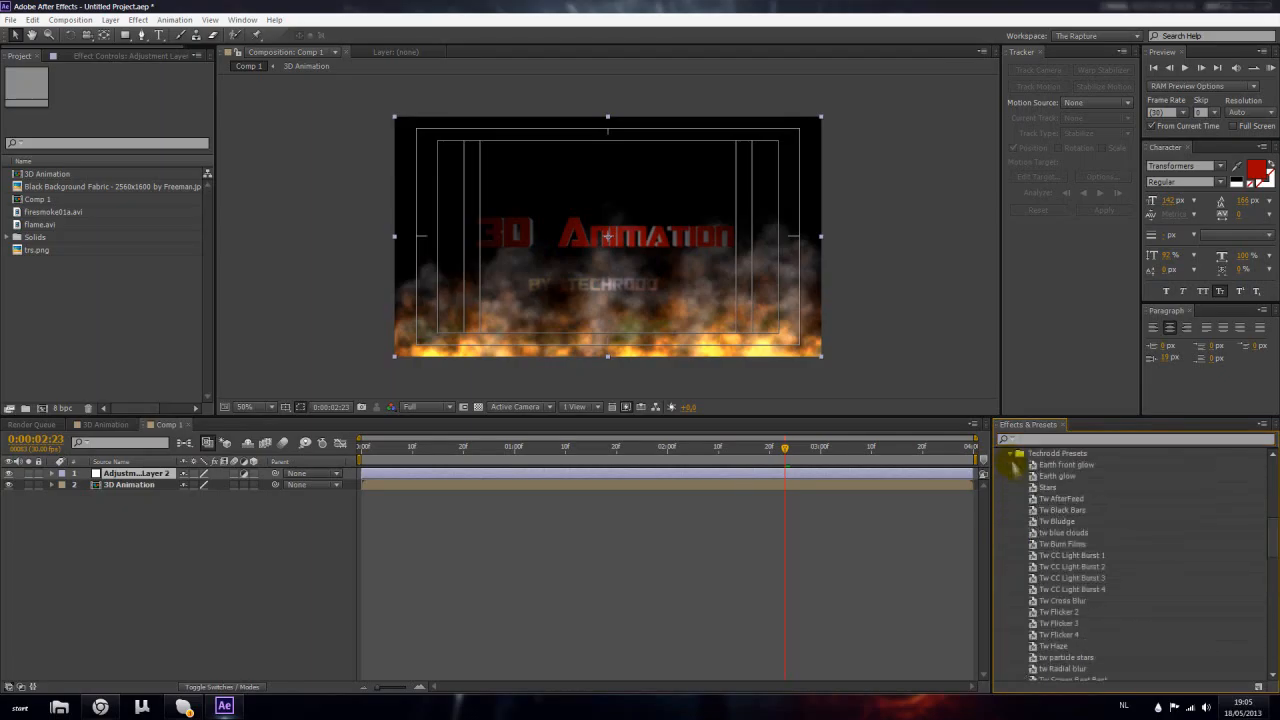
{"action": "double_click", "coordinate": [1073, 511]}
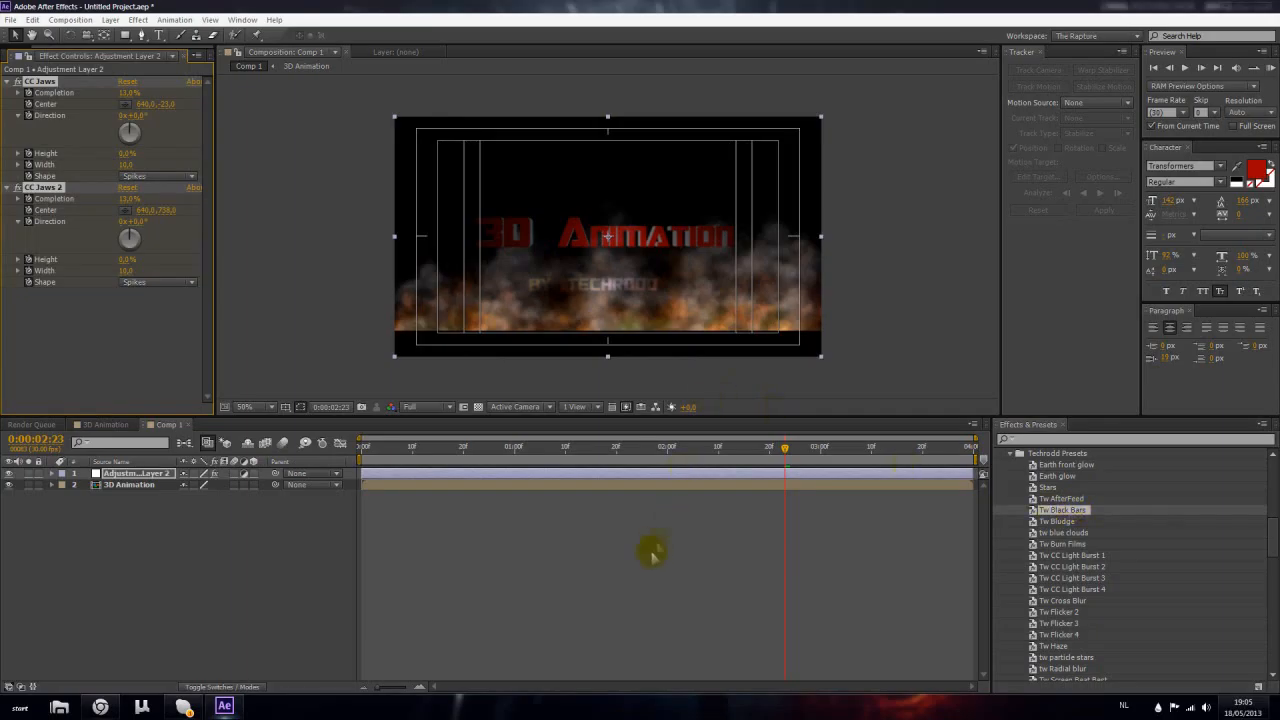
Examine the two CC Jaws effects that form the black bars and check the framing at 0:00:00:00 and 0:00:02:28
{"action": "left_click_drag", "start_coordinate": [700, 449], "coordinate": [300, 446]}
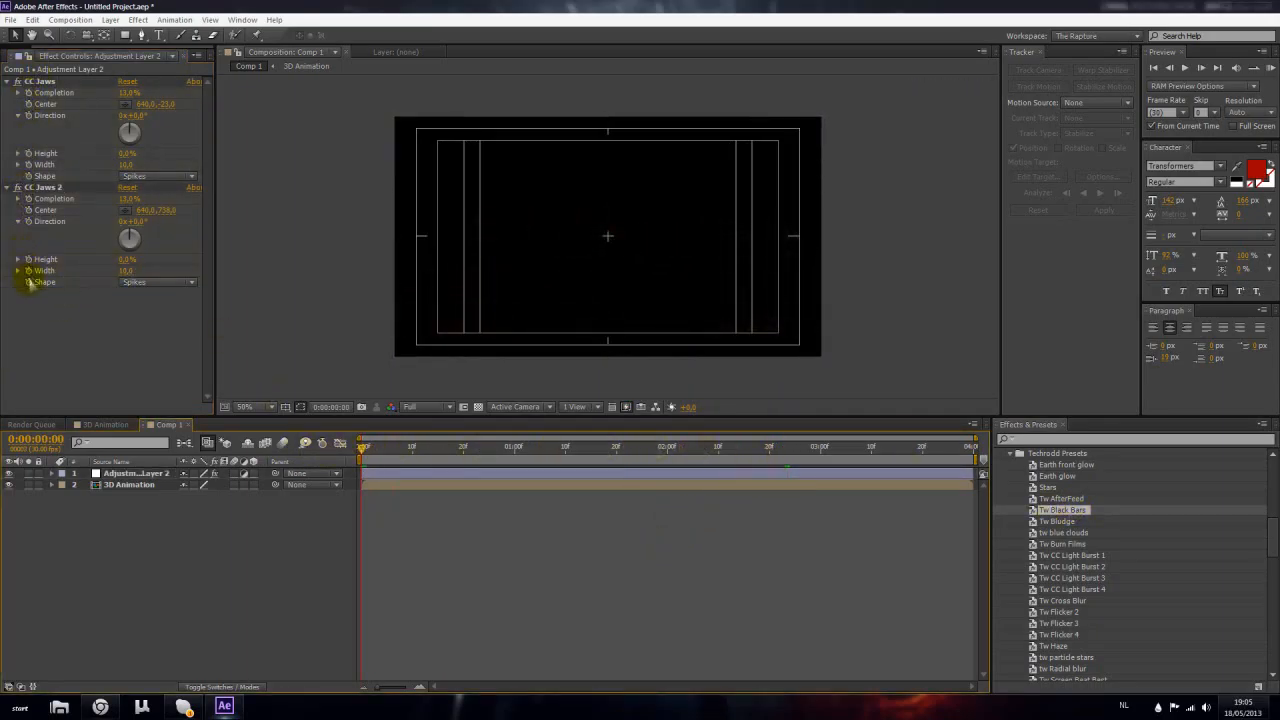
{"action": "left_click", "coordinate": [49, 318]}
{"action": "left_click", "coordinate": [40, 82]}
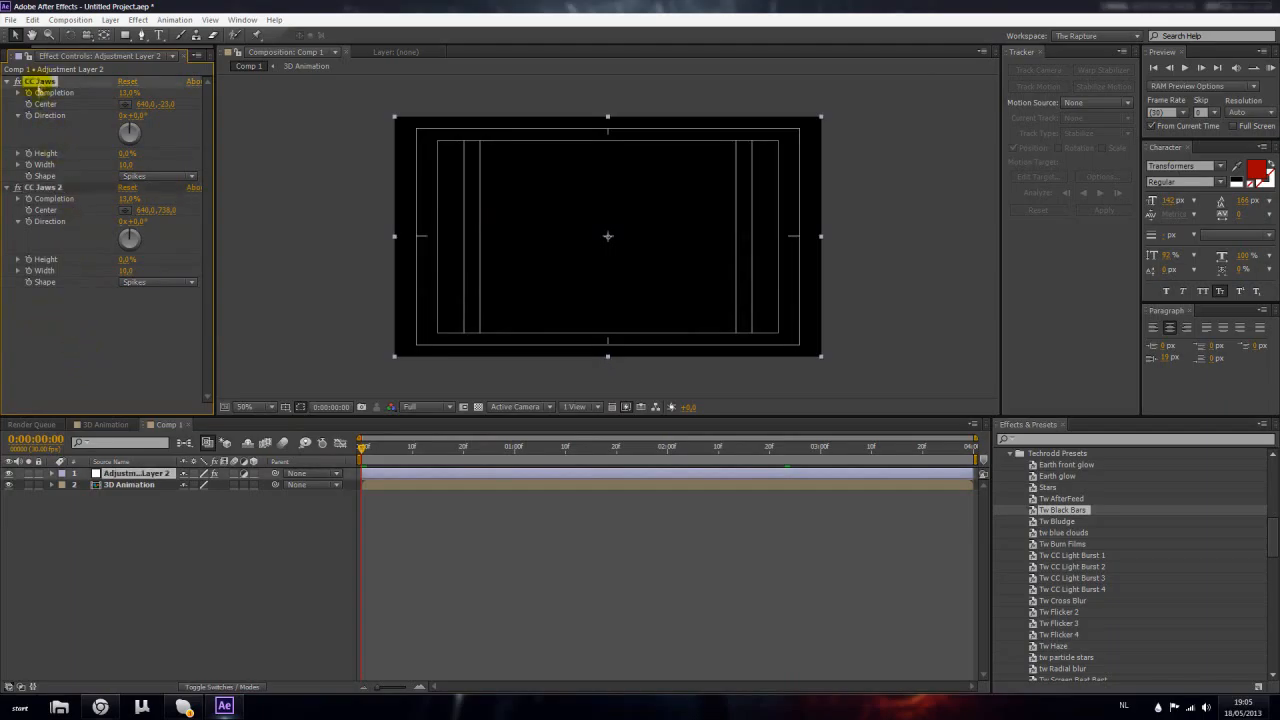
{"action": "left_click", "coordinate": [43, 188]}
{"action": "left_click", "coordinate": [82, 352]}
{"action": "left_click_drag", "start_coordinate": [362, 450], "coordinate": [810, 480]}
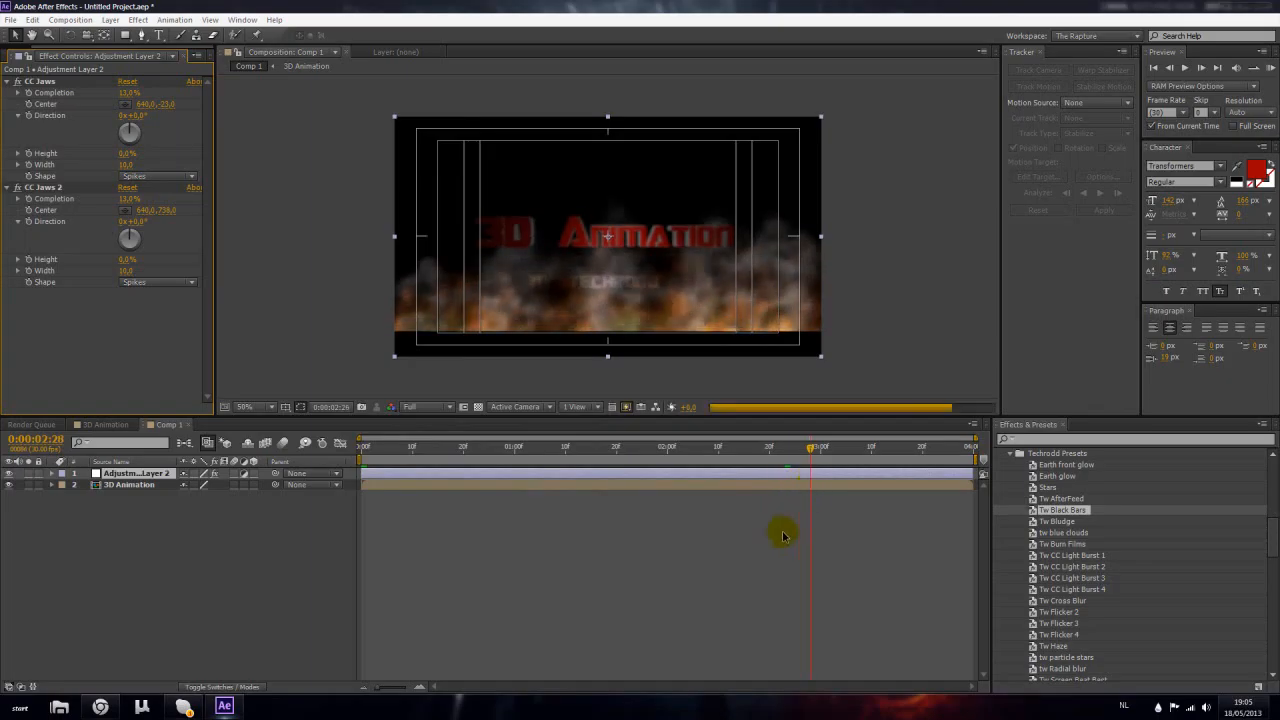
{"action": "left_click", "coordinate": [755, 547]}
{"action": "scroll", "coordinate": [634, 297], "scroll_direction": "up", "scroll_amount": 1}
{"action": "scroll", "coordinate": [634, 297], "scroll_direction": "down", "scroll_amount": 1}
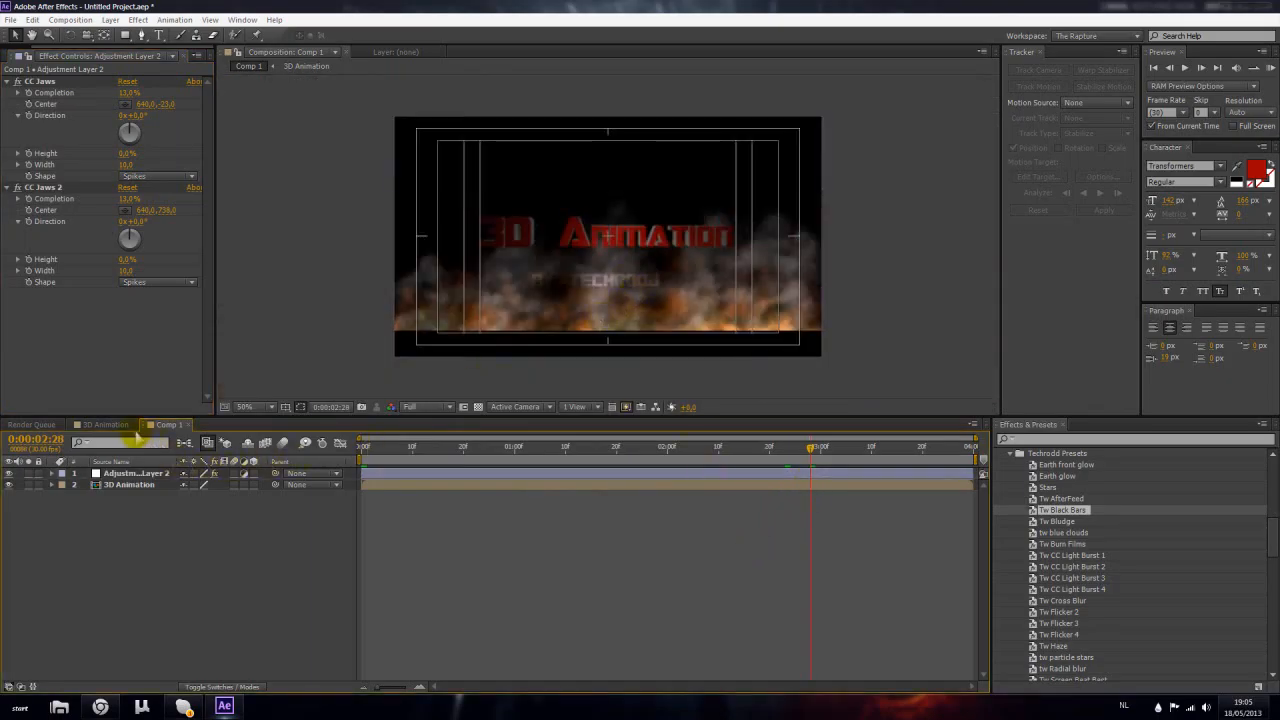
Fine-tune the Brightness & Contrast of Adjustment Layer 1 in 3D Animation and check the result up close in Comp 1 at 0:00:02:03
{"action": "left_click", "coordinate": [105, 424]}
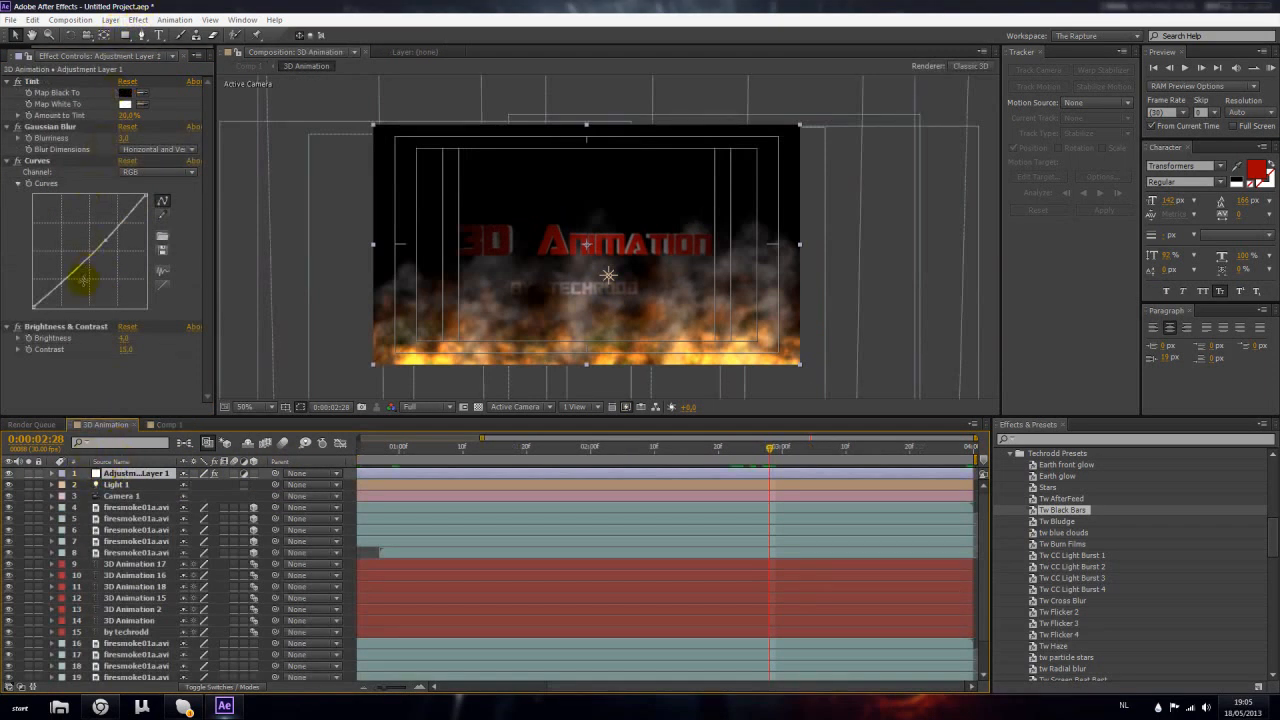
{"action": "left_click_drag", "start_coordinate": [128, 353], "coordinate": [124, 341]}
{"action": "left_click", "coordinate": [165, 424]}
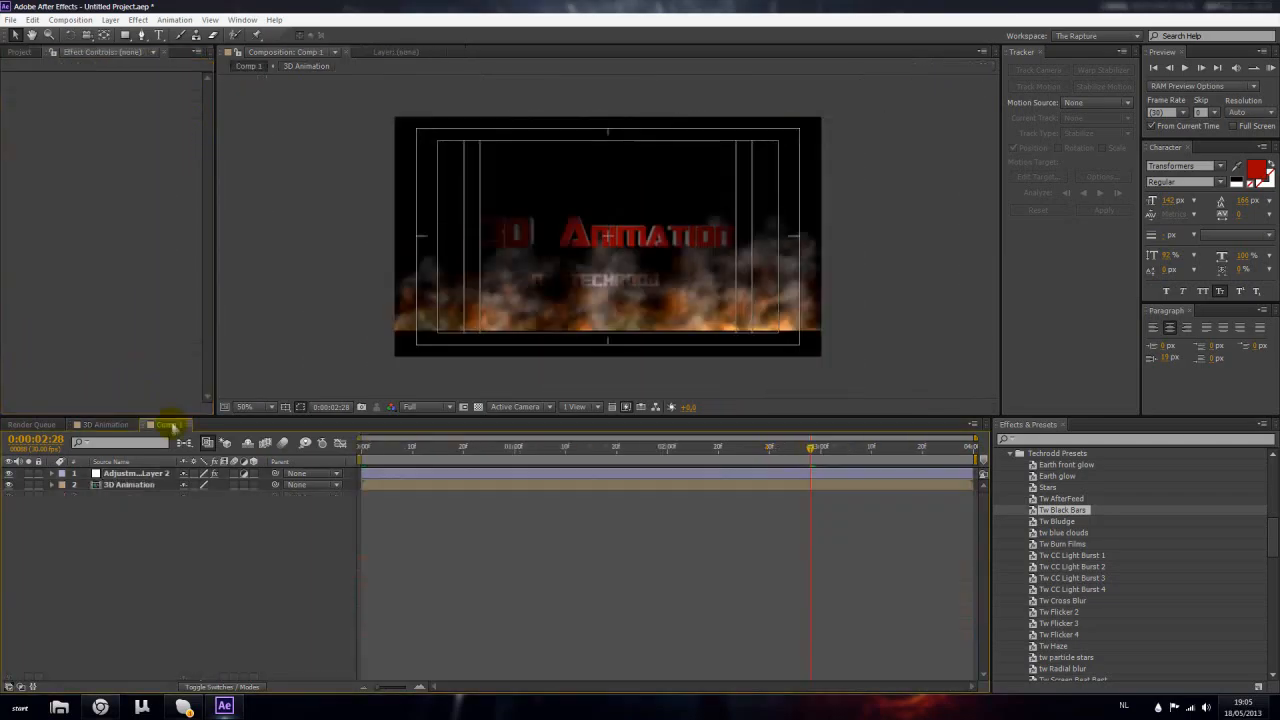
{"action": "left_click_drag", "start_coordinate": [812, 450], "coordinate": [680, 457]}
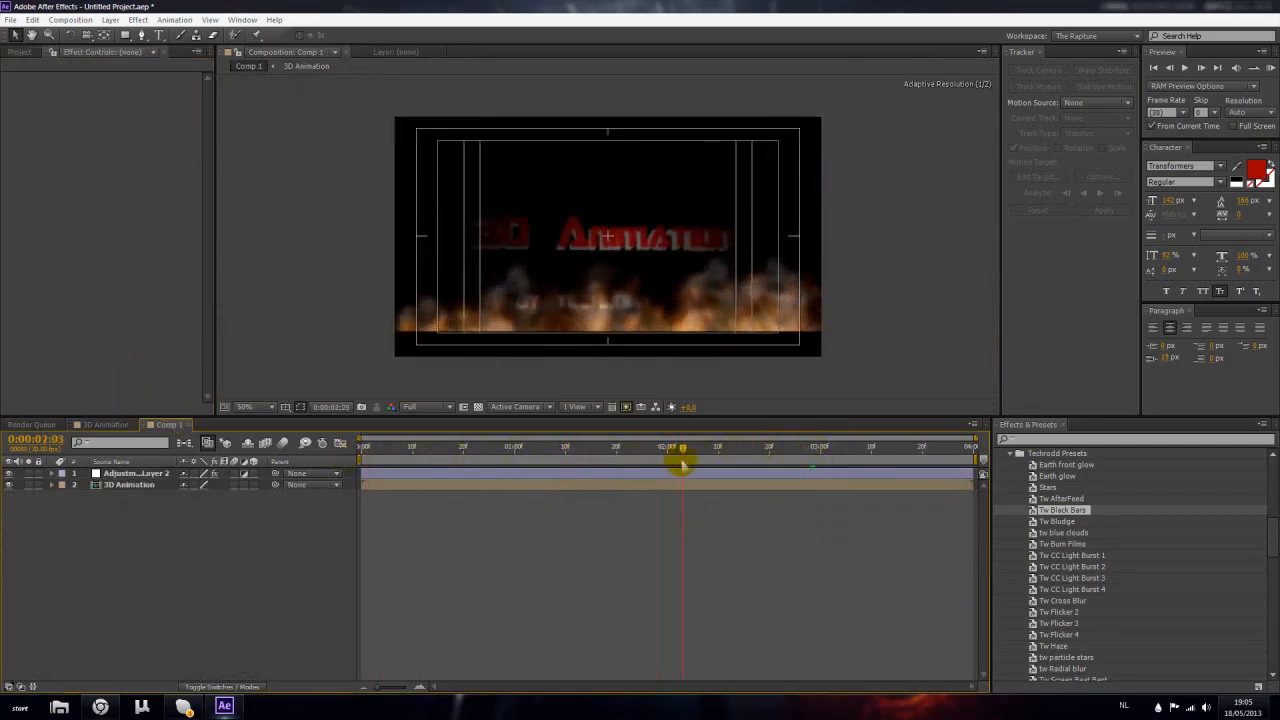
{"action": "key", "text": "period"}
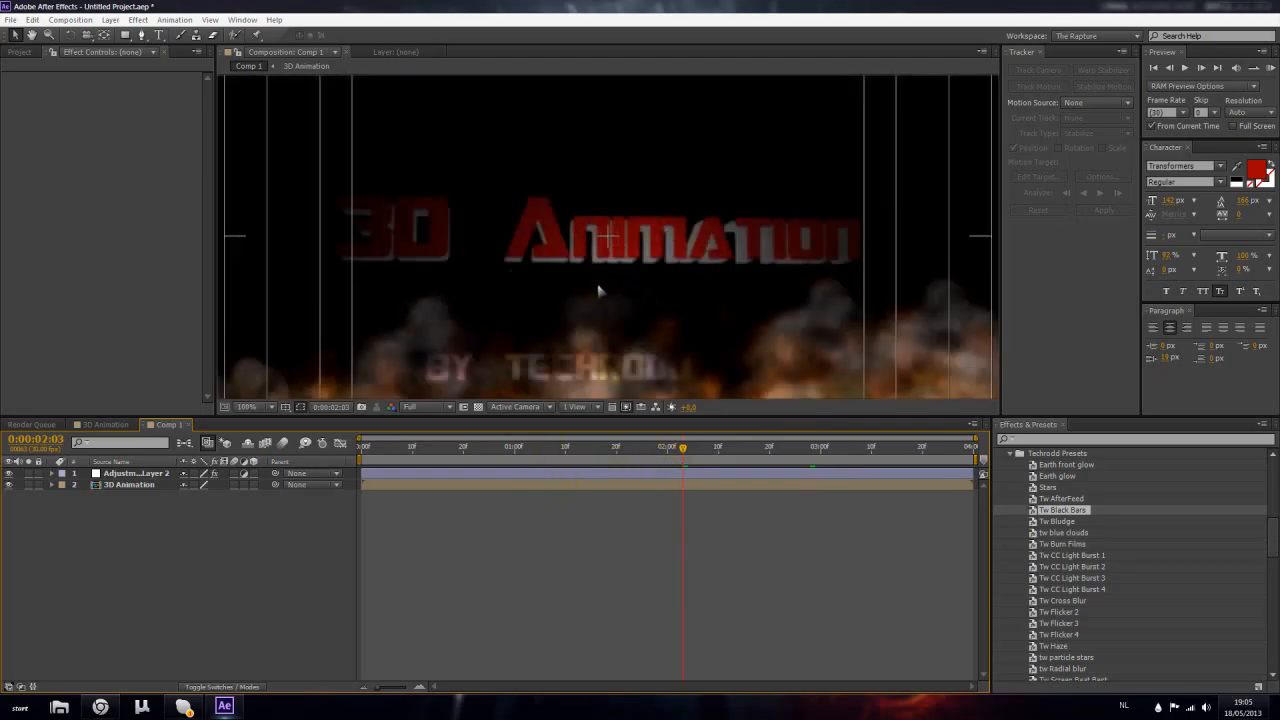
Return from Comp 1 to the 3D Animation composition and select its Light 1 layer
{"action": "key", "text": "comma"}
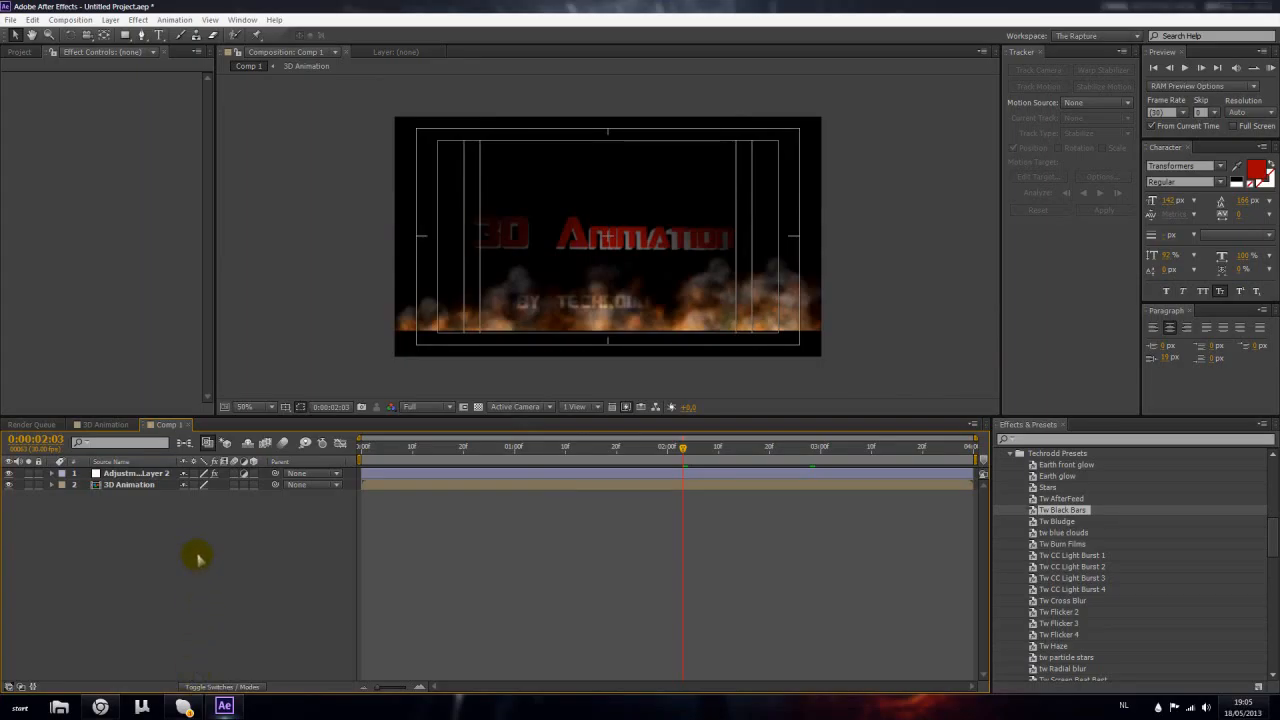
{"action": "left_click", "coordinate": [105, 424]}
{"action": "left_click", "coordinate": [128, 484]}
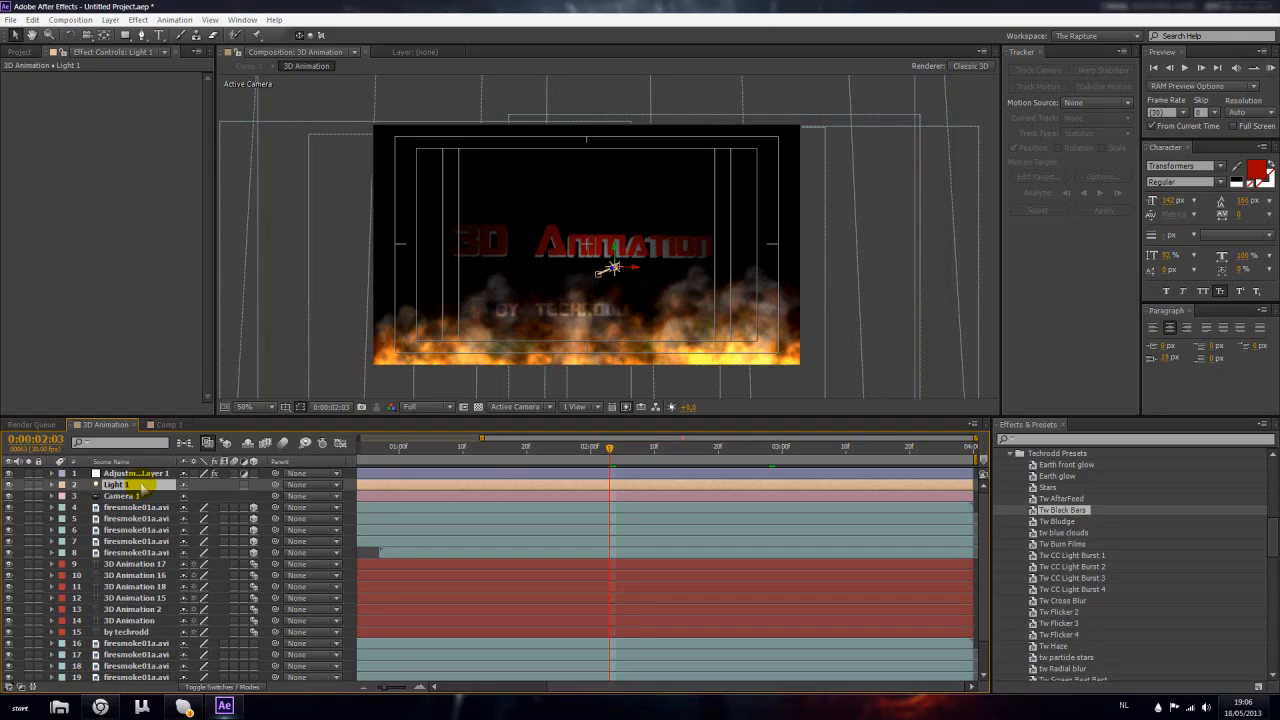
{"action": "left_click", "coordinate": [165, 425]}
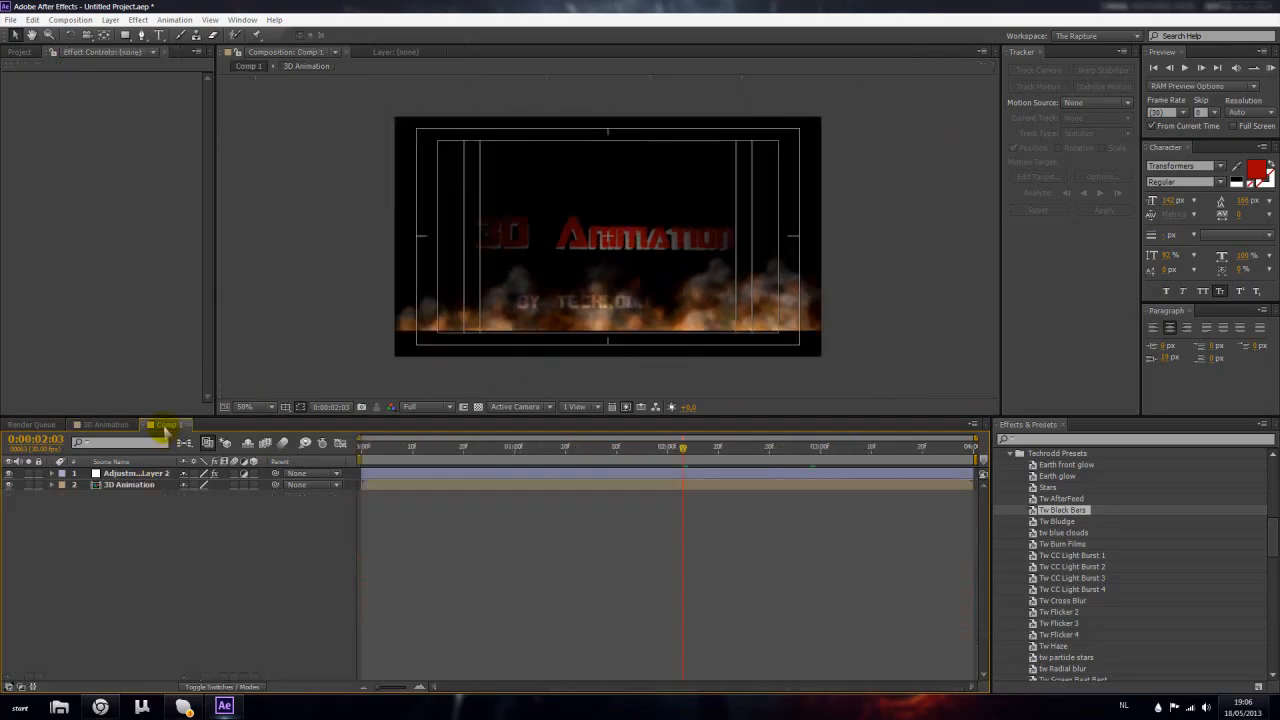
{"action": "left_click", "coordinate": [113, 425]}
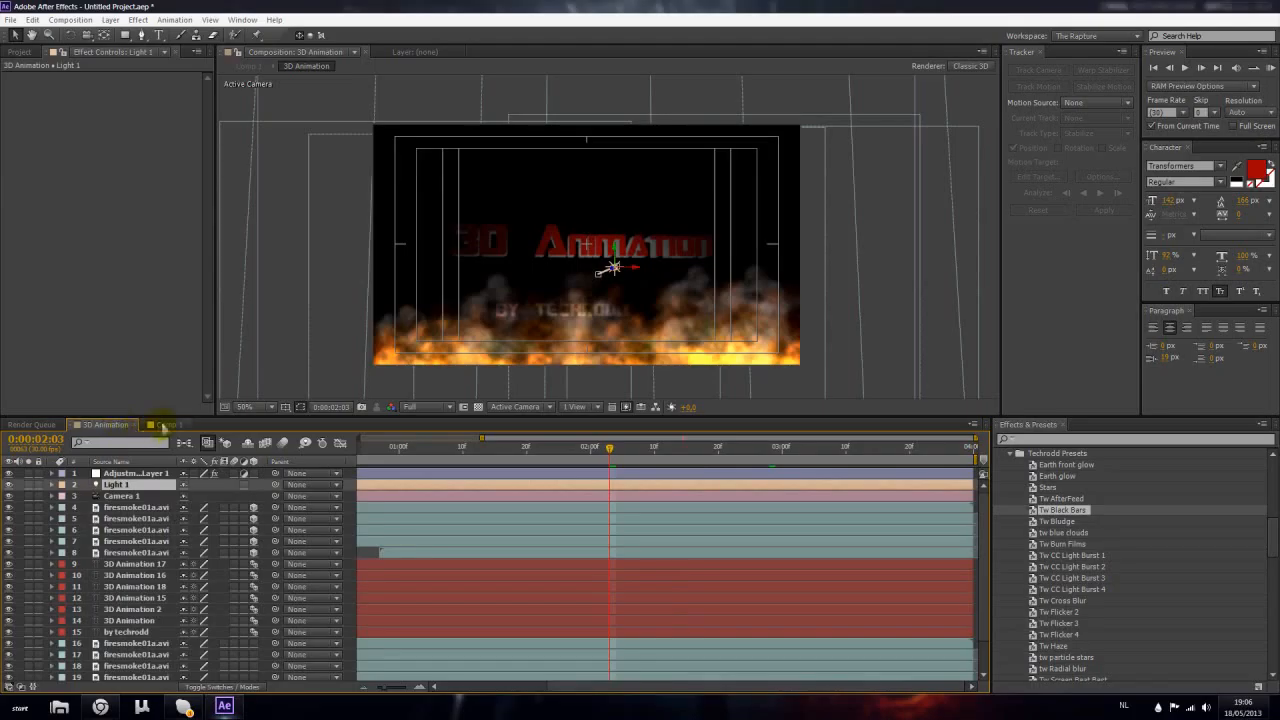
Add an adjustment layer to 3D Animation and apply Optical Flares to it with Render Mode set to Over Original
{"action": "left_click", "coordinate": [110, 19]}
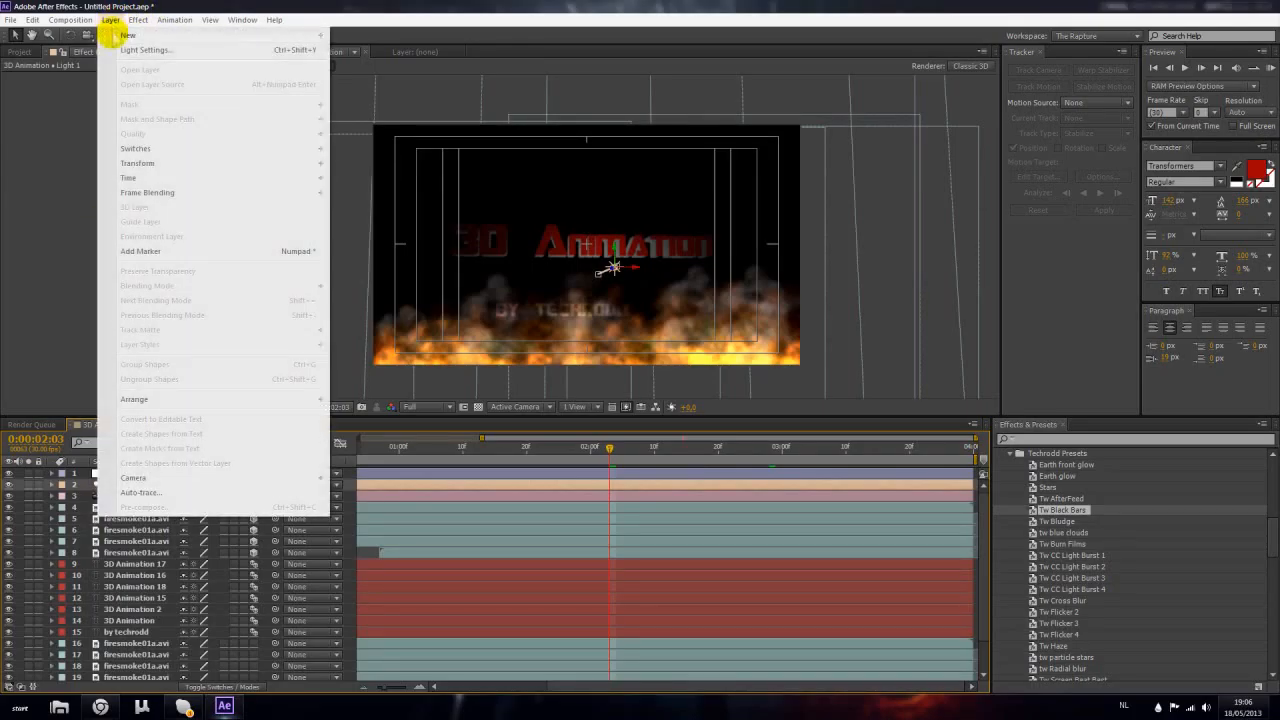
{"action": "mouse_move", "coordinate": [315, 35]}
{"action": "left_click", "coordinate": [393, 122]}
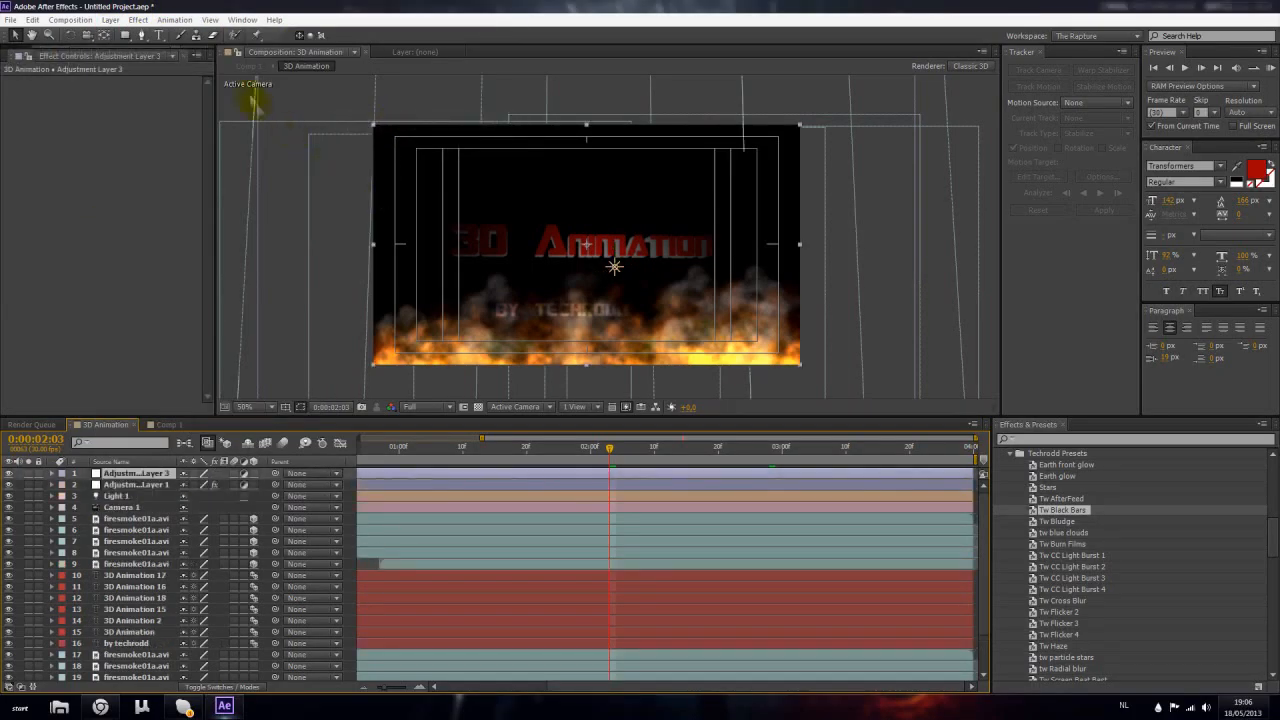
{"action": "left_click", "coordinate": [140, 19]}
{"action": "left_click", "coordinate": [330, 518]}
{"action": "left_click", "coordinate": [163, 275]}
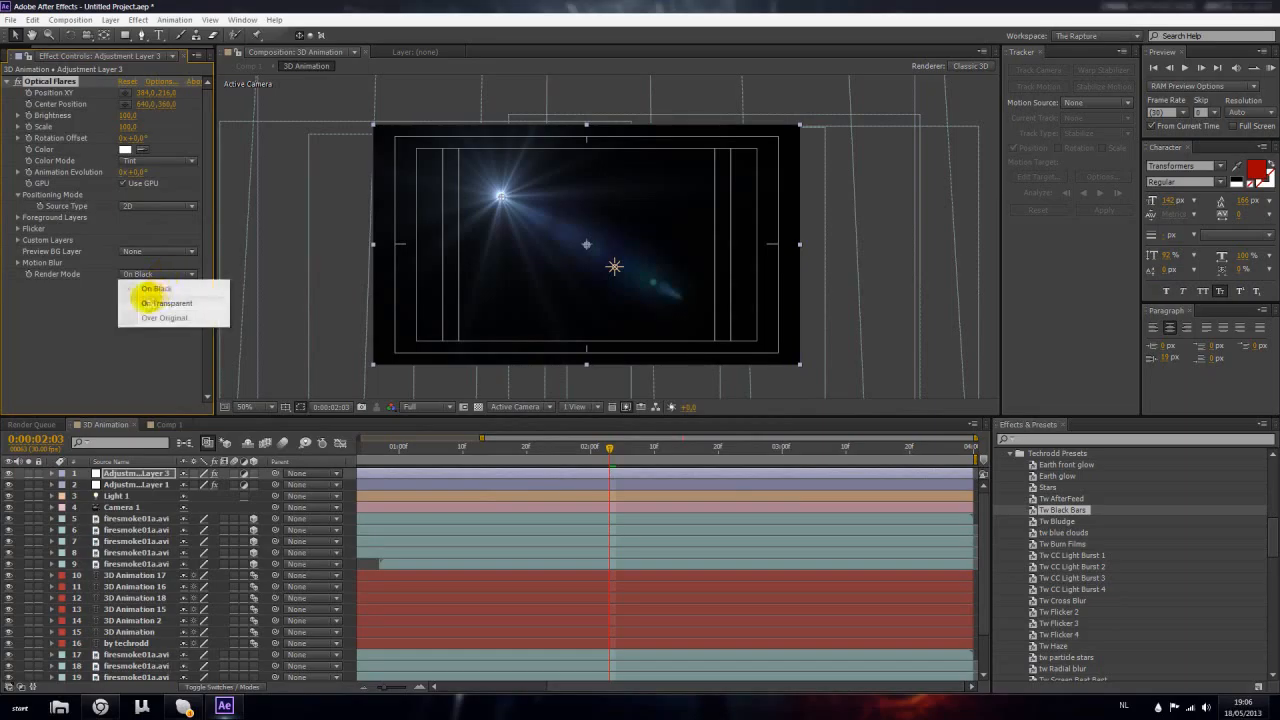
{"action": "left_click", "coordinate": [158, 322]}
Reposition the flare and set its positioning Source Type to Track Lights, leaving the layer's properties collapsed
{"action": "left_click_drag", "start_coordinate": [501, 195], "coordinate": [563, 197]}
{"action": "left_click", "coordinate": [158, 206]}
{"action": "left_click", "coordinate": [160, 230]}
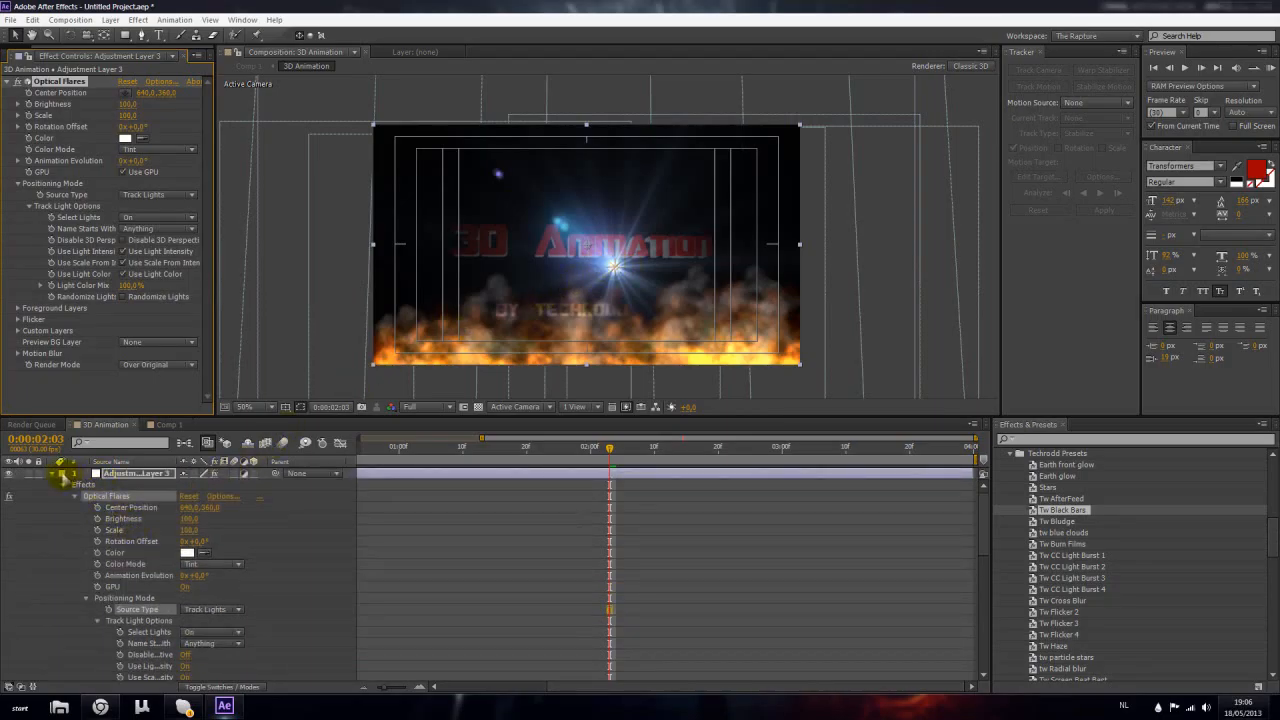
{"action": "left_click", "coordinate": [57, 476]}
Try a duplicate of Light 1 near the right edge of the frame and delete it again
{"action": "left_click", "coordinate": [110, 496]}
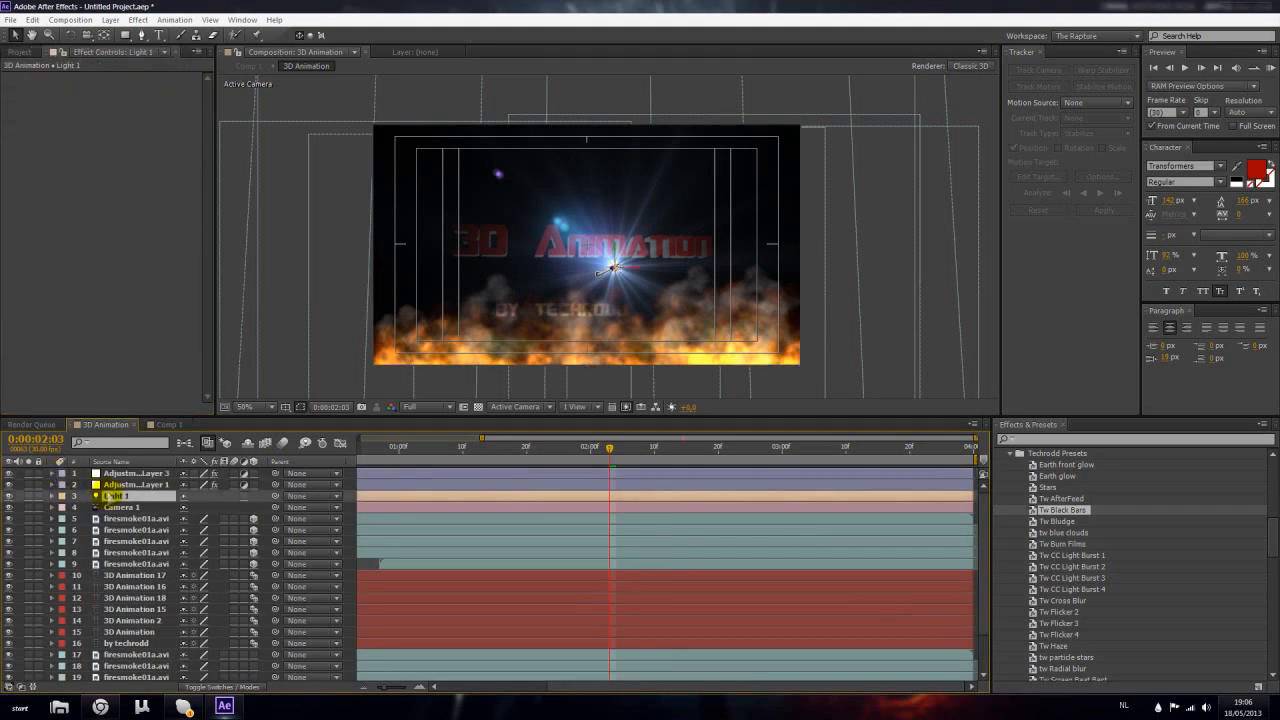
{"action": "key", "text": "ctrl+d"}
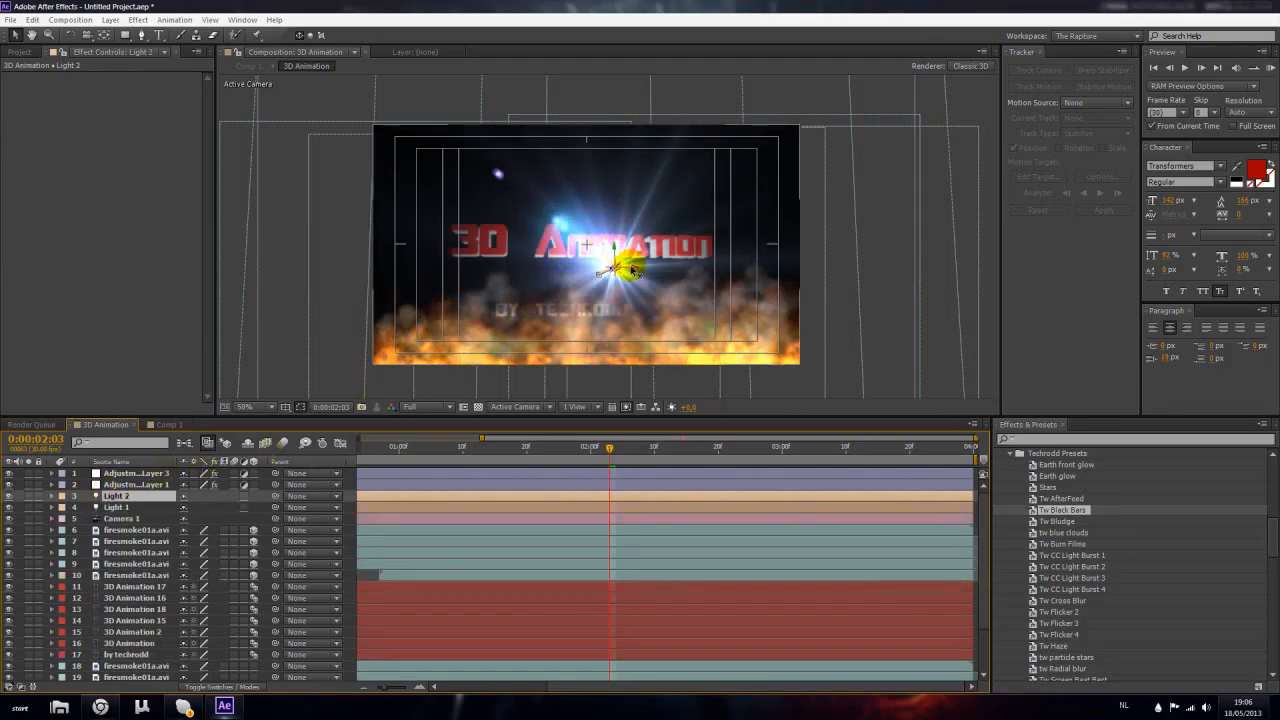
{"action": "left_click_drag", "start_coordinate": [616, 268], "coordinate": [682, 268]}
{"action": "left_click_drag", "start_coordinate": [760, 274], "coordinate": [768, 268]}
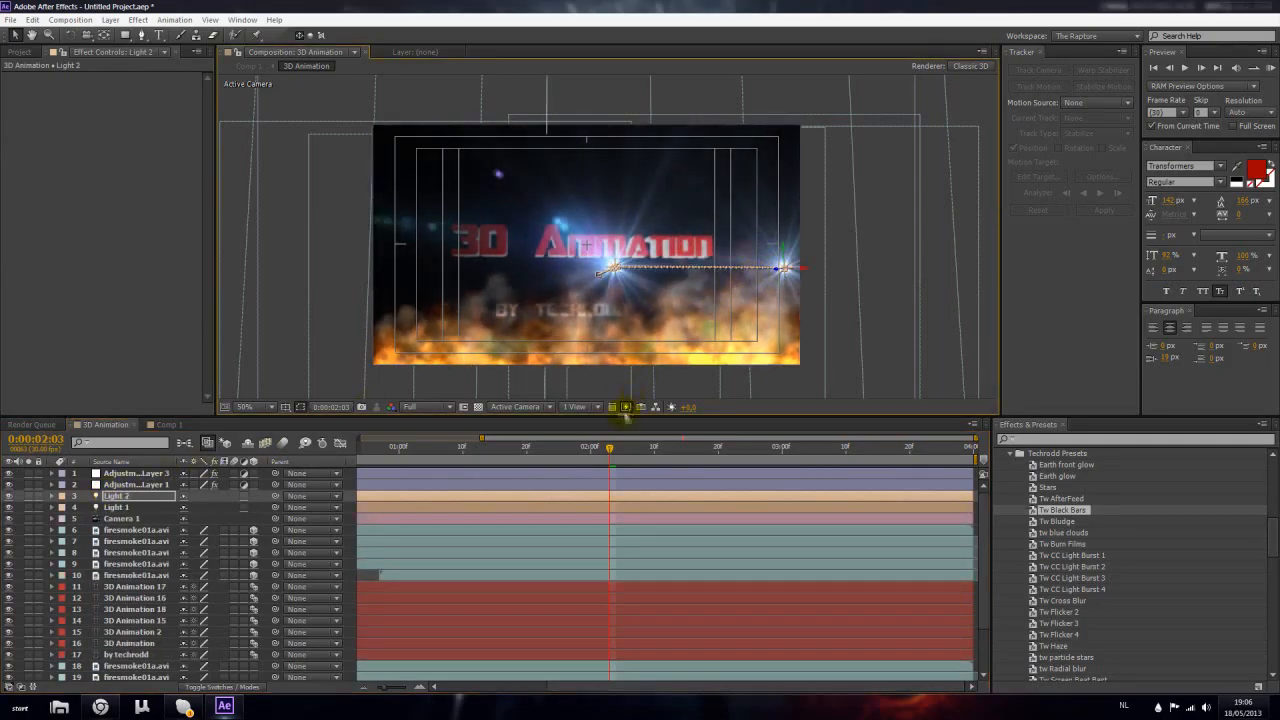
{"action": "key", "text": "Delete"}
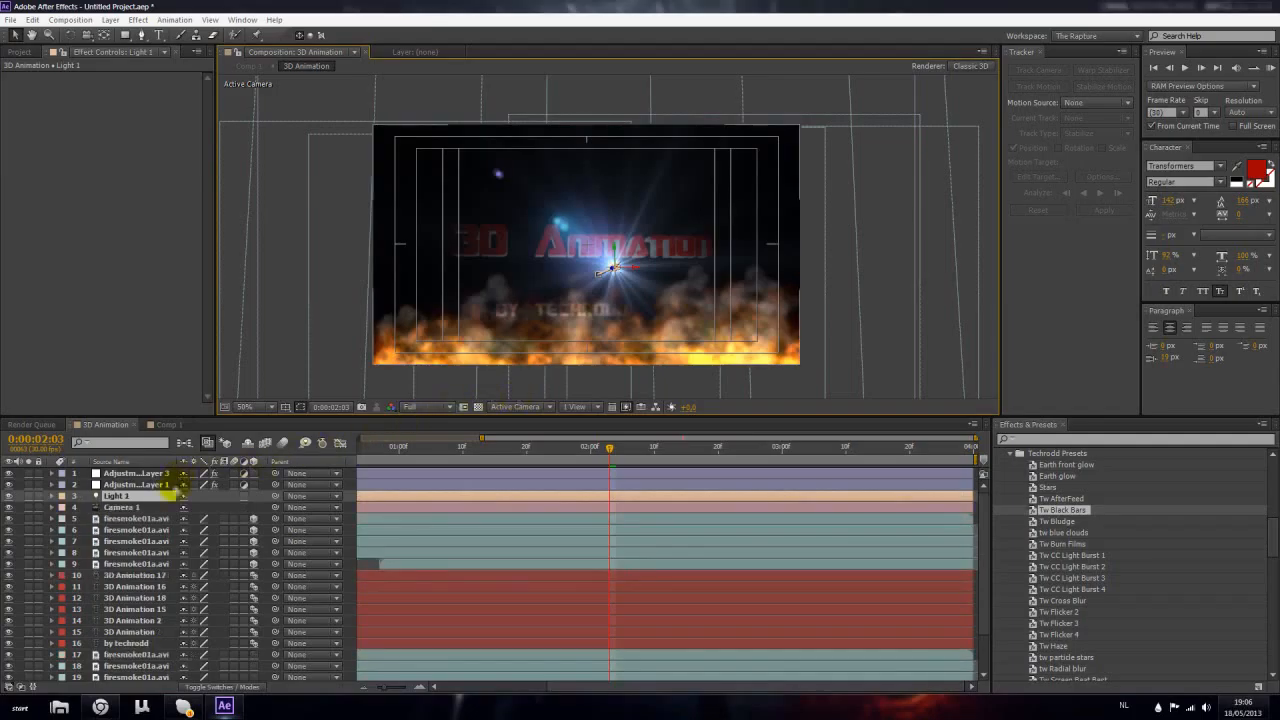
Check the light-tracked flare through to 0:00:03:29 and remove Optical Flares from Adjustment Layer 3
{"action": "left_click", "coordinate": [150, 473]}
{"action": "left_click_drag", "start_coordinate": [608, 448], "coordinate": [978, 453]}
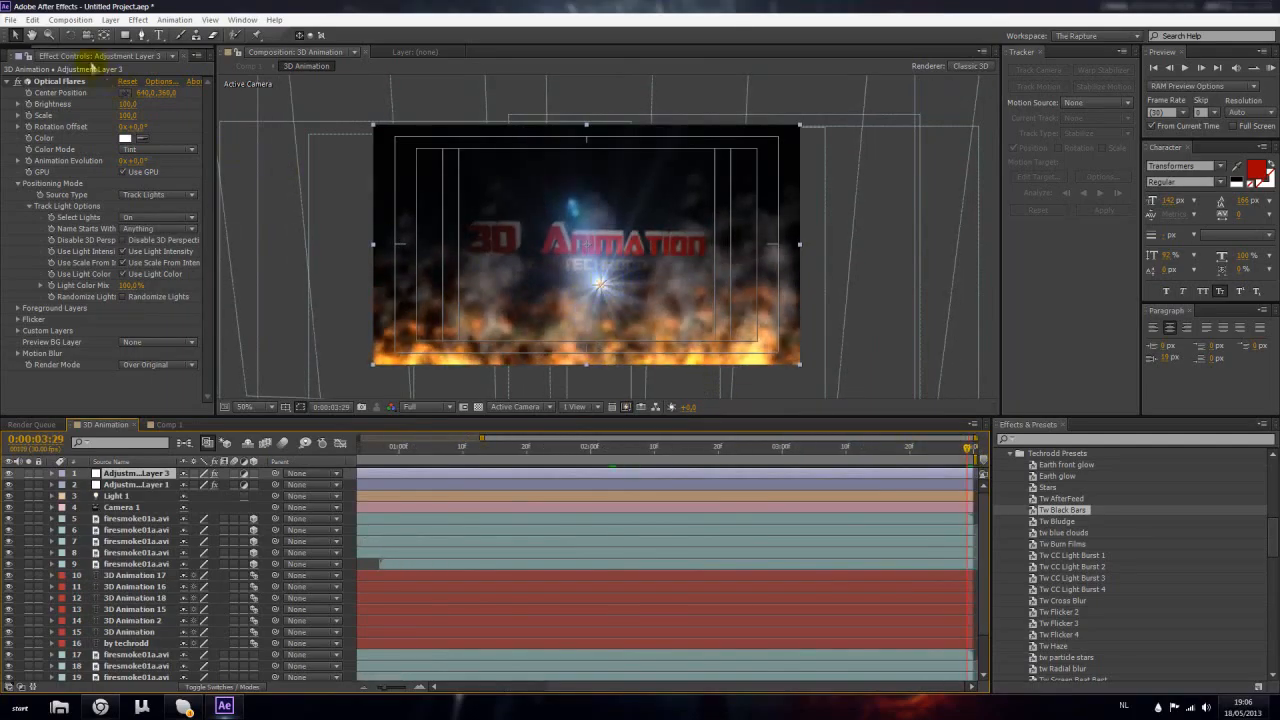
{"action": "left_click", "coordinate": [70, 82]}
{"action": "key", "text": "Delete"}
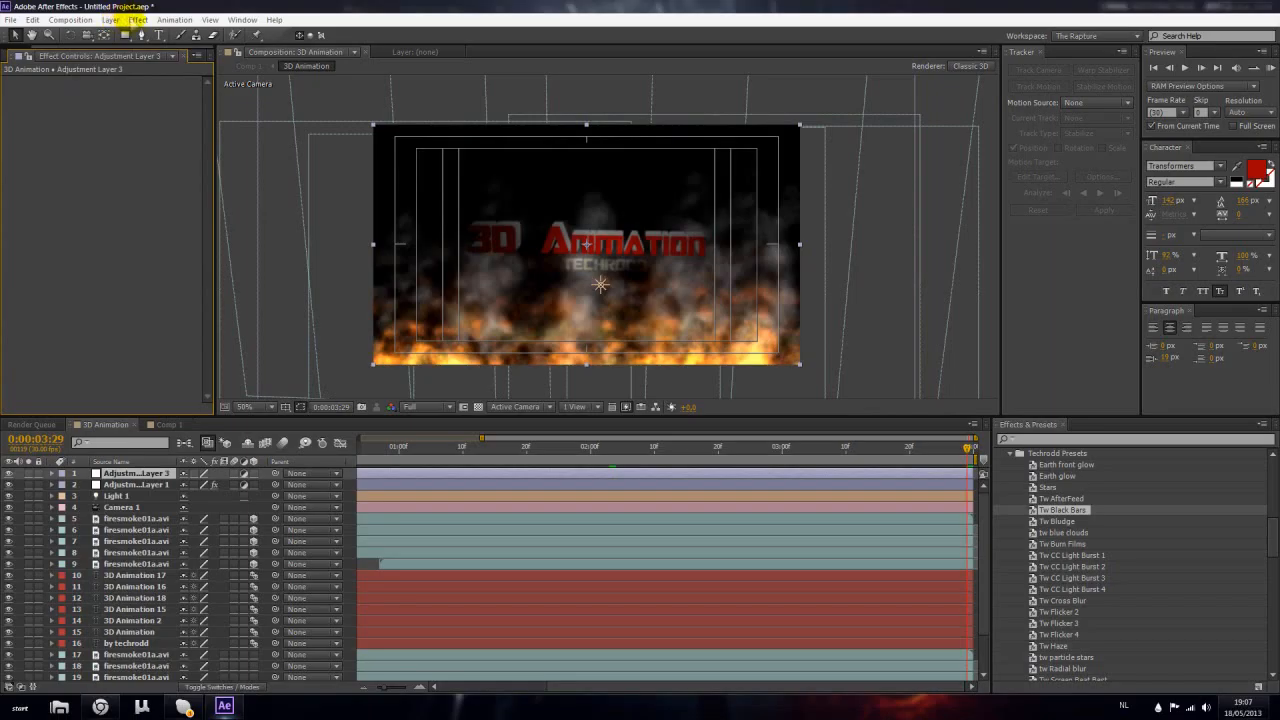
Try Trapcode Particular with its Rendering options expanded on Adjustment Layer 3 and delete that layer
{"action": "left_click", "coordinate": [137, 20]}
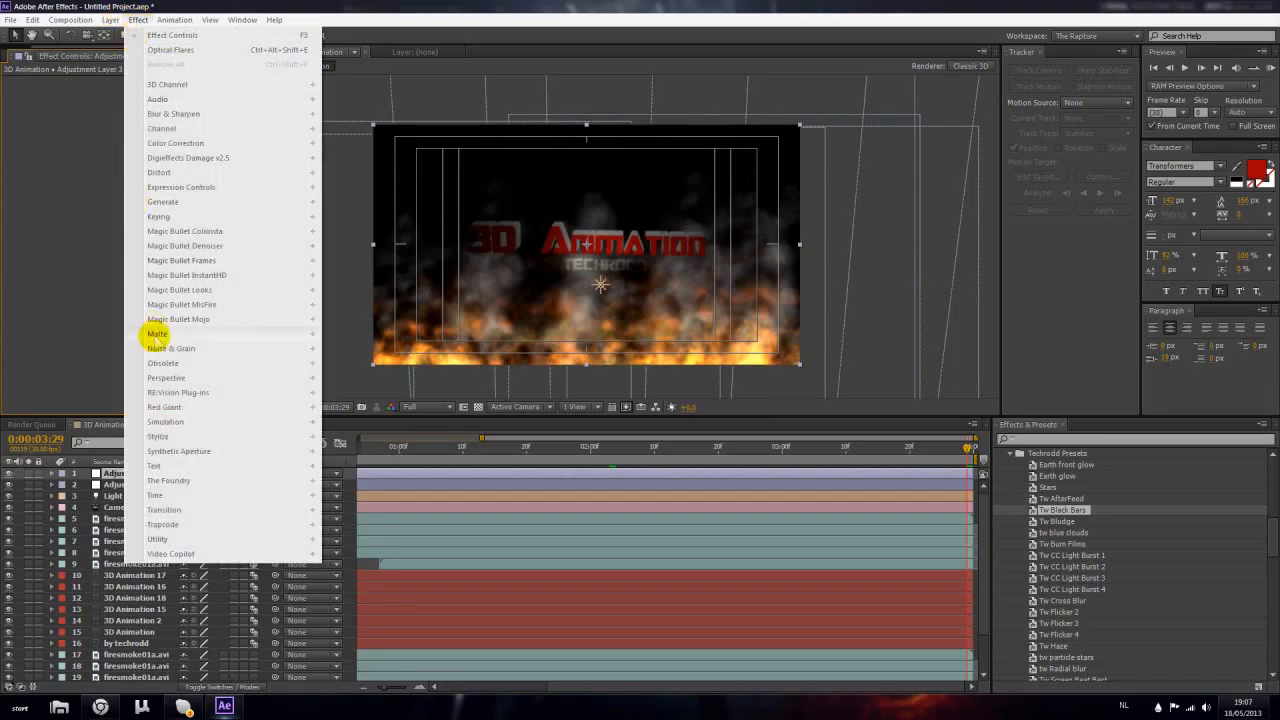
{"action": "mouse_move", "coordinate": [300, 526]}
{"action": "left_click", "coordinate": [356, 612]}
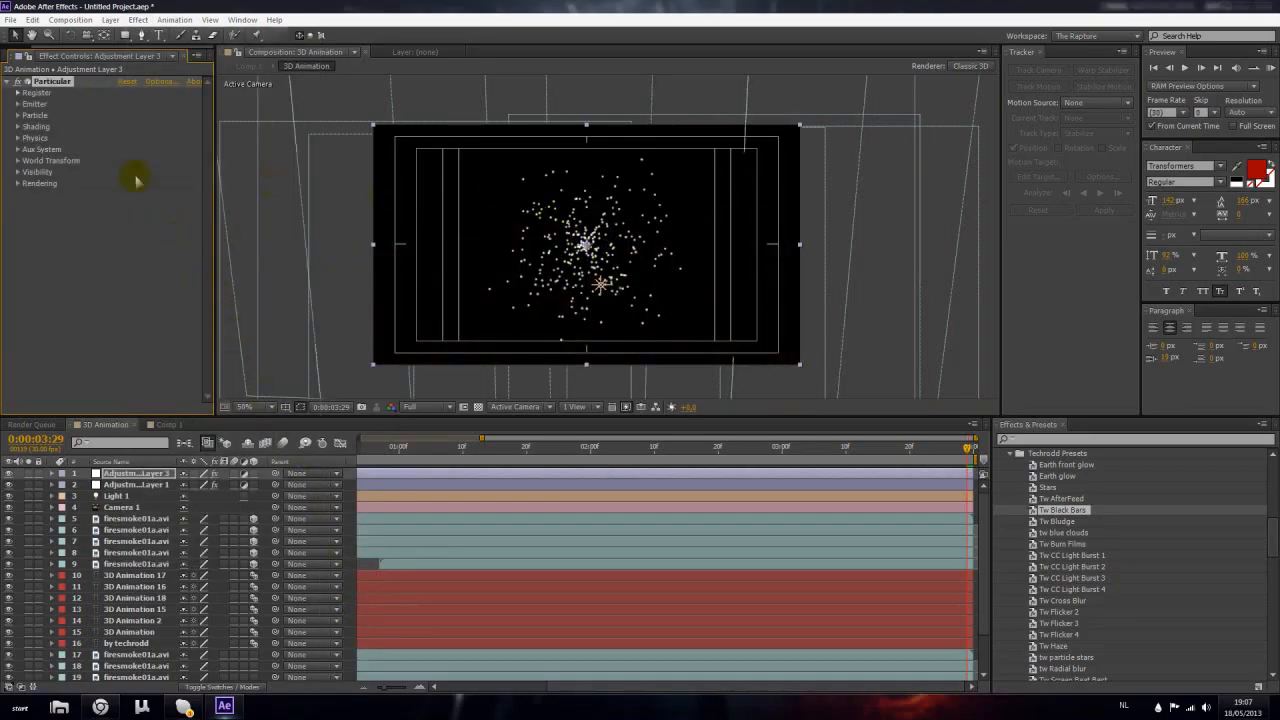
{"action": "left_click", "coordinate": [18, 184]}
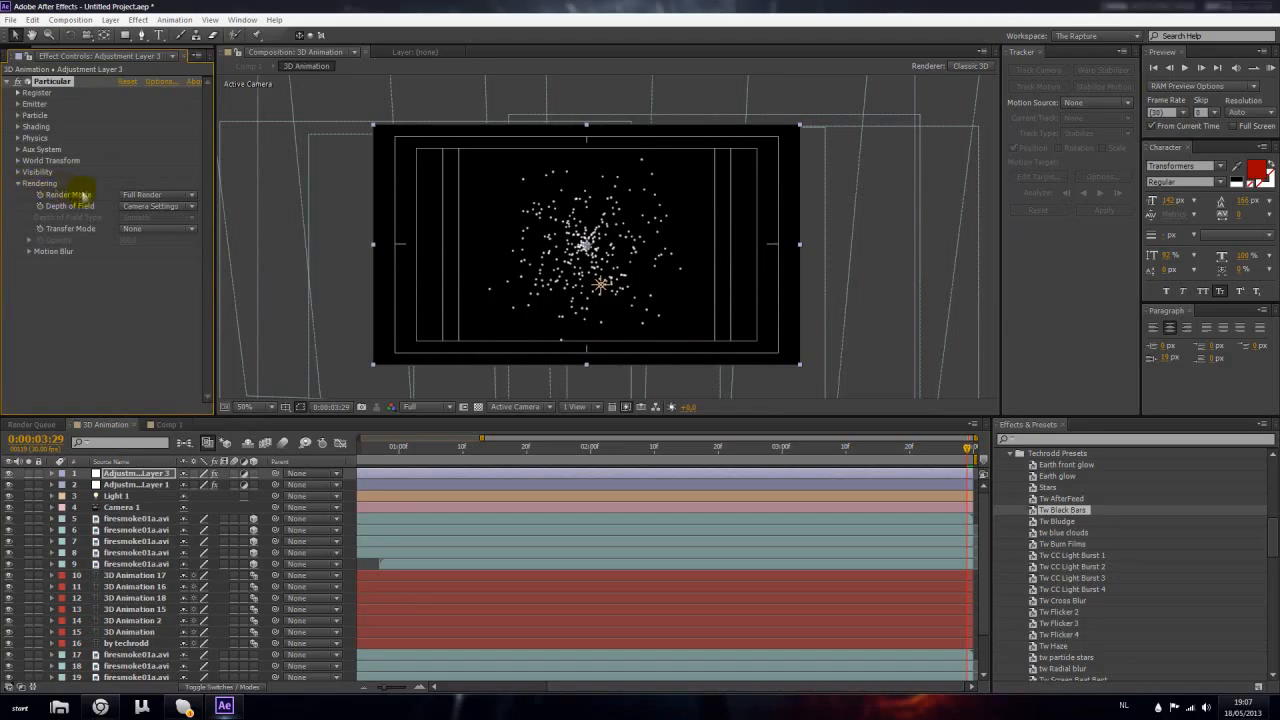
{"action": "left_click", "coordinate": [19, 173]}
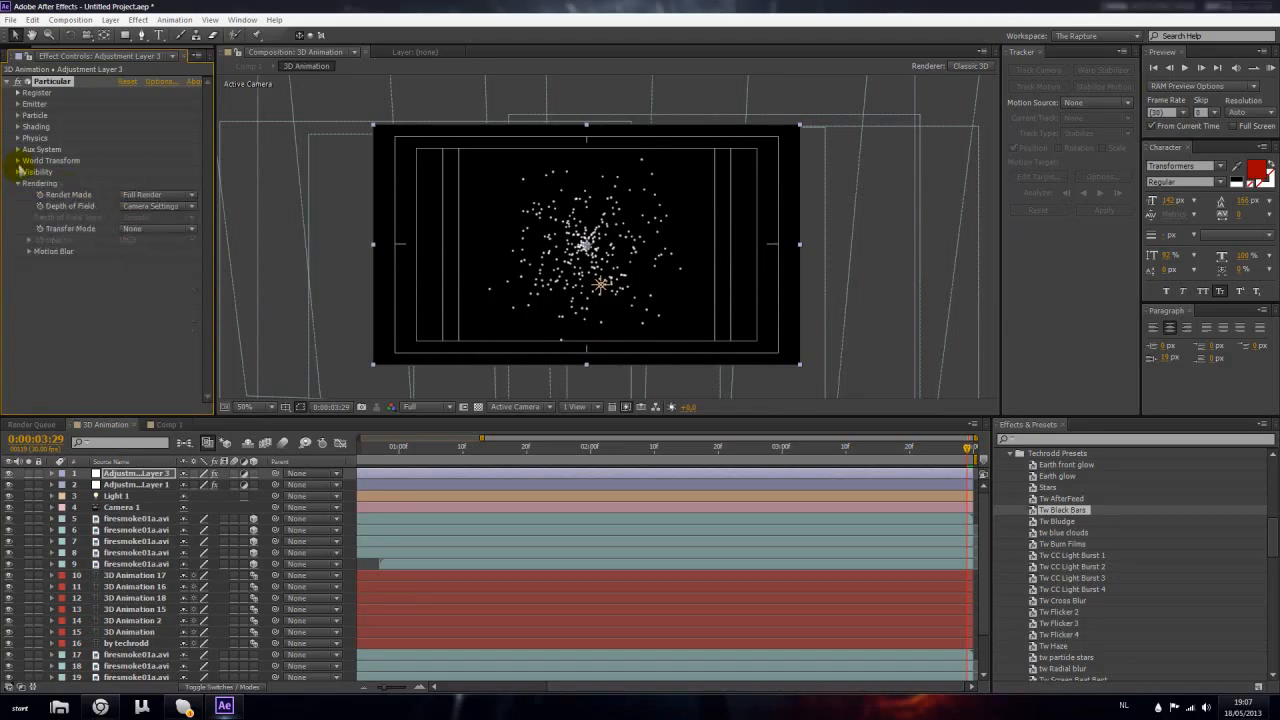
{"action": "left_click", "coordinate": [140, 455]}
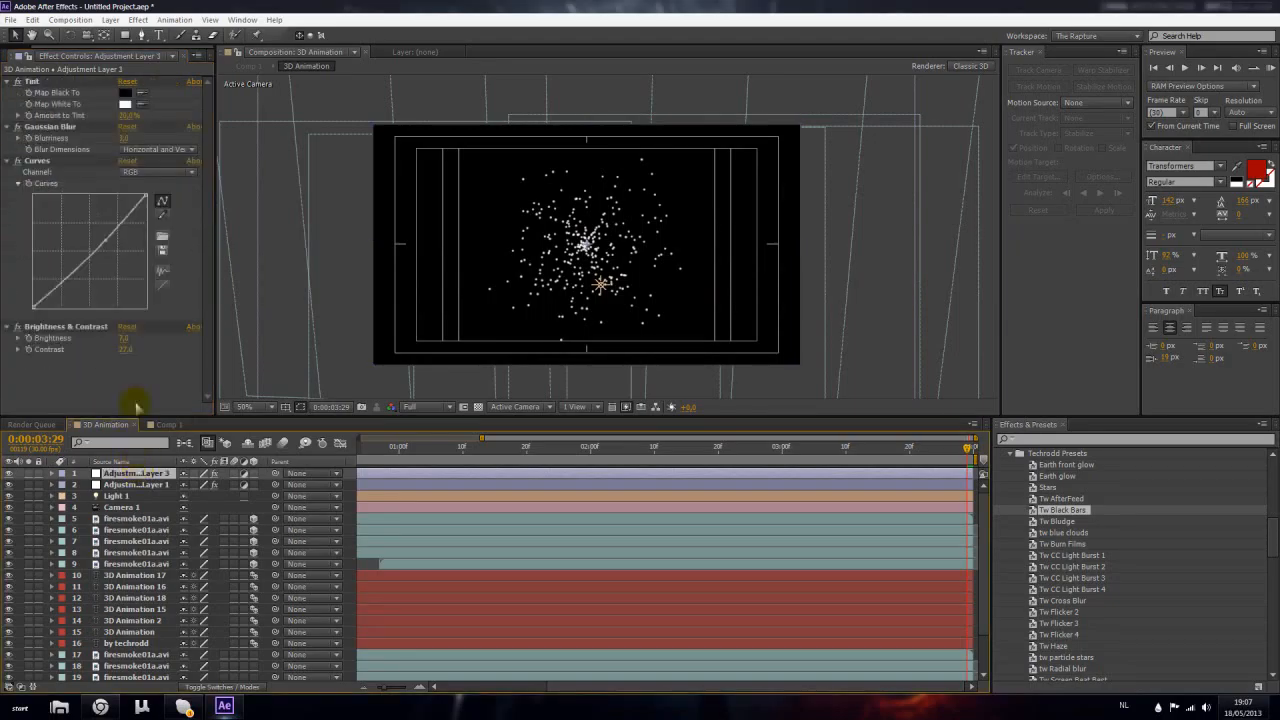
{"action": "key", "text": "Delete"}
{"action": "left_click", "coordinate": [110, 19]}
{"action": "mouse_move", "coordinate": [322, 35]}
{"action": "left_click", "coordinate": [408, 54]}
{"action": "key", "text": "Return"}
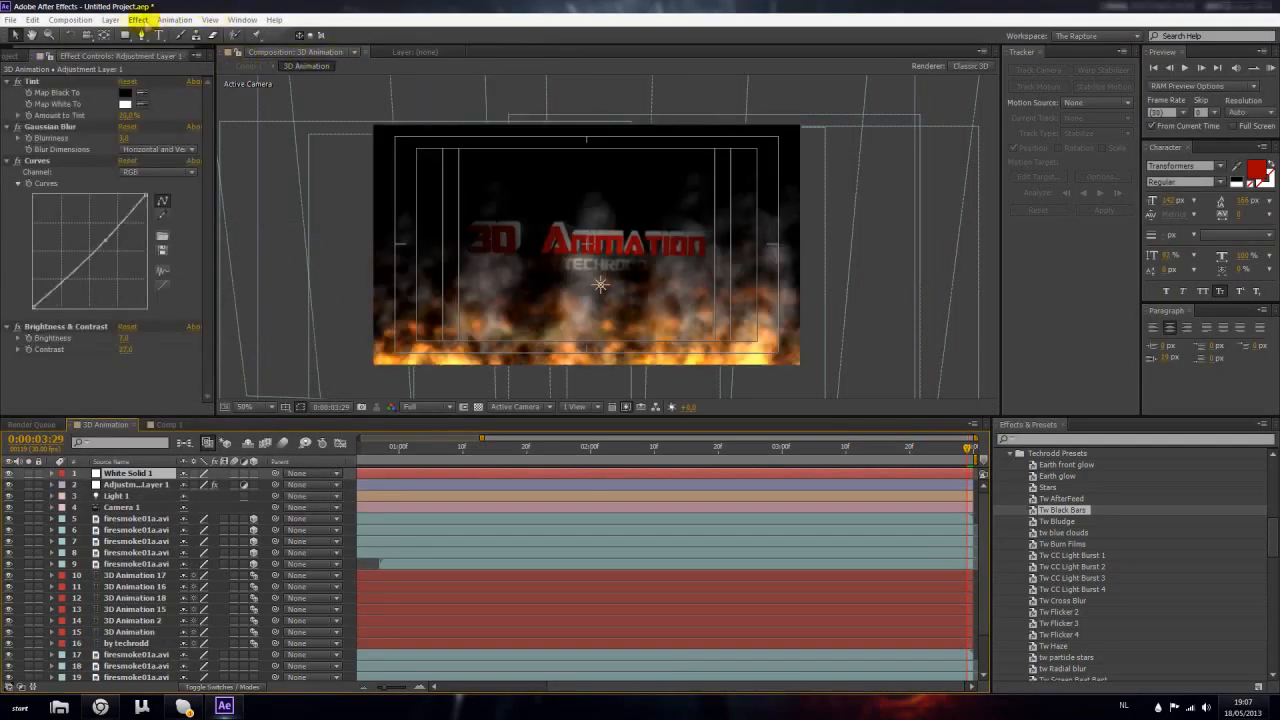
{"action": "key", "text": "ctrl+z"}
Add a new composition-sized solid with the colour 000000 above Adjustment Layer 1 in 3D Animation
{"action": "left_click", "coordinate": [114, 20]}
{"action": "mouse_move", "coordinate": [126, 35]}
{"action": "left_click", "coordinate": [436, 50]}
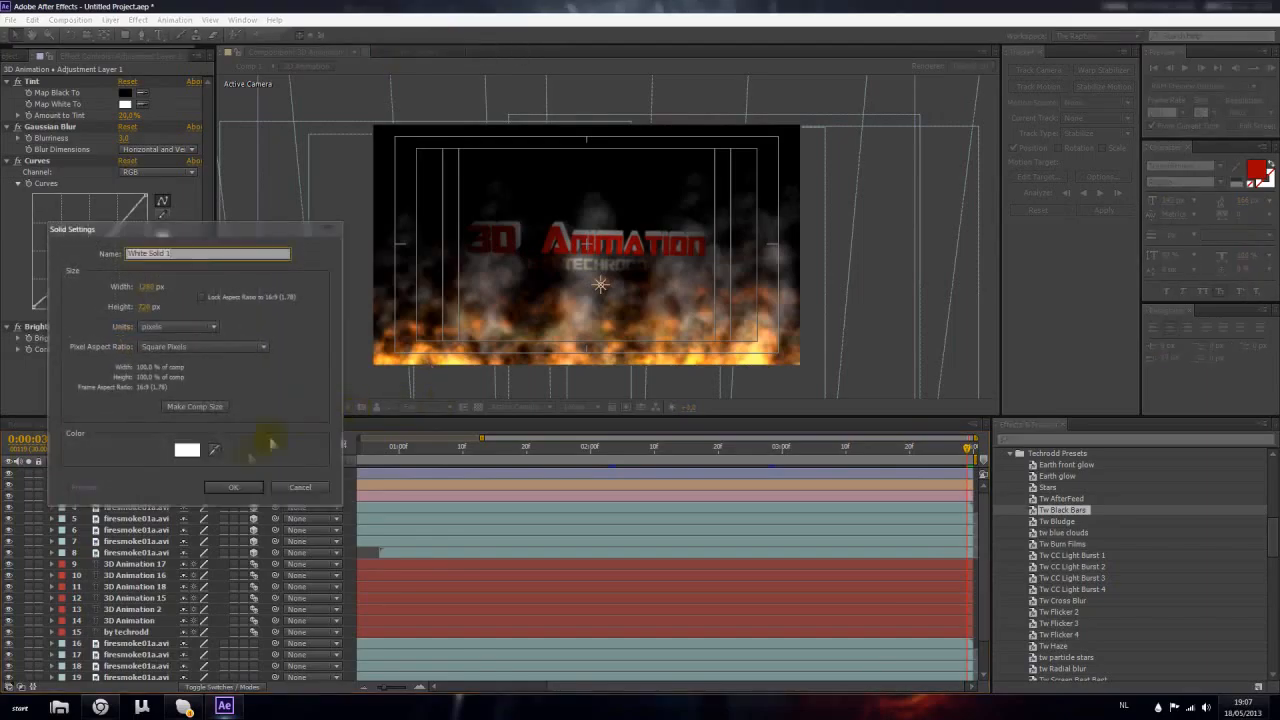
{"action": "left_click", "coordinate": [187, 449]}
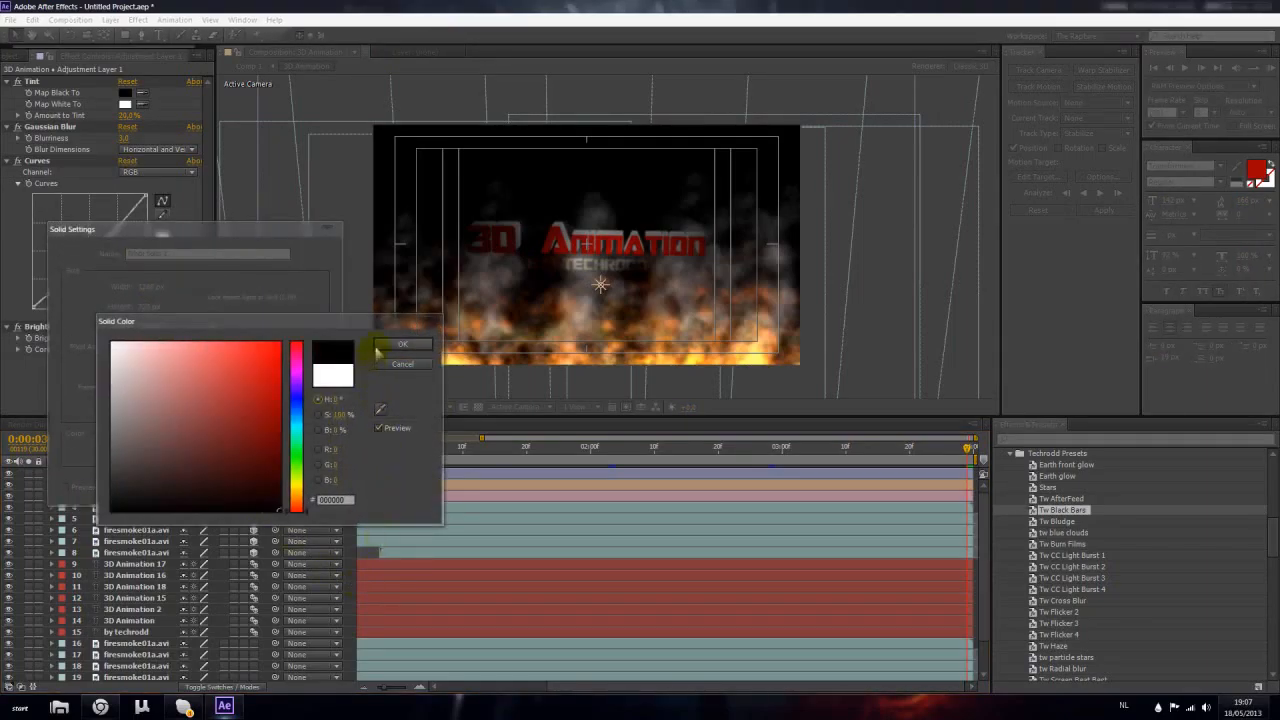
{"action": "left_click", "coordinate": [383, 346]}
{"action": "left_click", "coordinate": [260, 485]}
Apply Trapcode Particular to the black solid and preview the particles over the title up to 0:00:03:29
{"action": "left_click", "coordinate": [137, 20]}
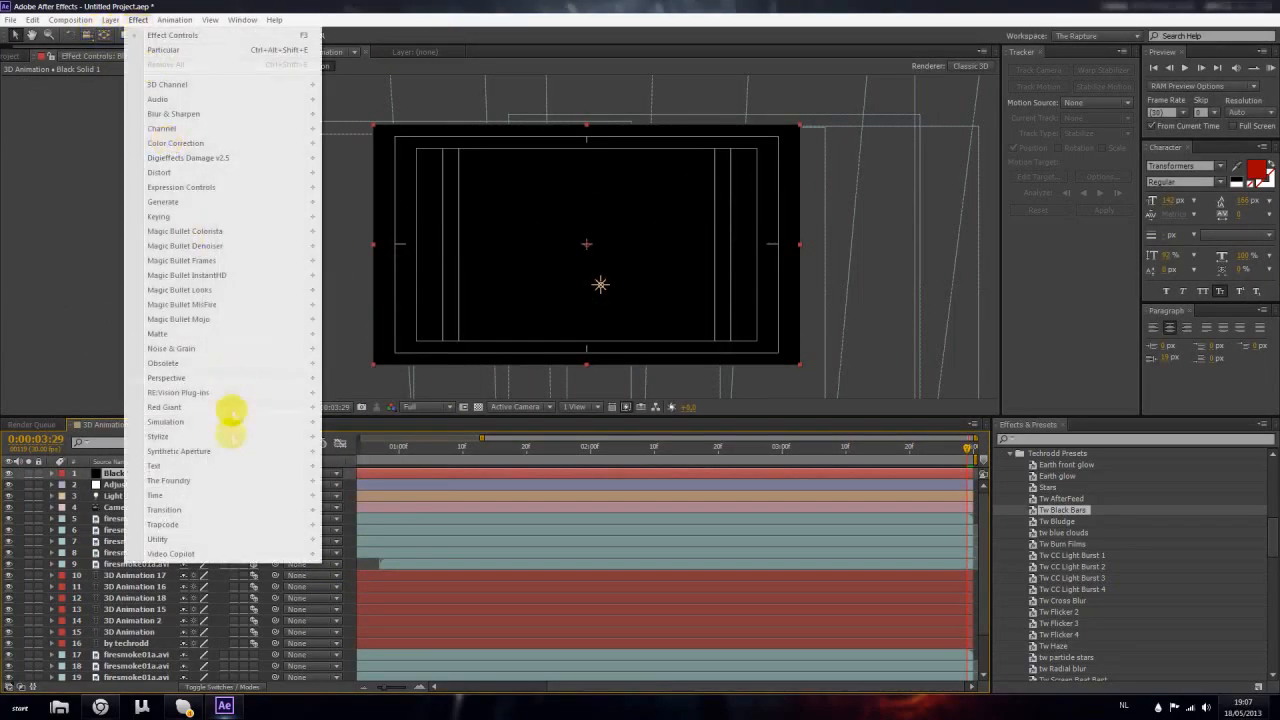
{"action": "mouse_move", "coordinate": [280, 522]}
{"action": "left_click", "coordinate": [362, 612]}
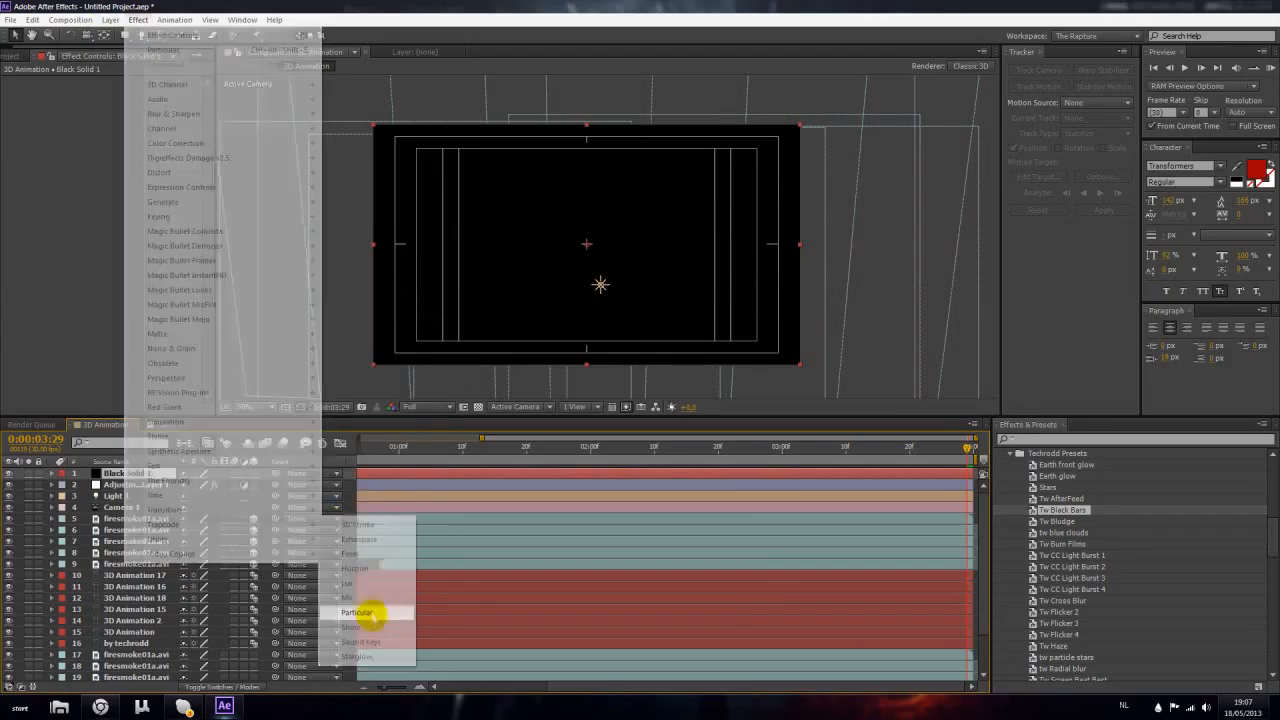
{"action": "left_click", "coordinate": [380, 446]}
{"action": "left_click_drag", "start_coordinate": [380, 450], "coordinate": [831, 486]}
{"action": "scroll", "coordinate": [629, 288], "scroll_direction": "up", "scroll_amount": 1}
{"action": "left_click_drag", "start_coordinate": [787, 449], "coordinate": [983, 459]}
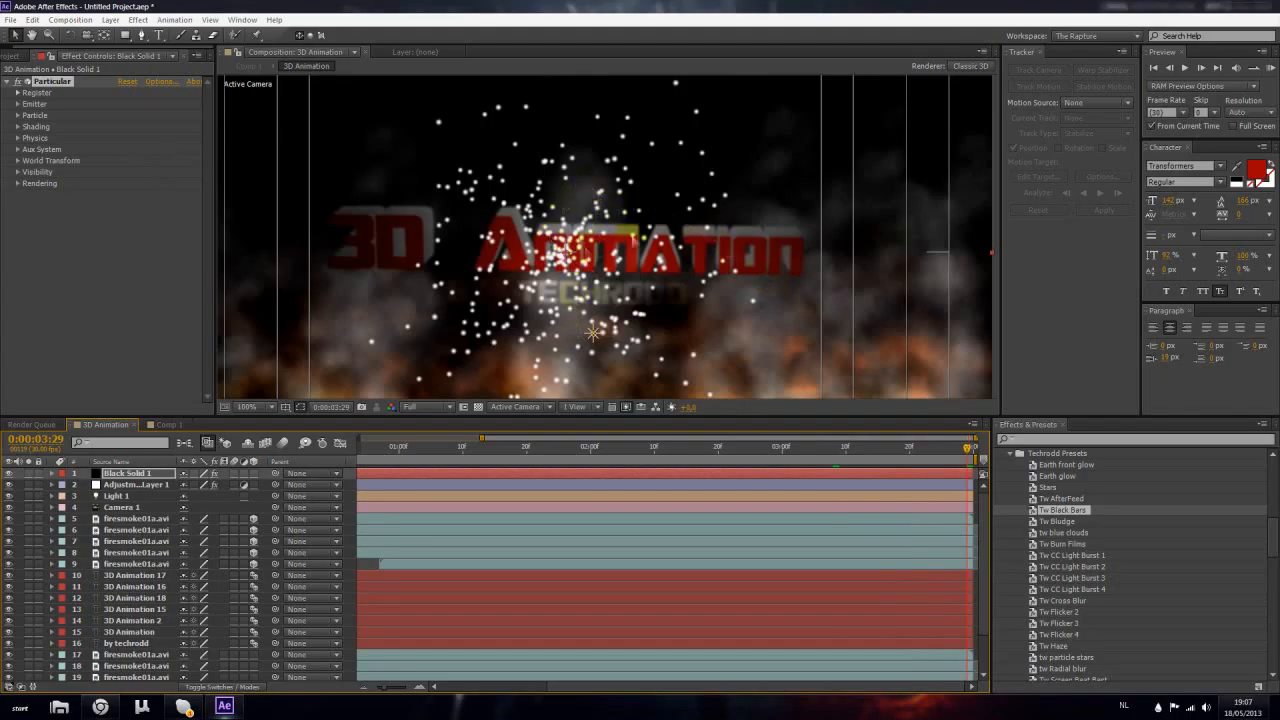
Check the particles near the start at 0:00:00:10 and remove Particular from the black solid
{"action": "scroll", "coordinate": [365, 228], "scroll_direction": "down", "scroll_amount": 1}
{"action": "scroll", "coordinate": [482, 246], "scroll_direction": "up", "scroll_amount": 1}
{"action": "scroll", "coordinate": [520, 280], "scroll_direction": "down", "scroll_amount": 1}
{"action": "left_click_drag", "start_coordinate": [536, 449], "coordinate": [350, 450]}
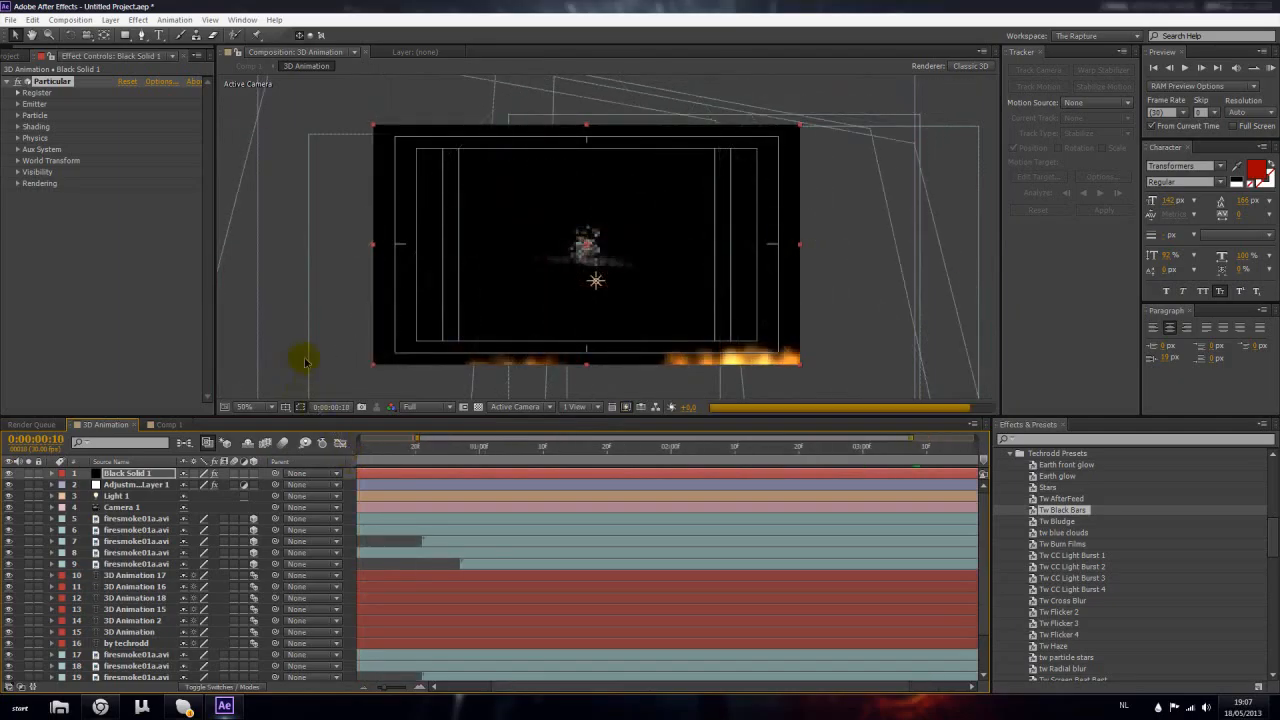
{"action": "left_click", "coordinate": [58, 86]}
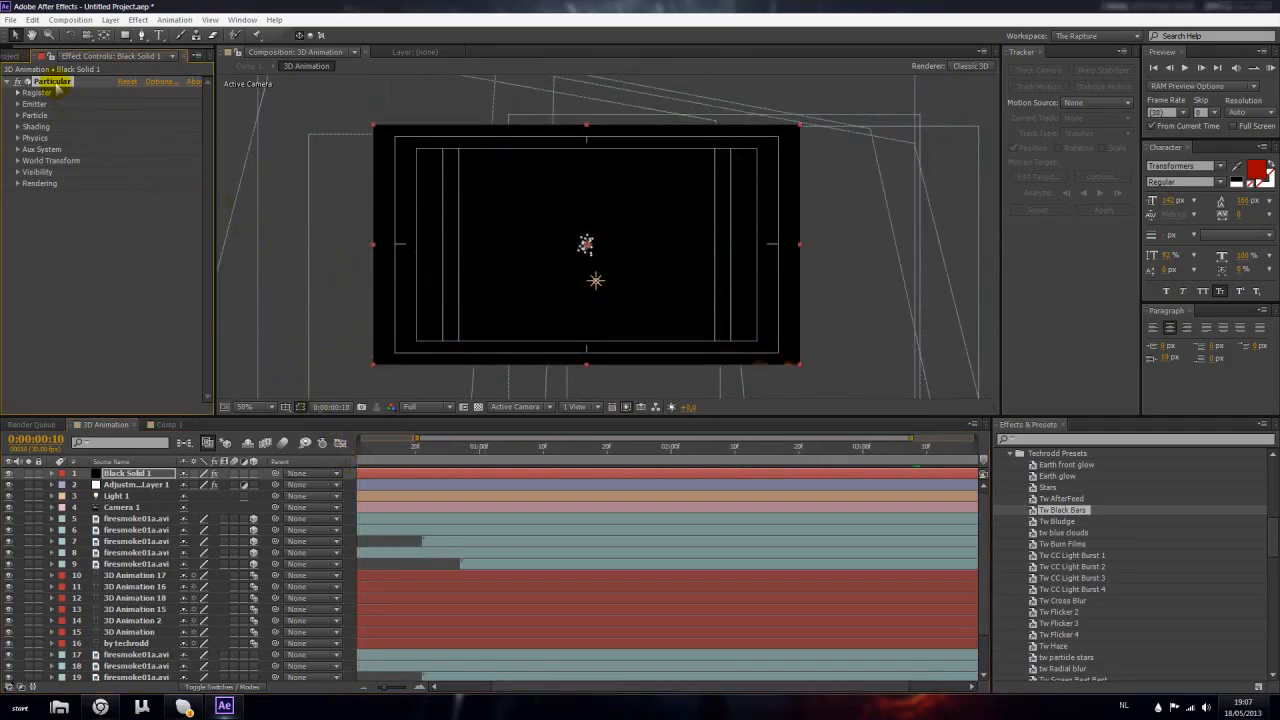
{"action": "key", "text": "Delete"}
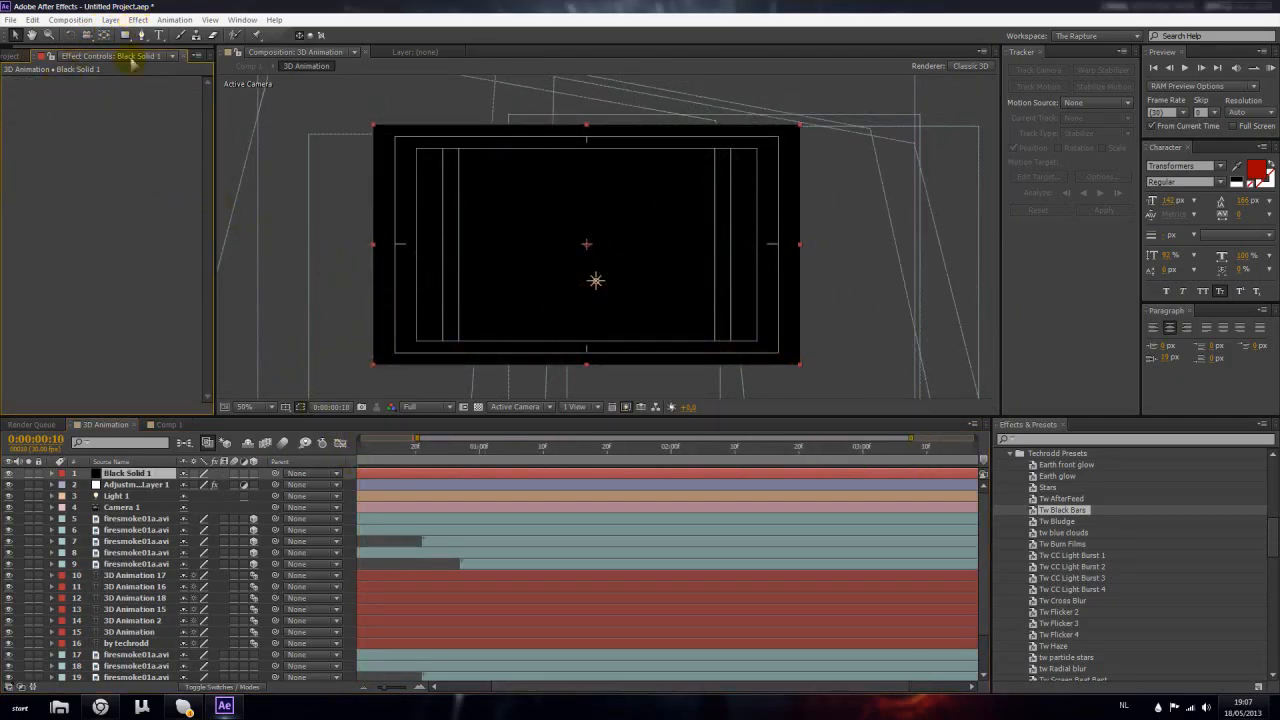
Apply the Video Copilot Element effect to the black solid and open its Scene Setup
{"action": "left_click", "coordinate": [137, 20]}
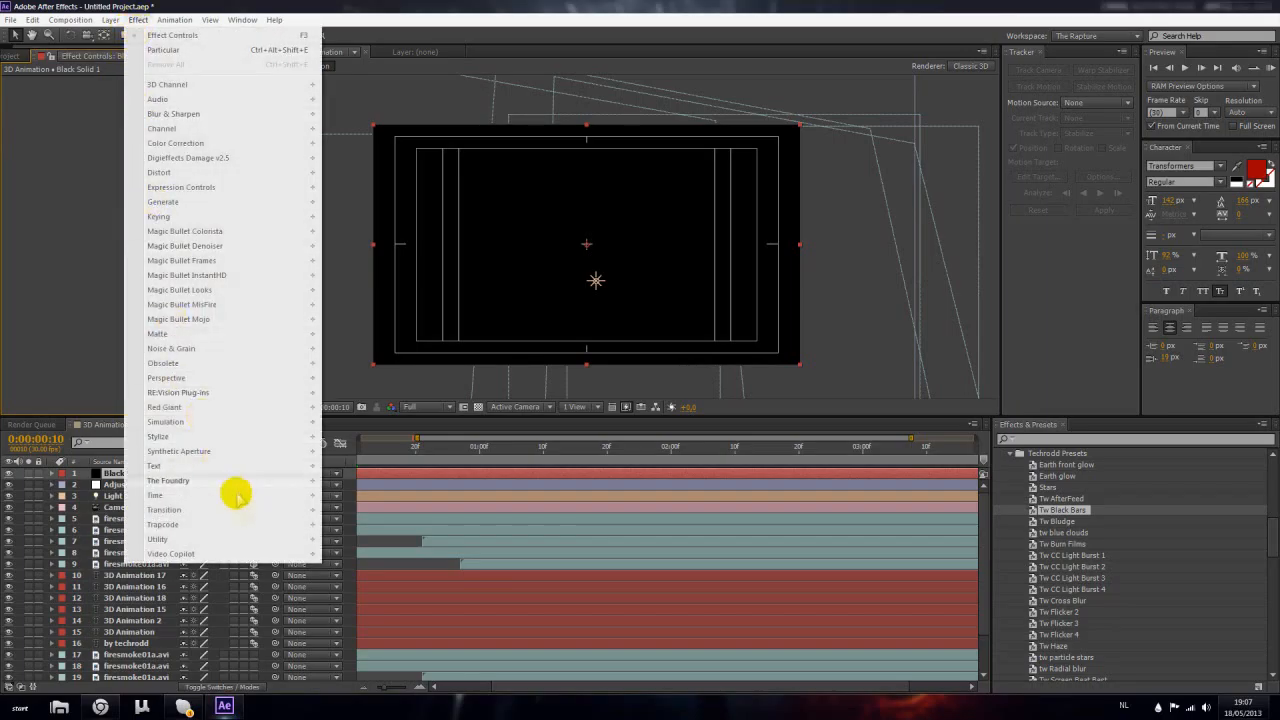
{"action": "left_click", "coordinate": [350, 556]}
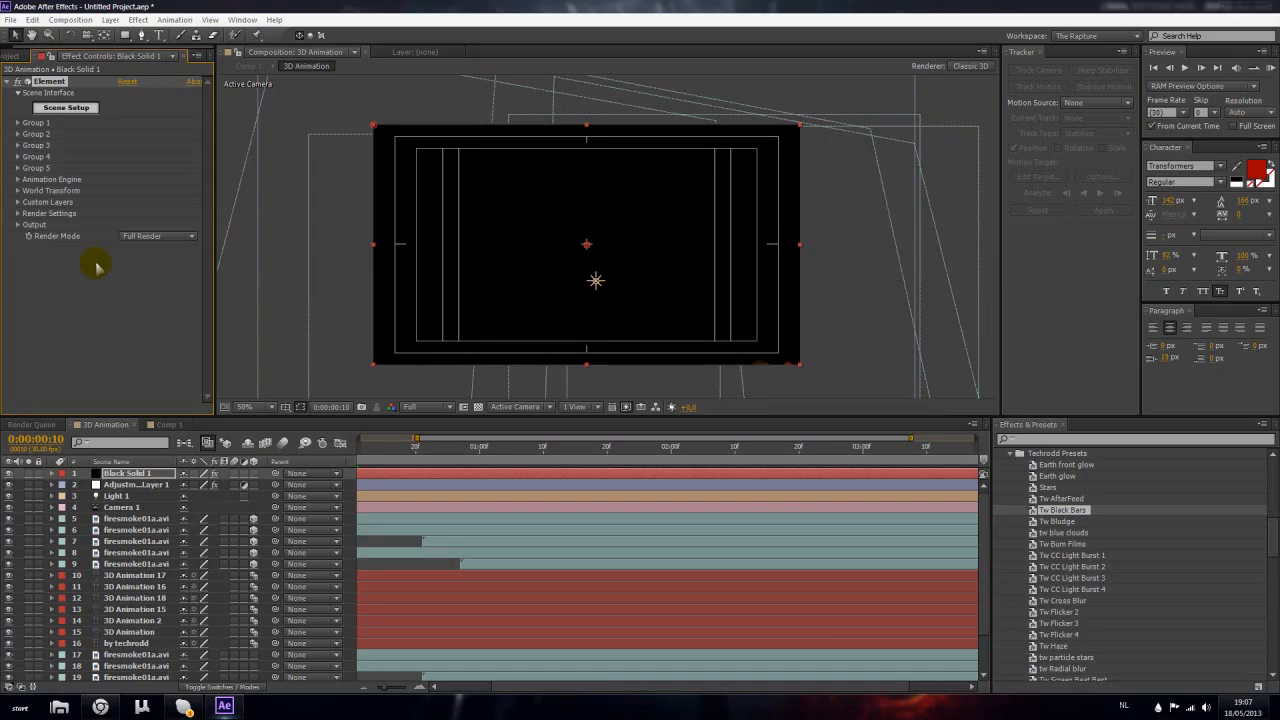
{"action": "left_click", "coordinate": [18, 225]}
{"action": "left_click", "coordinate": [18, 225]}
{"action": "left_click", "coordinate": [66, 108]}
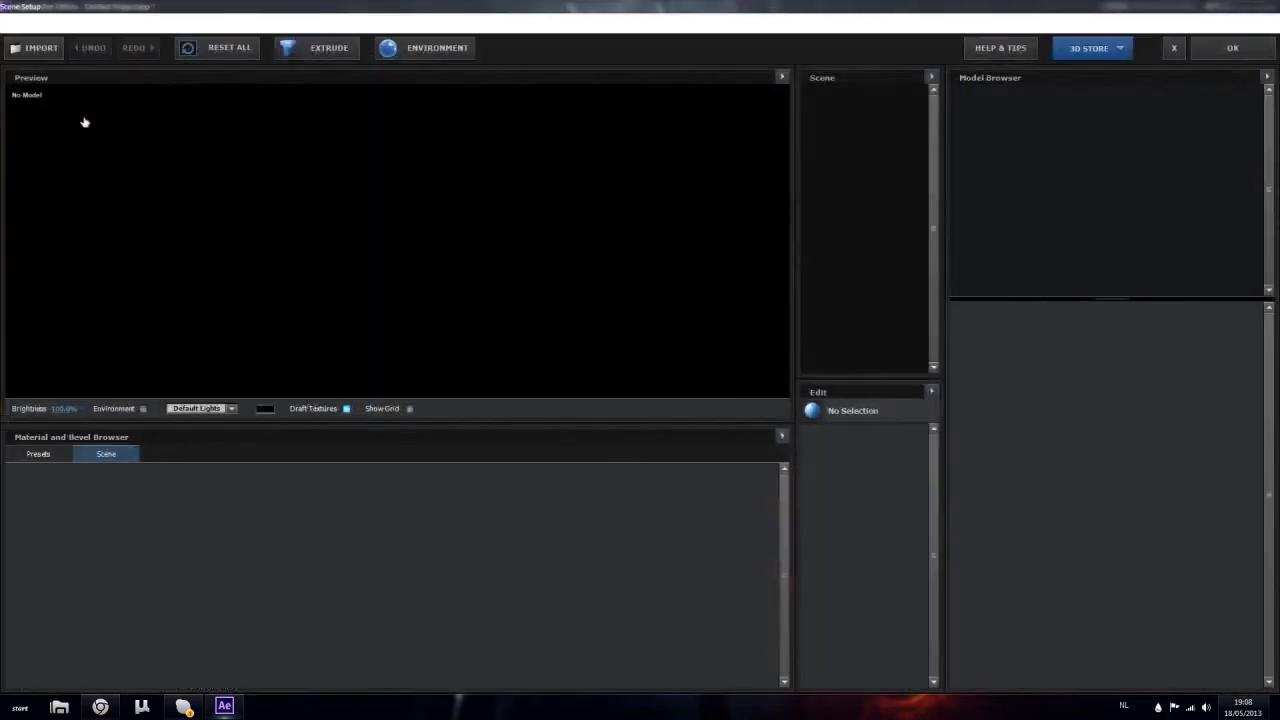
Add the galaxys3_black model from the galaxys3 folder to the scene and inspect it from several angles
{"action": "left_click", "coordinate": [1004, 338]}
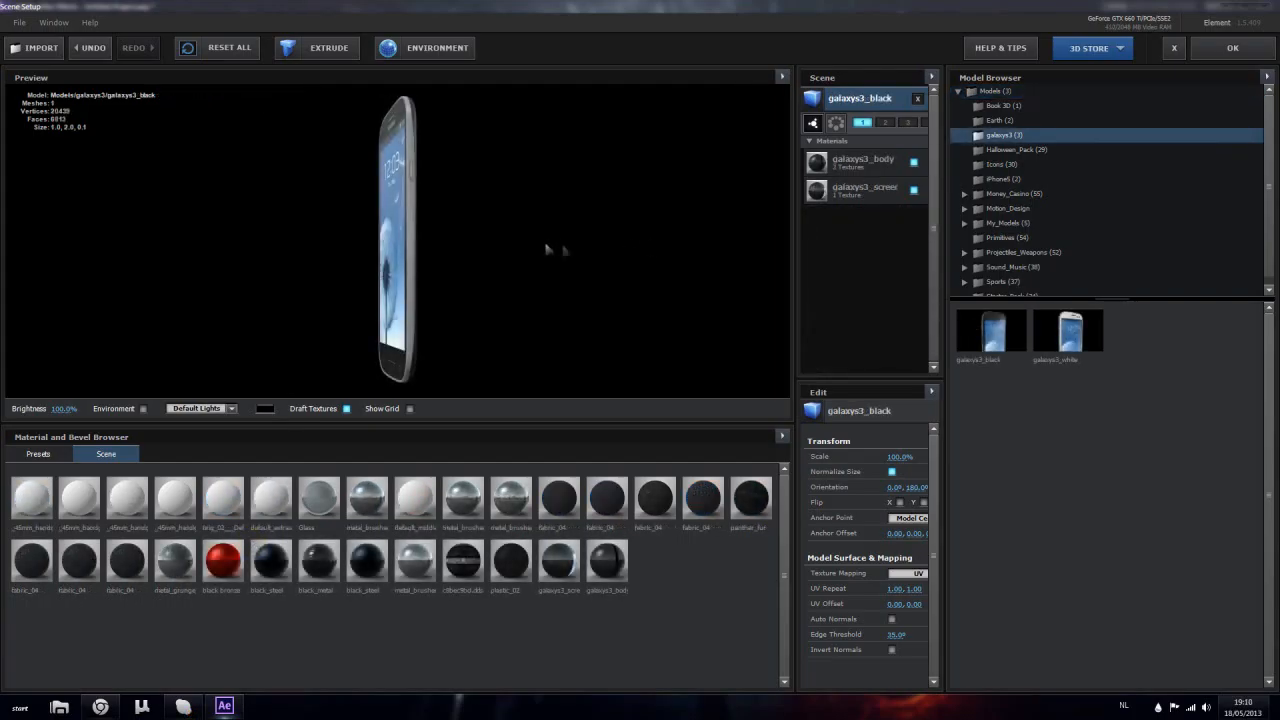
{"action": "left_click_drag", "start_coordinate": [428, 250], "coordinate": [465, 248]}
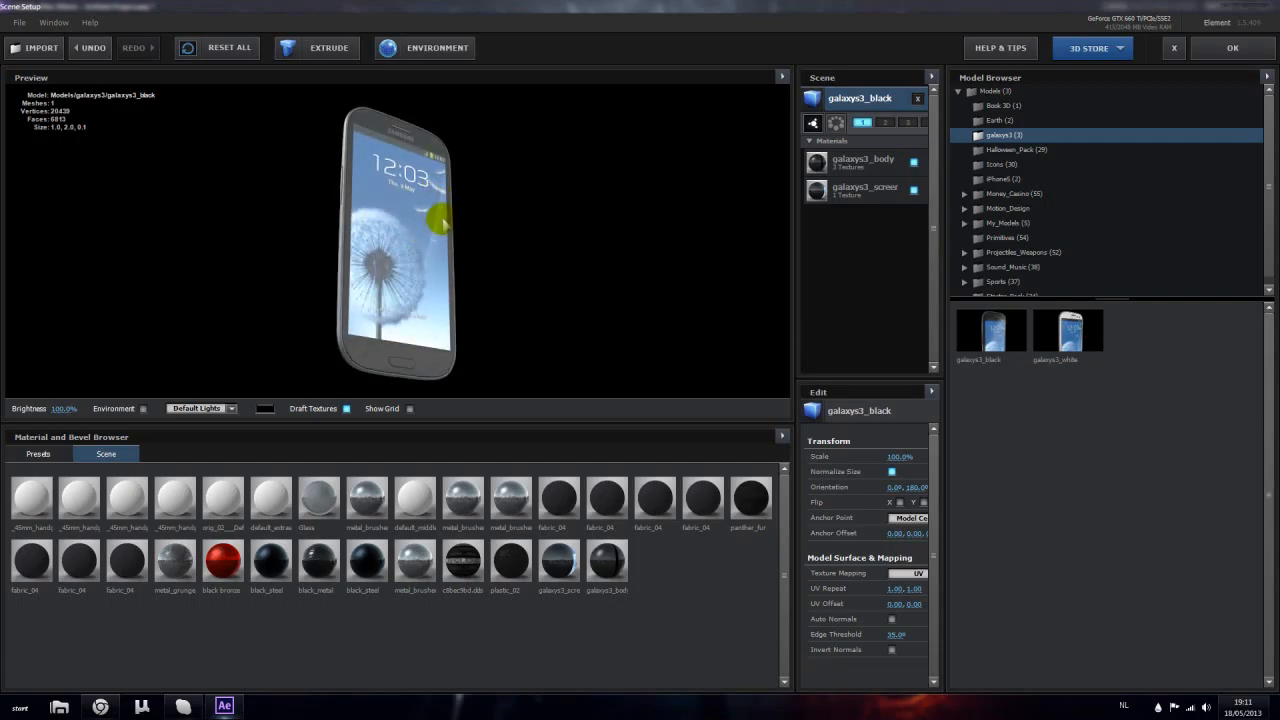
{"action": "left_click_drag", "start_coordinate": [487, 205], "coordinate": [405, 228]}
{"action": "left_click_drag", "start_coordinate": [327, 224], "coordinate": [480, 213]}
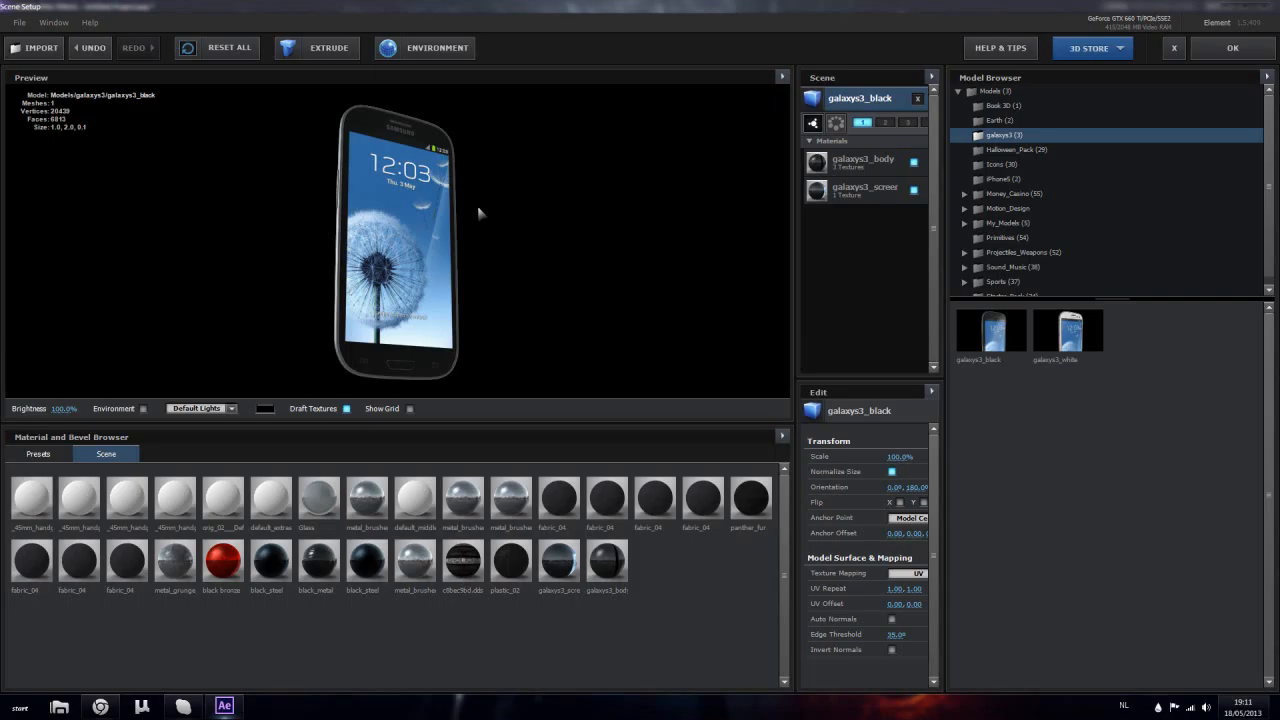
Switch to Chrome, review the Episode 11 and 12 outlines in After Effects Tutorials.docx, and return to Scene Setup
{"action": "left_click", "coordinate": [100, 706]}
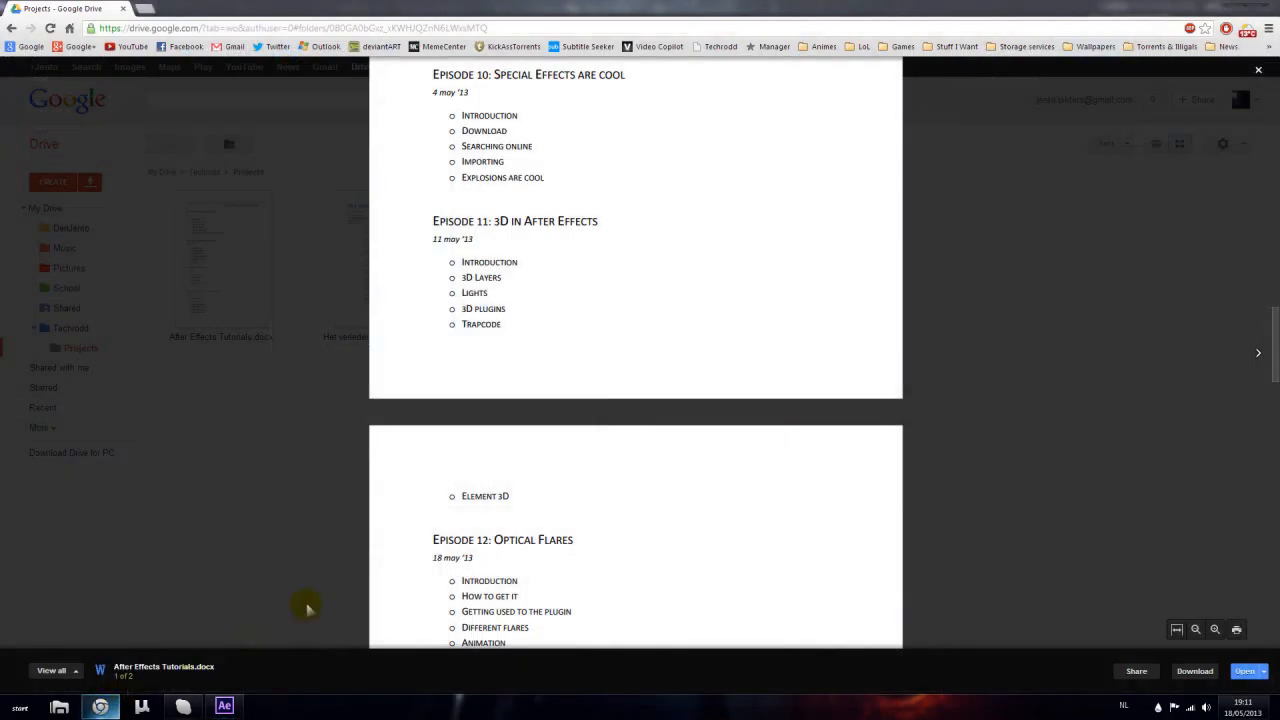
{"action": "scroll", "coordinate": [380, 569], "scroll_direction": "down", "scroll_amount": 2}
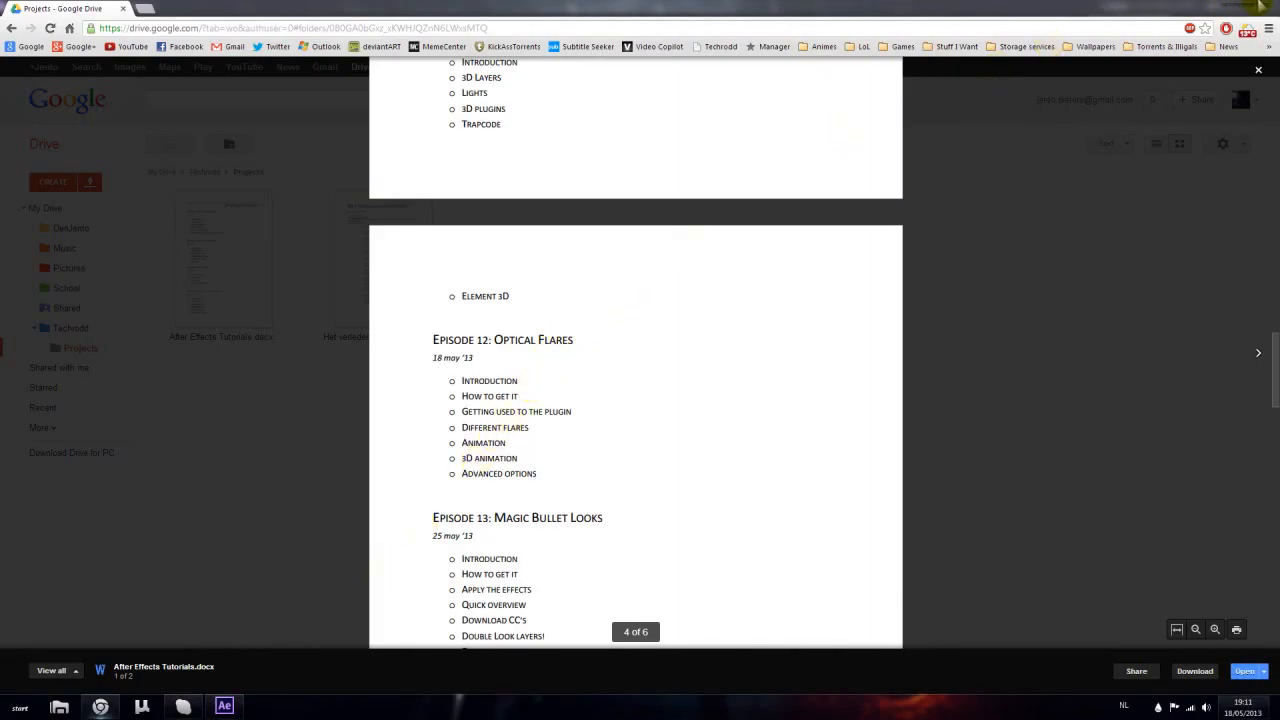
{"action": "left_click", "coordinate": [1226, 6]}
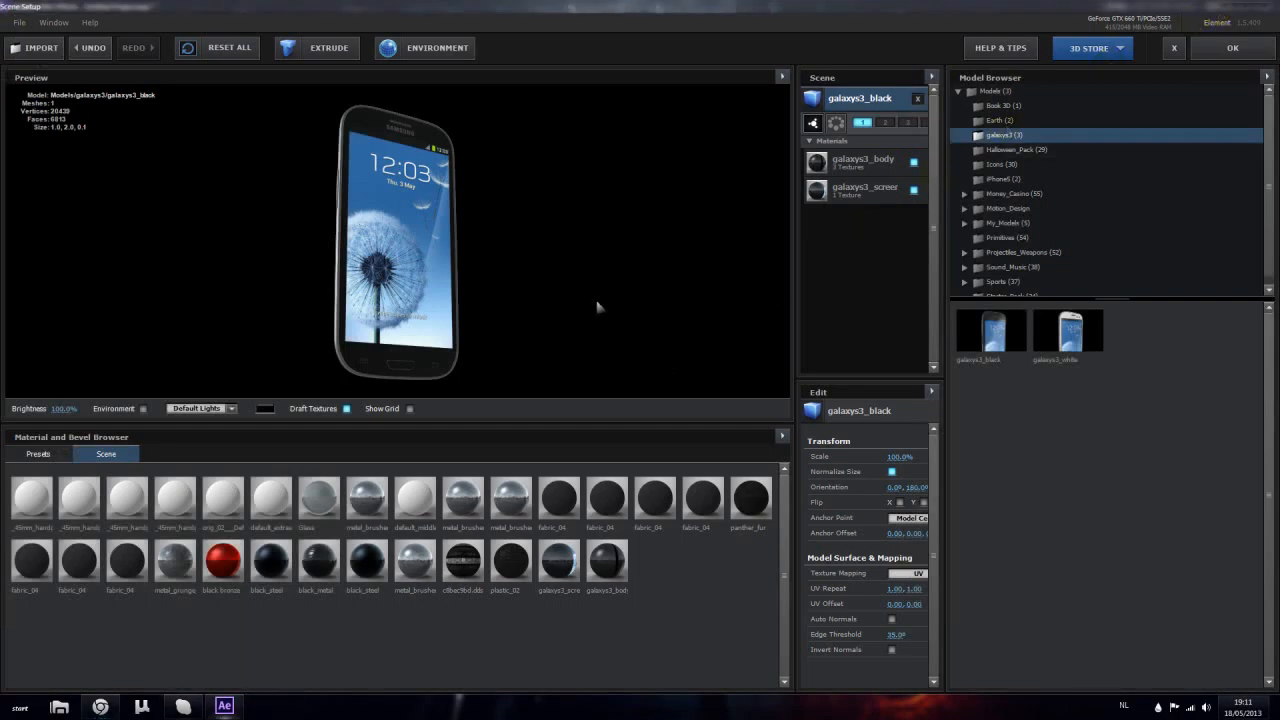